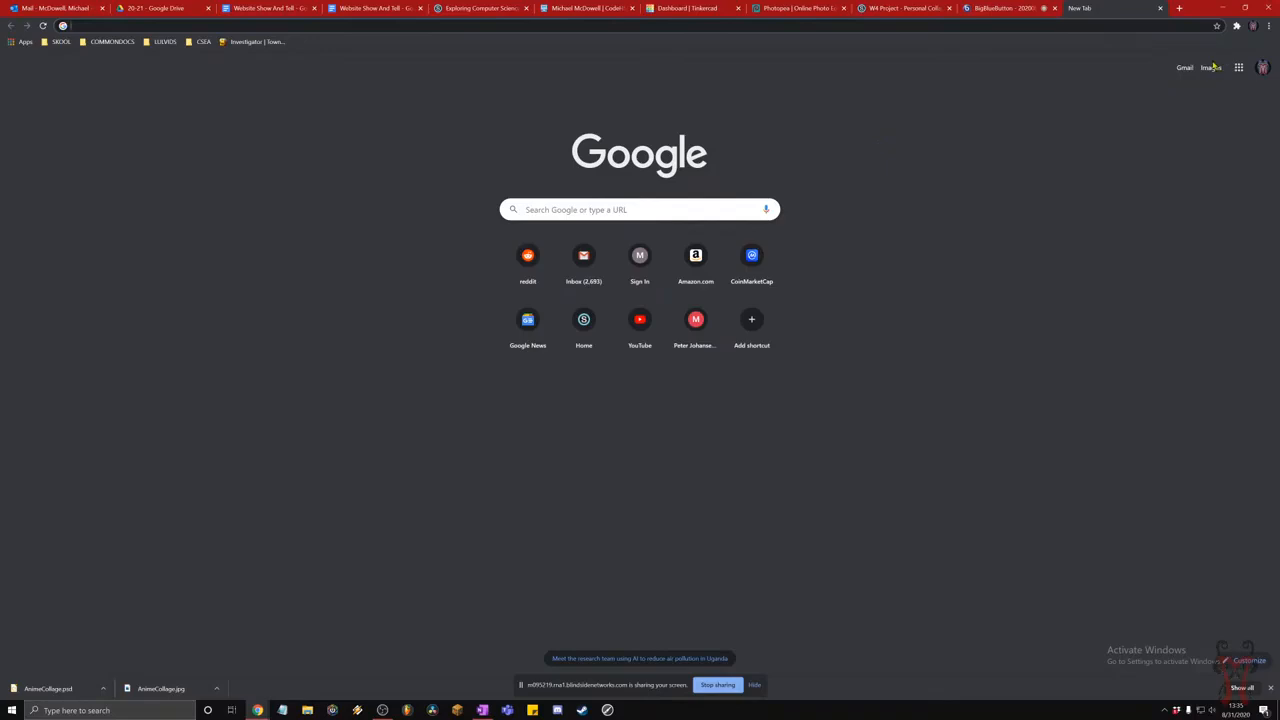
- Open Google Images in its own window and tile it side by side with the "gon dino" search window
left_click(1211, 68)
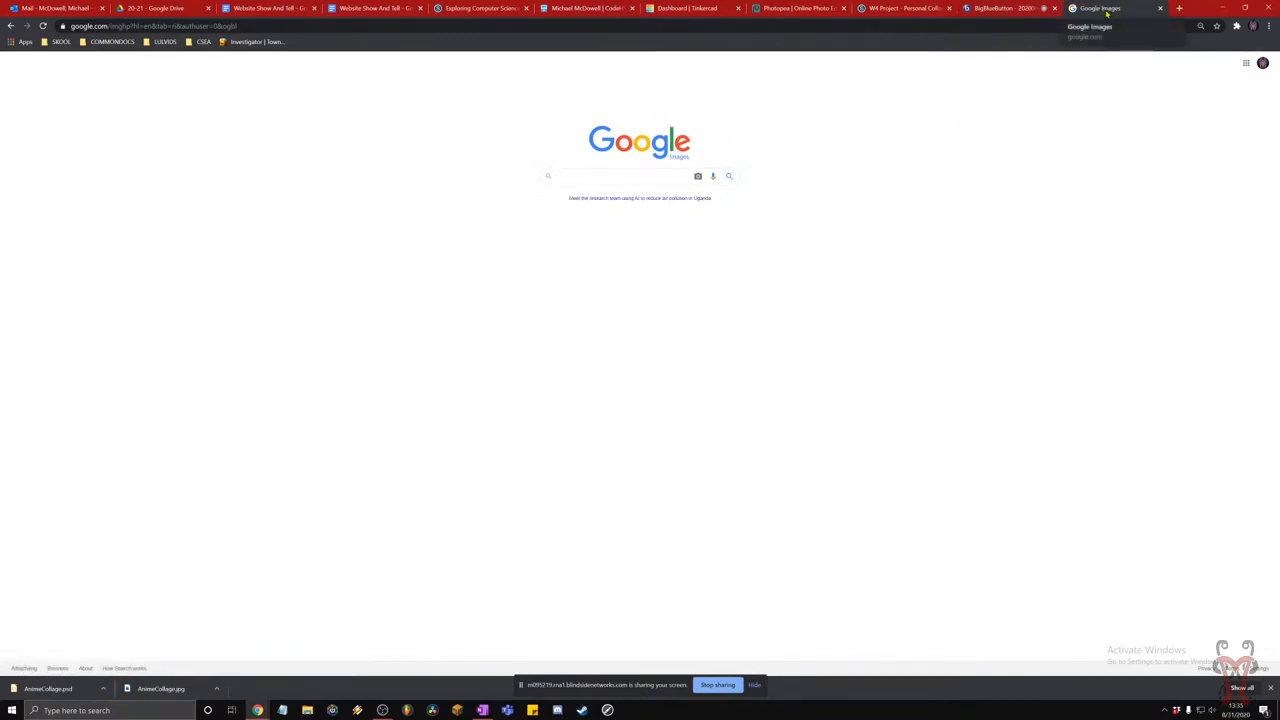
left_click_drag(1103, 11, 1278, 345)
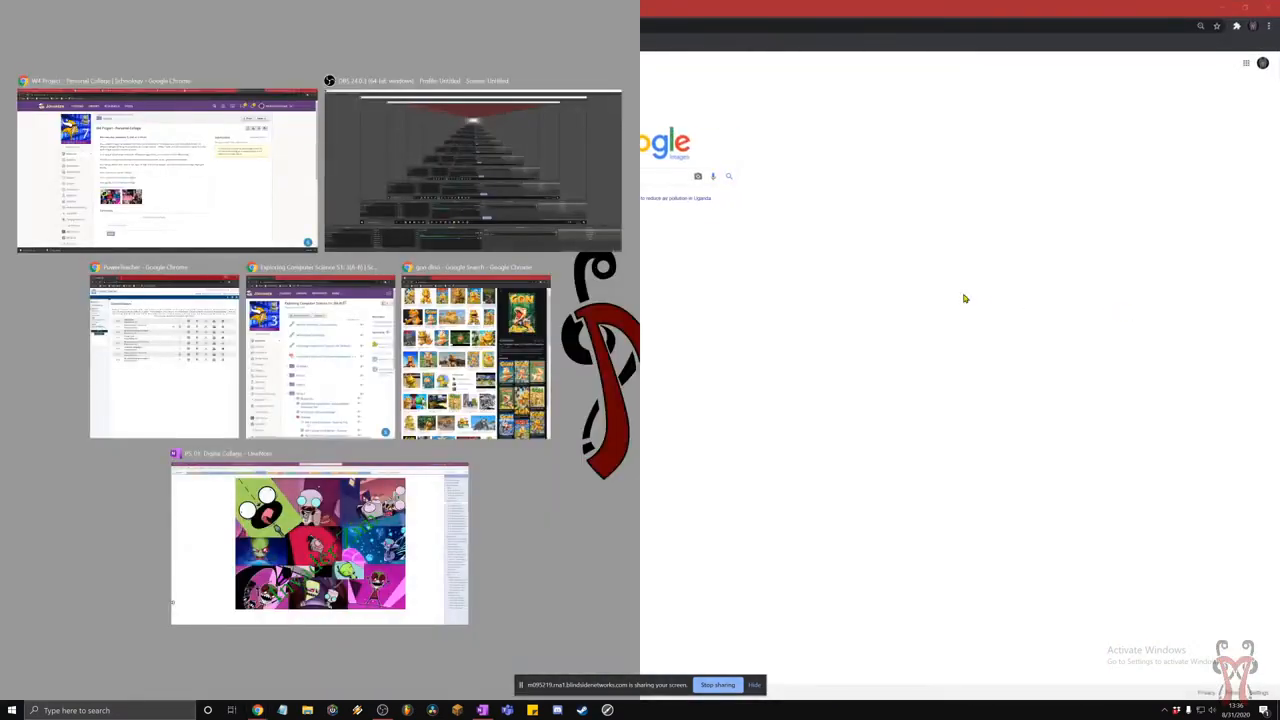
left_click_drag(805, 15, 1278, 200)
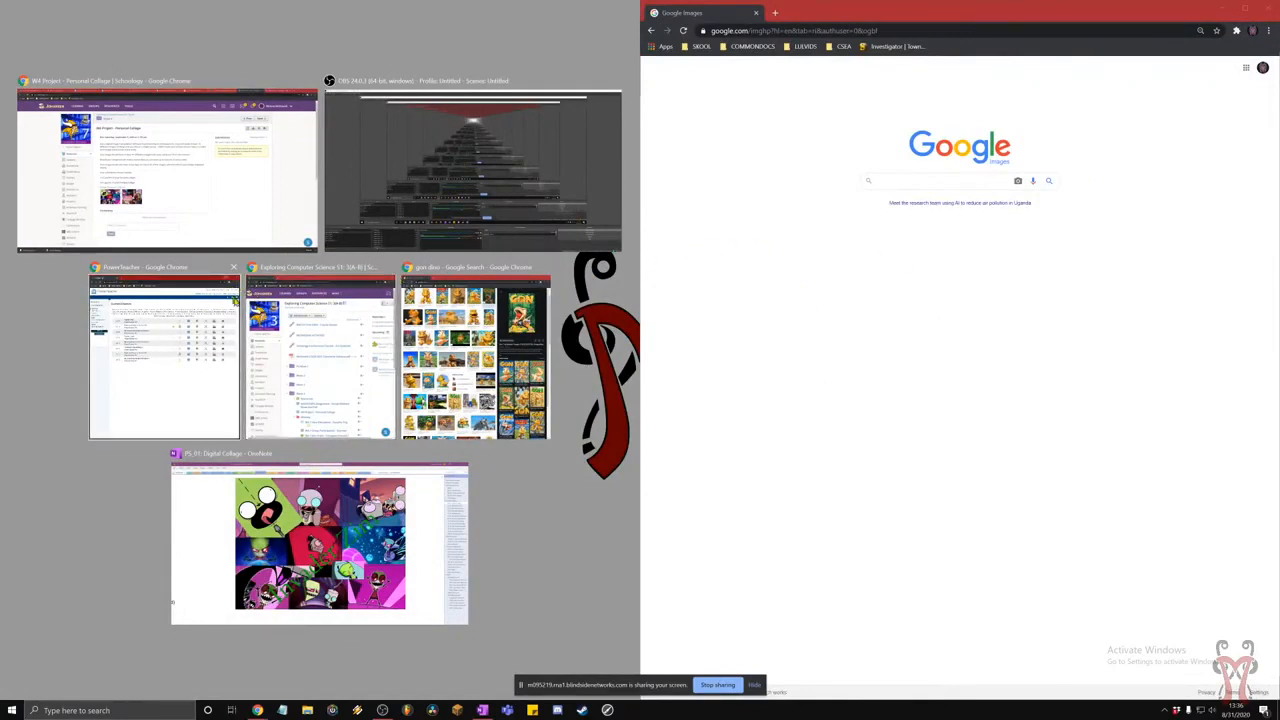
left_click(491, 373)
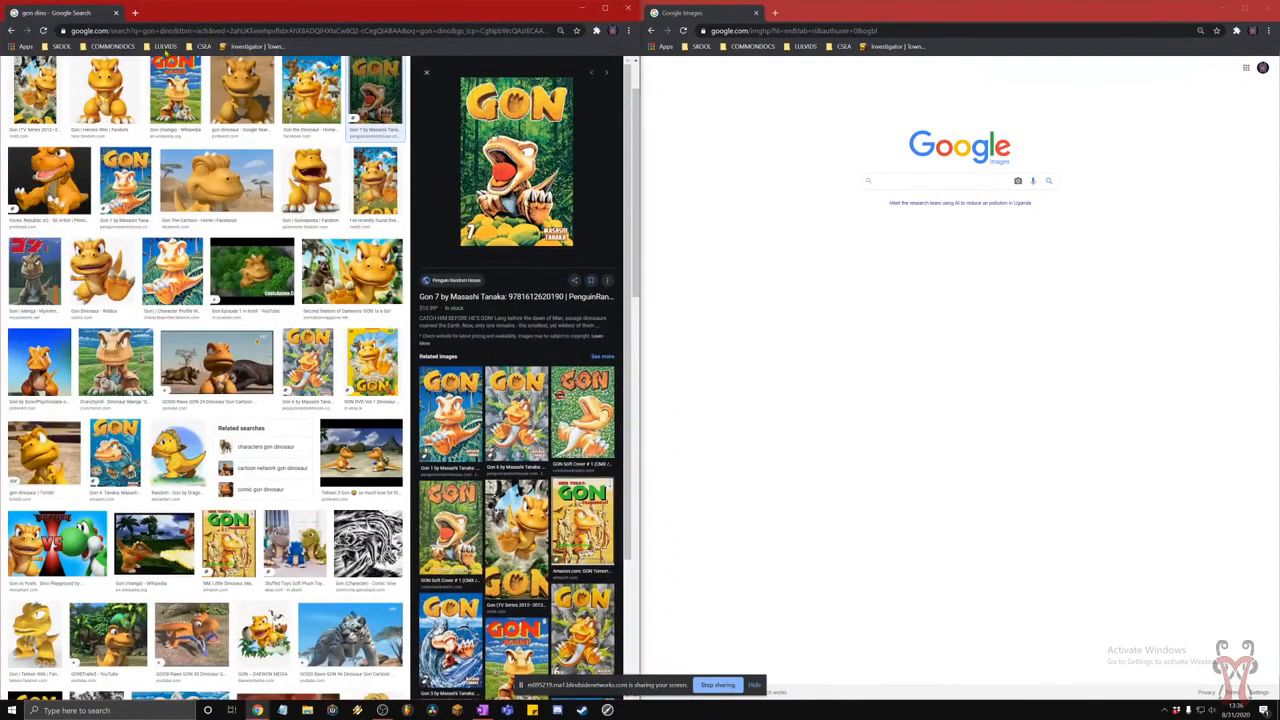
- Replace the "gon dino" search with a new tab showing photopea.com
left_click(136, 13)
left_click(115, 12)
left_click(88, 30)
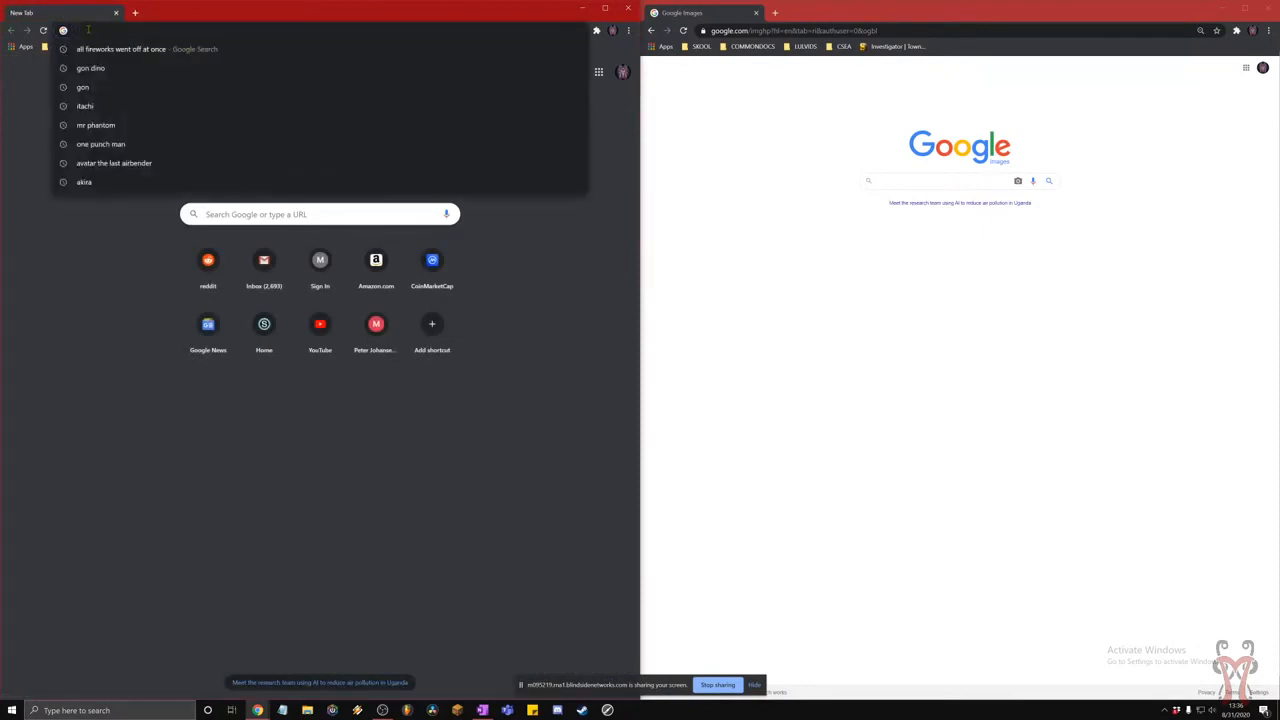
type("photopea.com")
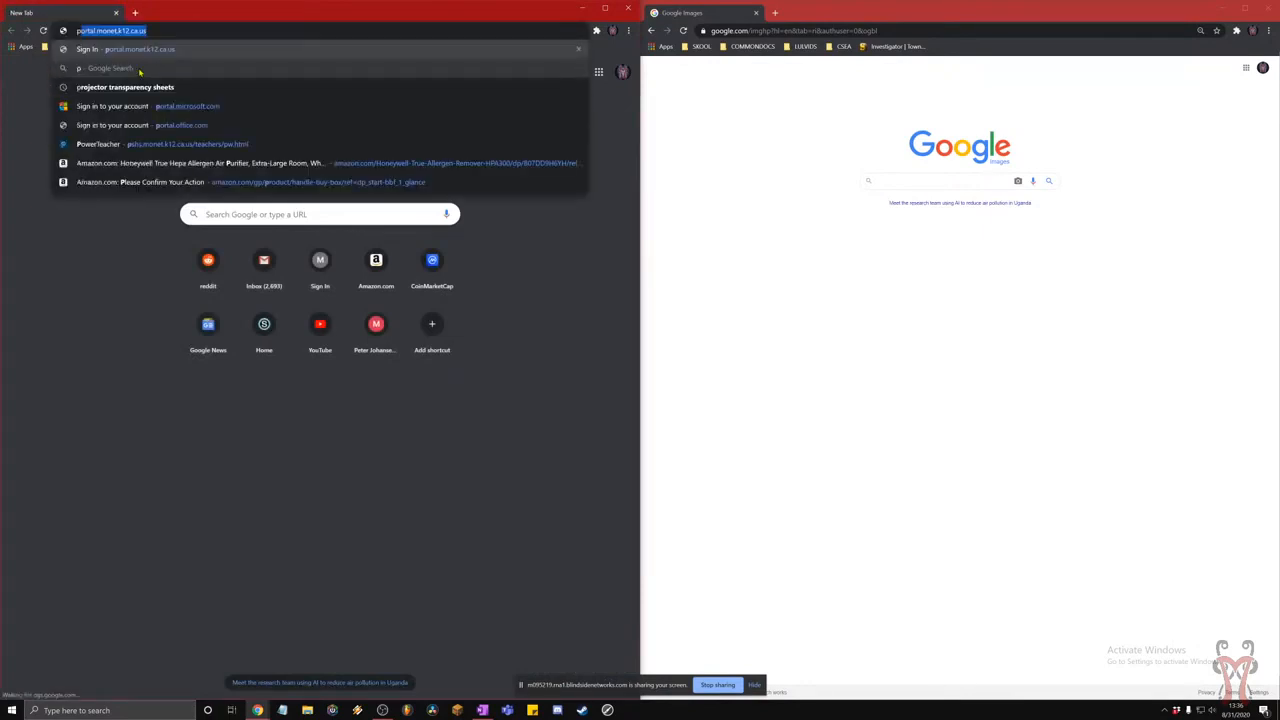
key("Return")
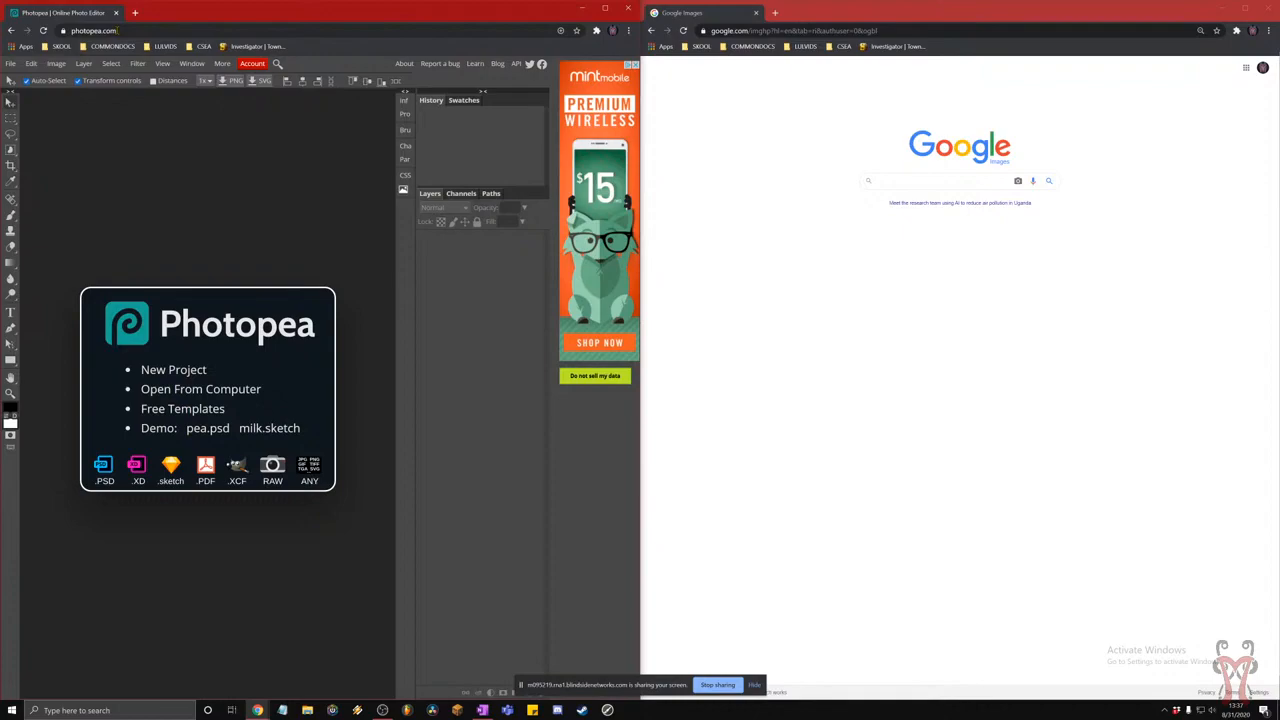
key("super+plus")
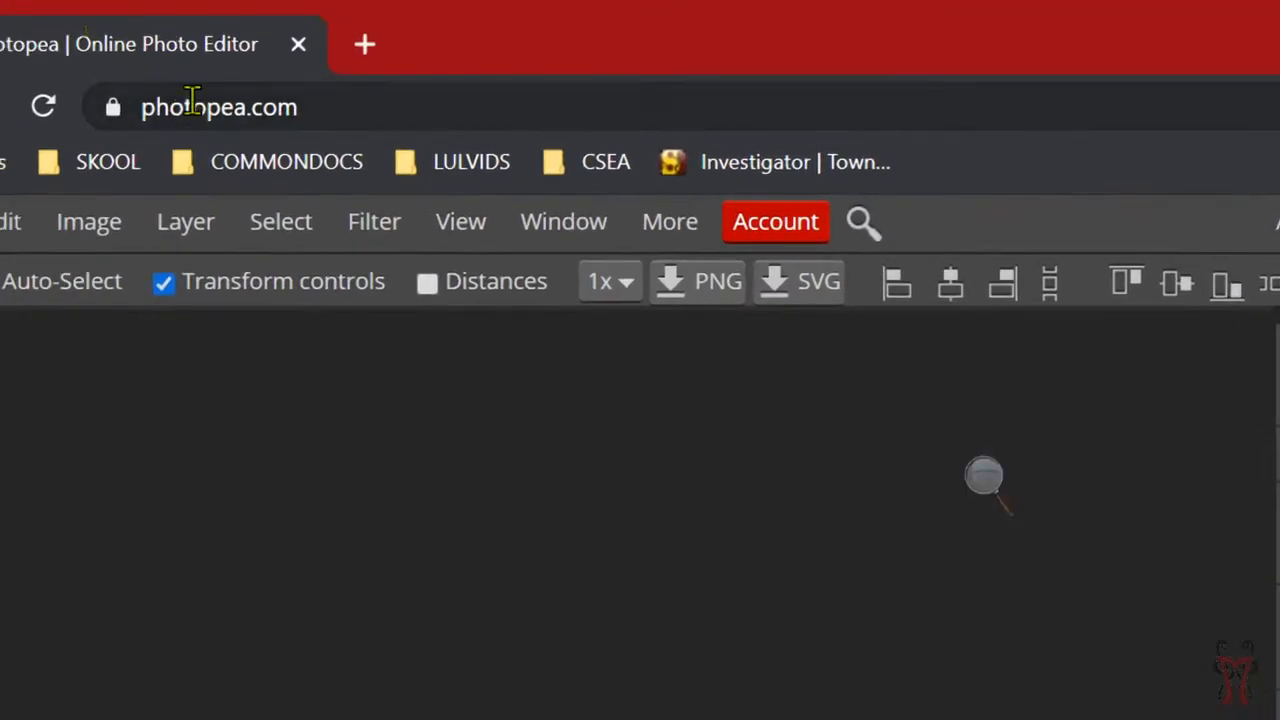
key("super+Escape")
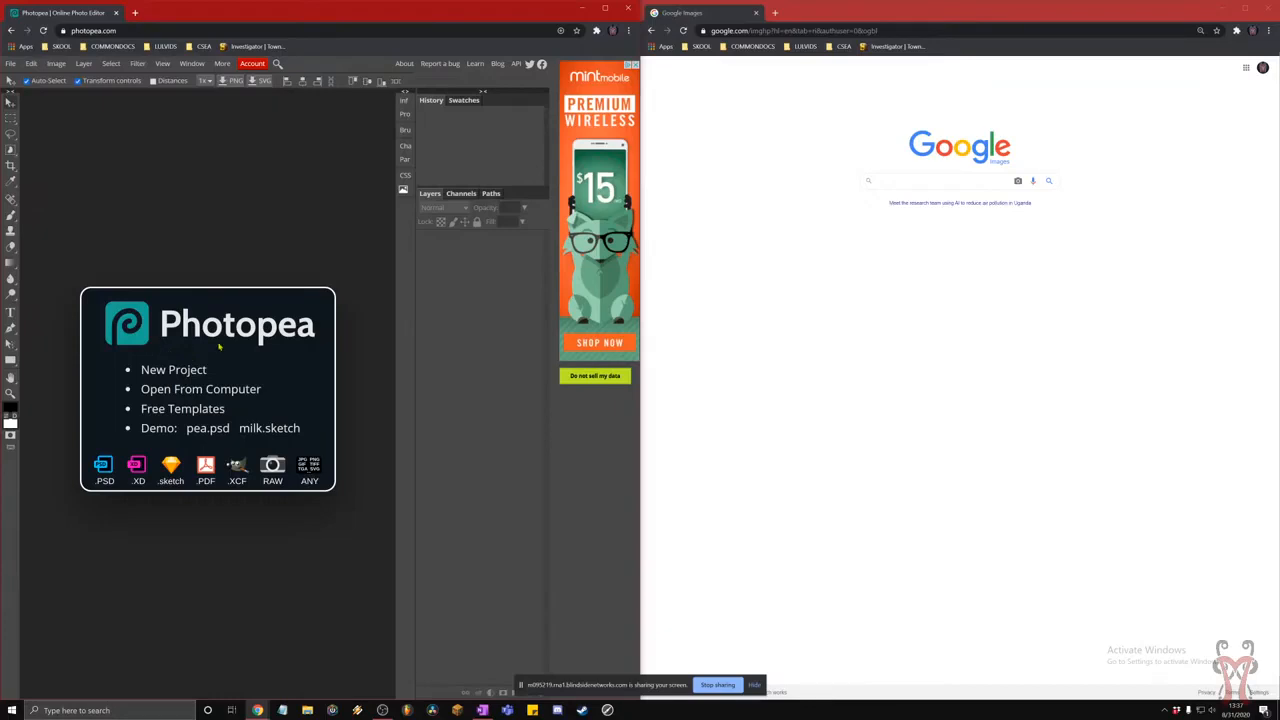
- Open the new project settings and examine the Social, Print, Screen and Mobile size presets
left_click(166, 372)
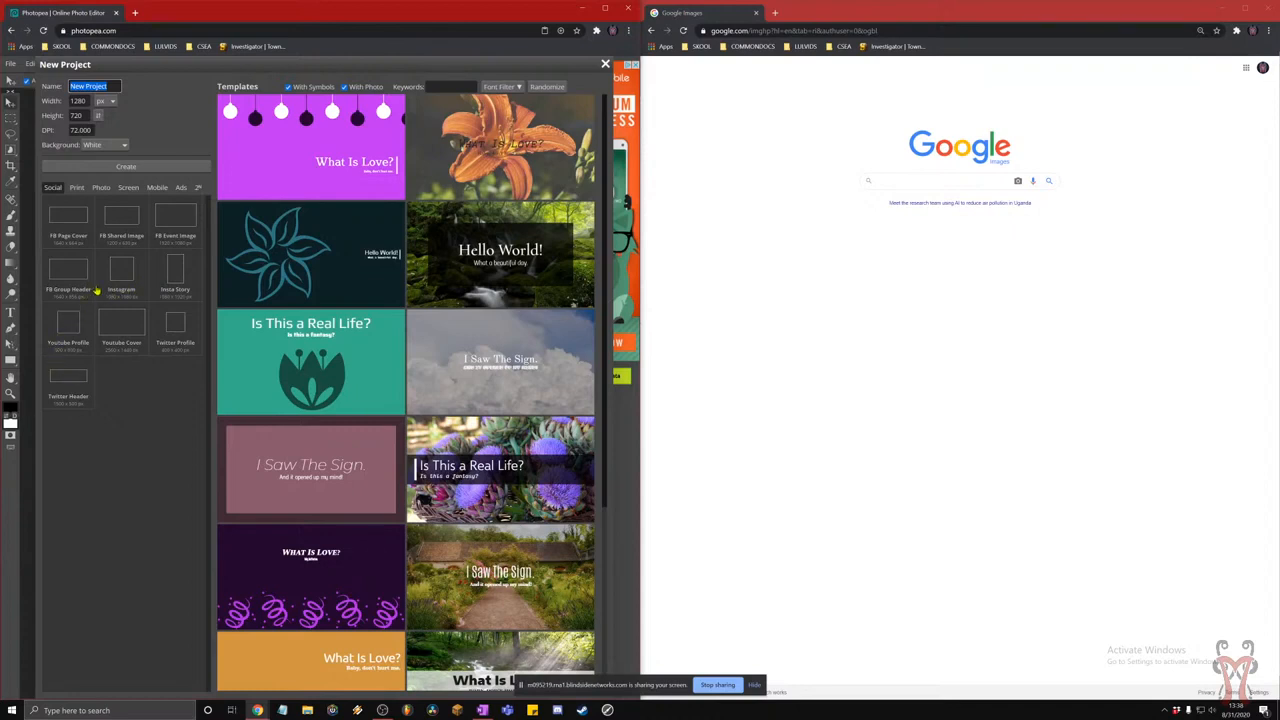
key("super+plus")
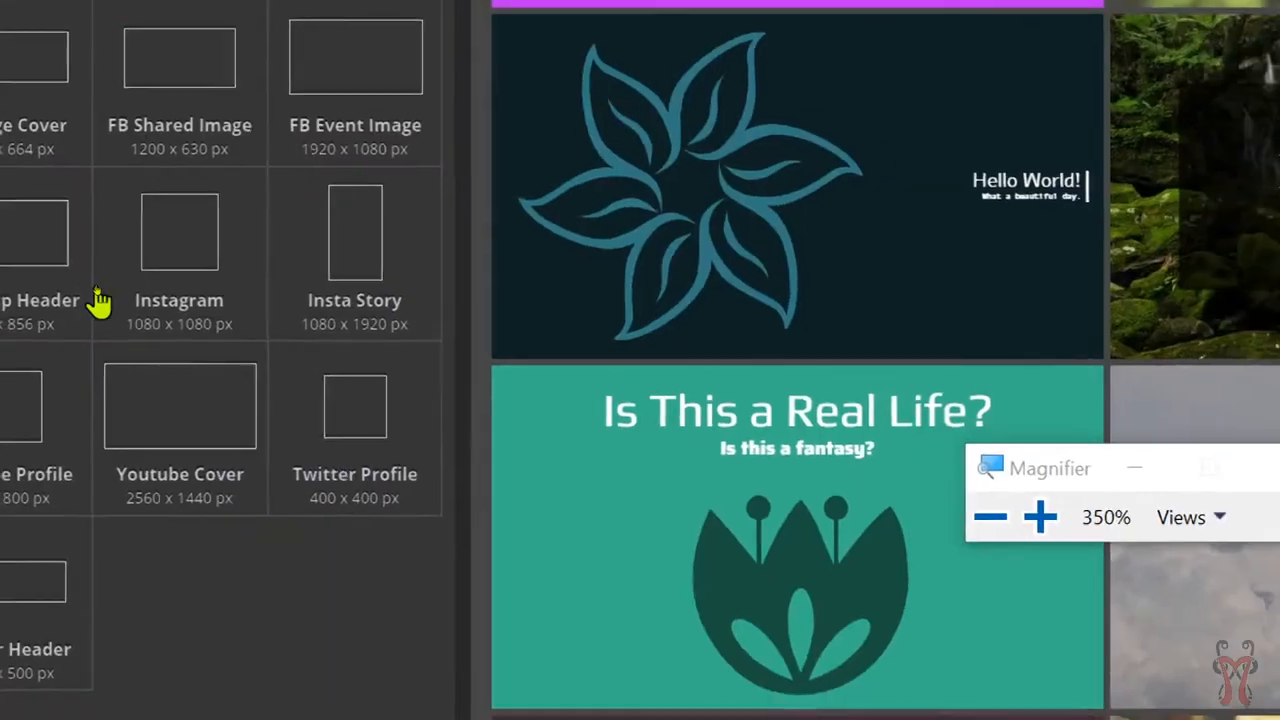
key("super+minus")
key("super+minus")
key("super+minus")
key("super+minus")
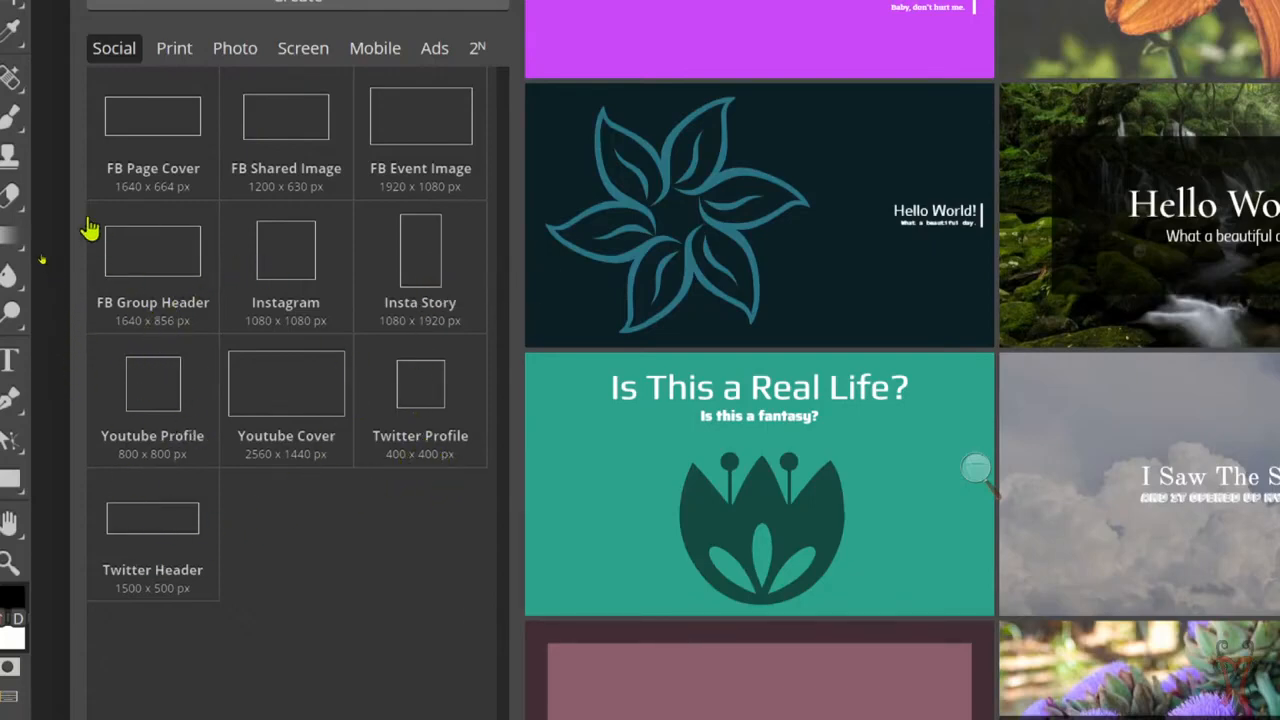
left_click(180, 52)
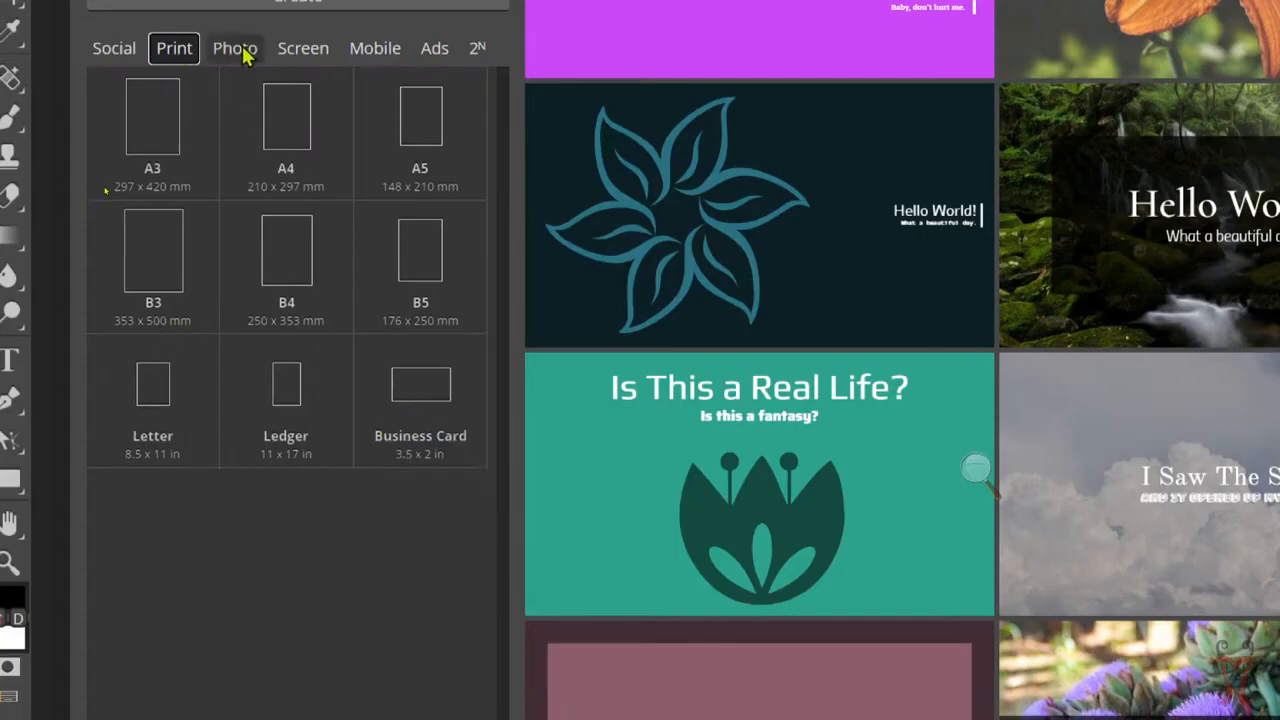
left_click(306, 55)
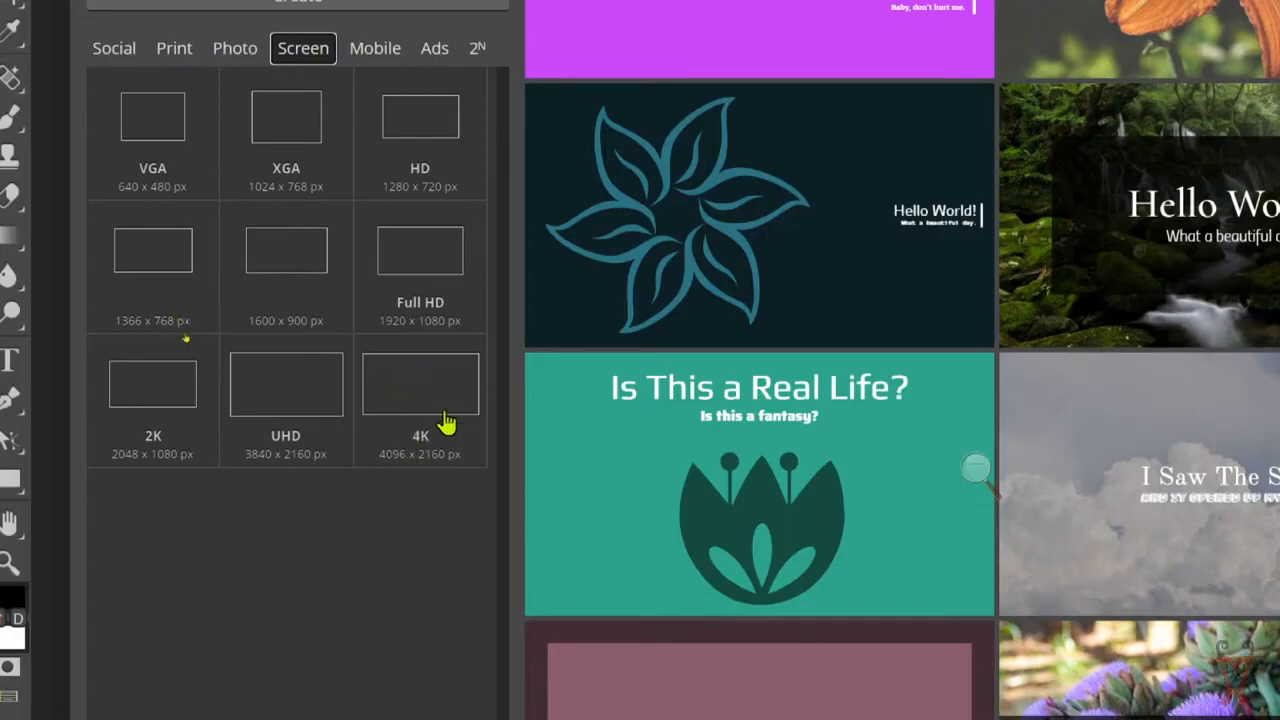
left_click(369, 52)
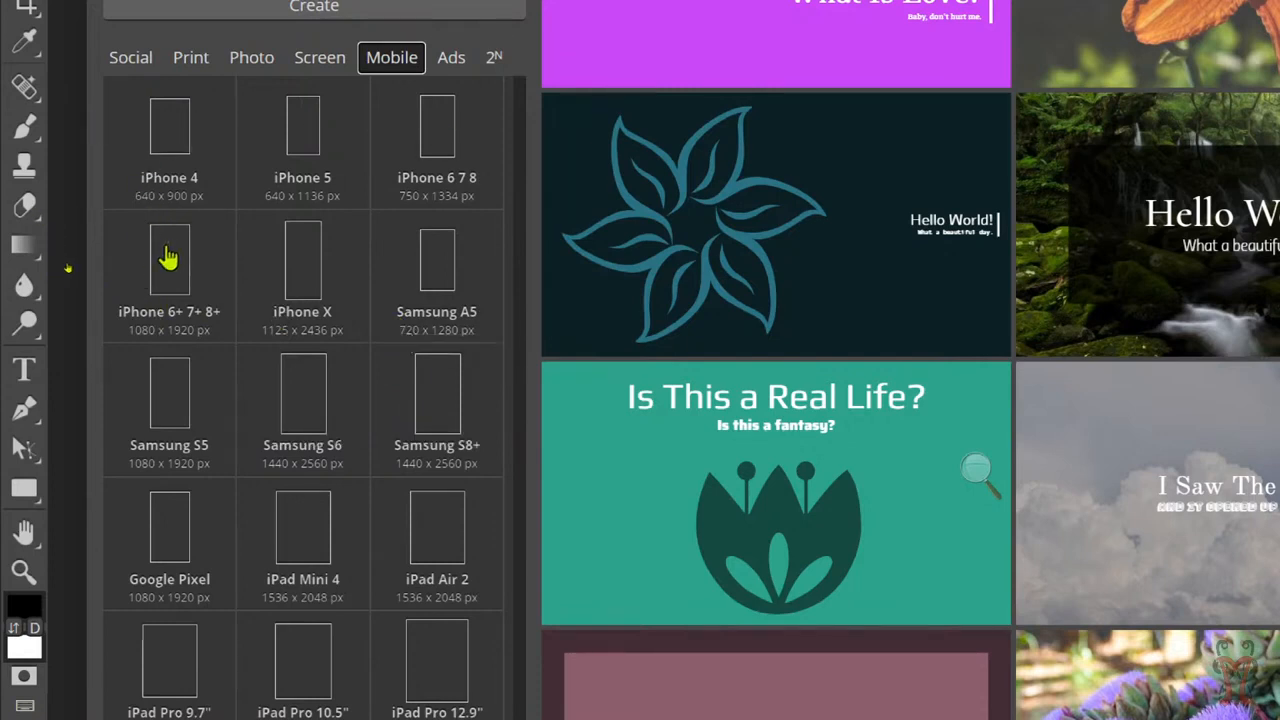
left_click(190, 57)
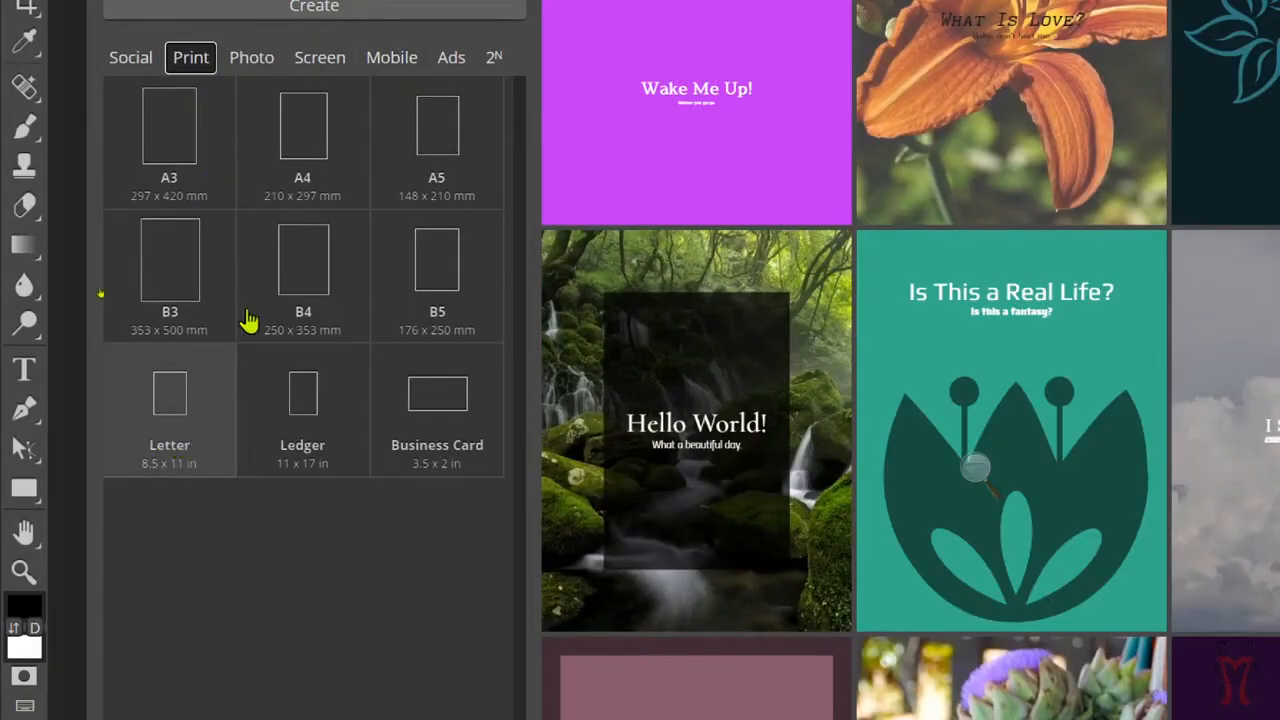
- Create a Full HD 1920 x 1080 px screen project named P7 Collage with a white background
left_click(320, 60)
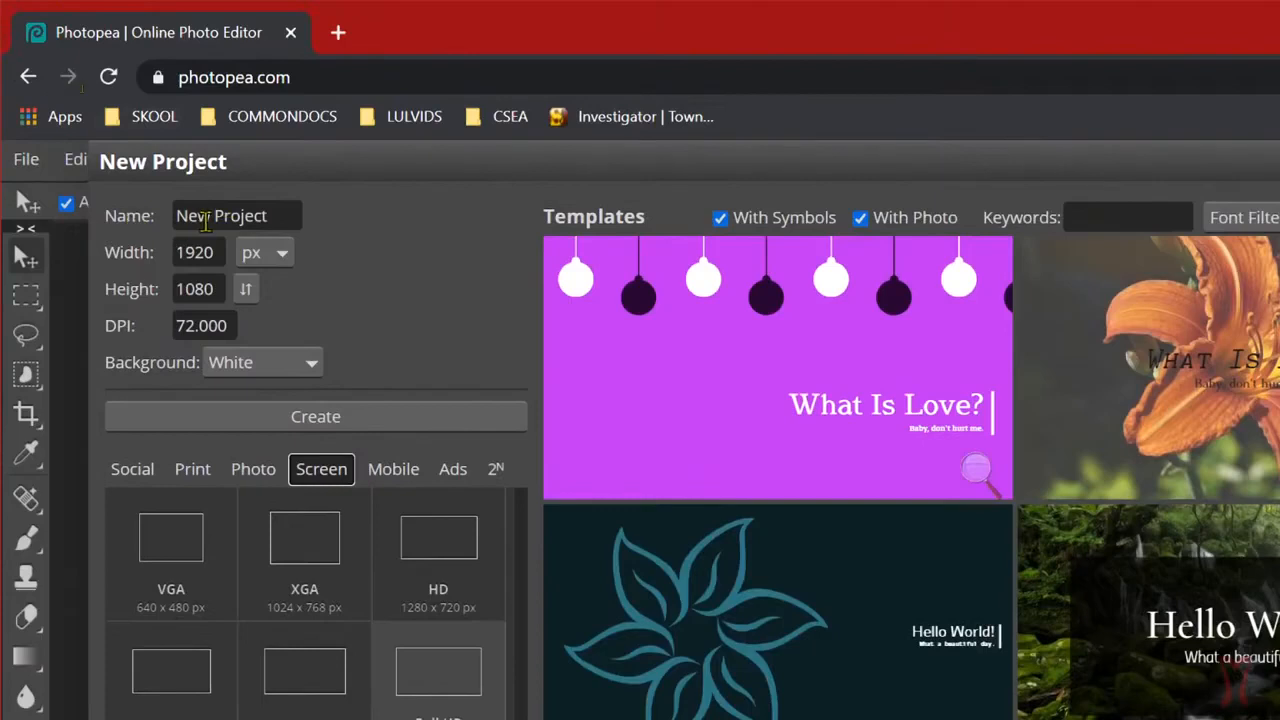
triple_click(250, 206)
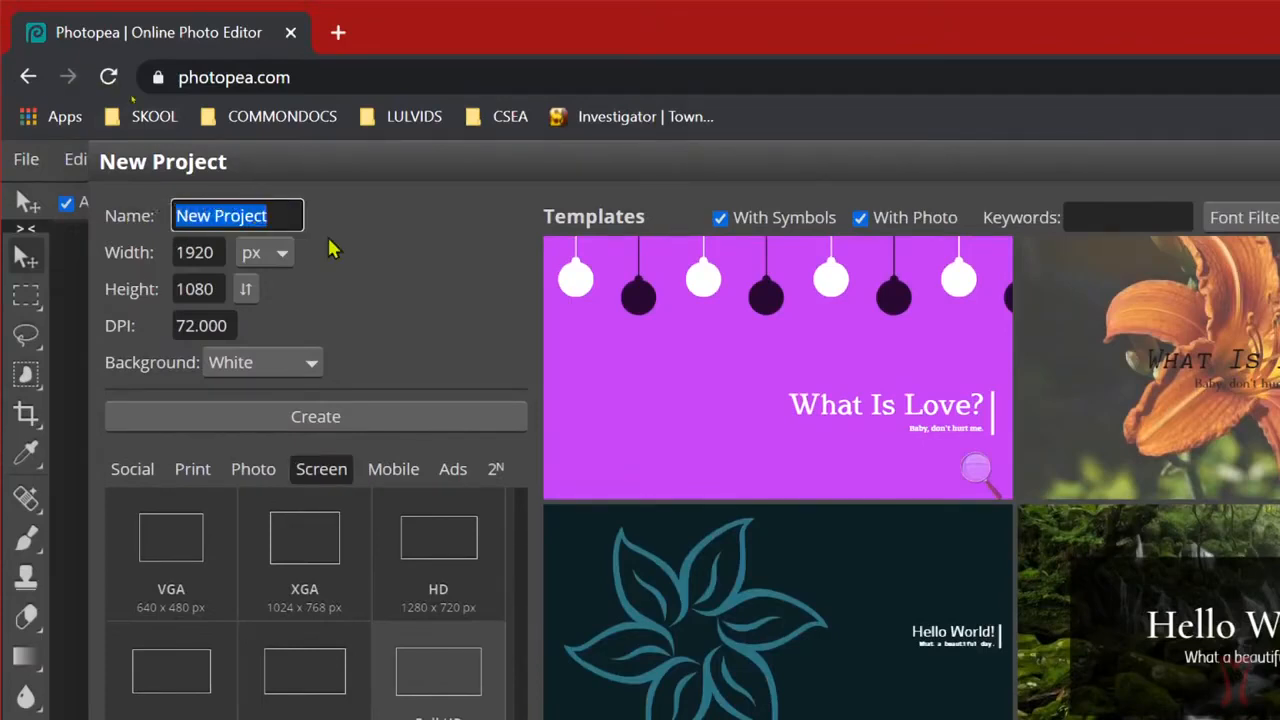
type("P7 Collage")
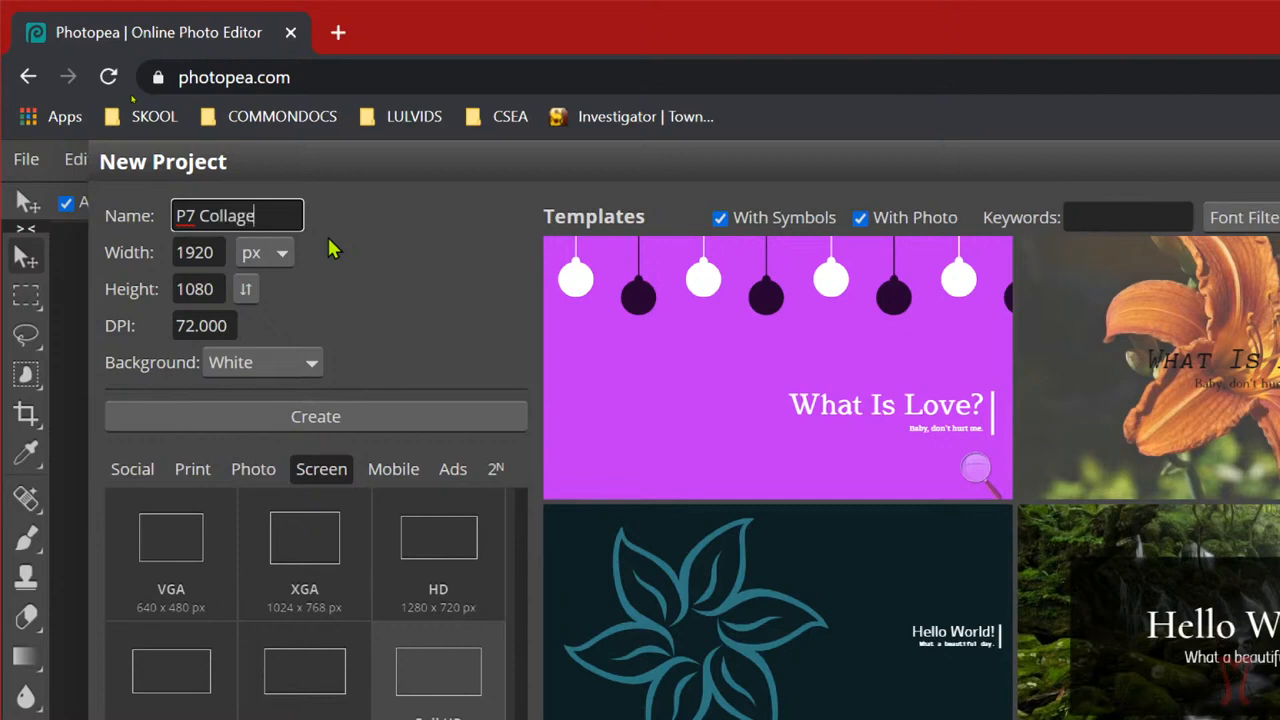
left_click(348, 418)
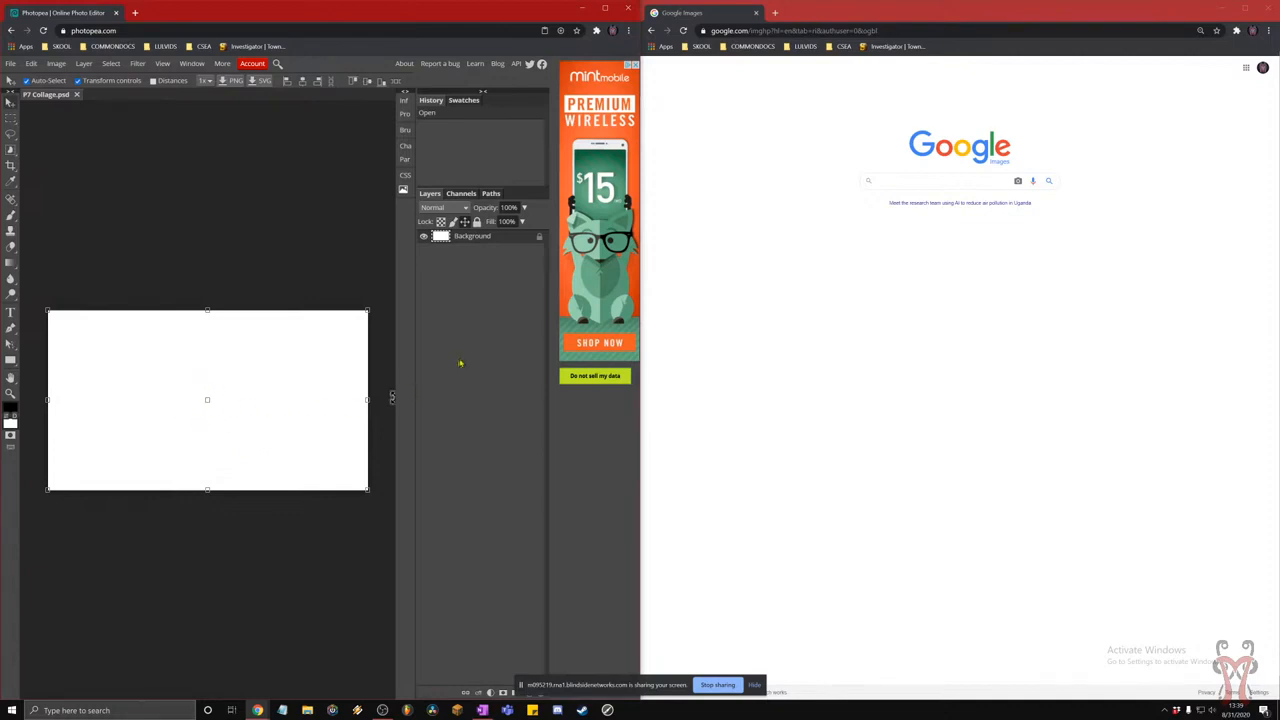
- Search Google Images for "star trek" and open the preview of the Star Trek: The Next Generation poster
left_click(905, 181)
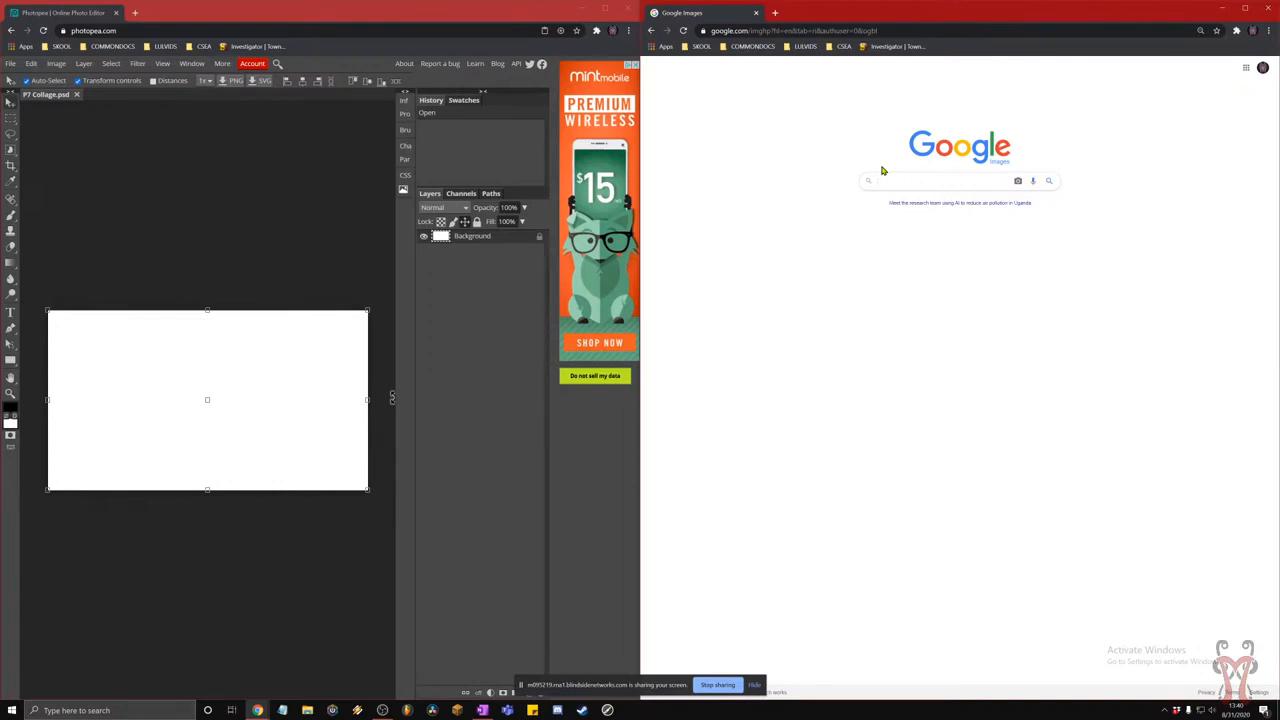
type("star trek")
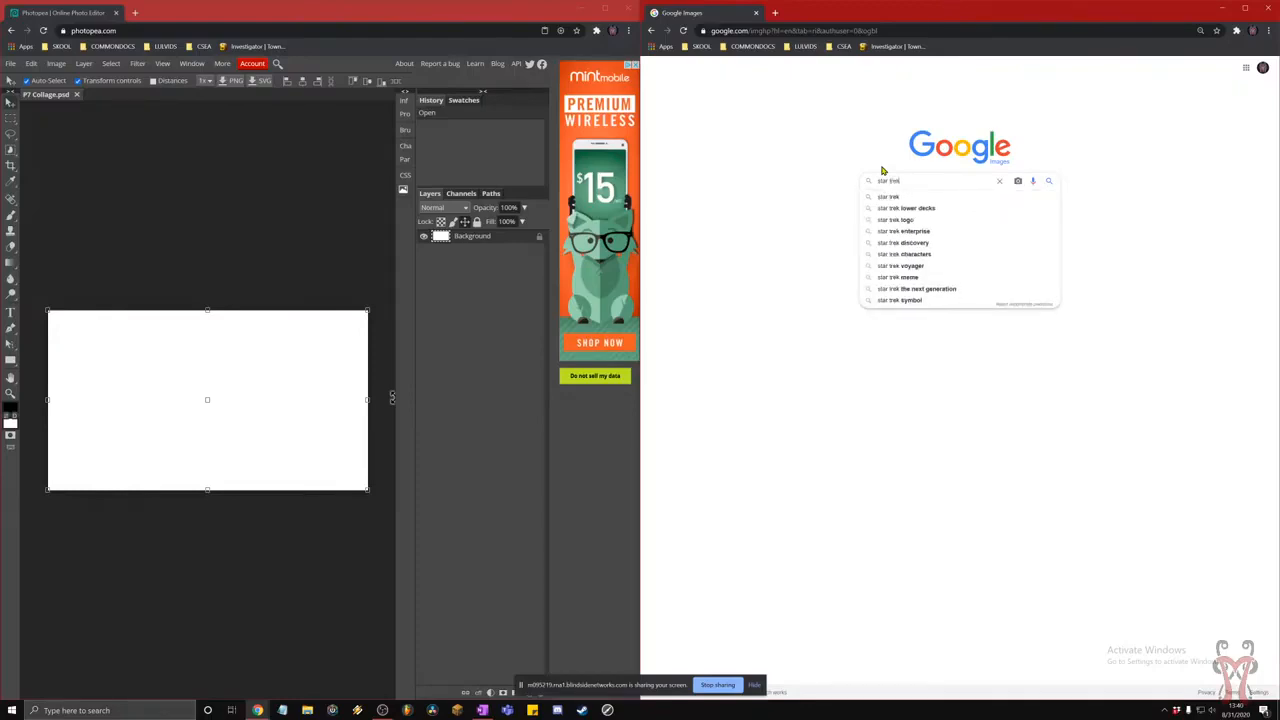
key("Return")
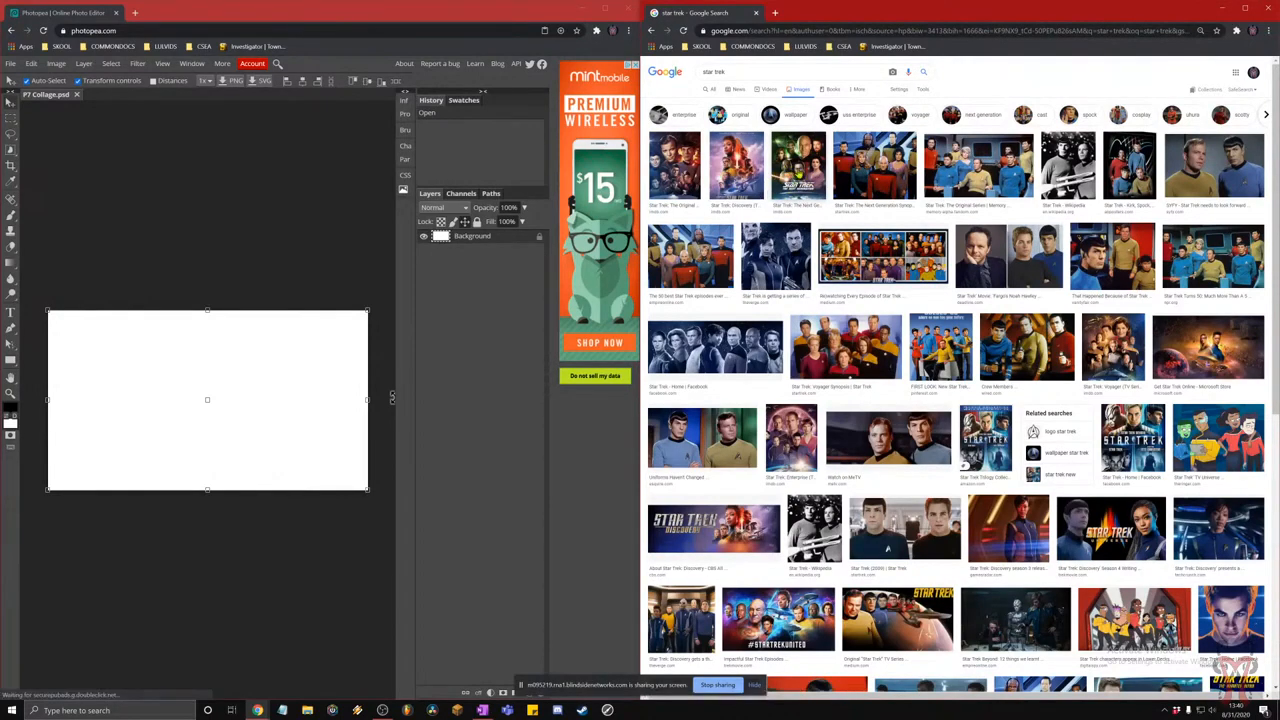
left_click(797, 172)
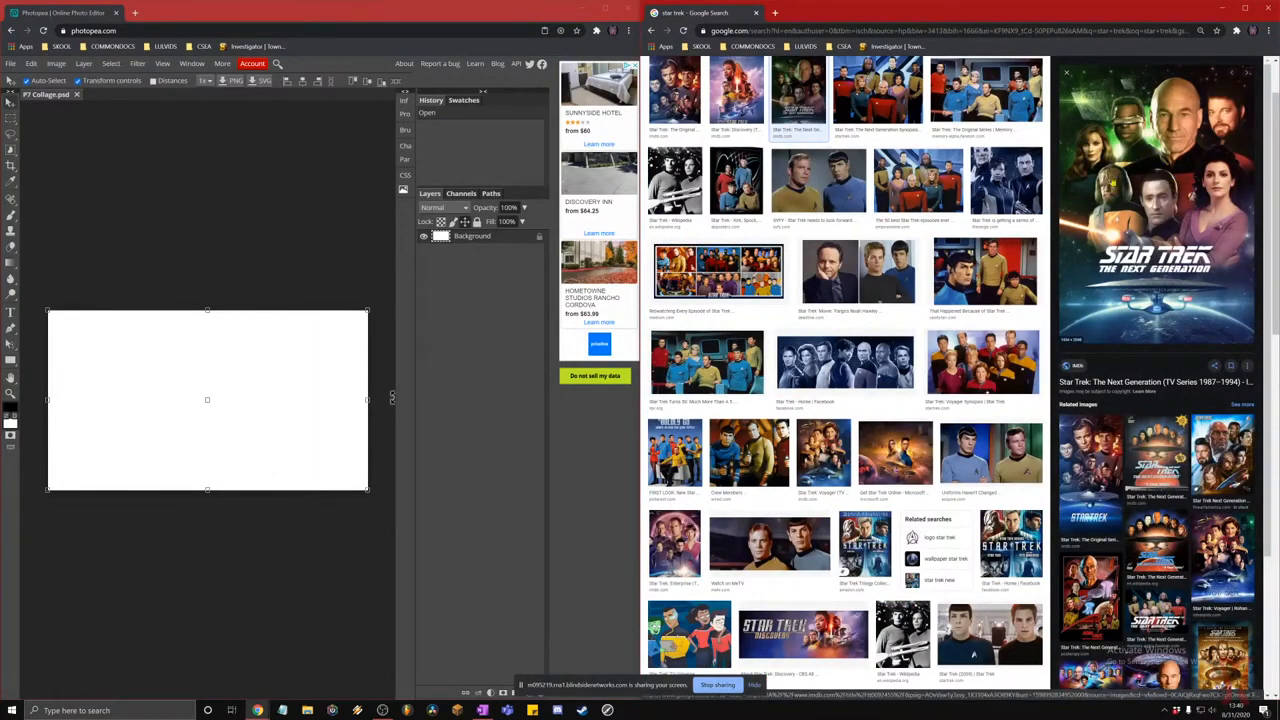
scroll(880, 160, "up", 1)
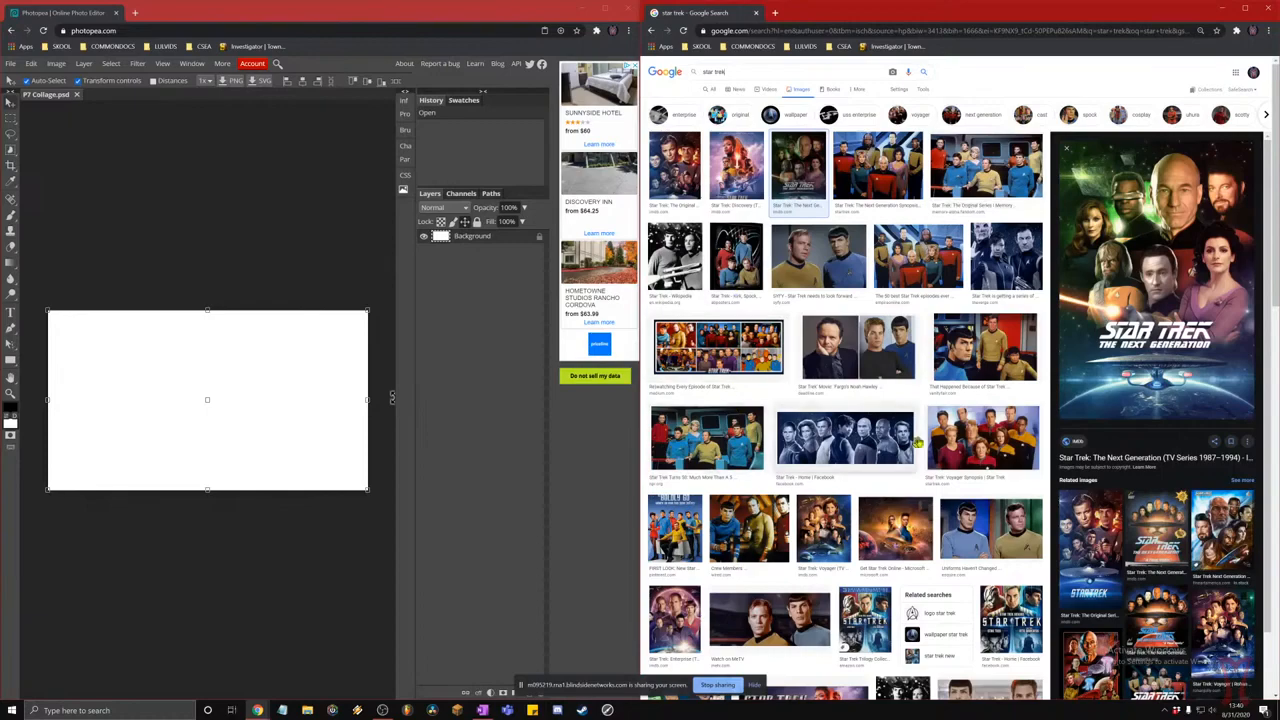
left_click(795, 181)
left_click(795, 180)
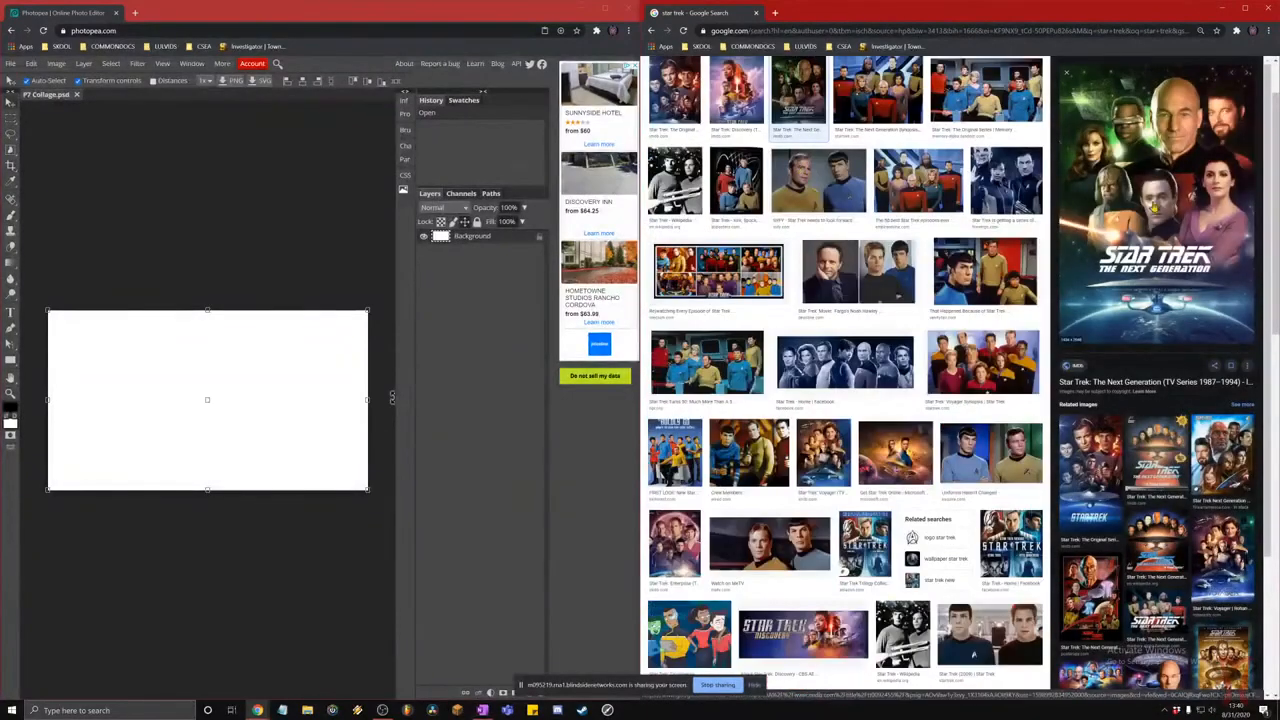
scroll(1150, 207, "up", 2)
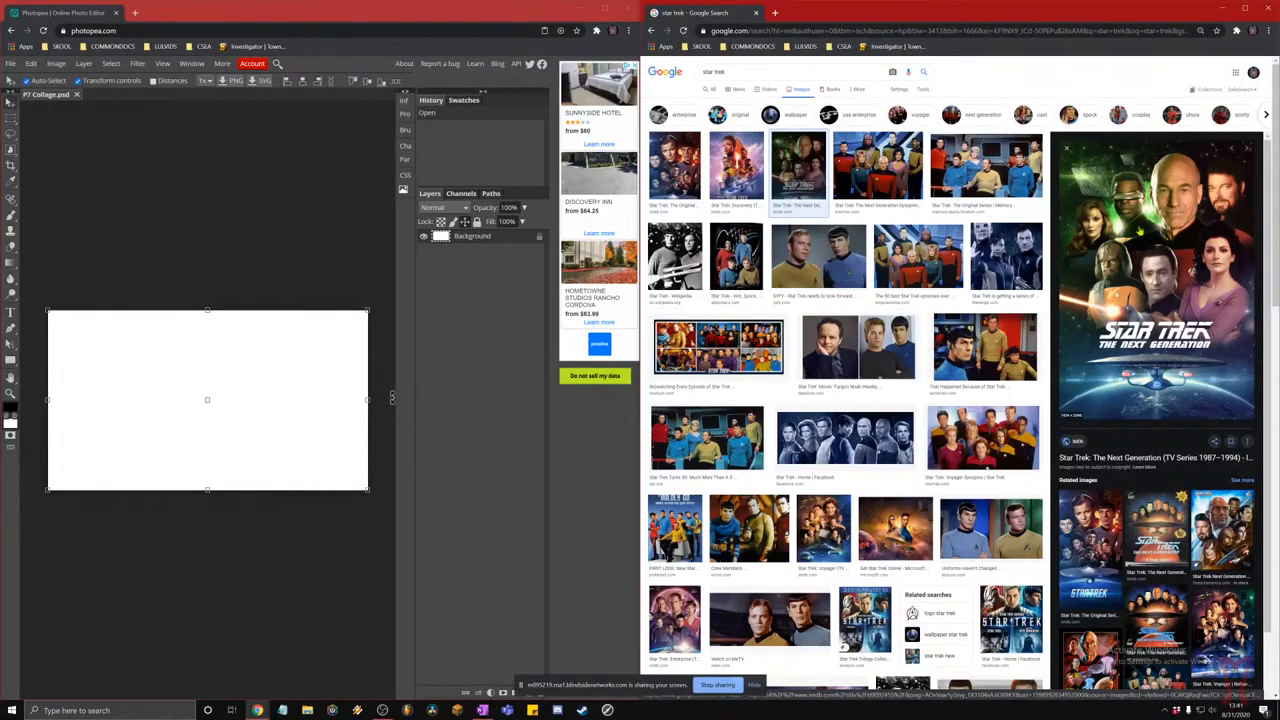
- Copy the enlarged Star Trek: The Next Generation poster image to the clipboard
right_click(1135, 238)
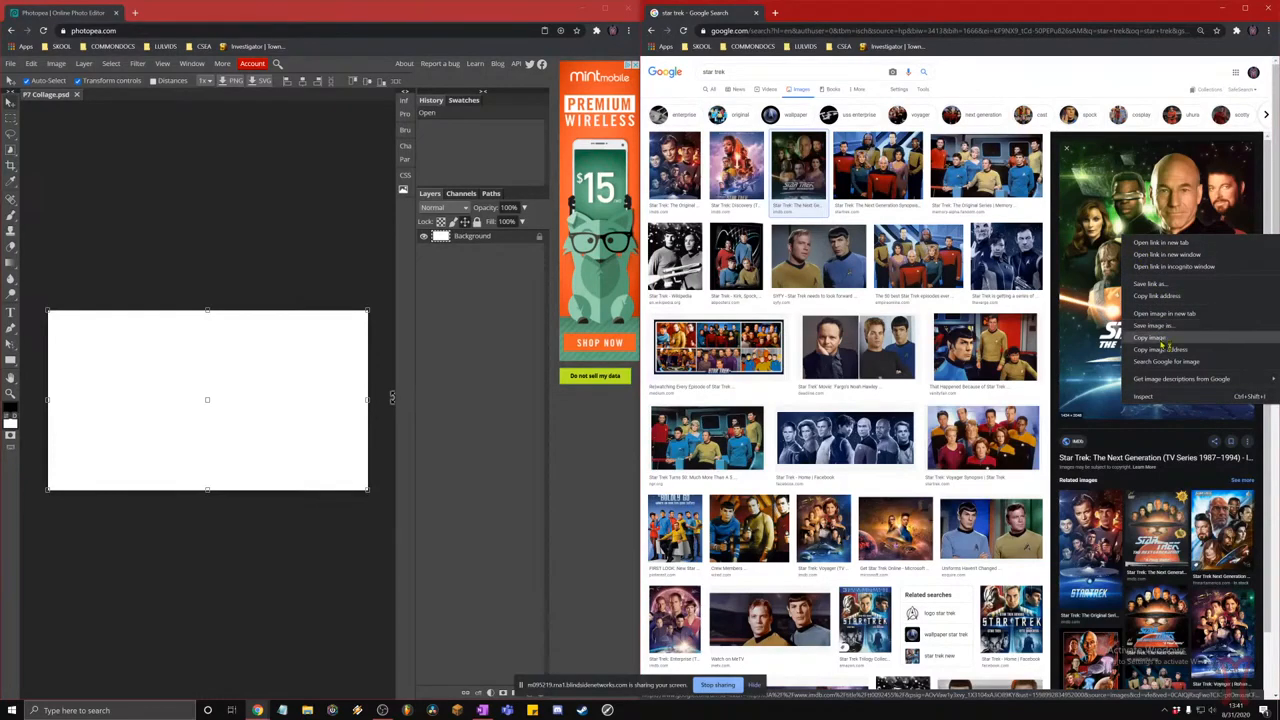
key("super+plus")
key("super+plus")
key("super+plus")
key("super+plus")
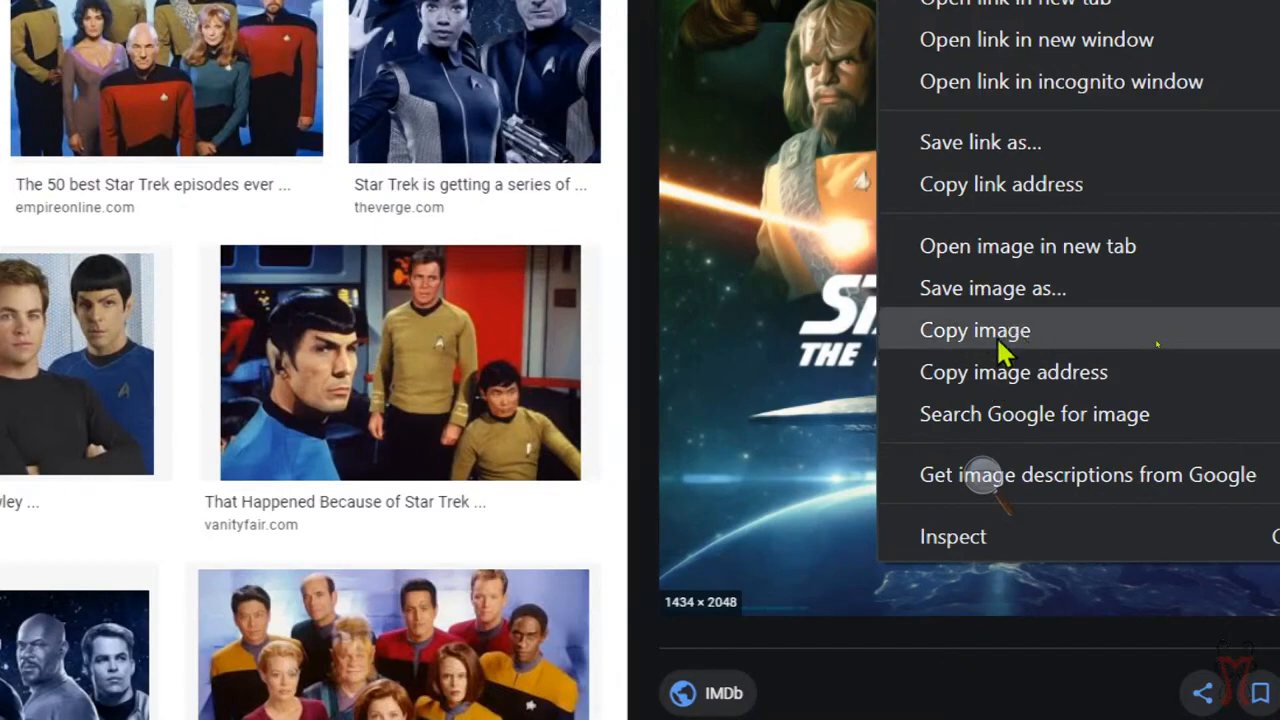
left_click(996, 336)
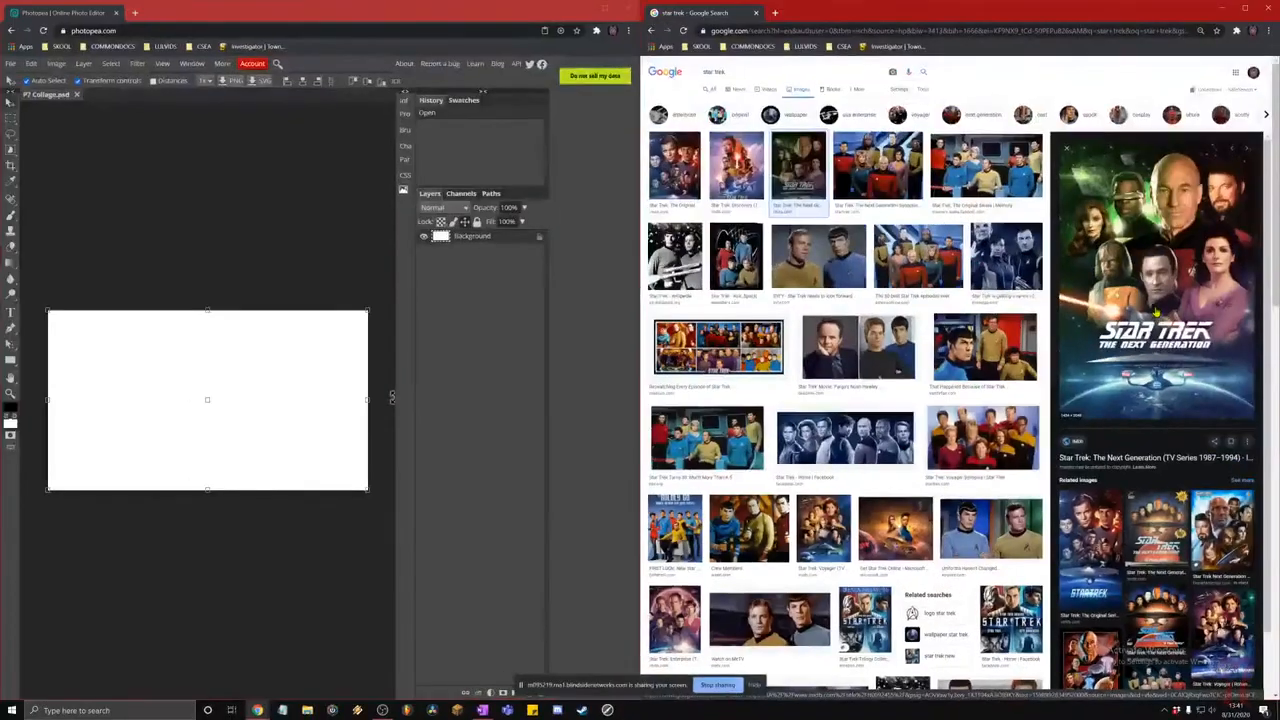
- Switch to Photopea and paste the copied Star Trek poster into the P7 Collage project as a new layer
left_click(288, 15)
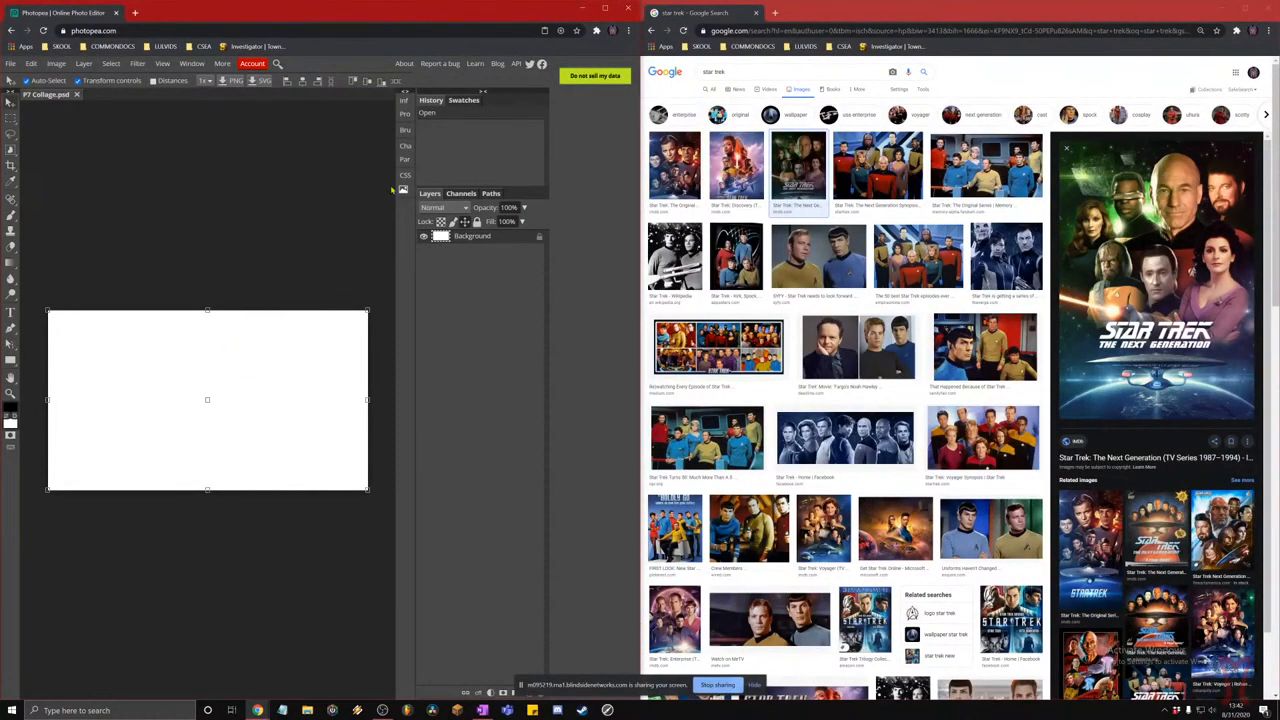
key("ctrl+v")
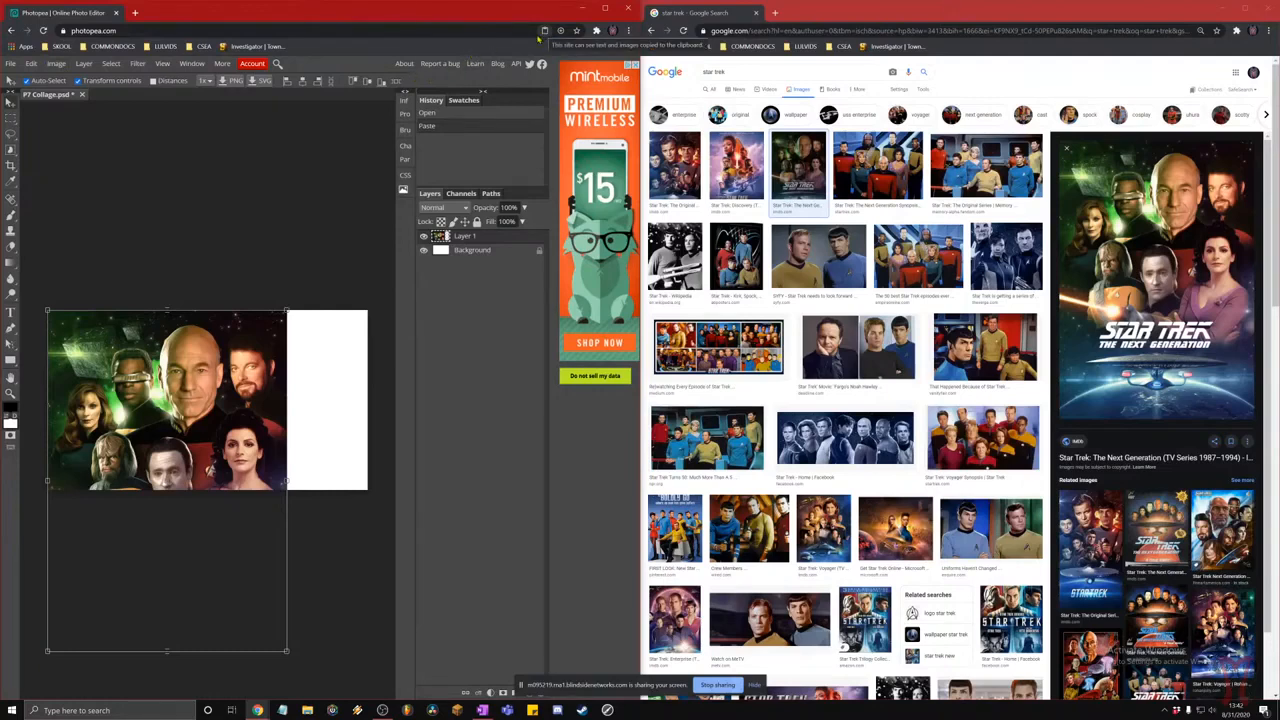
key("super+plus")
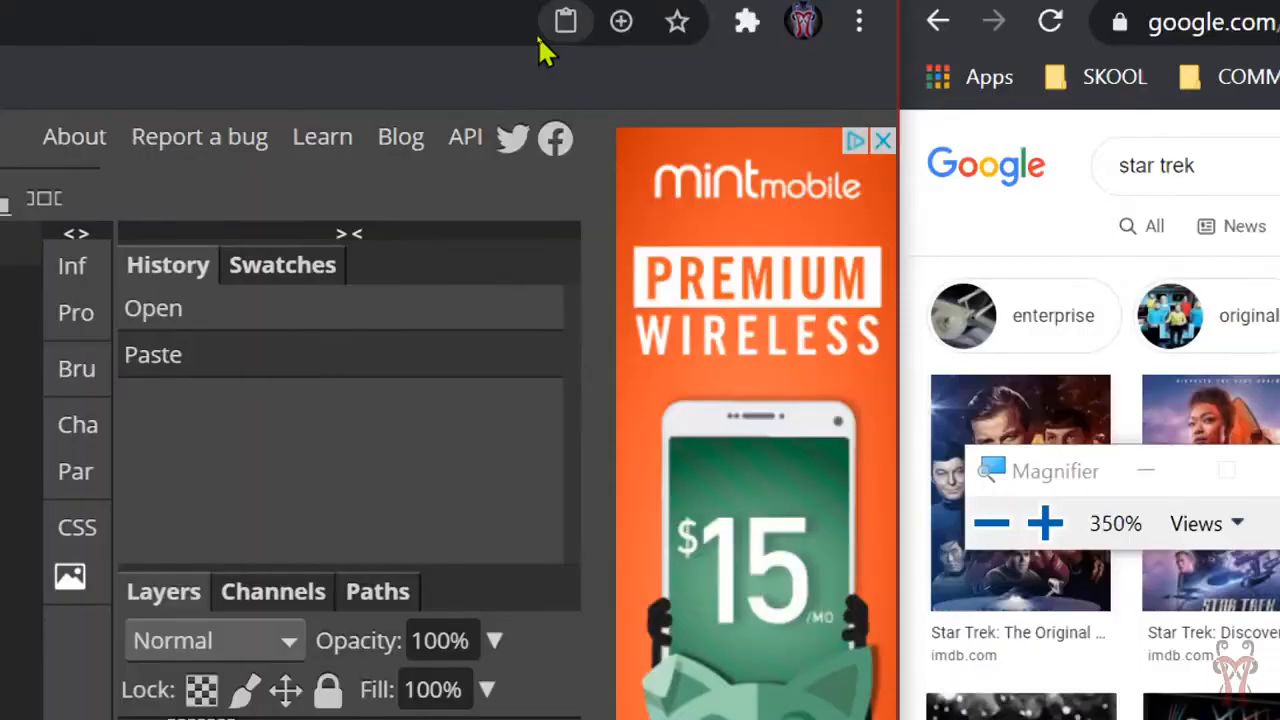
key("super+plus")
key("super+Escape")
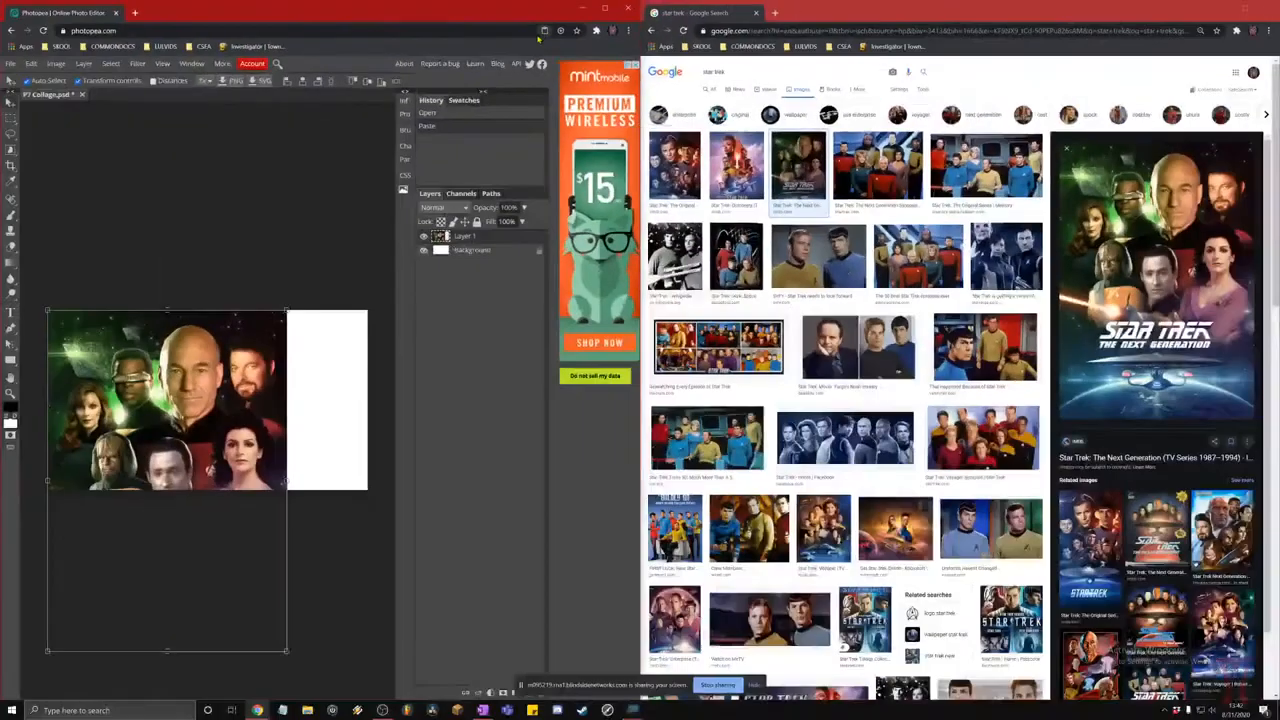
left_click(75, 30)
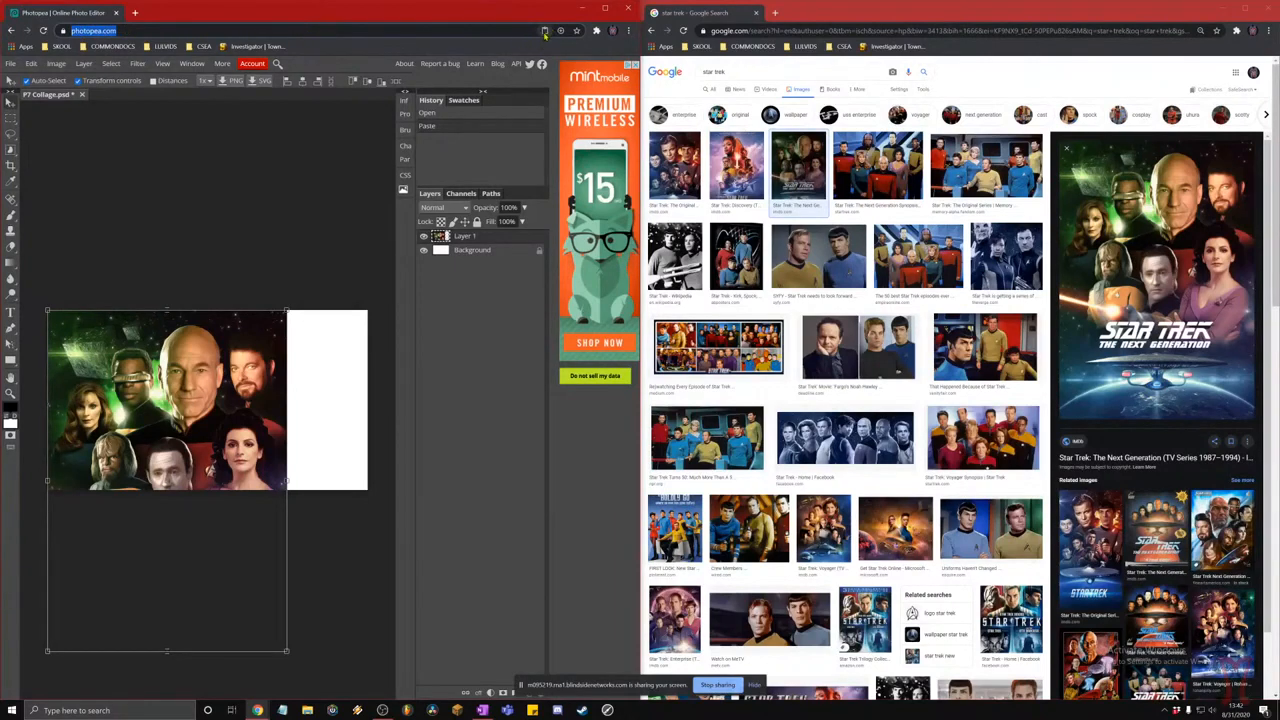
- Check the clipboard permission for photopea.com and keep allowing the site to see the clipboard
key("super+plus")
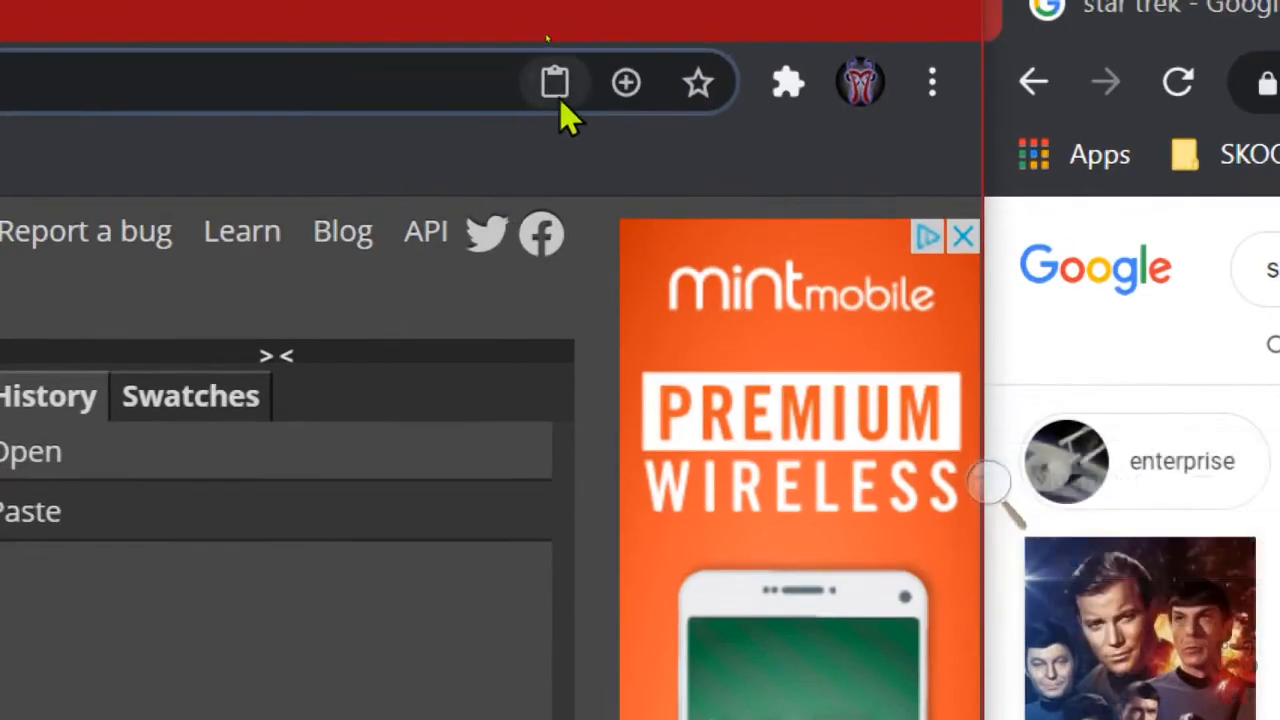
left_click(546, 28)
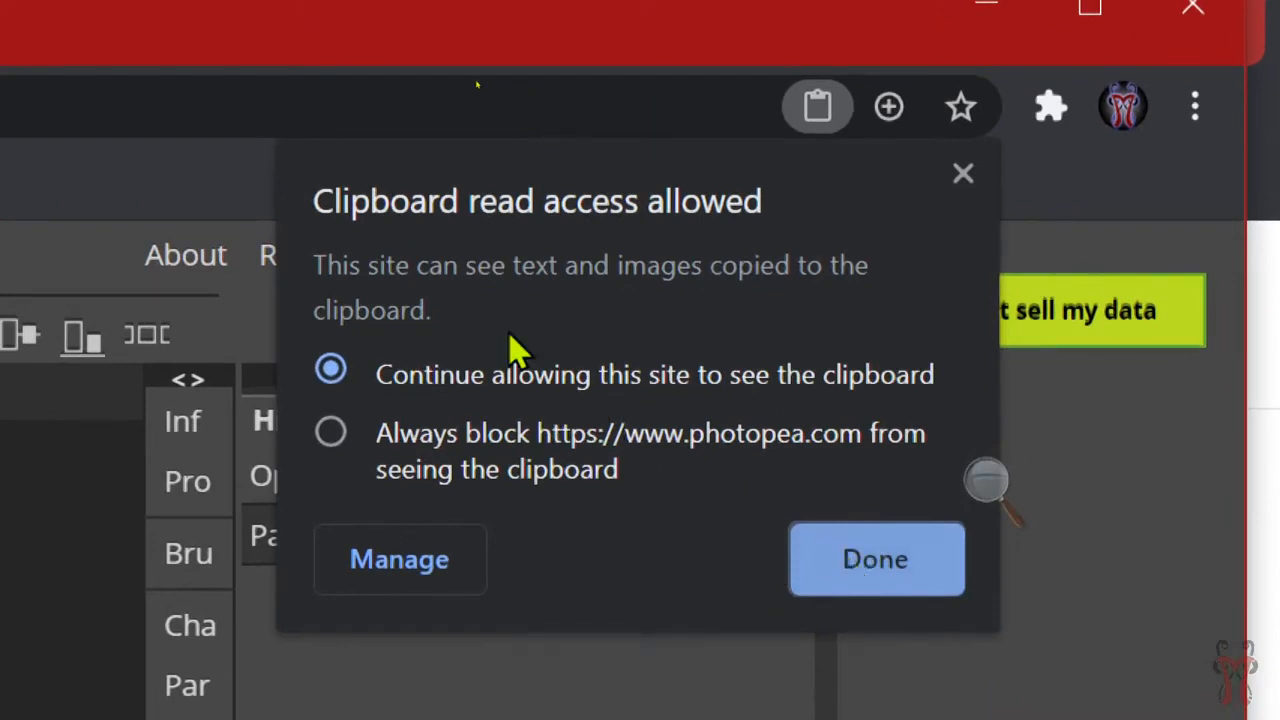
left_click(874, 590)
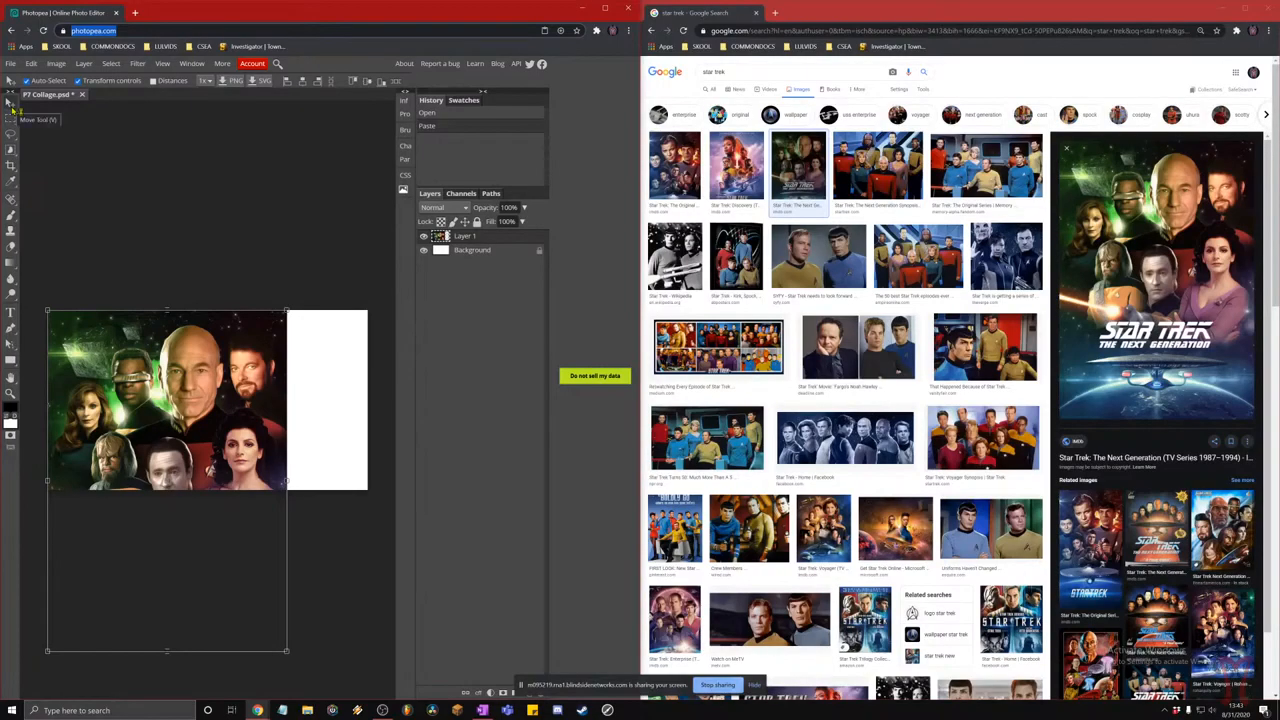
- Using the Move tool with transform controls, move the pasted poster to the horizontal middle of the canvas
key("super+plus")
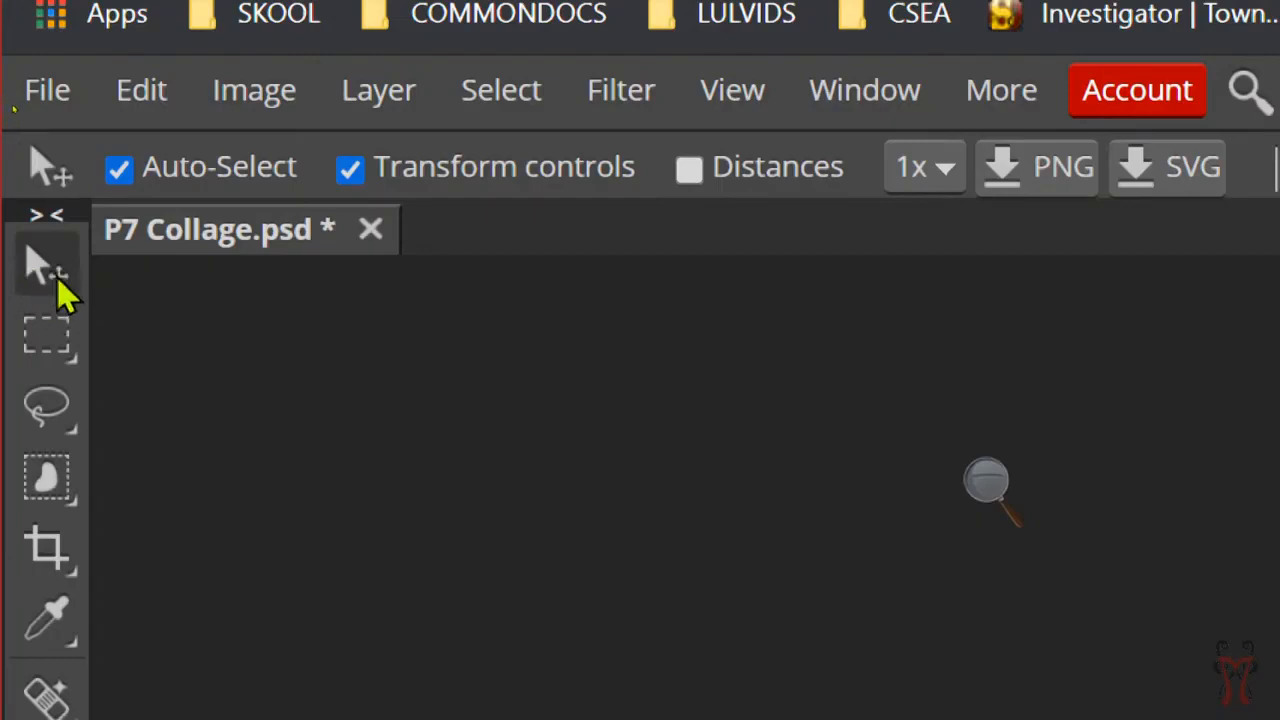
left_click(52, 266)
left_click(351, 170)
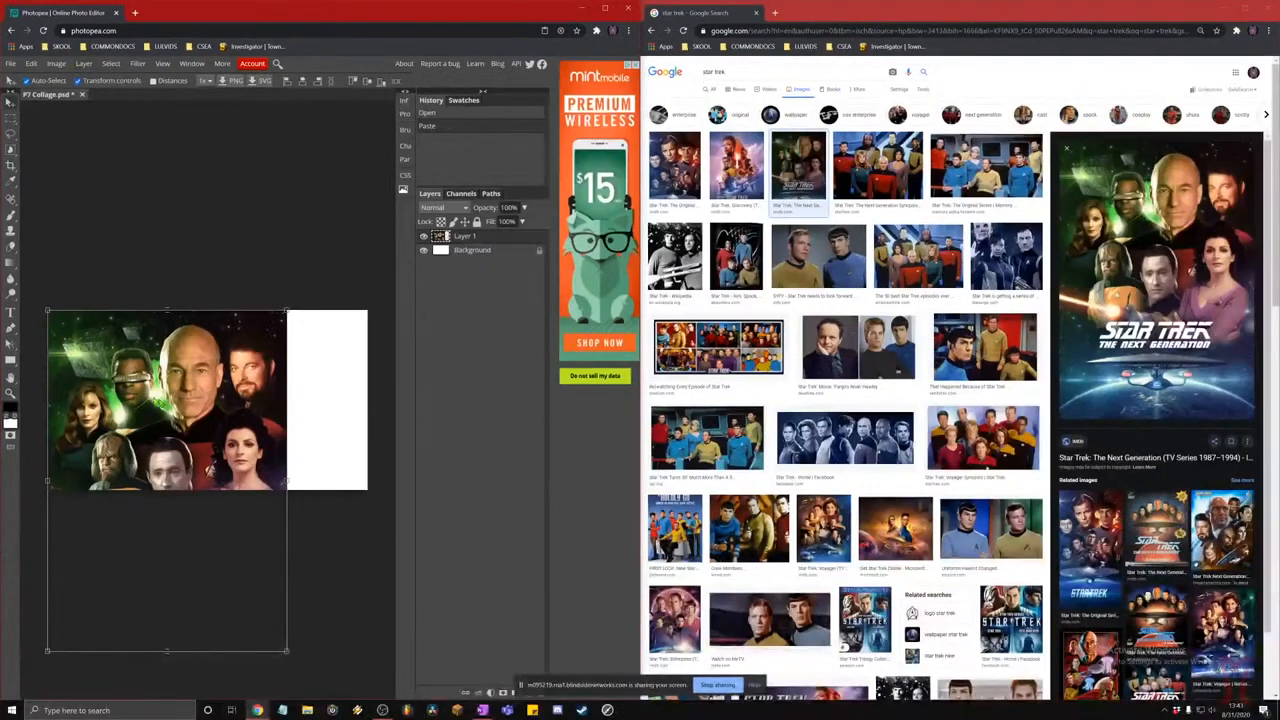
left_click_drag(182, 444, 231, 406)
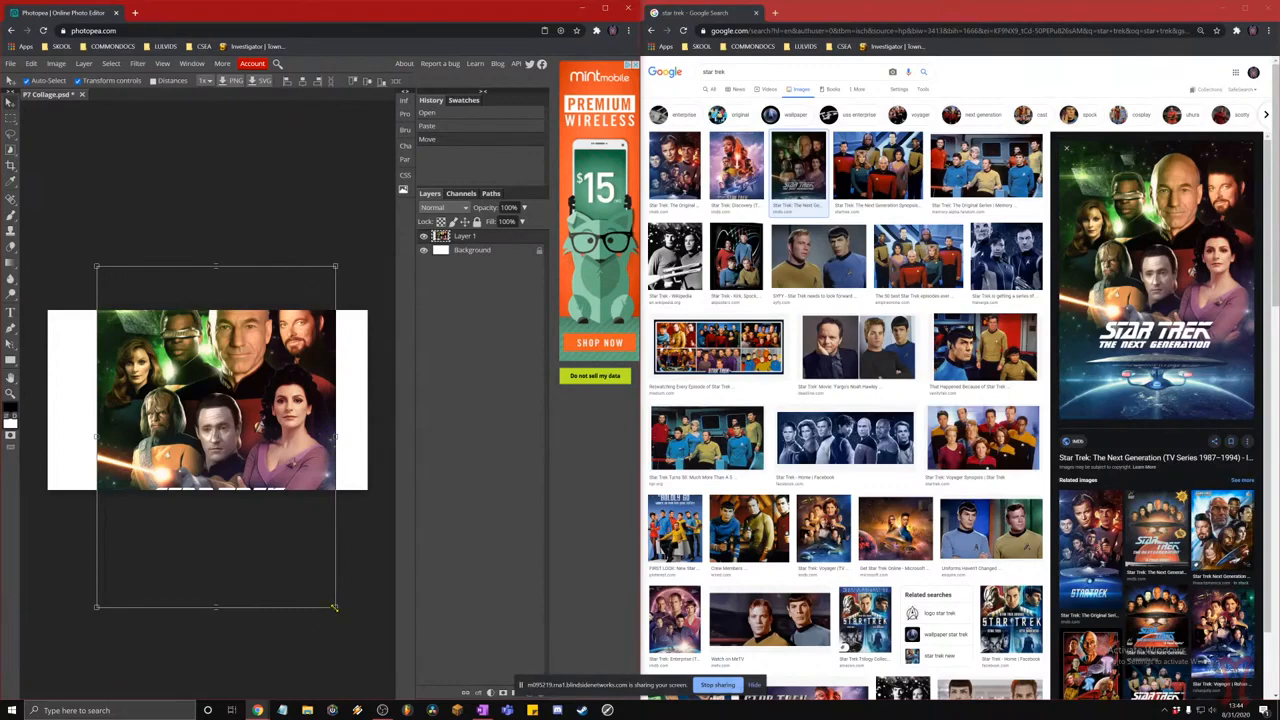
- Scale the poster proportionally to about 41.7% and place it in the canvas's upper-left corner
left_click_drag(336, 606, 137, 598)
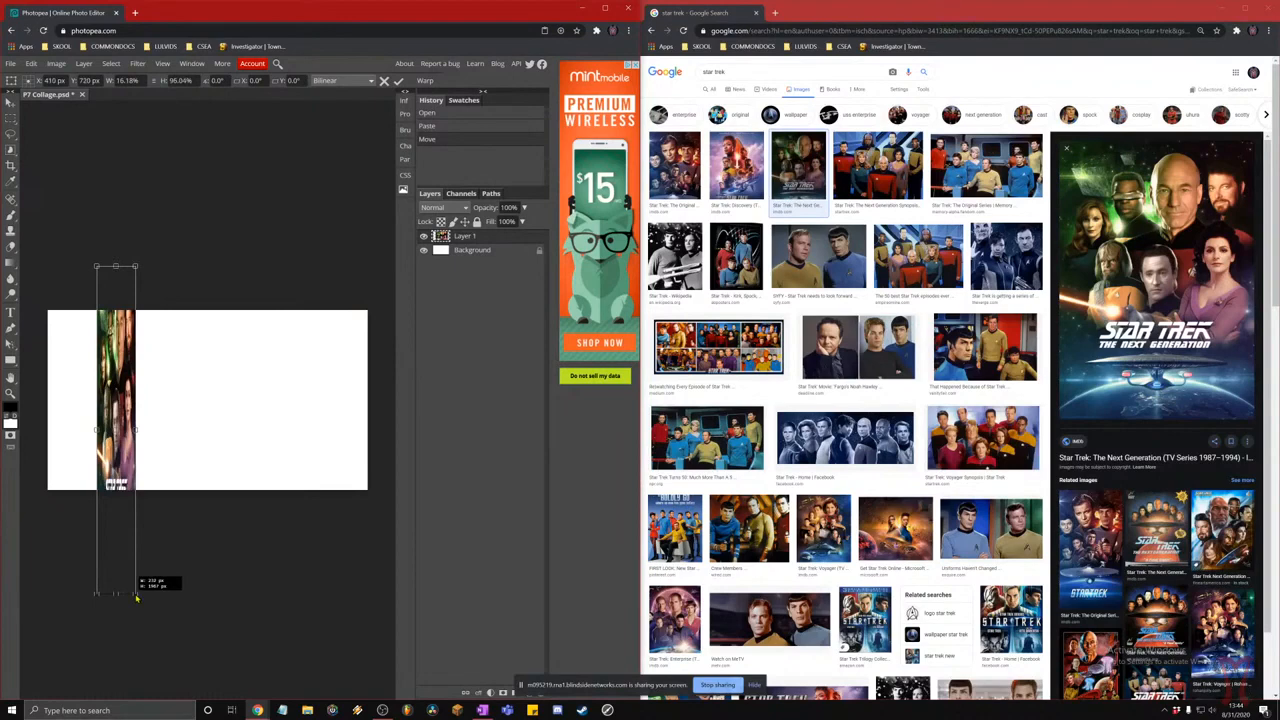
key("ctrl+z")
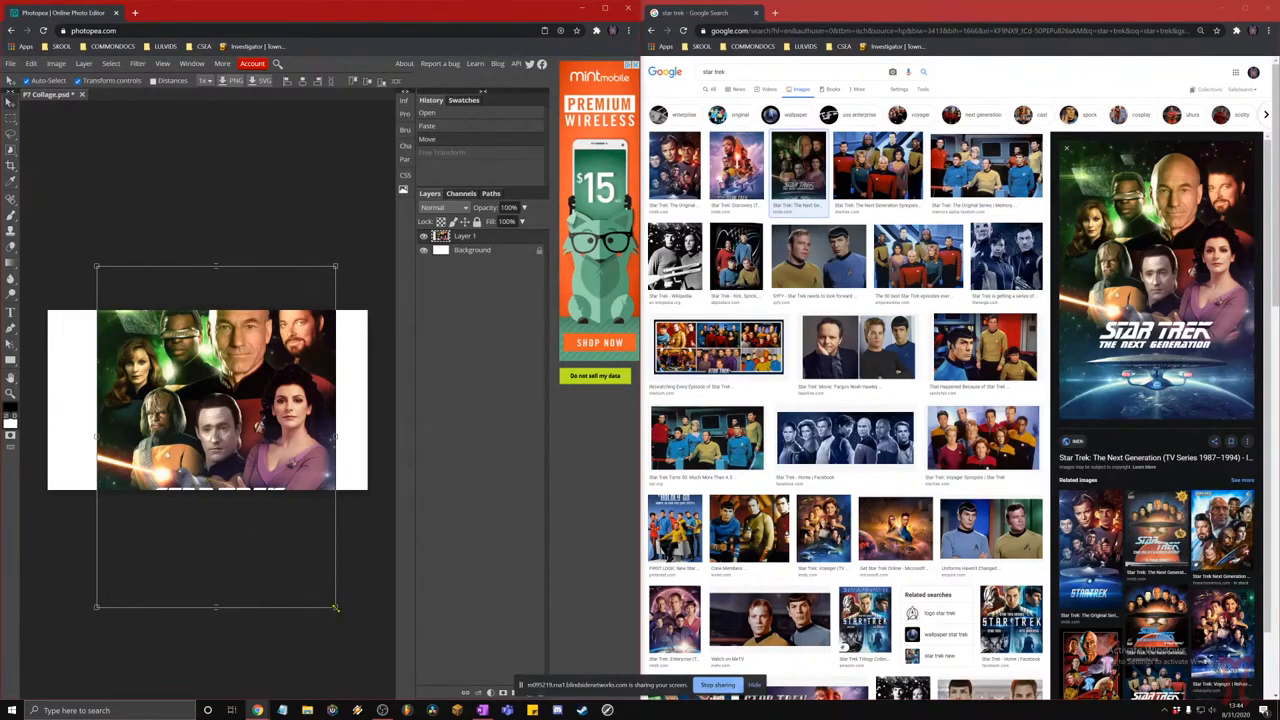
left_click_drag(336, 607, 195, 430)
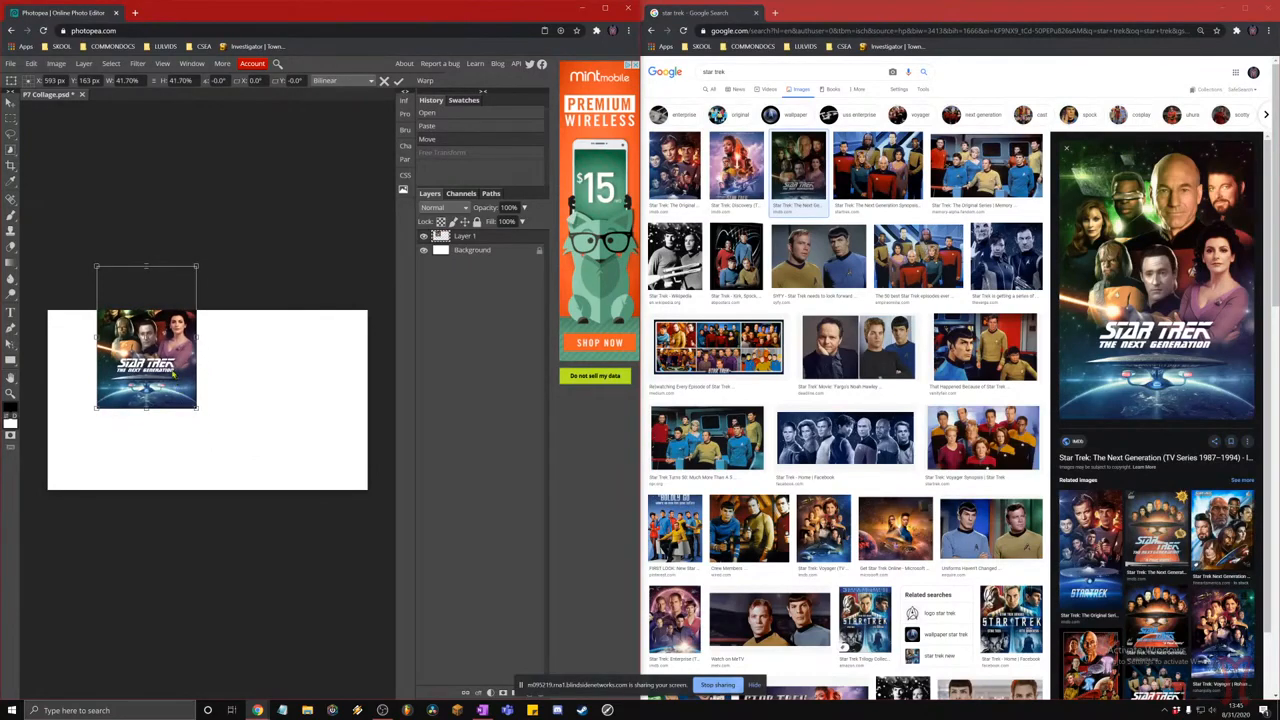
left_click_drag(164, 360, 112, 404)
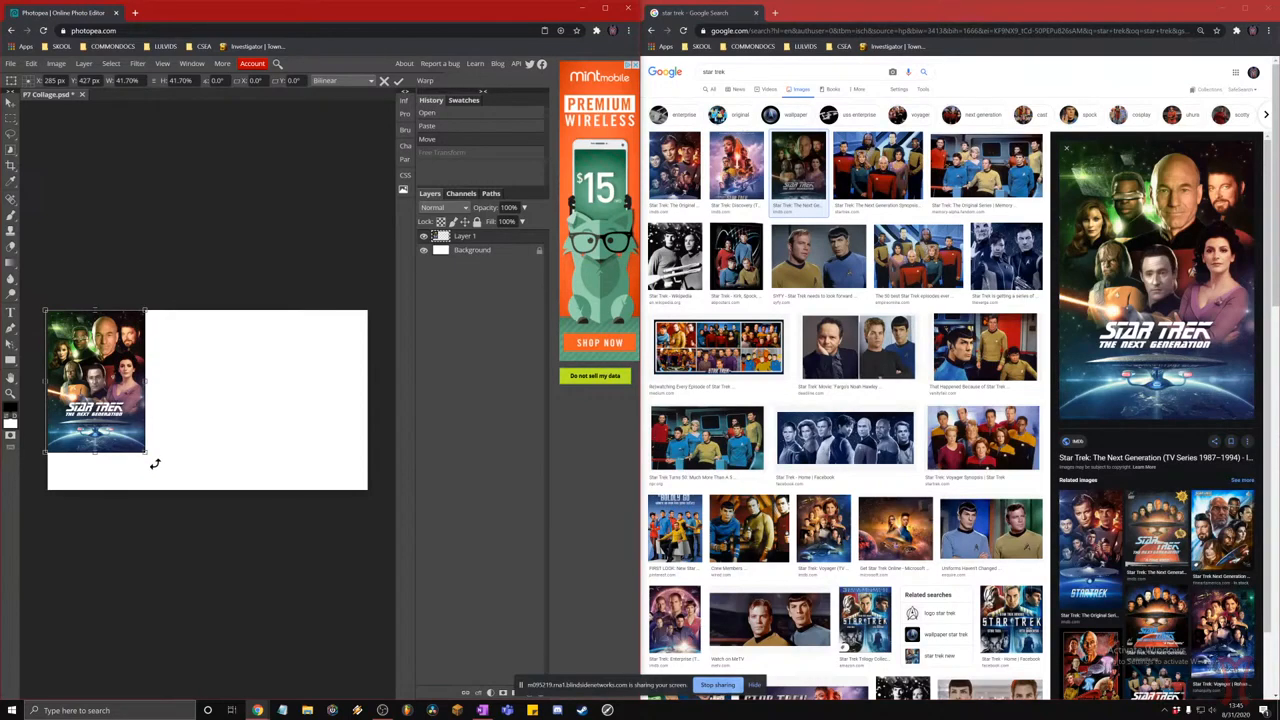
- Rotate the poster to about -24.4°, adjust its position near the canvas's upper-left corner, and apply the transform
key("super+plus")
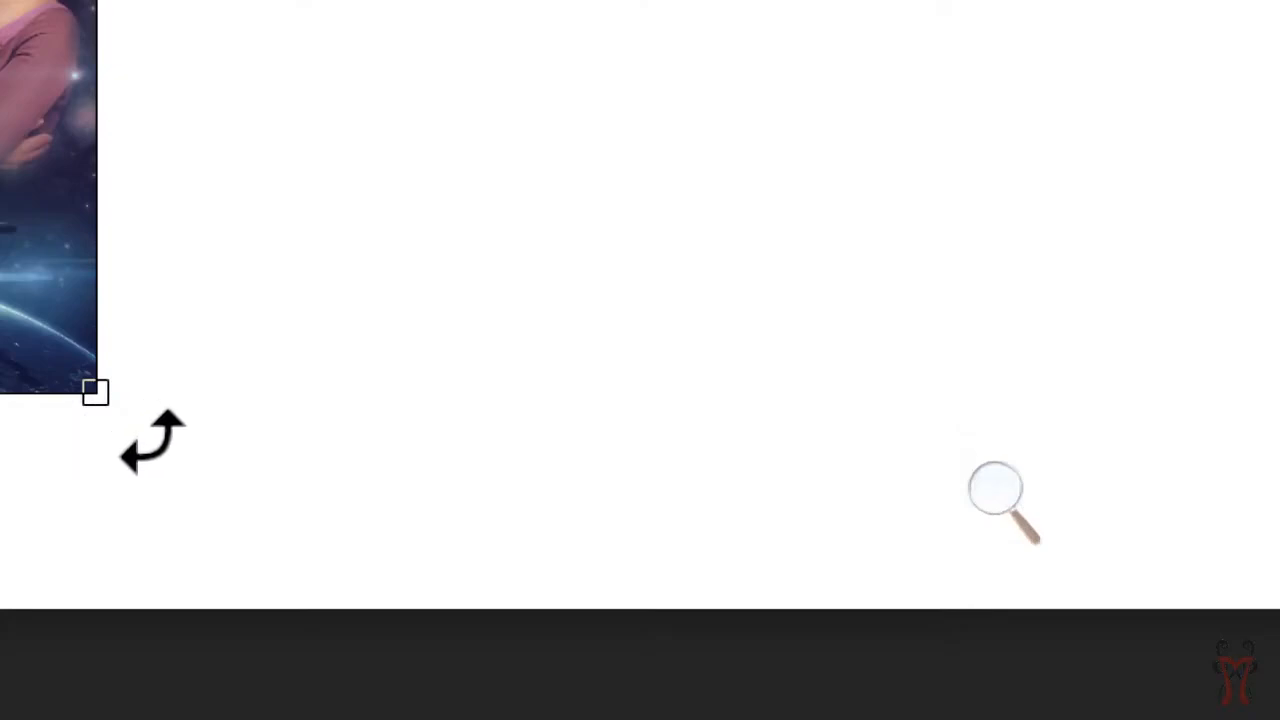
key("super+Escape")
left_click_drag(151, 463, 193, 376)
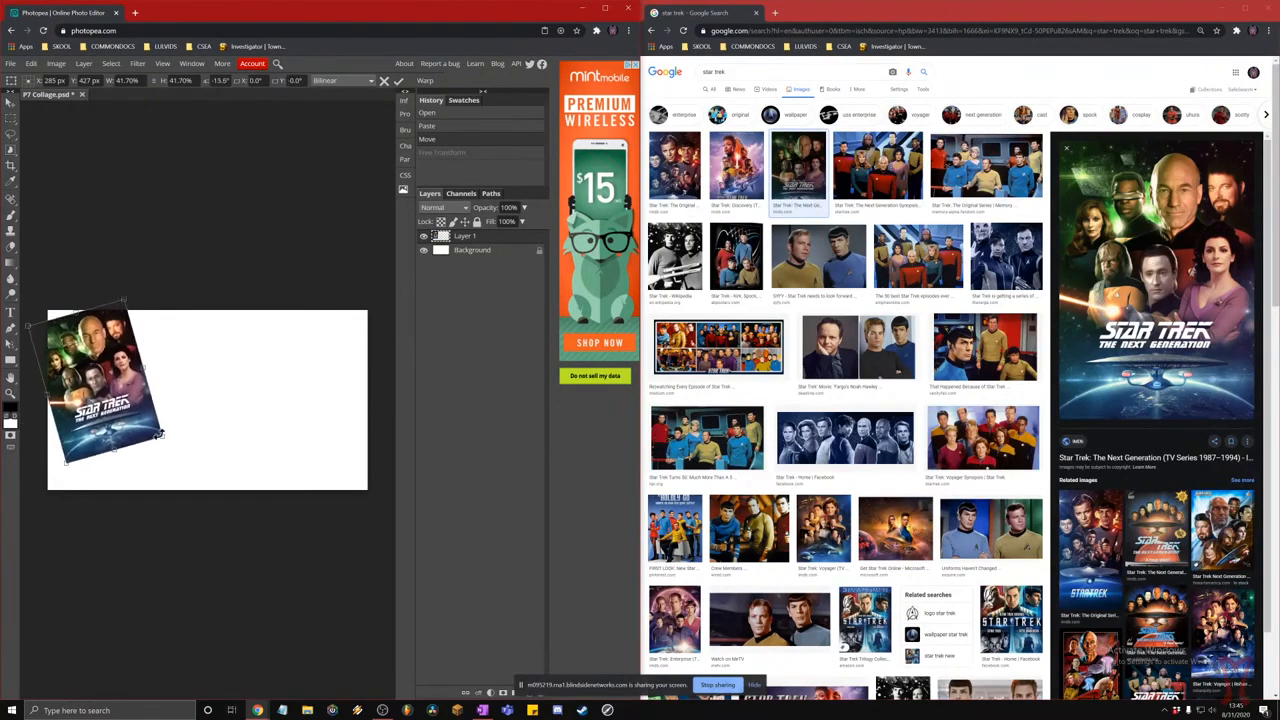
left_click_drag(158, 436, 168, 423)
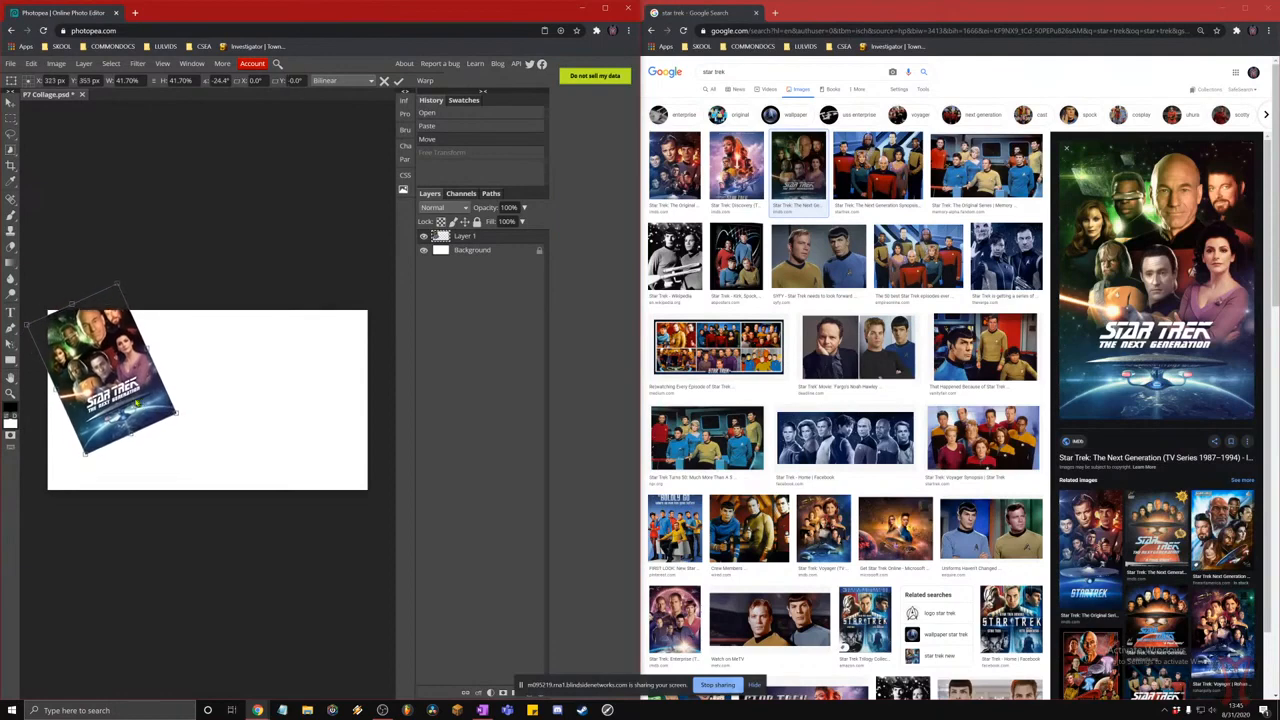
mouse_move(142, 412)
left_mouse_down()
mouse_move(144, 400)
mouse_move(139, 415)
left_mouse_up()
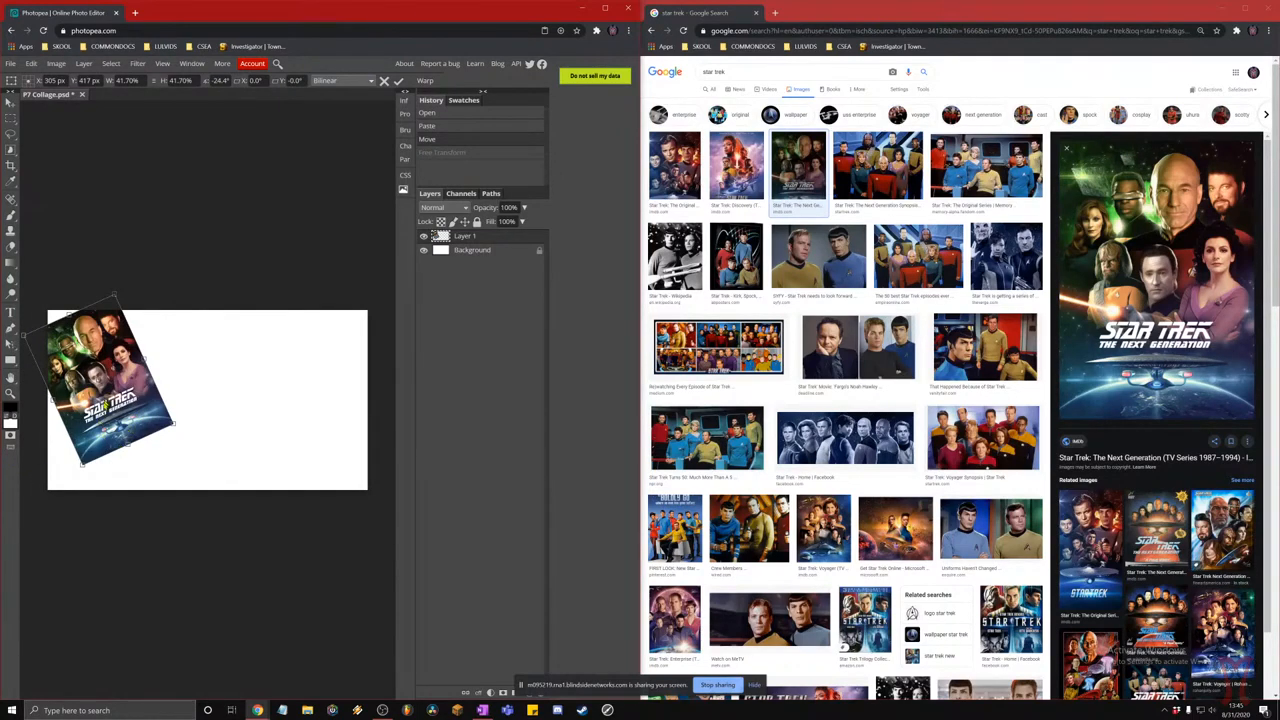
key("Return")
- Rename the poster layer to Star Trek TNG
double_click(463, 238)
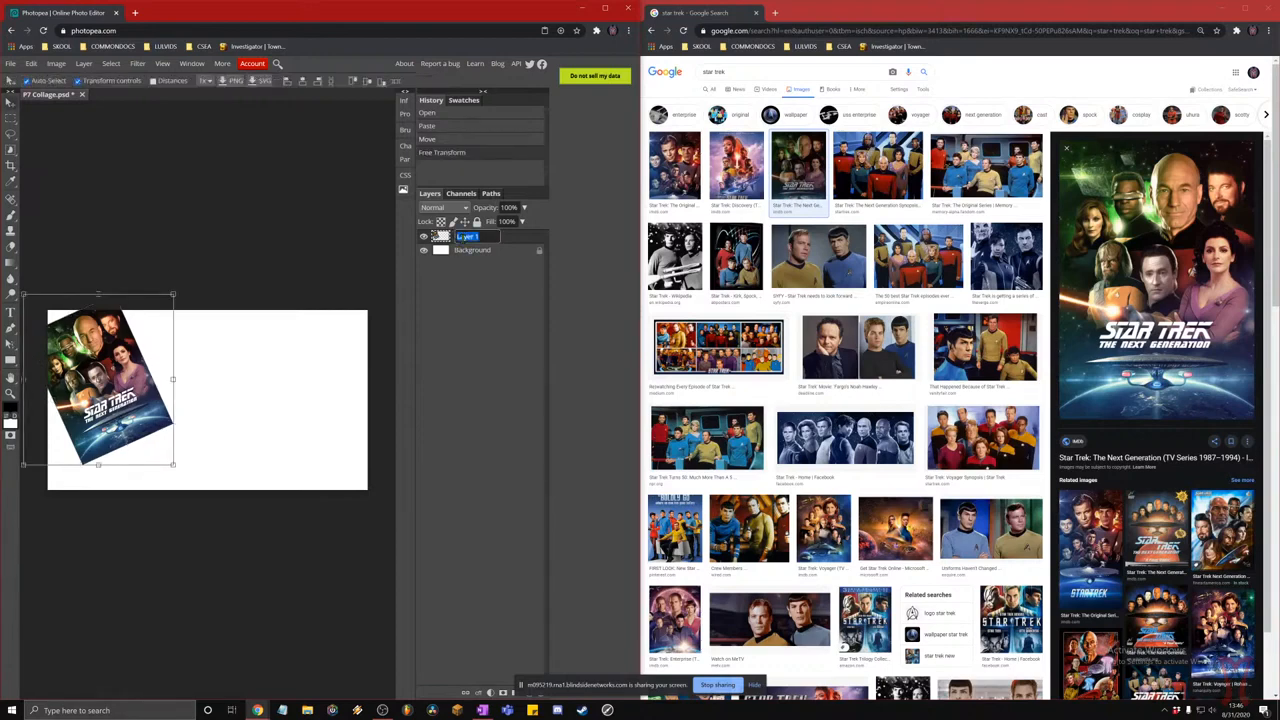
type("Star Trek TN")
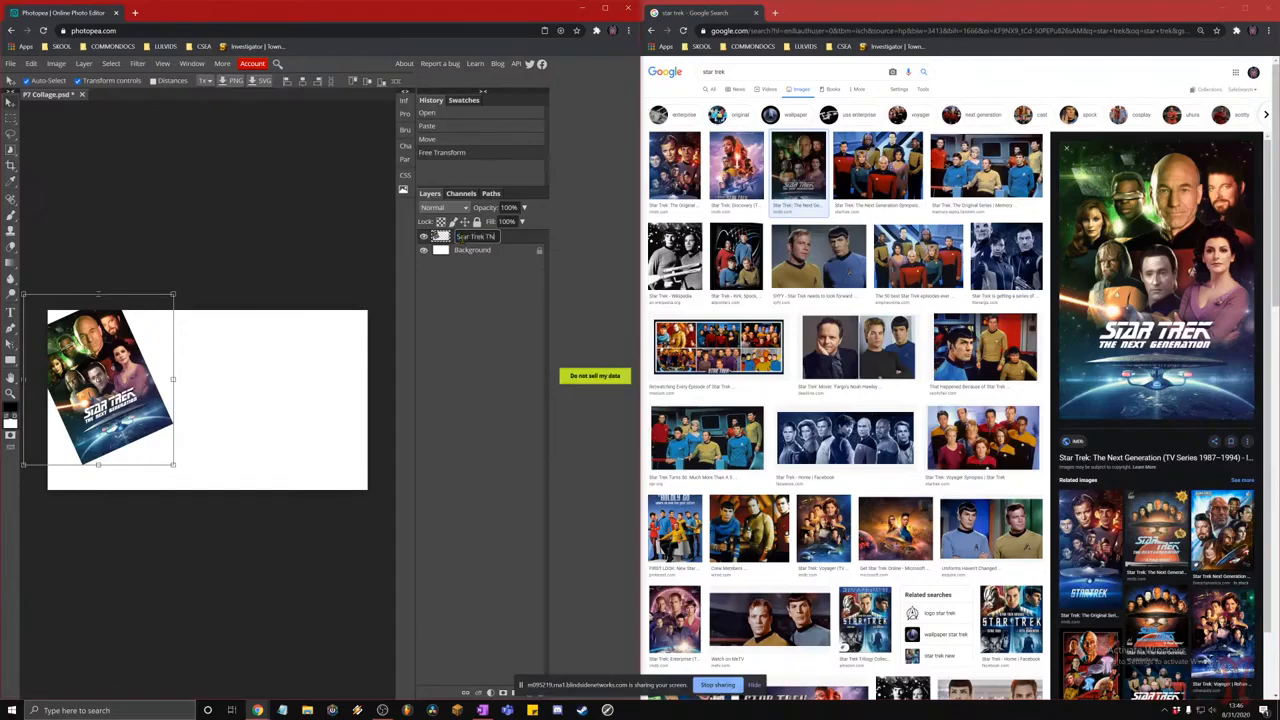
key("Return")
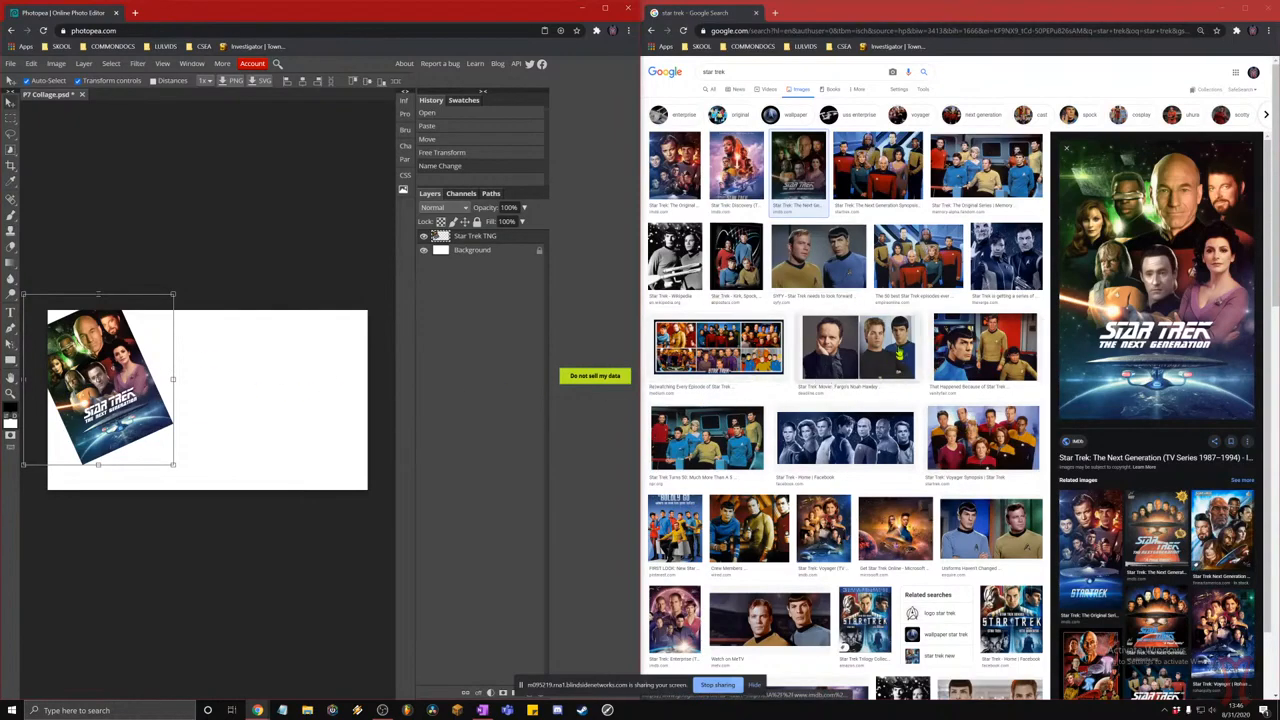
- Find the Vanity Fair "50 Things That Happened Because of Star Trek" image in the Google results and copy it to the clipboard
scroll(880, 312, "down", 2)
scroll(870, 309, "down", 2)
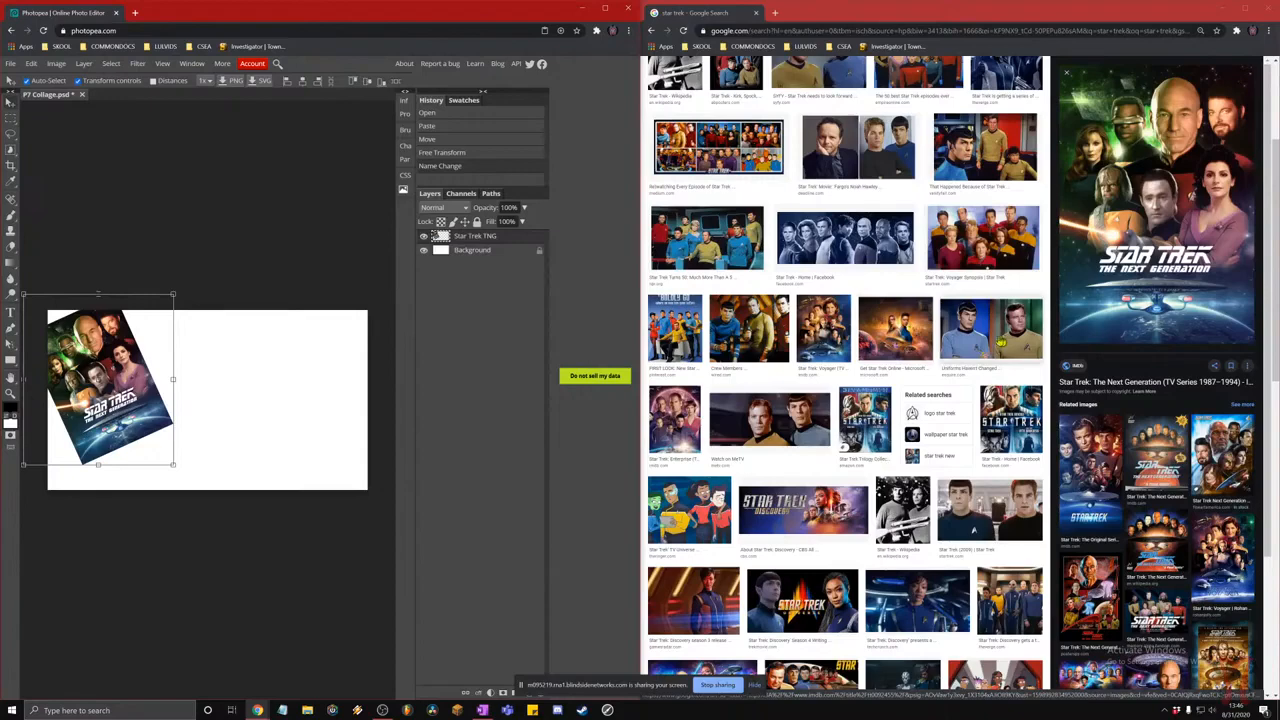
left_click(992, 343)
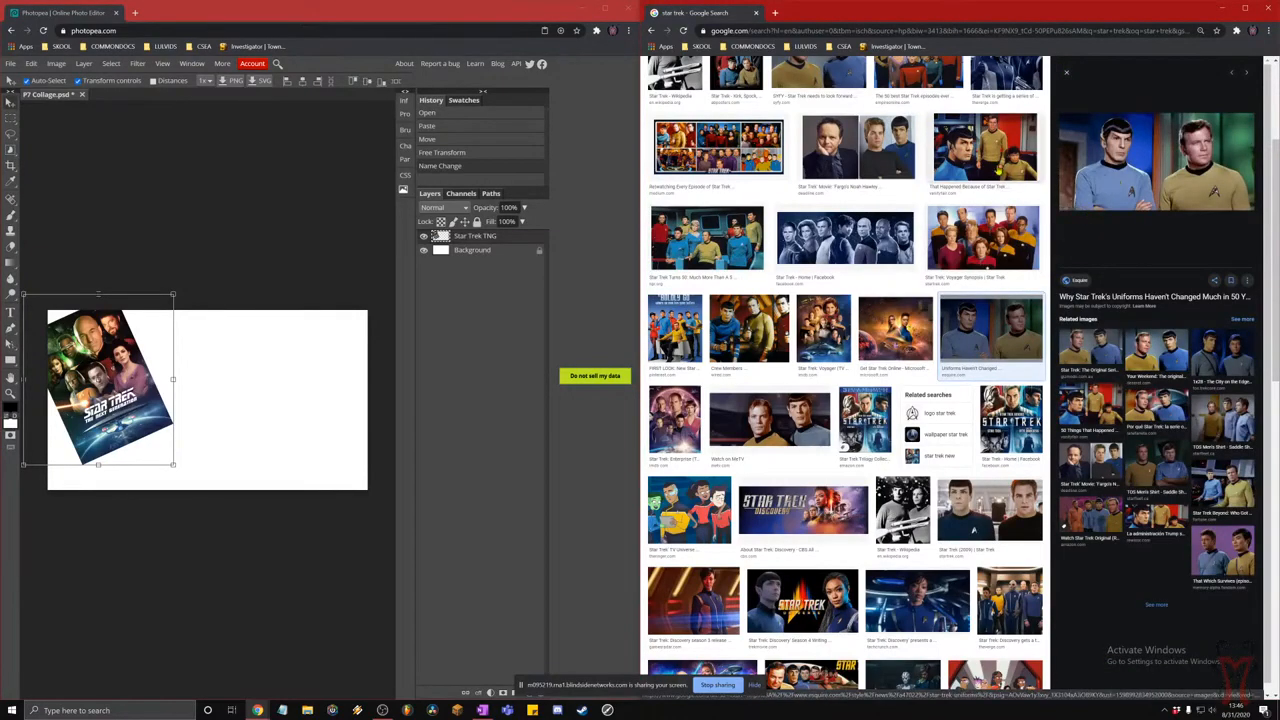
left_click(999, 172)
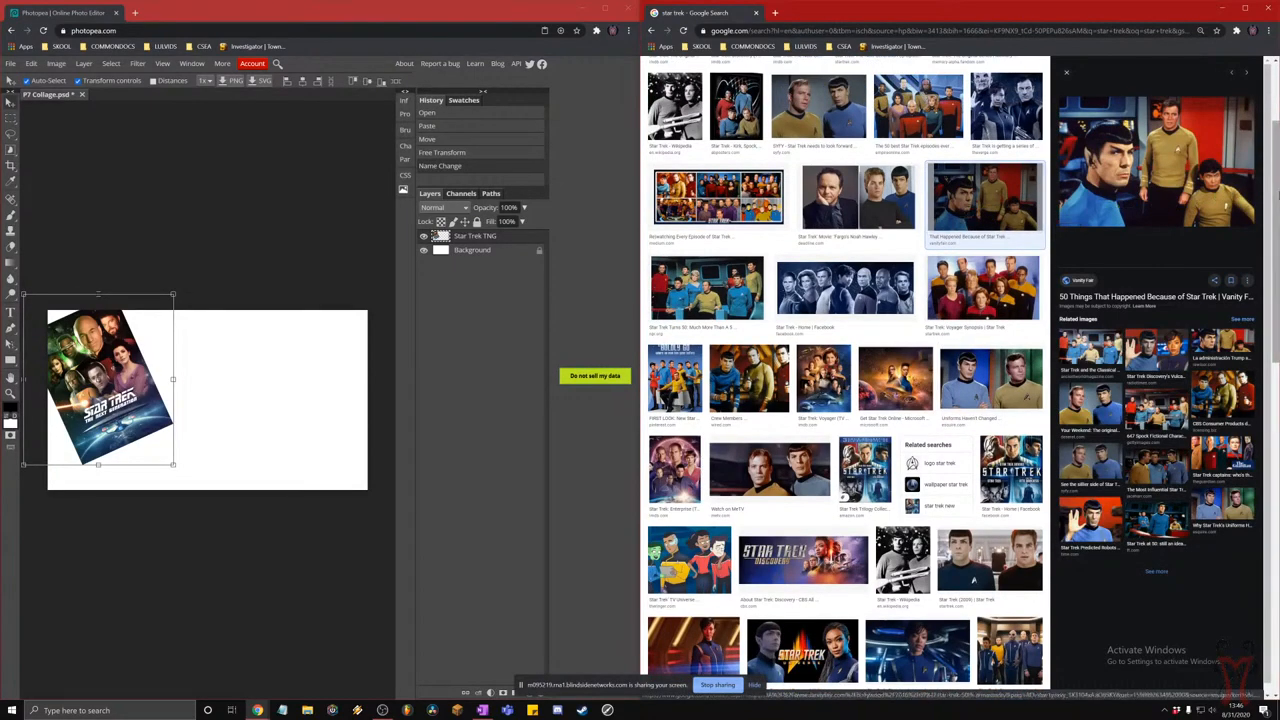
right_click(1139, 148)
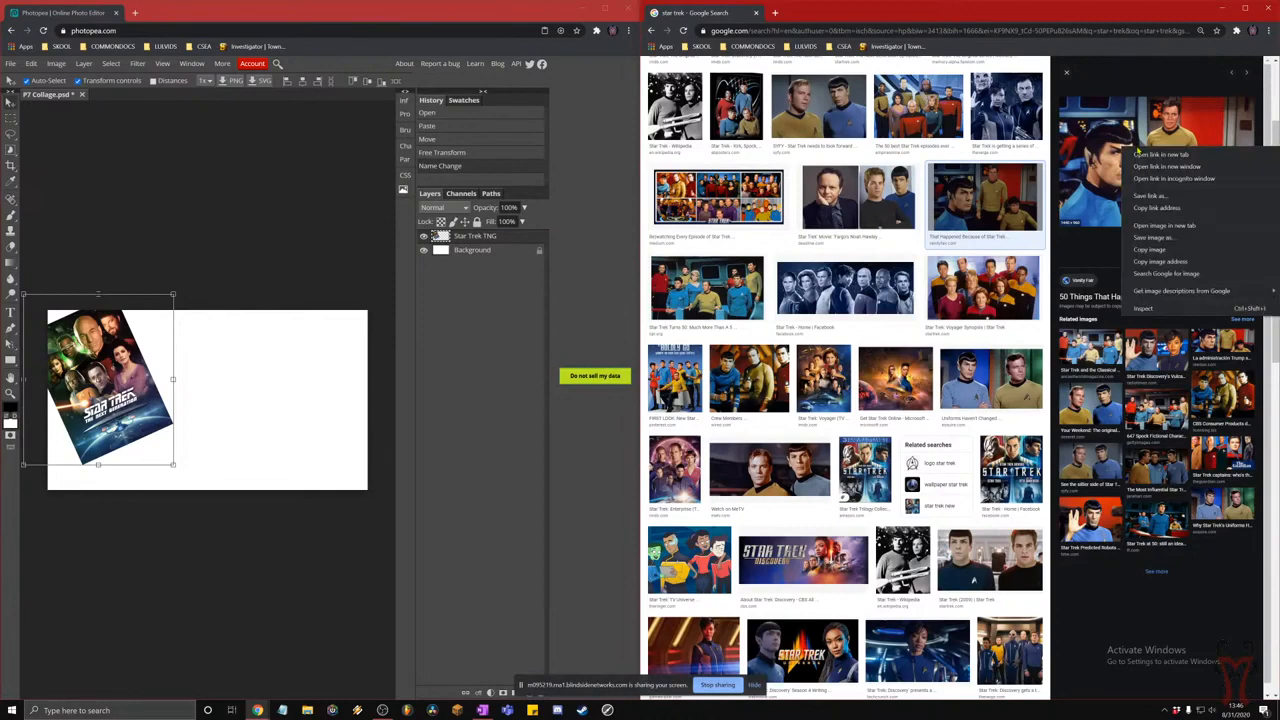
left_click(1148, 251)
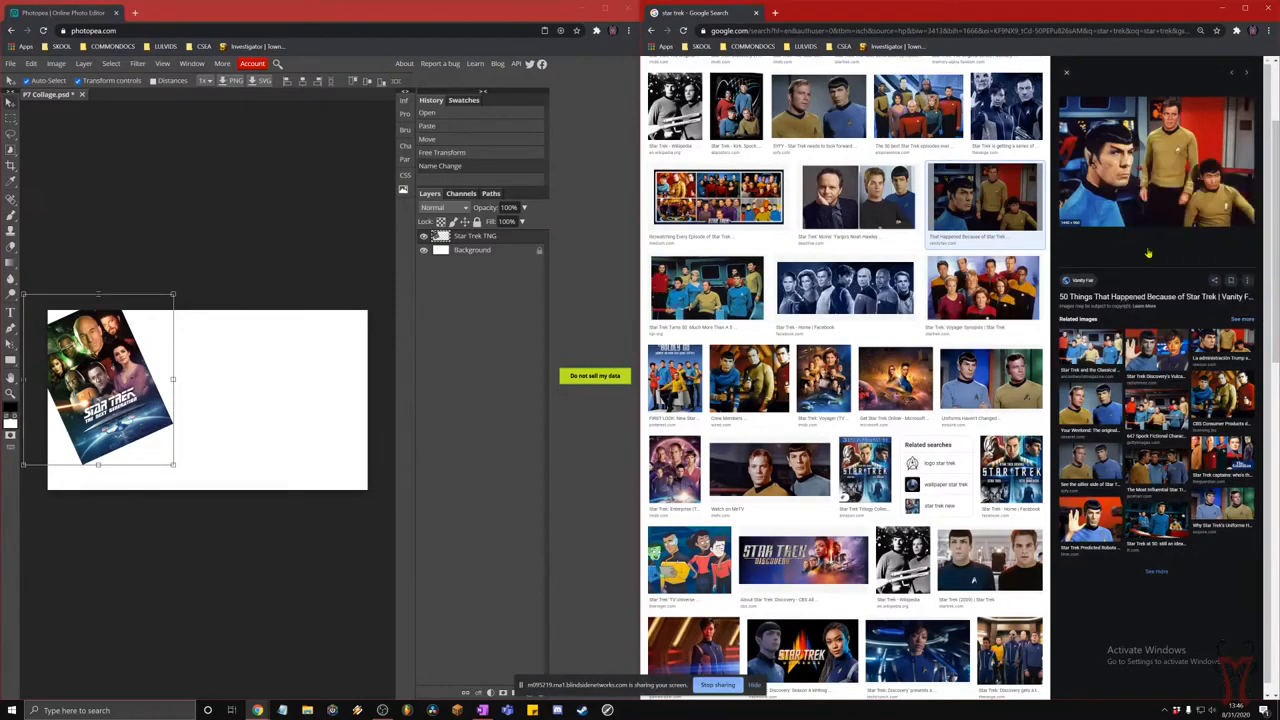
- Switch to Photopea, paste the copied image as a new layer, and move it toward the canvas's right side, partly overlapping the poster
left_click(260, 246)
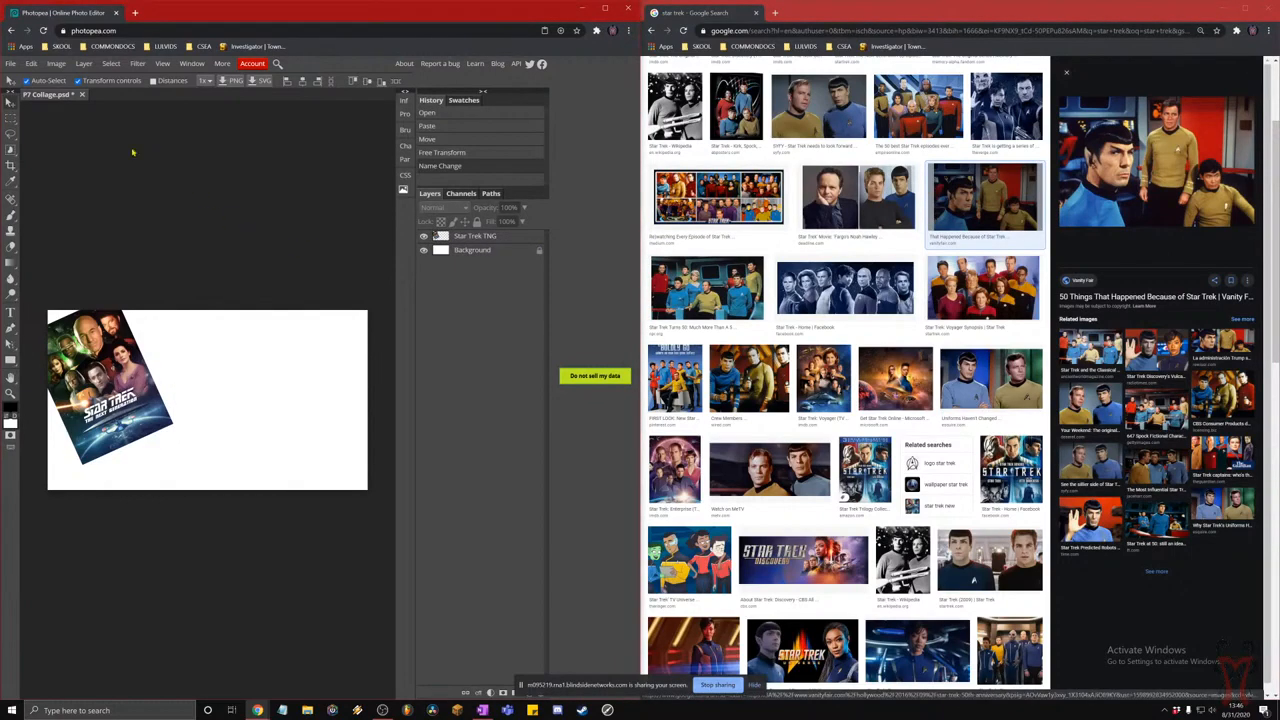
left_click(32, 64)
left_click(33, 64)
left_click(33, 64)
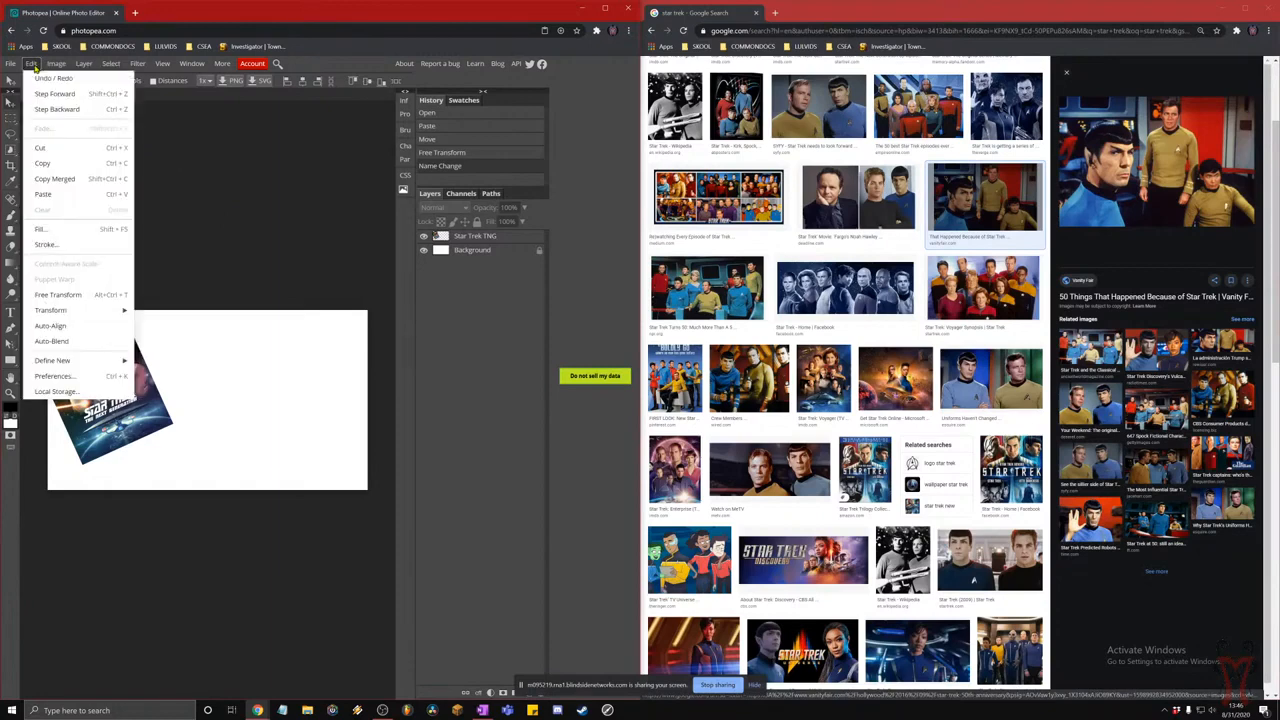
left_click(65, 201)
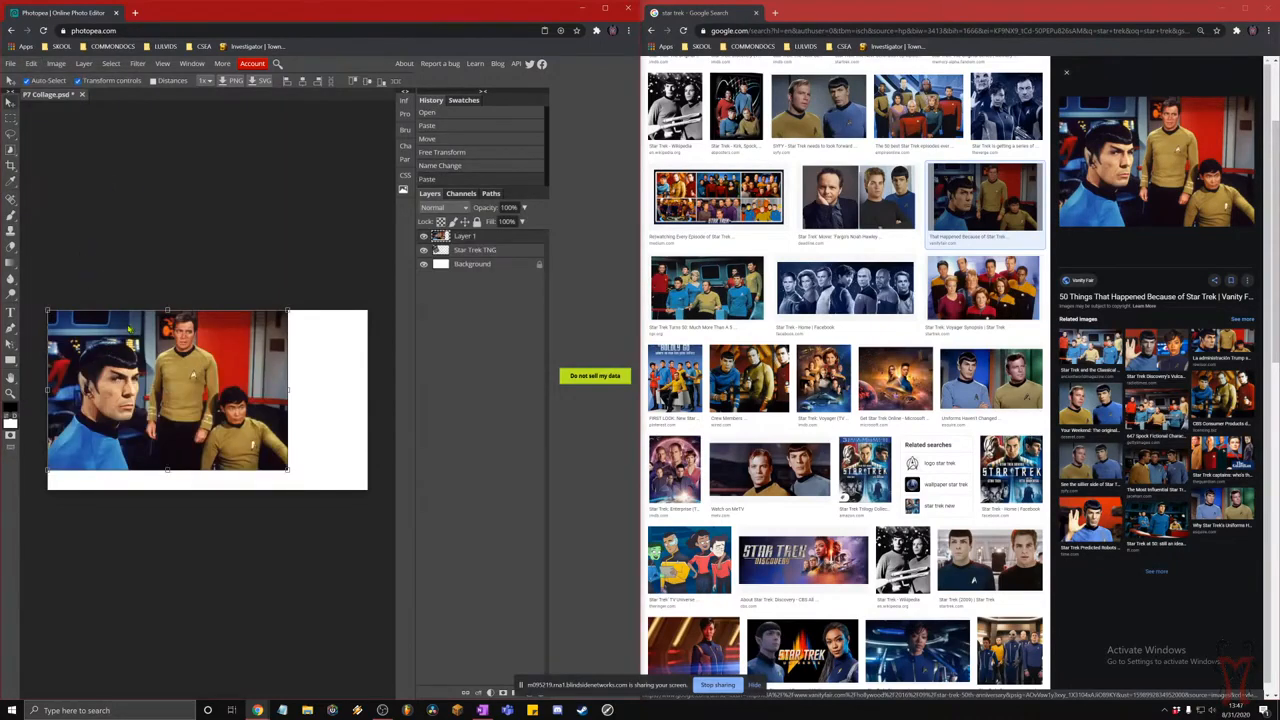
left_click_drag(143, 391, 174, 391)
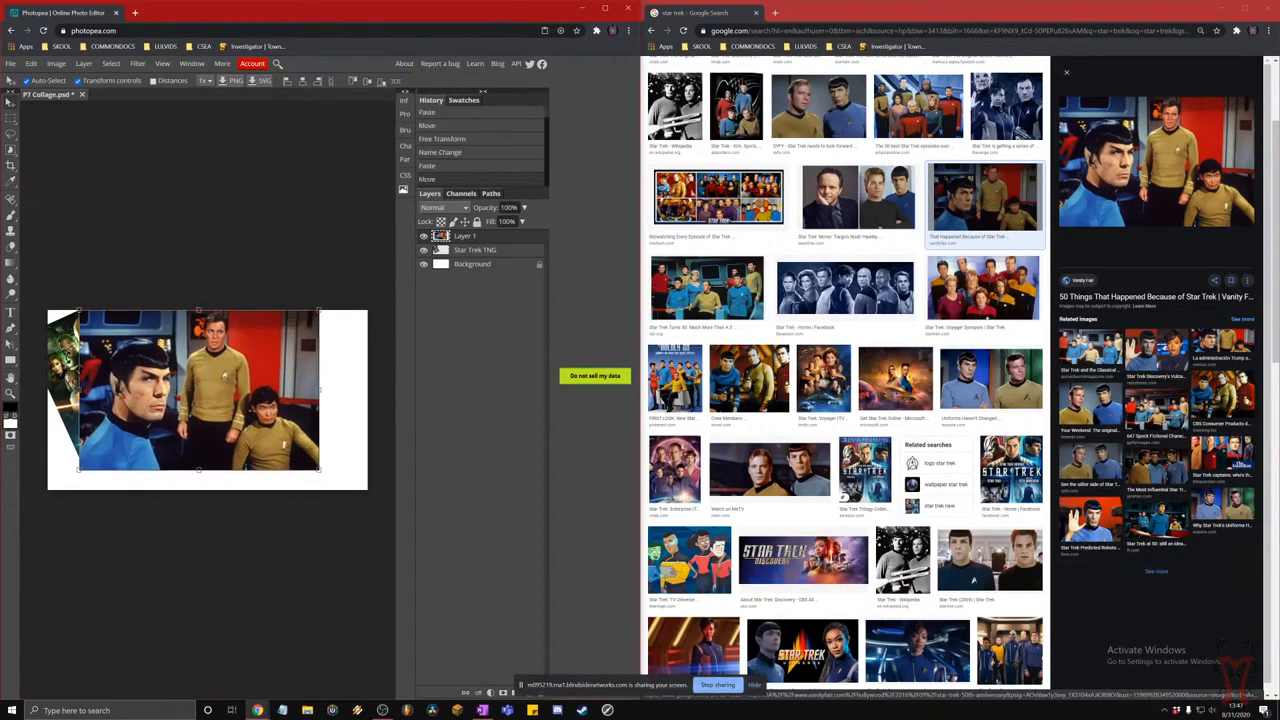
left_click_drag(118, 401, 143, 394)
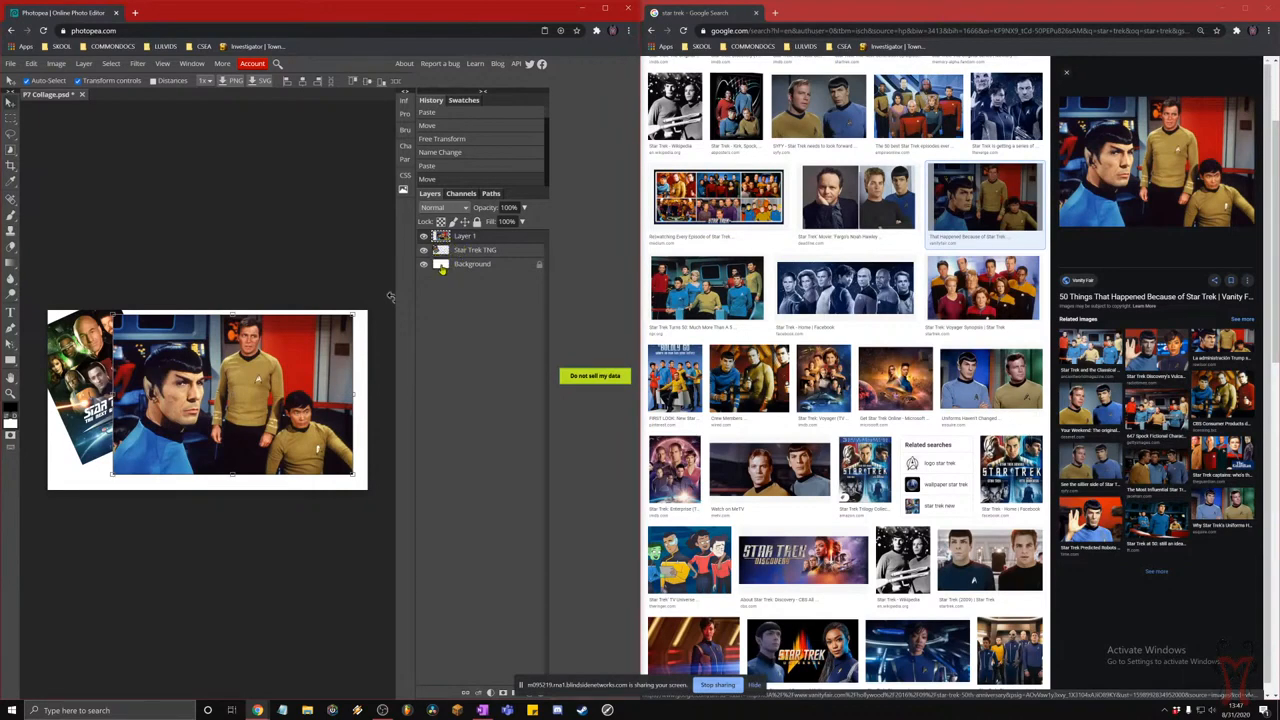
- Swap the stacking order of the Star Trek TNG and Layer 1 layers back and forth, finishing with Layer 1 on top
left_click_drag(484, 247, 484, 238)
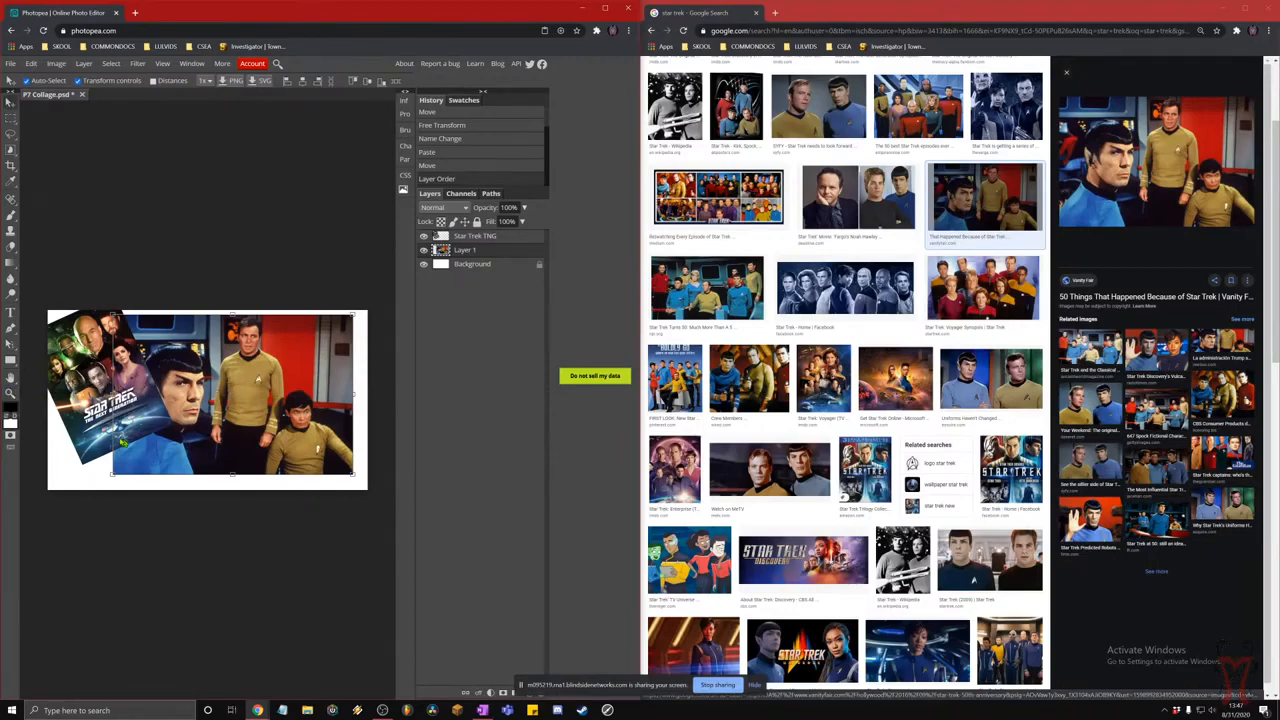
left_click_drag(508, 238, 507, 260)
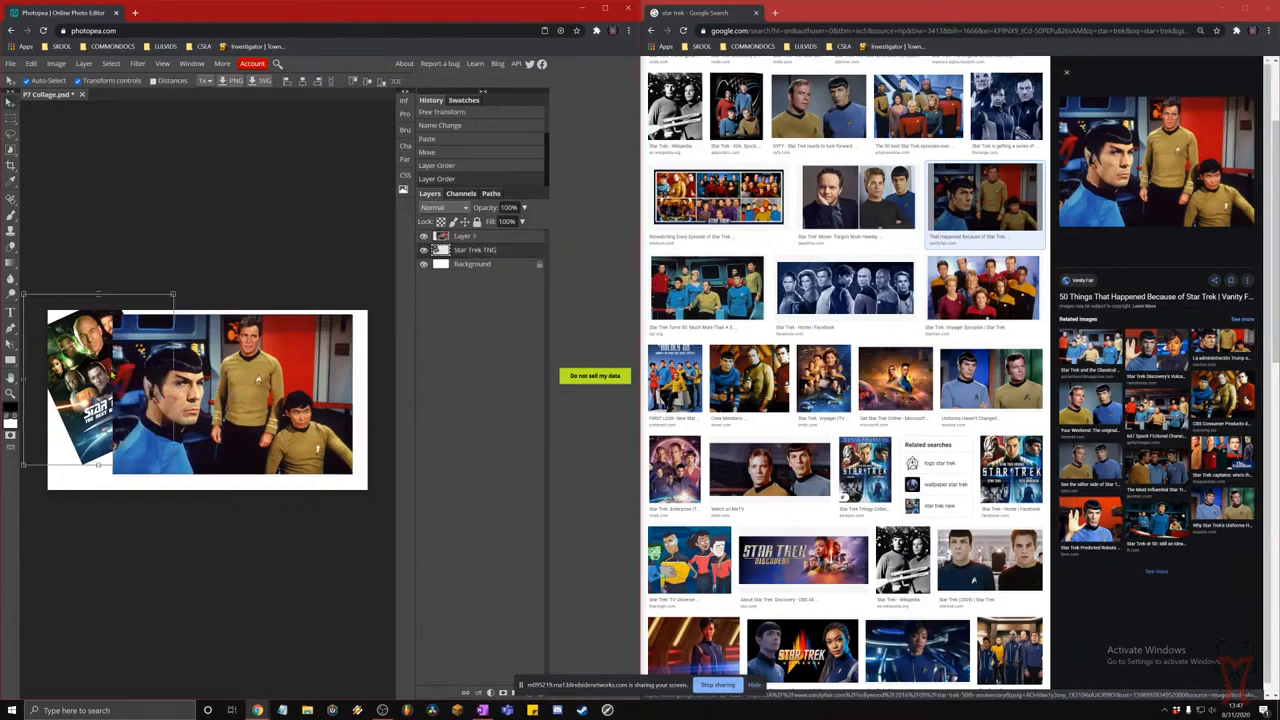
left_click_drag(486, 246, 487, 258)
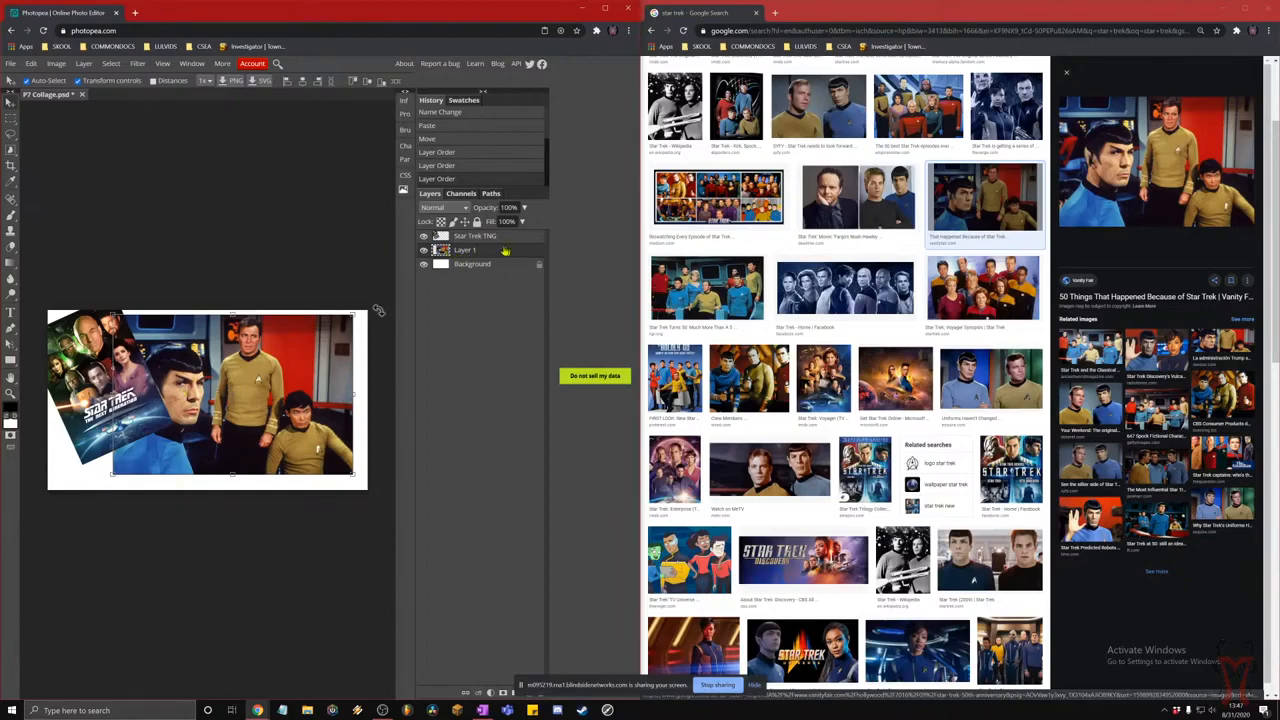
key("super+plus")
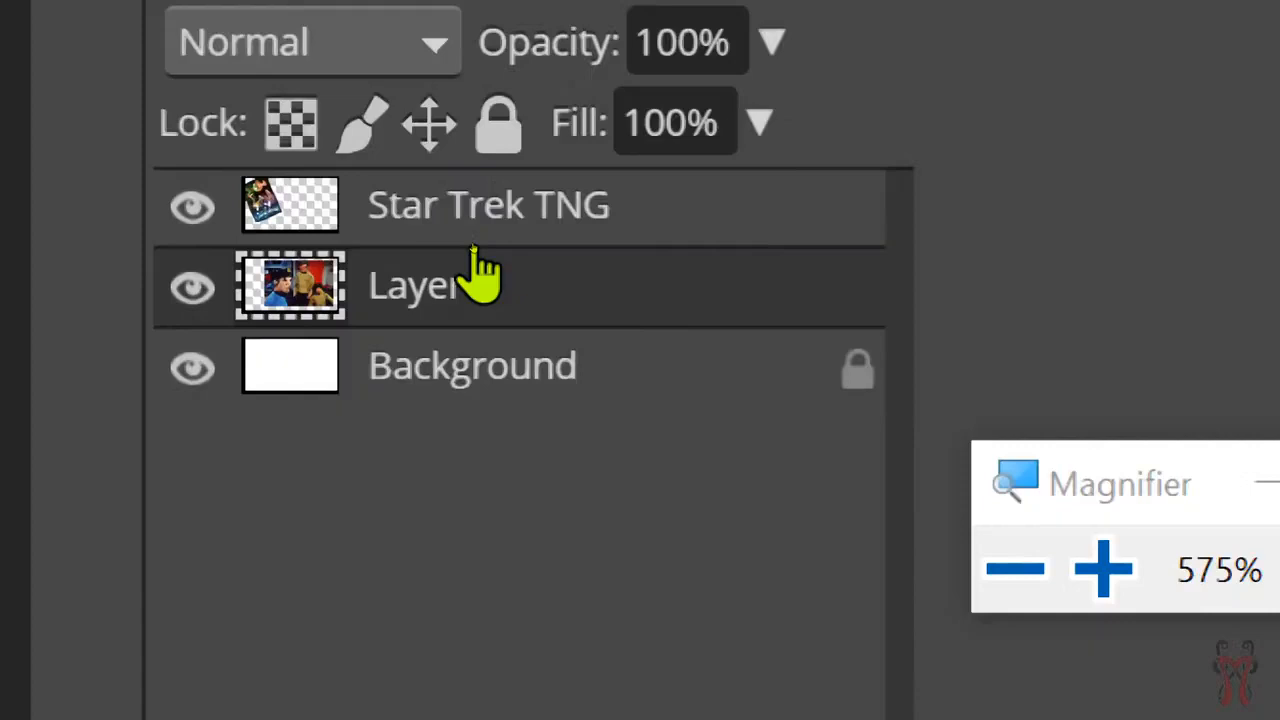
left_click(266, 214)
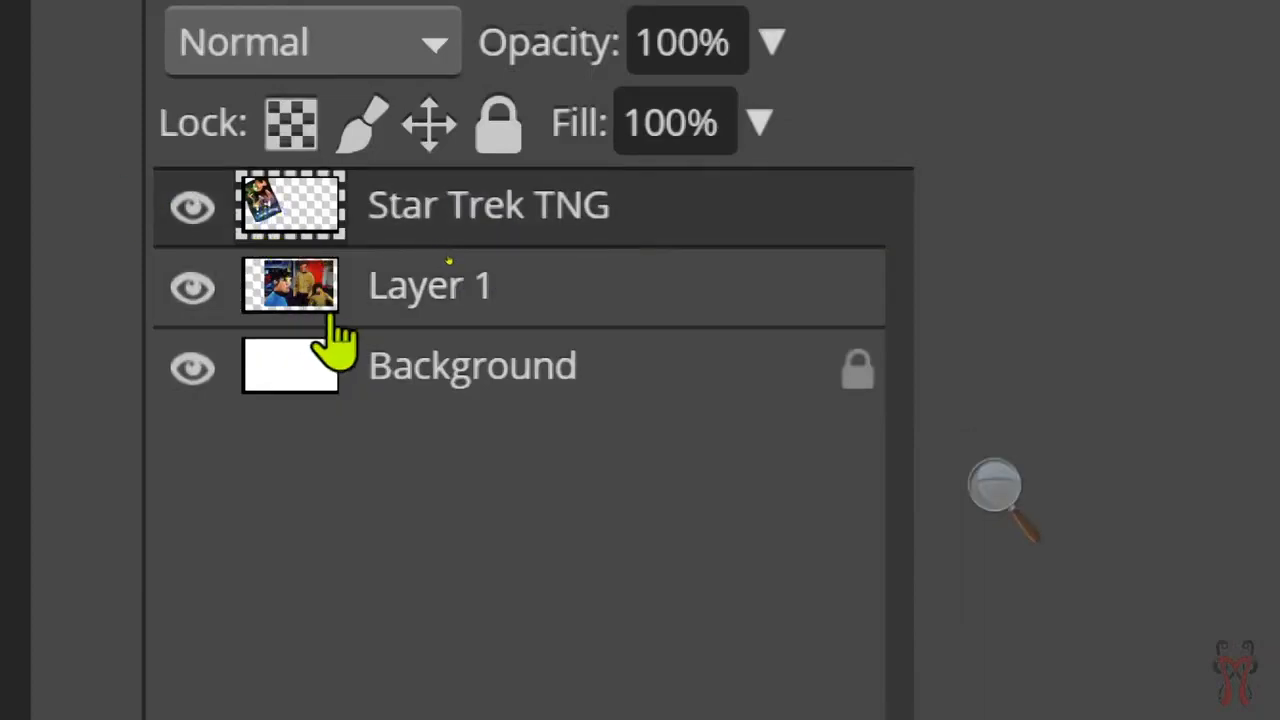
left_click_drag(480, 229, 482, 318)
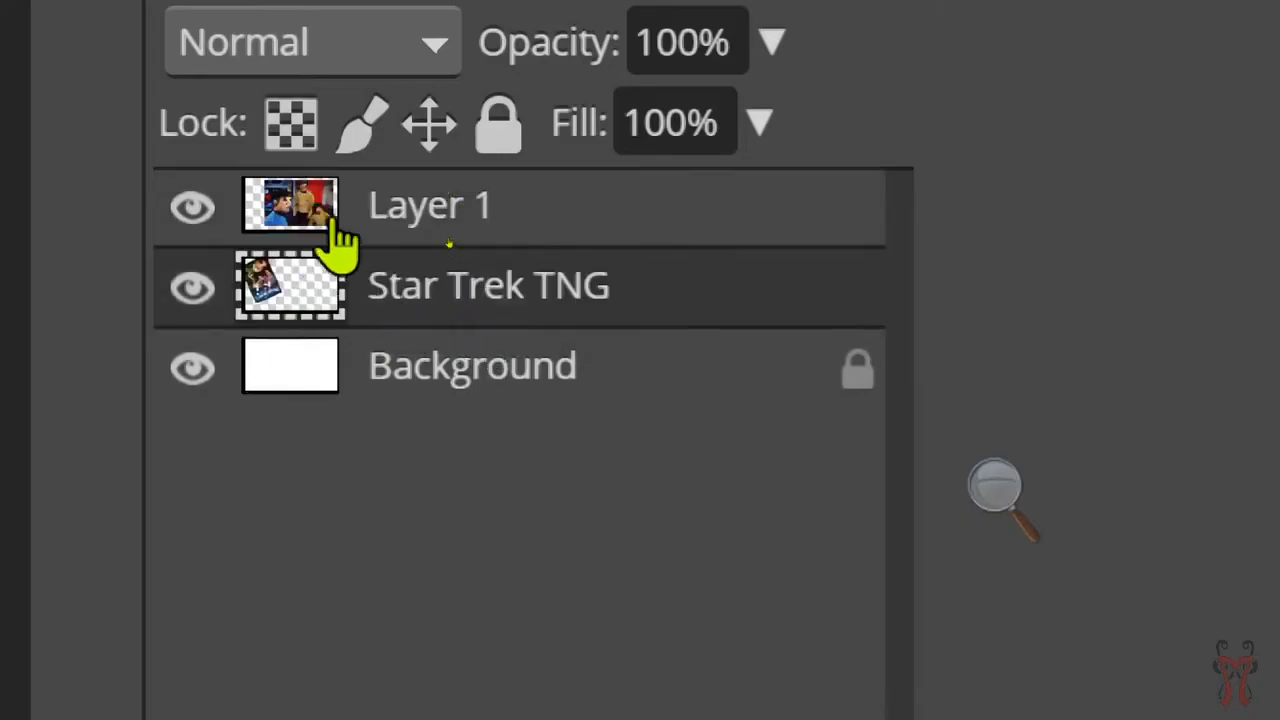
left_click_drag(437, 220, 430, 315)
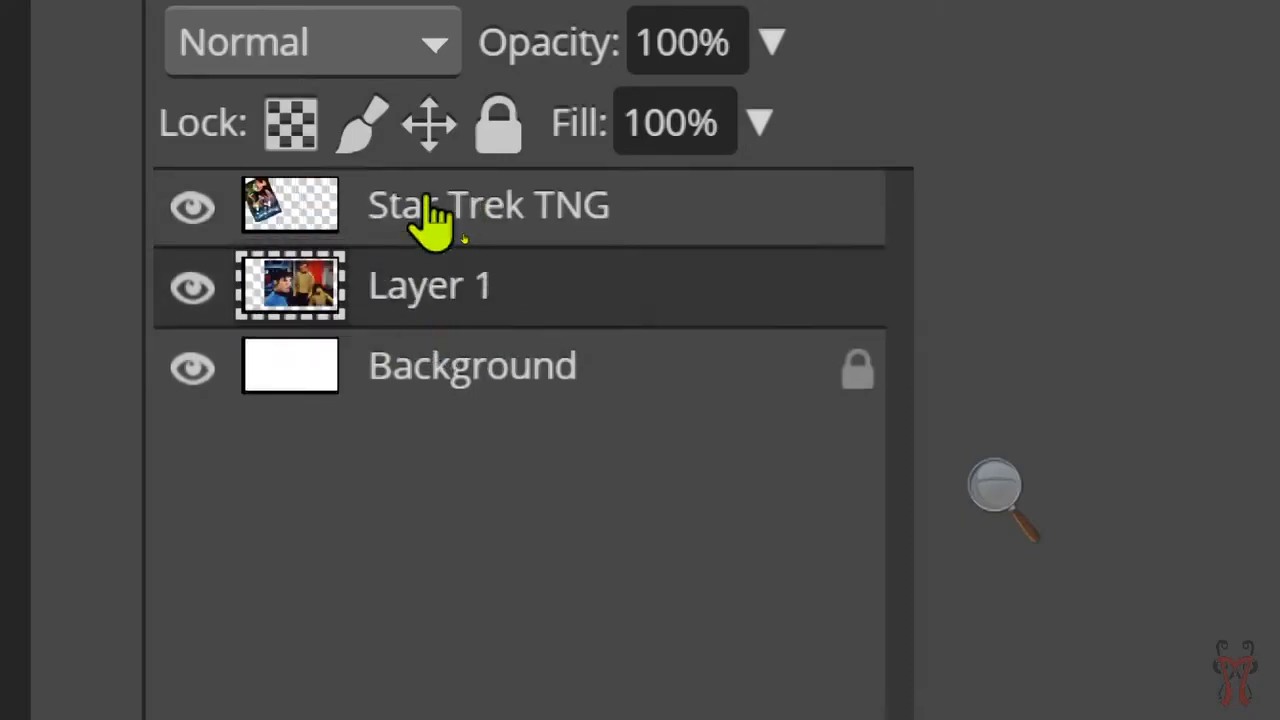
left_click_drag(400, 234, 407, 322)
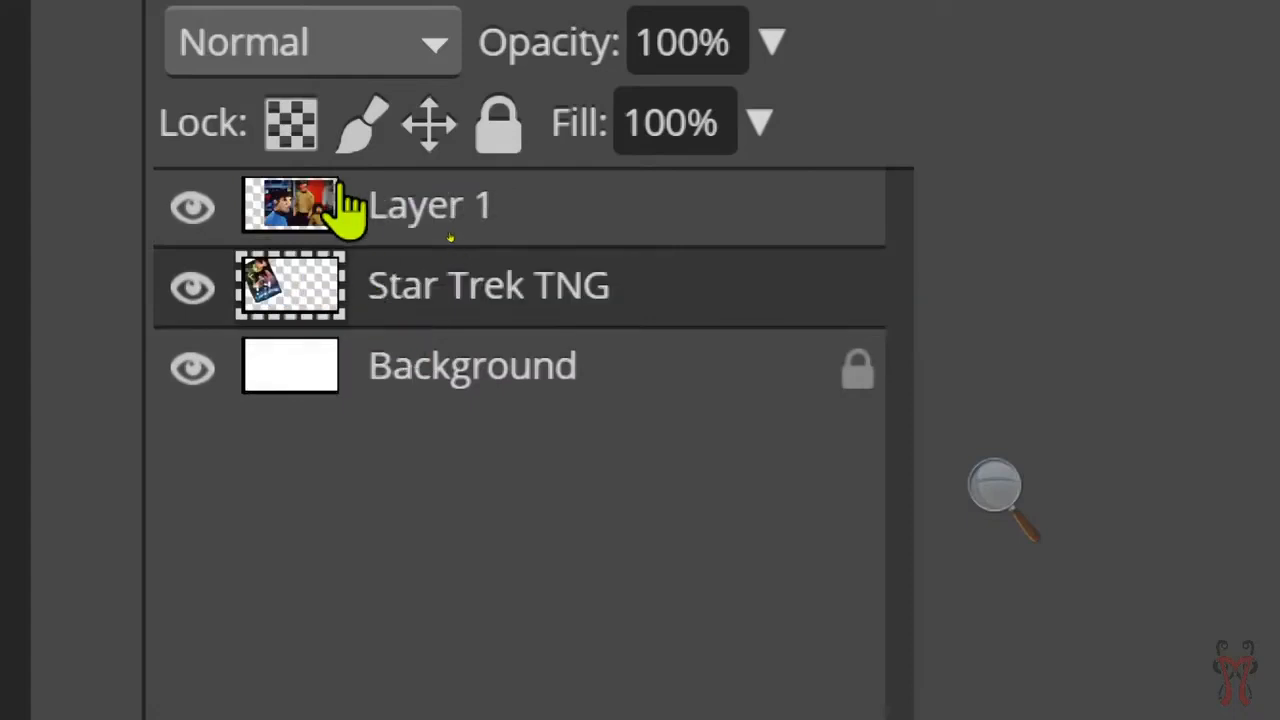
- Place Layer 1 beneath the Star Trek TNG layer and rename it Spock Sulu Kirk
left_click_drag(423, 215, 423, 330)
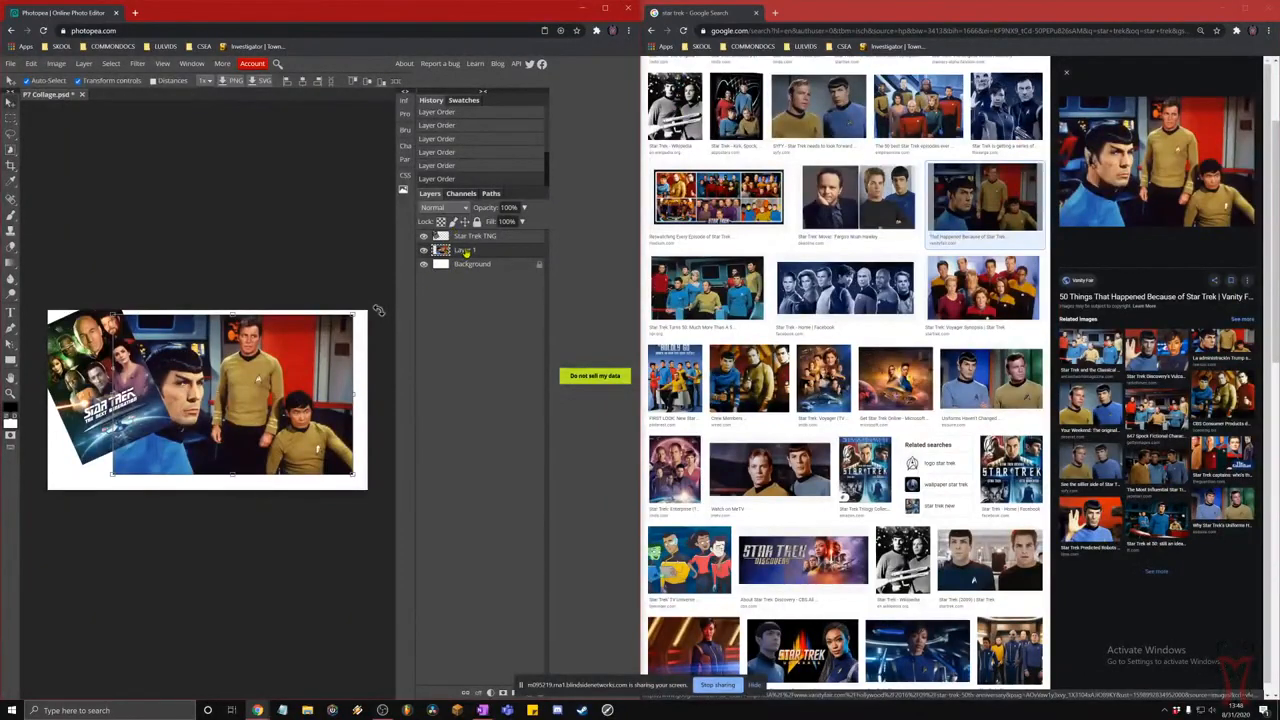
double_click(465, 251)
type("S")
type("pock Sulu Kirk")
key("Return")
double_click(468, 251)
key("Return")
- Scale the Spock Sulu Kirk image to about 60%, rotate it about -8.8°, and place it in the canvas's lower-right corner
left_click_drag(276, 410, 252, 432)
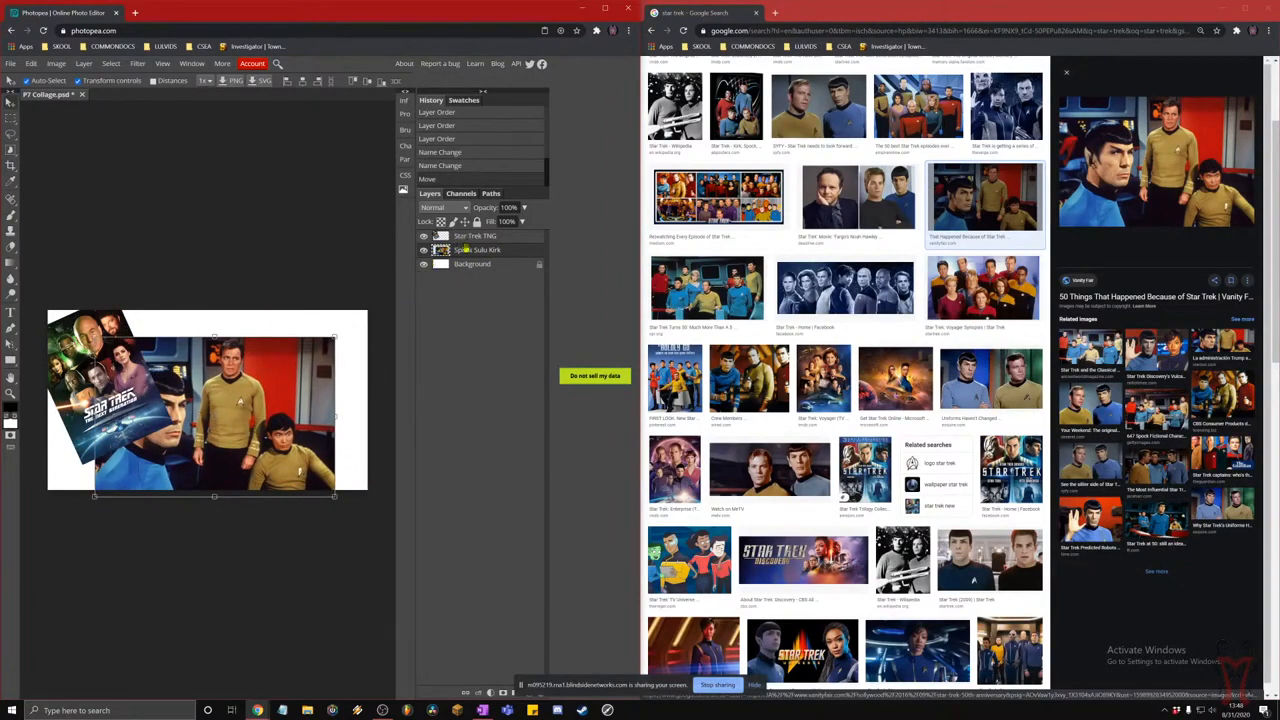
mouse_move(248, 415)
left_mouse_down()
mouse_move(176, 430)
mouse_move(285, 418)
mouse_move(171, 425)
mouse_move(249, 414)
mouse_move(205, 414)
mouse_move(259, 395)
left_mouse_up()
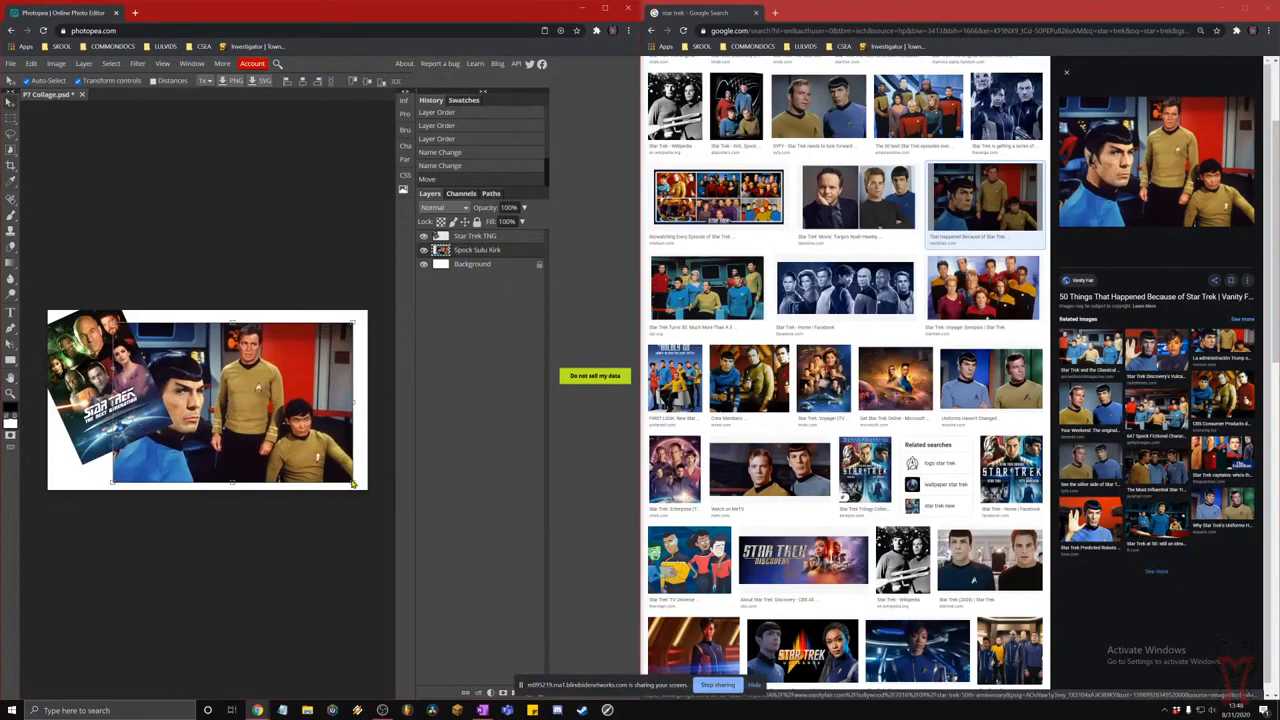
left_click_drag(352, 483, 386, 462)
left_click_drag(298, 455, 295, 458)
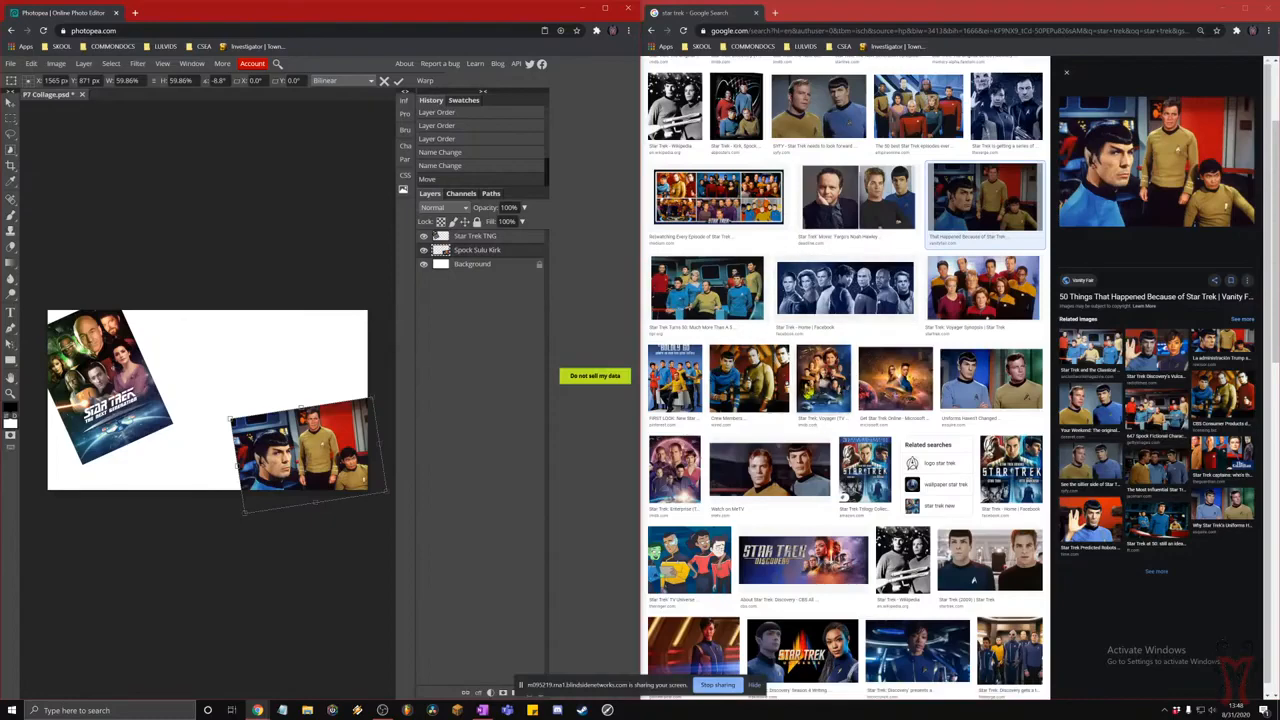
- Find the IMDb Star Trek: Voyager poster in the Google image results and copy it to the clipboard
scroll(848, 400, "up", 3)
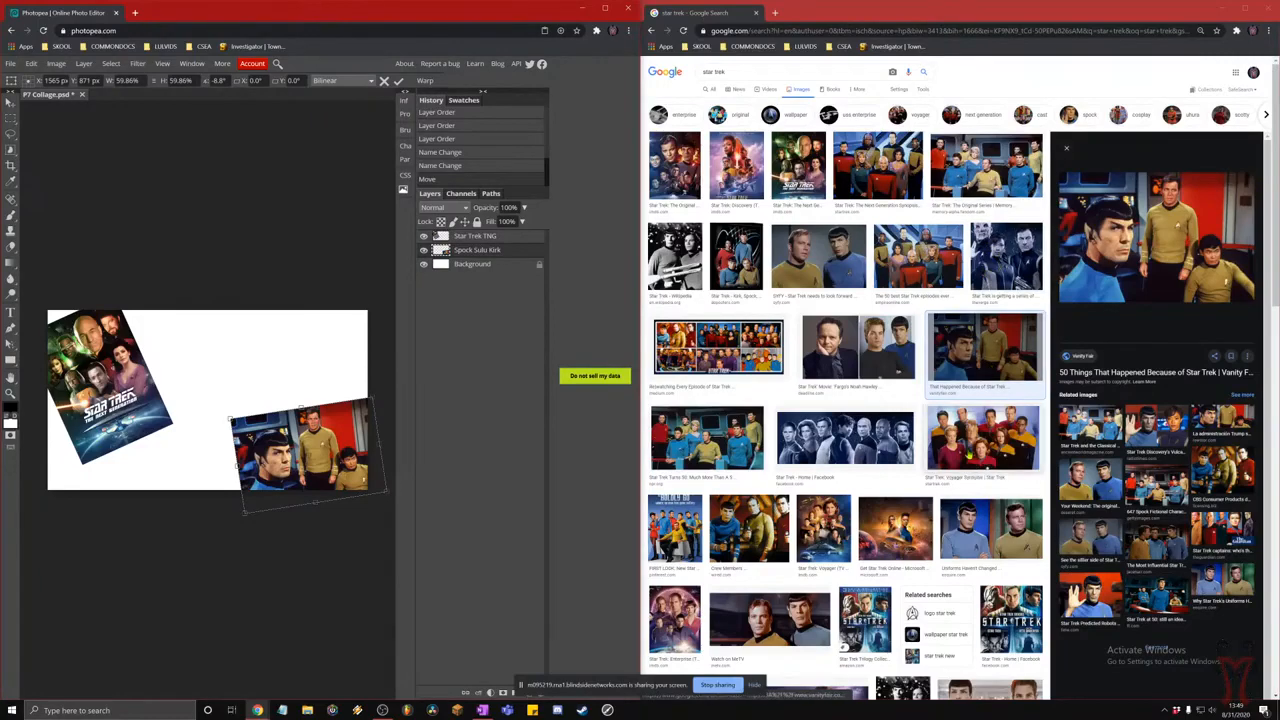
left_click(968, 456)
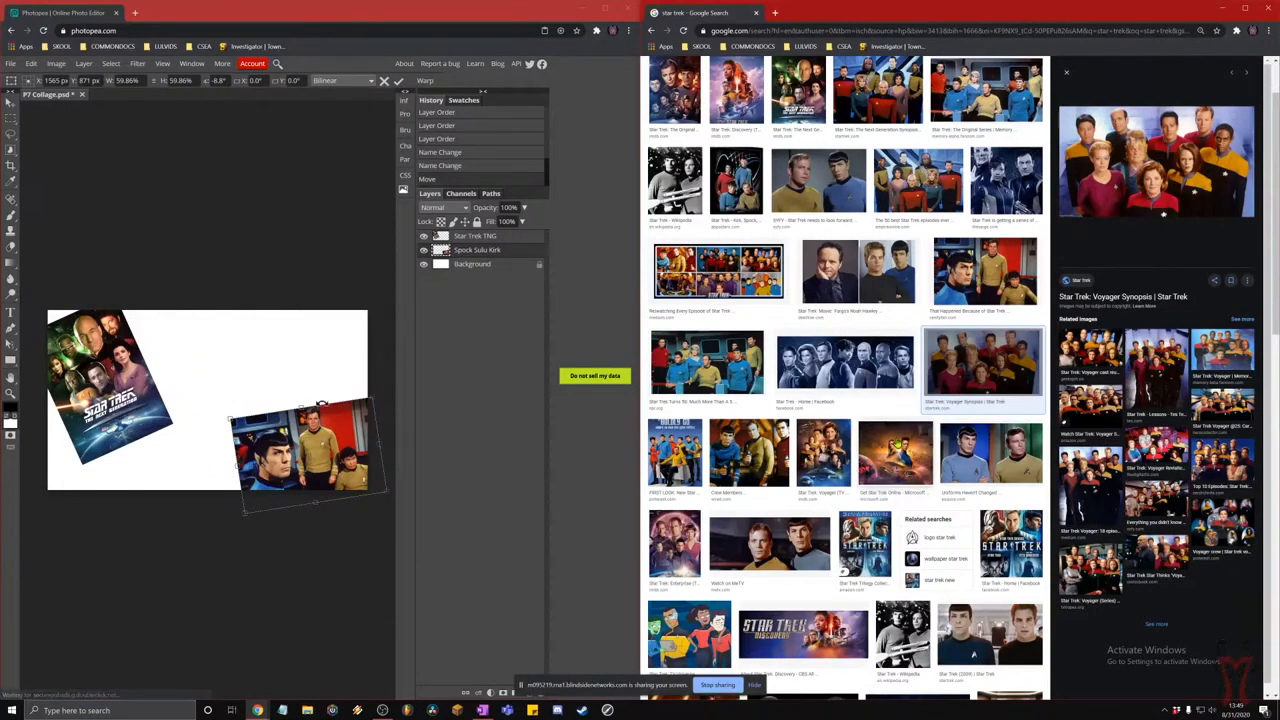
left_click(833, 457)
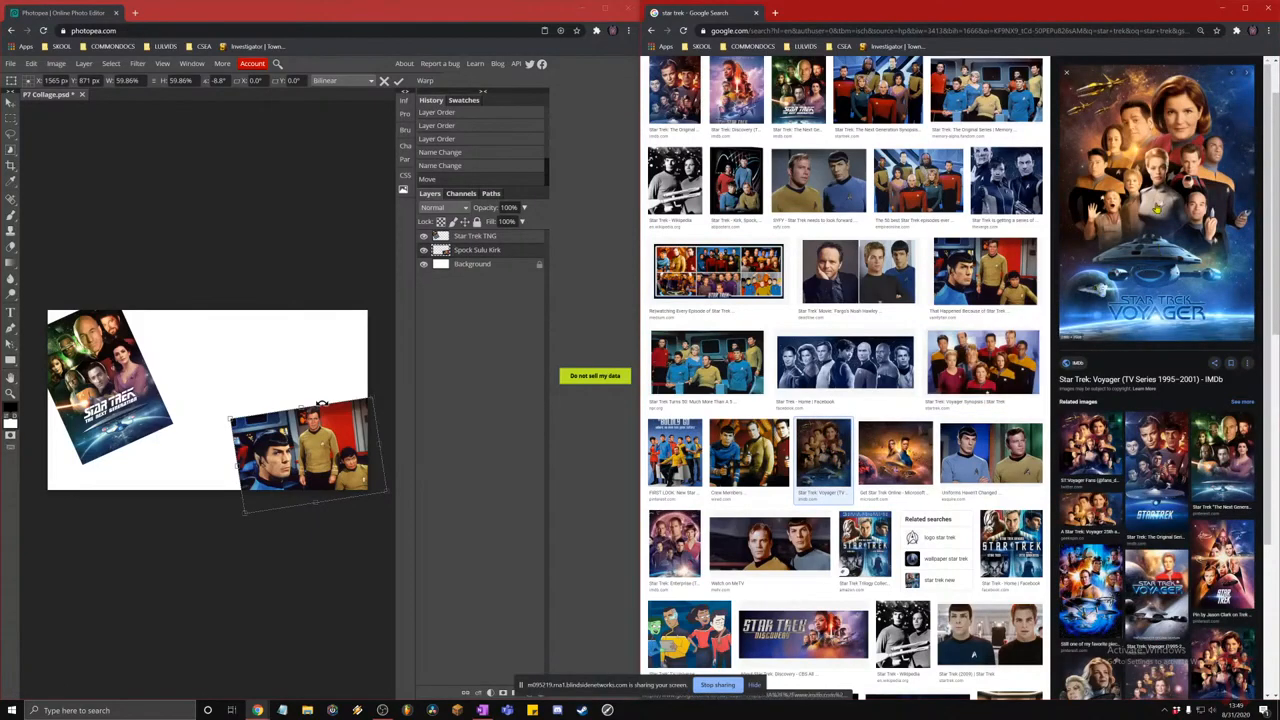
right_click(1155, 206)
left_click(1163, 307)
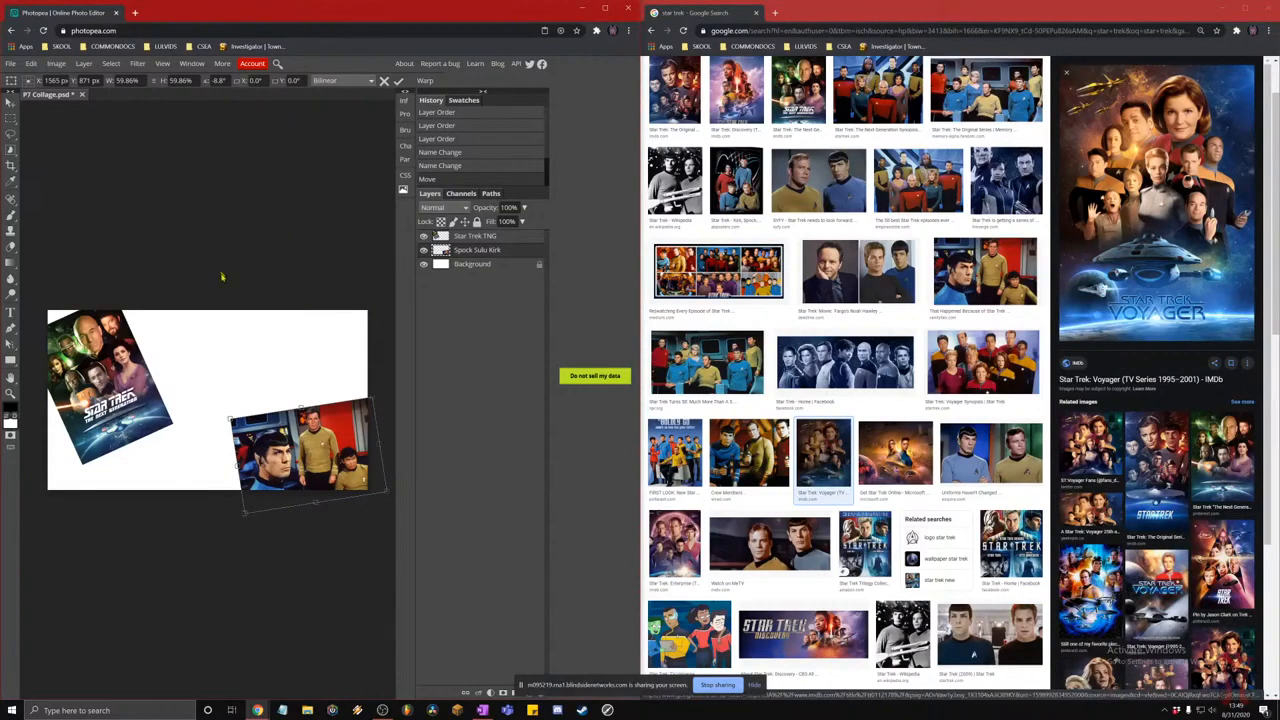
- Paste the Voyager poster in Photopea, scale it to about 18%, and fit it between the TNG poster and the Spock Sulu Kirk image
key("ctrl+v")
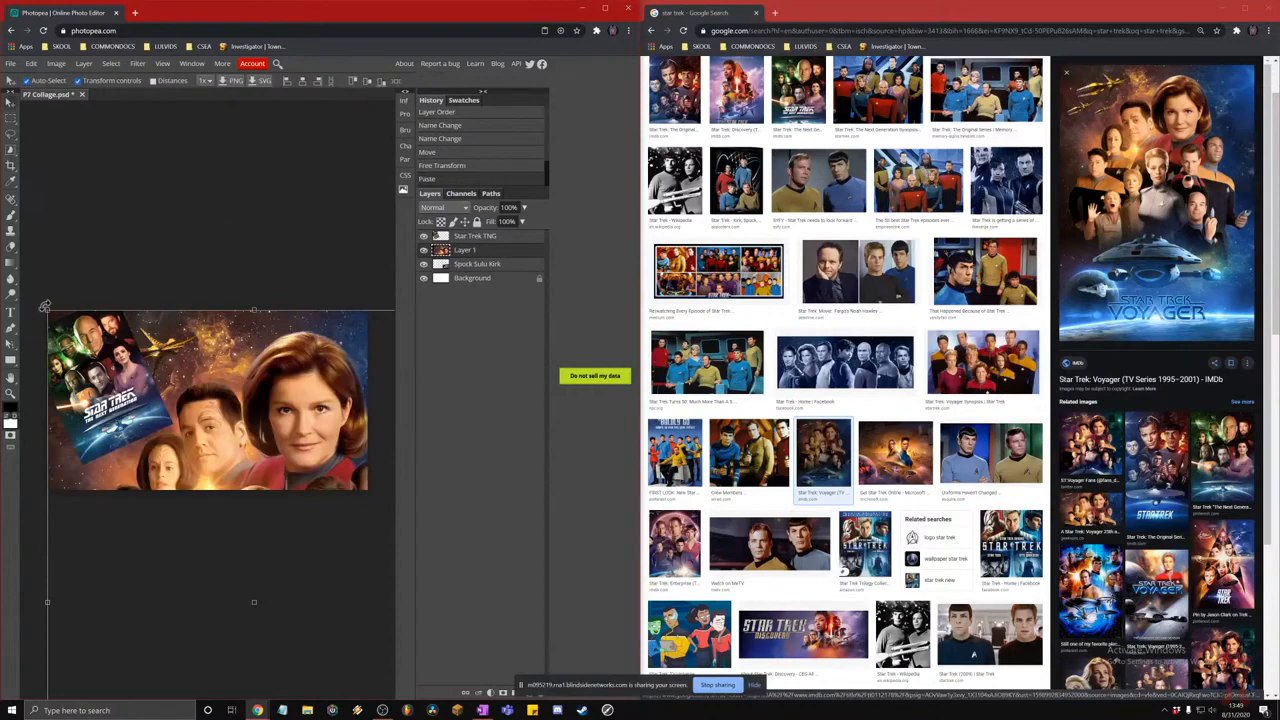
left_click_drag(48, 313, 221, 366)
left_click_drag(250, 420, 184, 420)
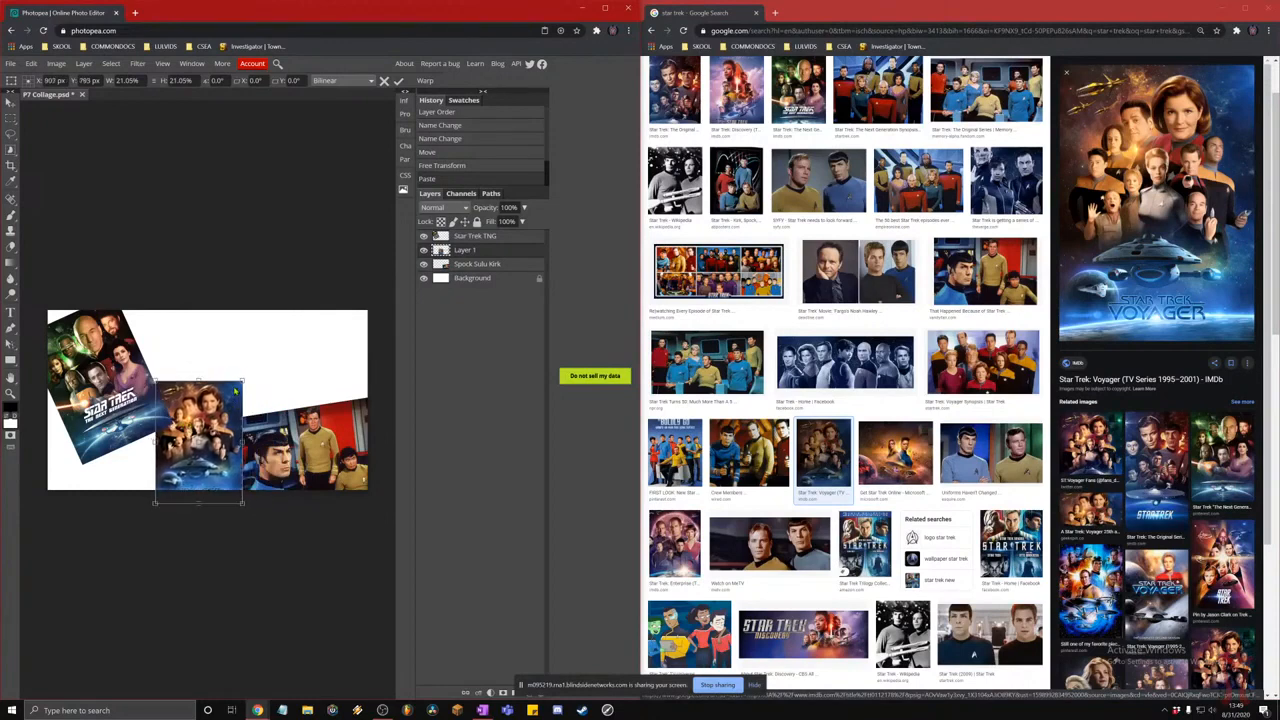
left_click_drag(243, 381, 229, 398)
left_click_drag(226, 446, 238, 440)
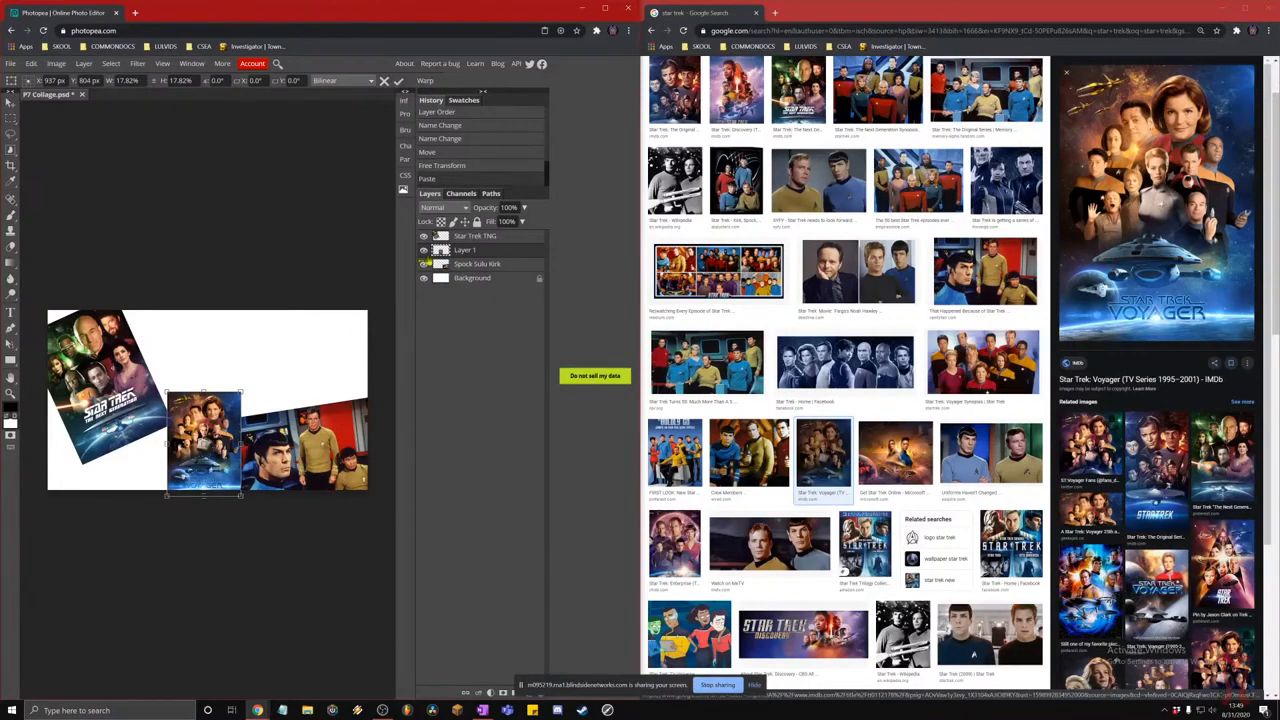
- Rename the pasted poster layer to Voyager
double_click(467, 250)
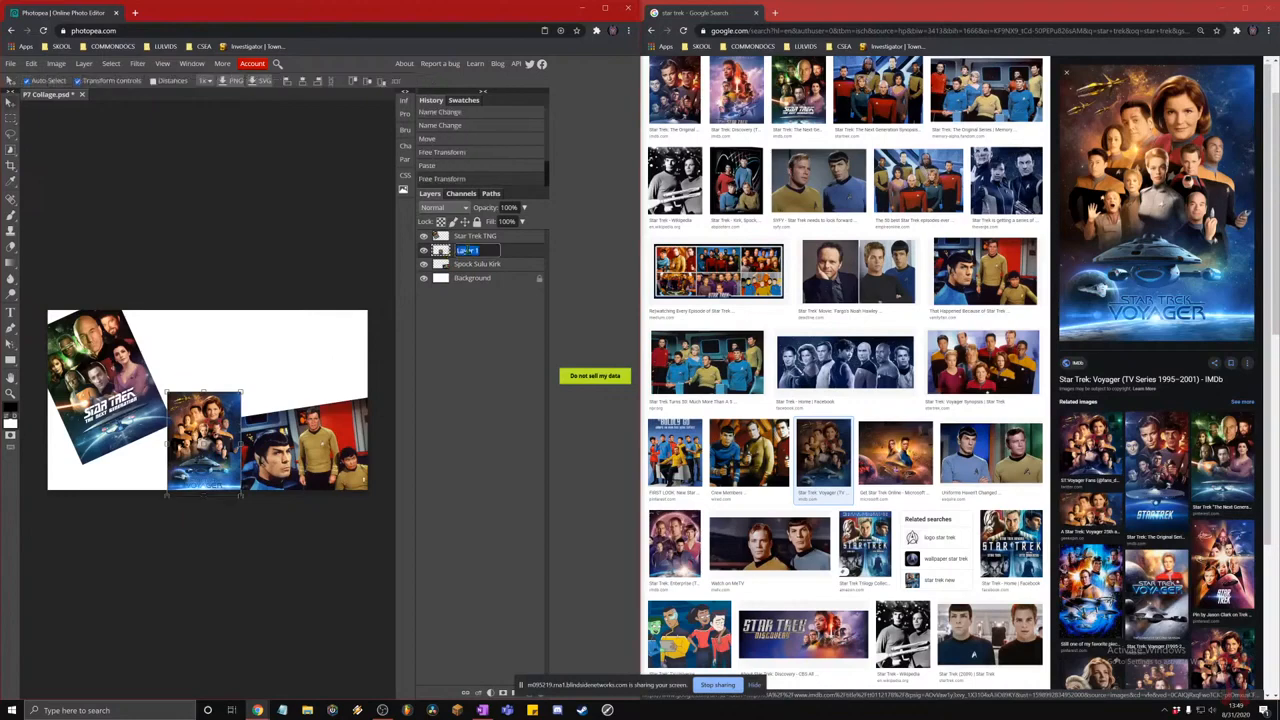
type("Voyager")
key("Return")
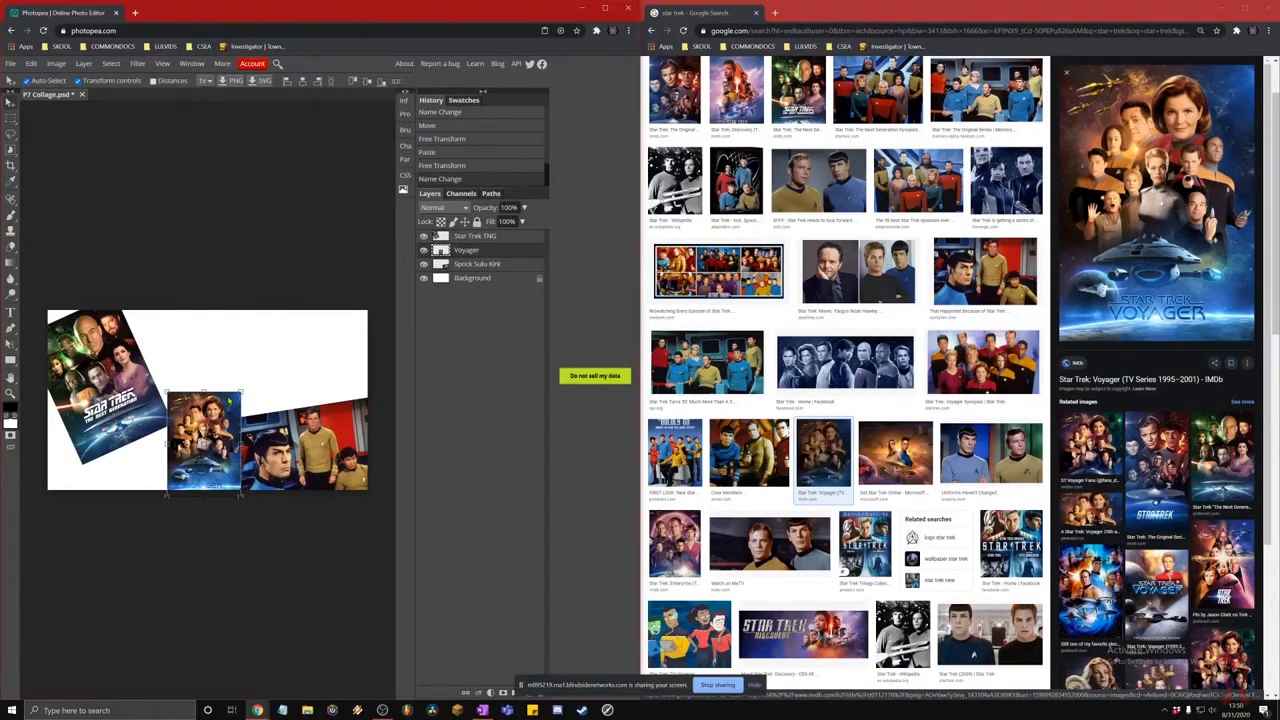
- Return to Google's home page, open Google Images, and search for "star trek data"
scroll(760, 420, "up", 2)
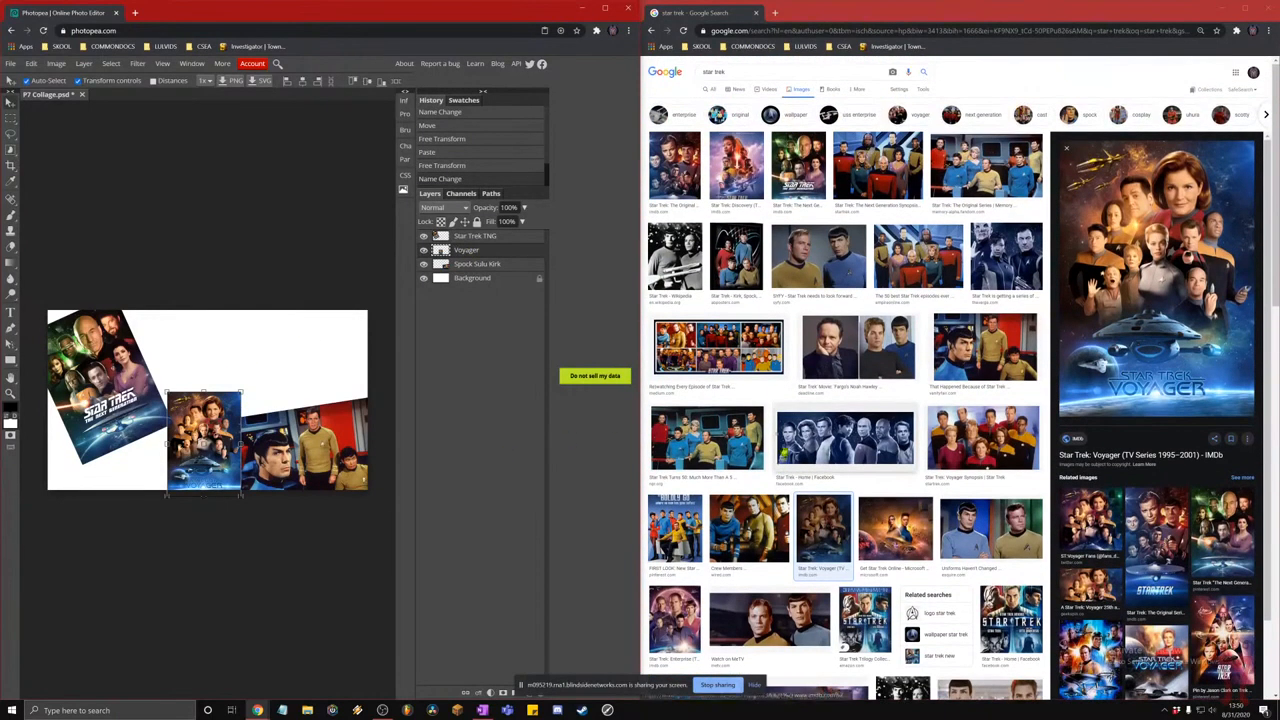
left_click(664, 72)
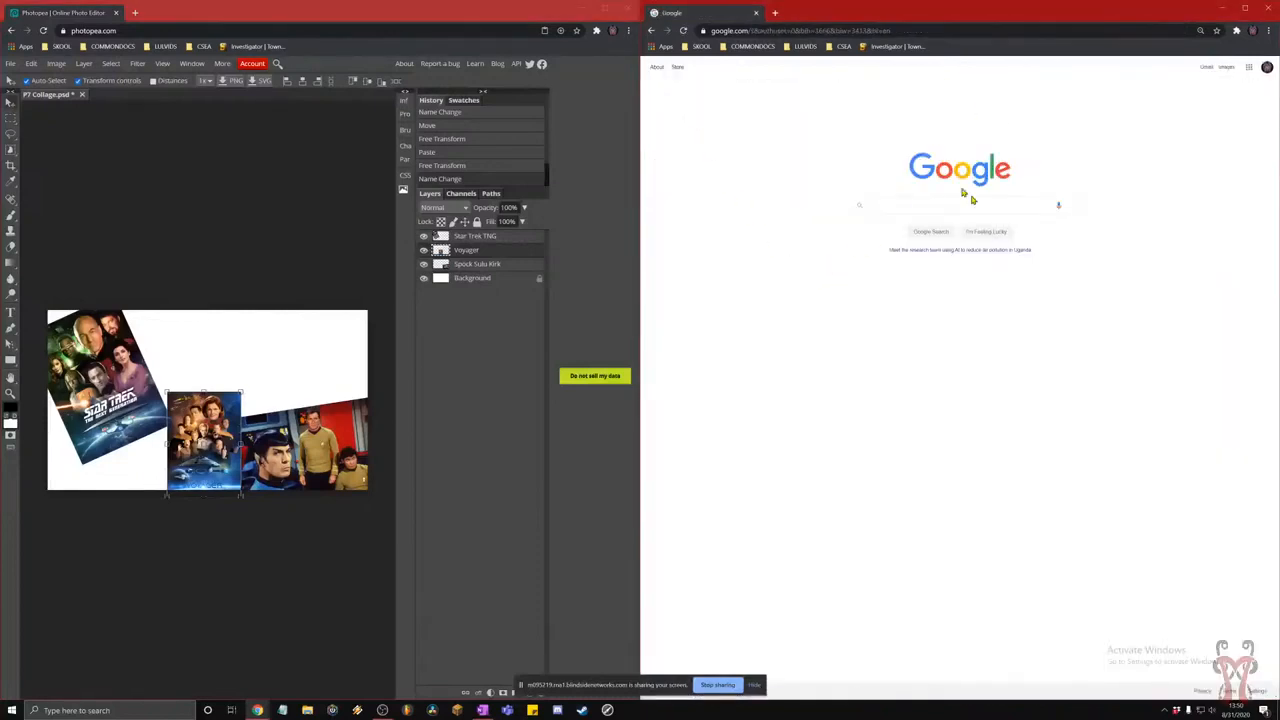
left_click(1227, 70)
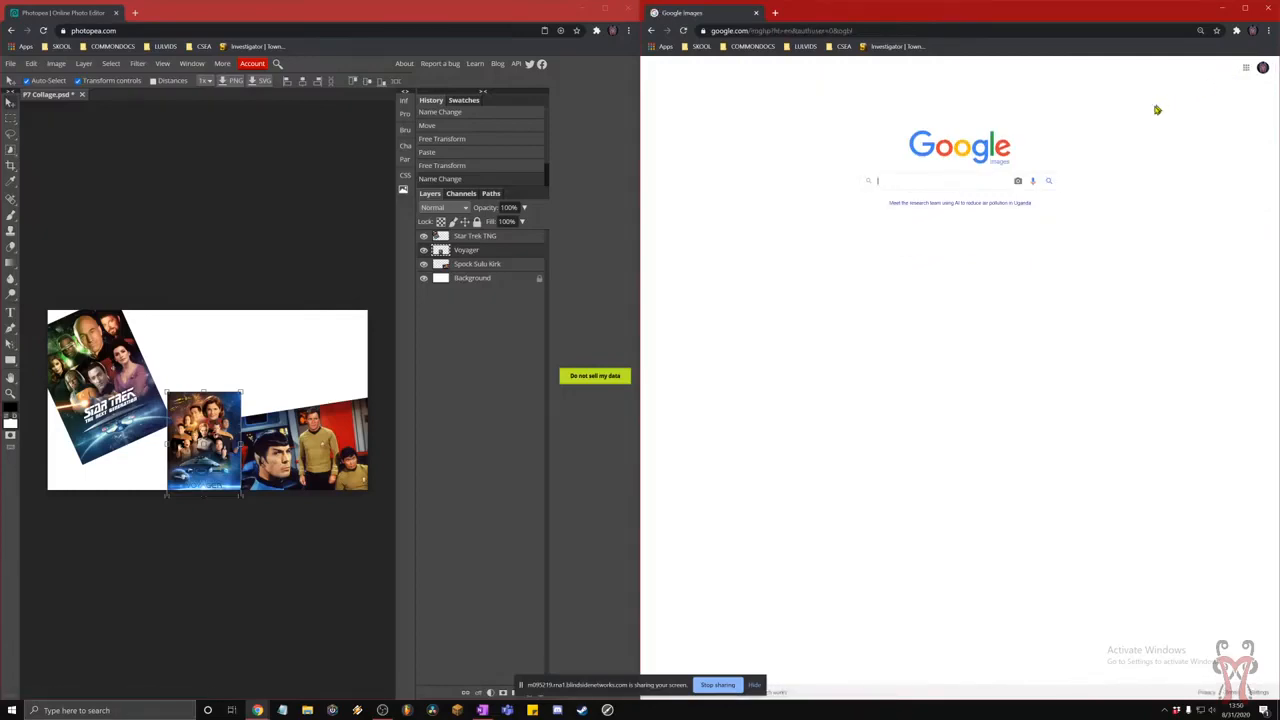
left_click(981, 185)
type("star trek")
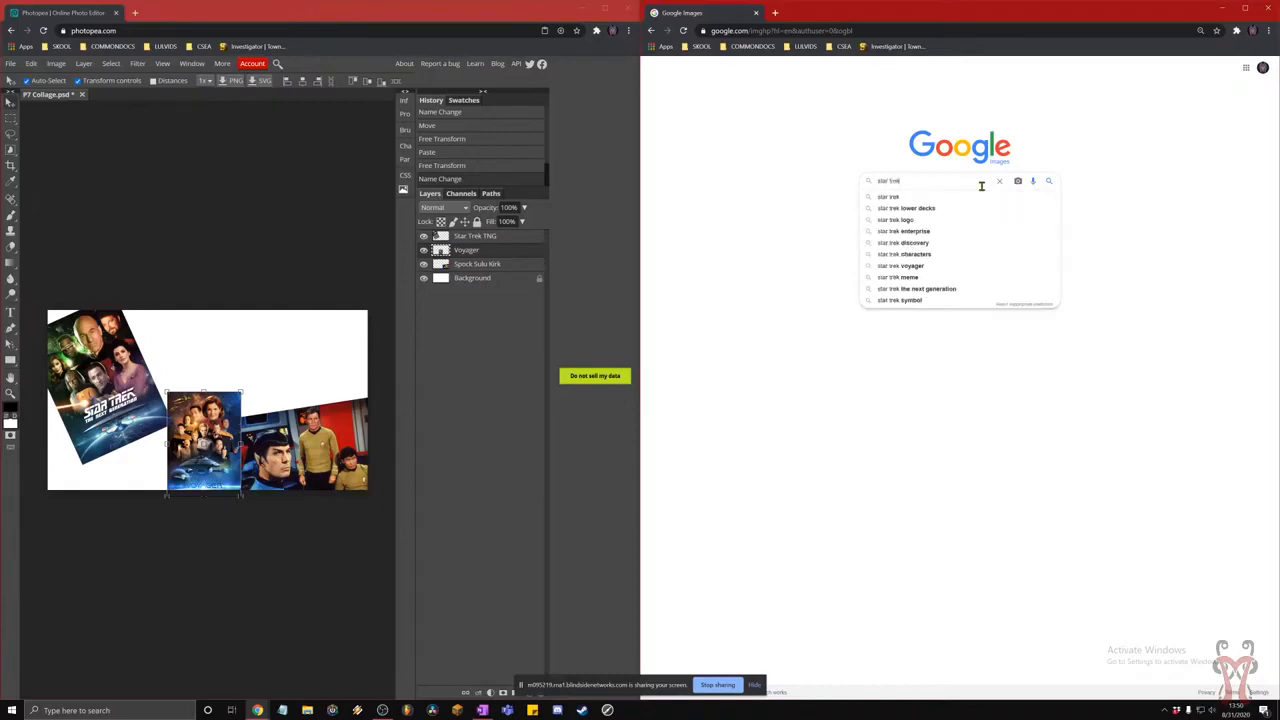
type(" dsta")
key("Return")
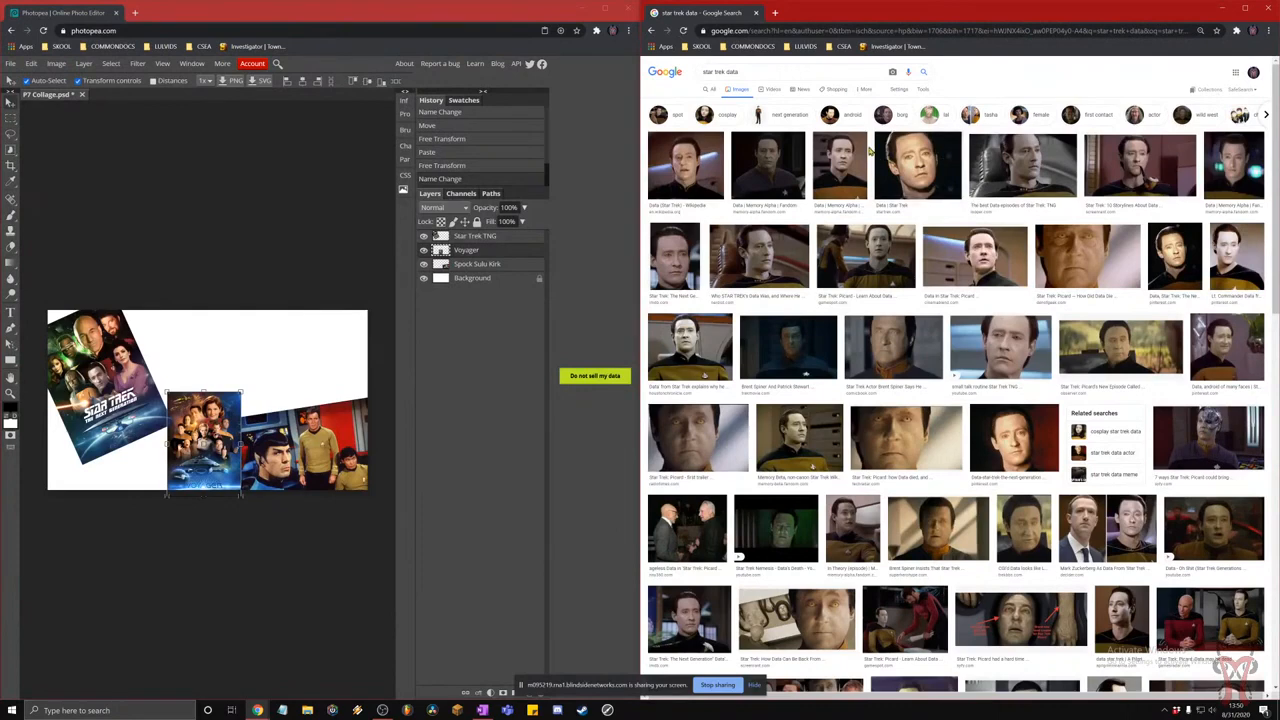
- Open the Syfy Wire "7 ways Star Trek: Picard could bring Data back to life" image and copy it to the clipboard
left_click(1220, 449)
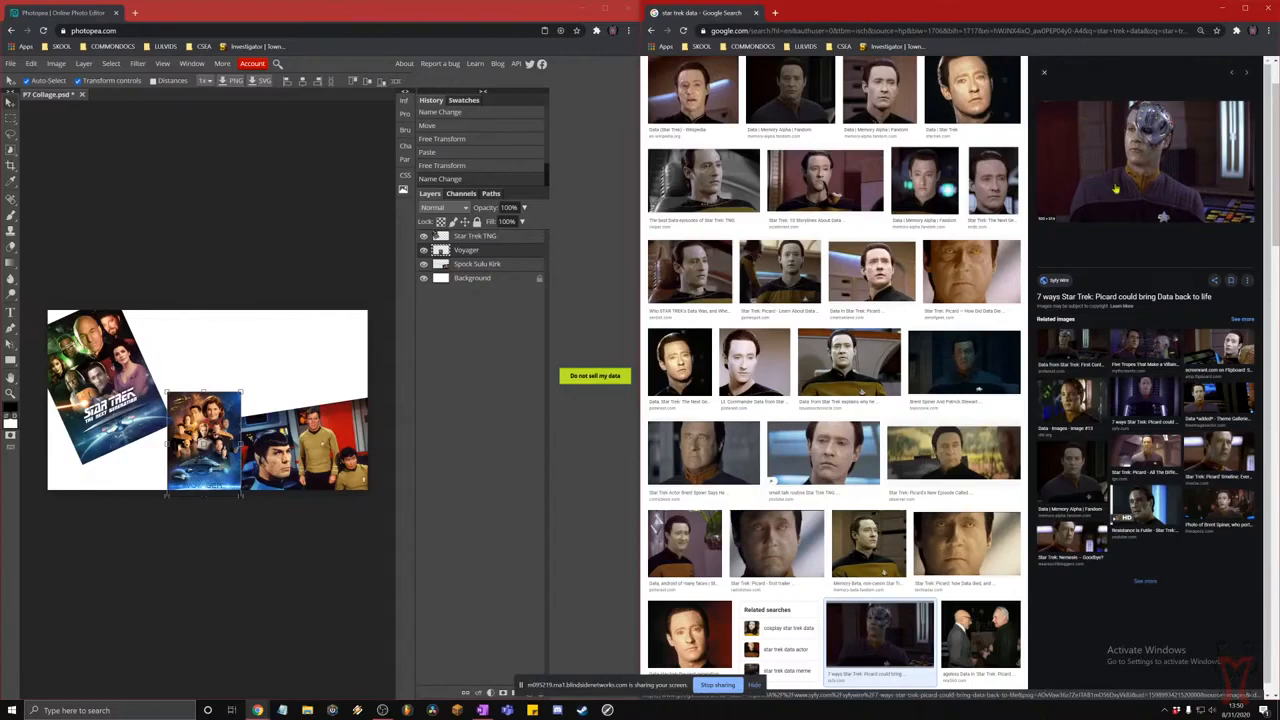
right_click(1127, 157)
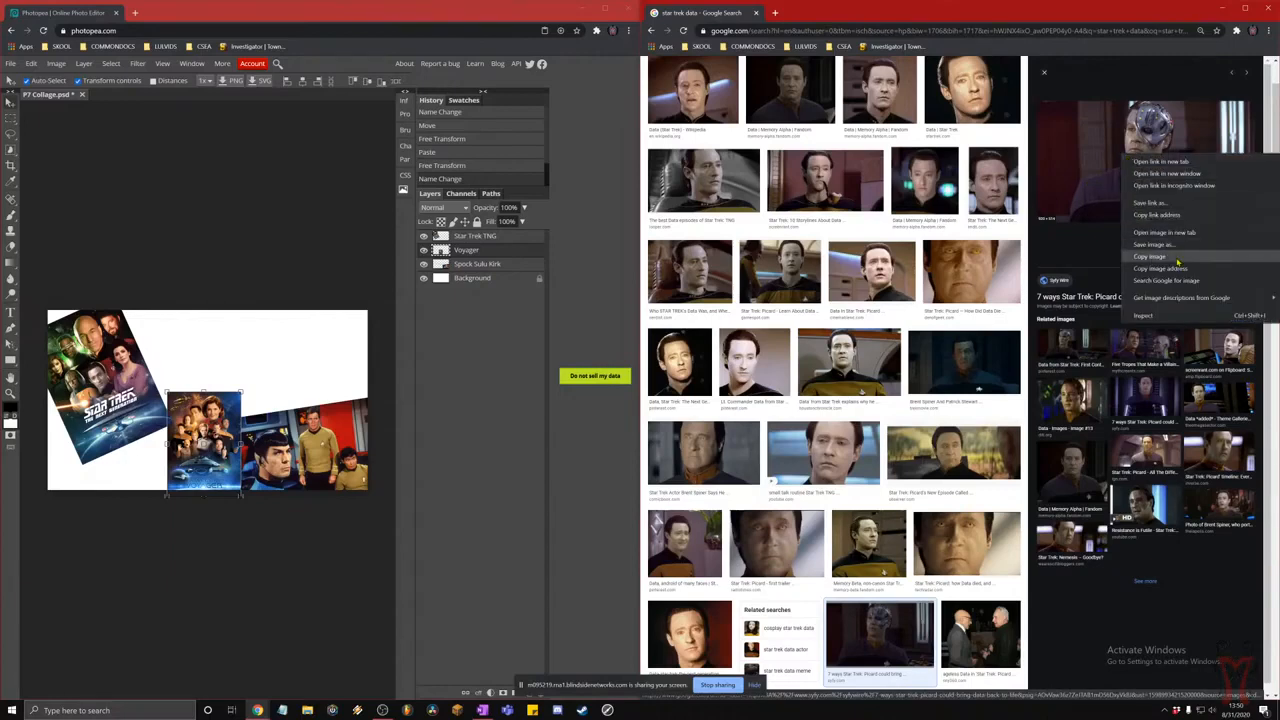
key("super+plus")
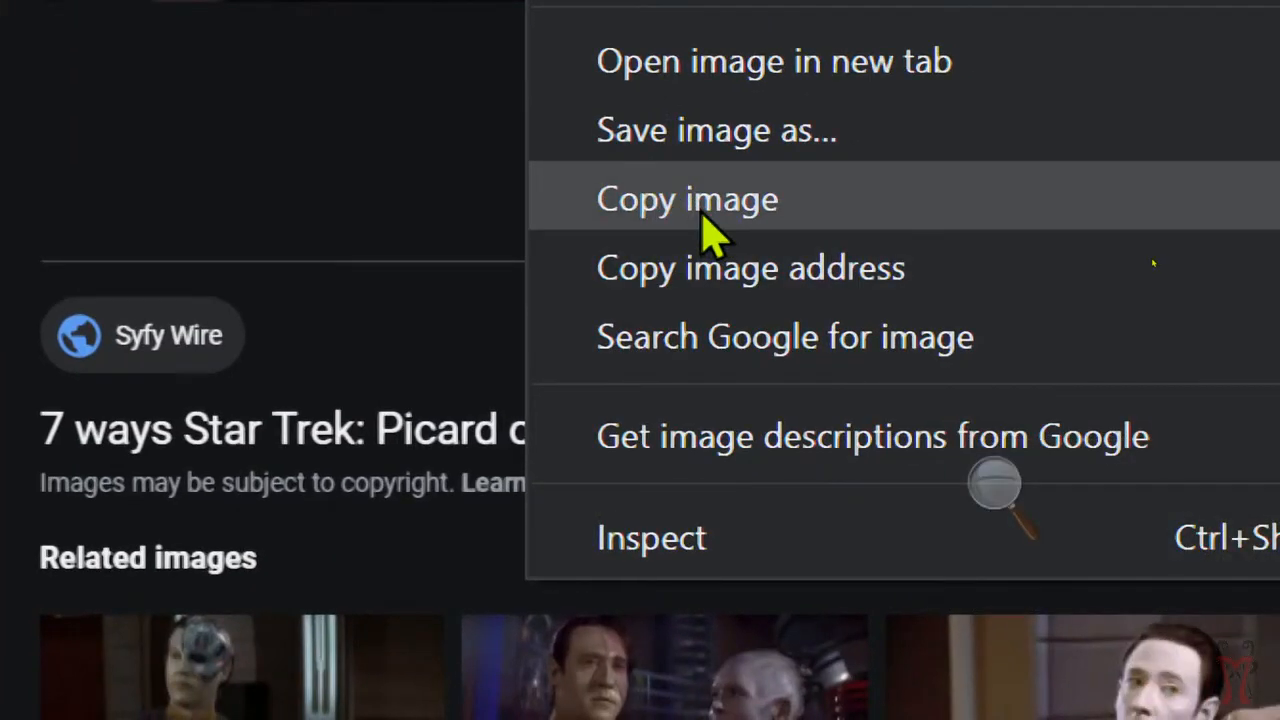
left_click(701, 214)
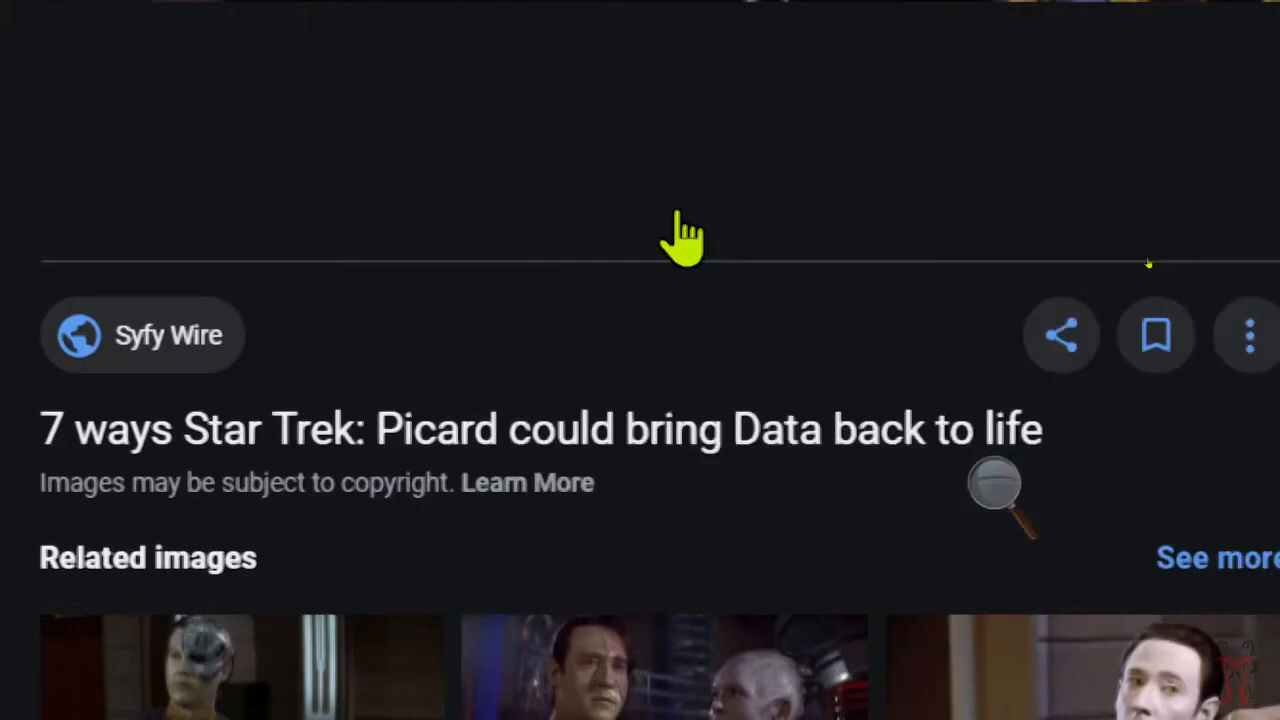
key("super+Escape")
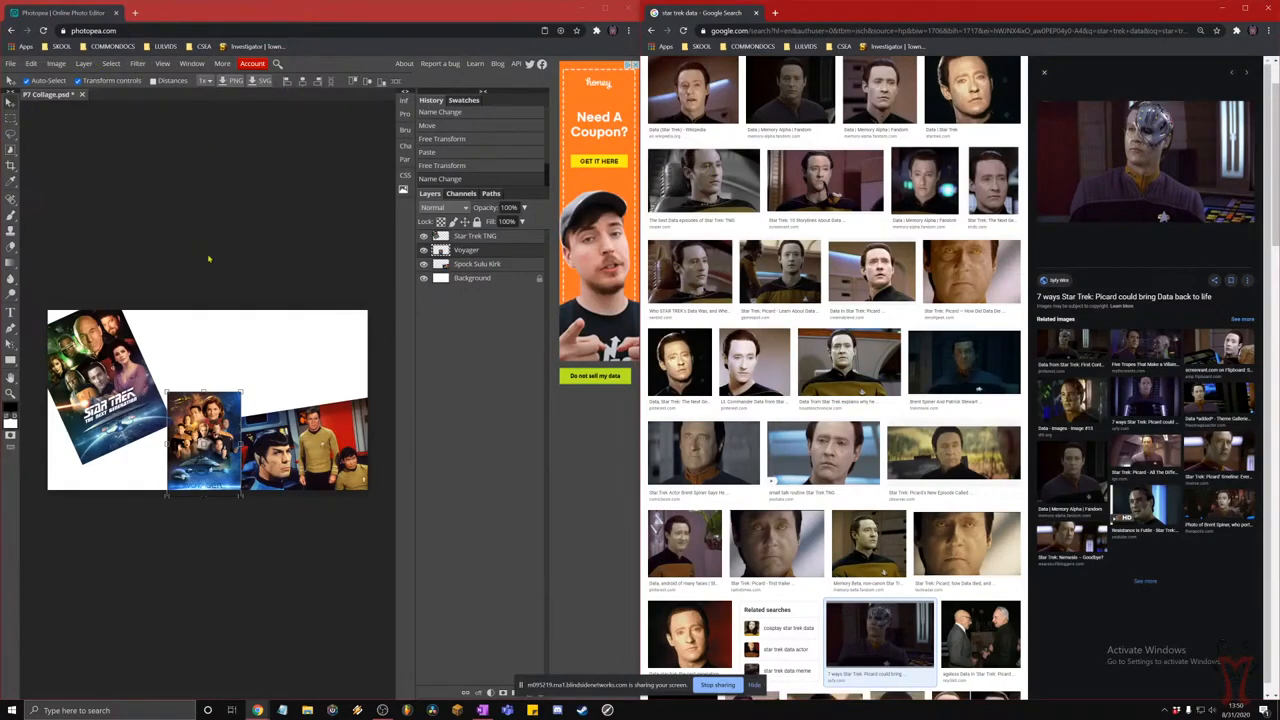
- Paste the Data image in Photopea as a new layer, move it to the canvas's upper-right corner, and enlarge it to about 128%
left_click(224, 331)
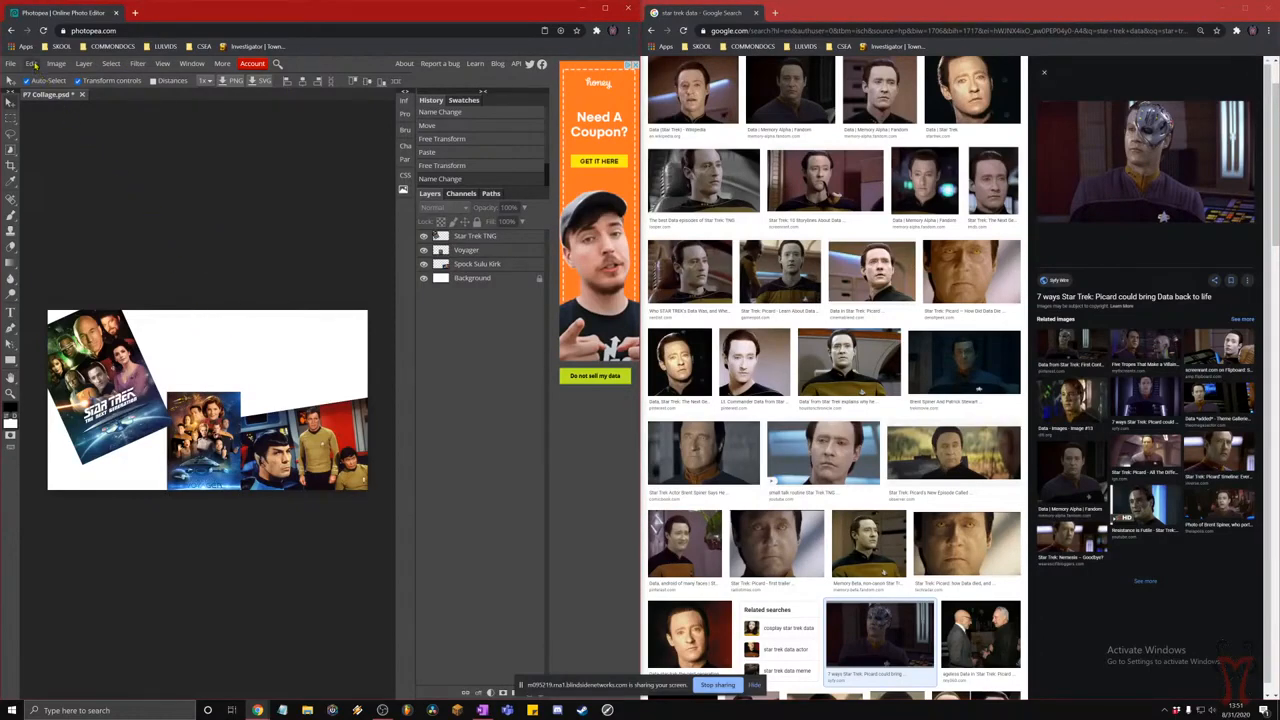
left_click(31, 63)
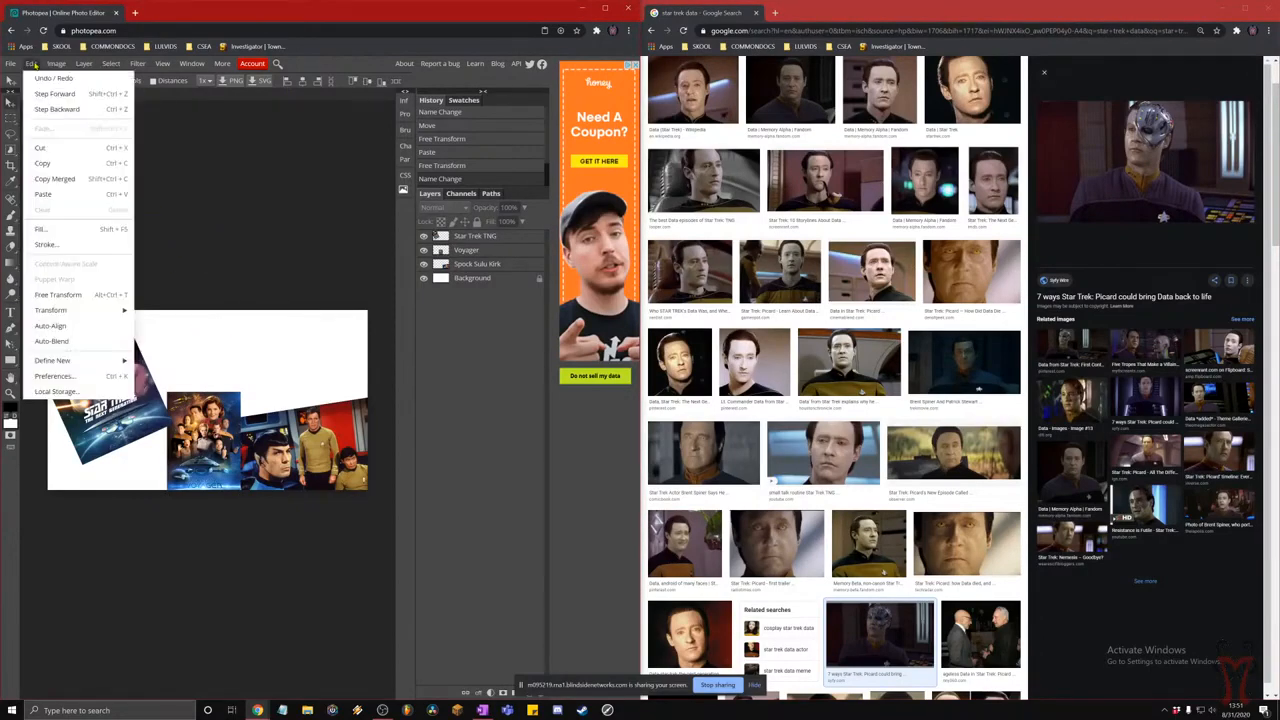
left_click(72, 199)
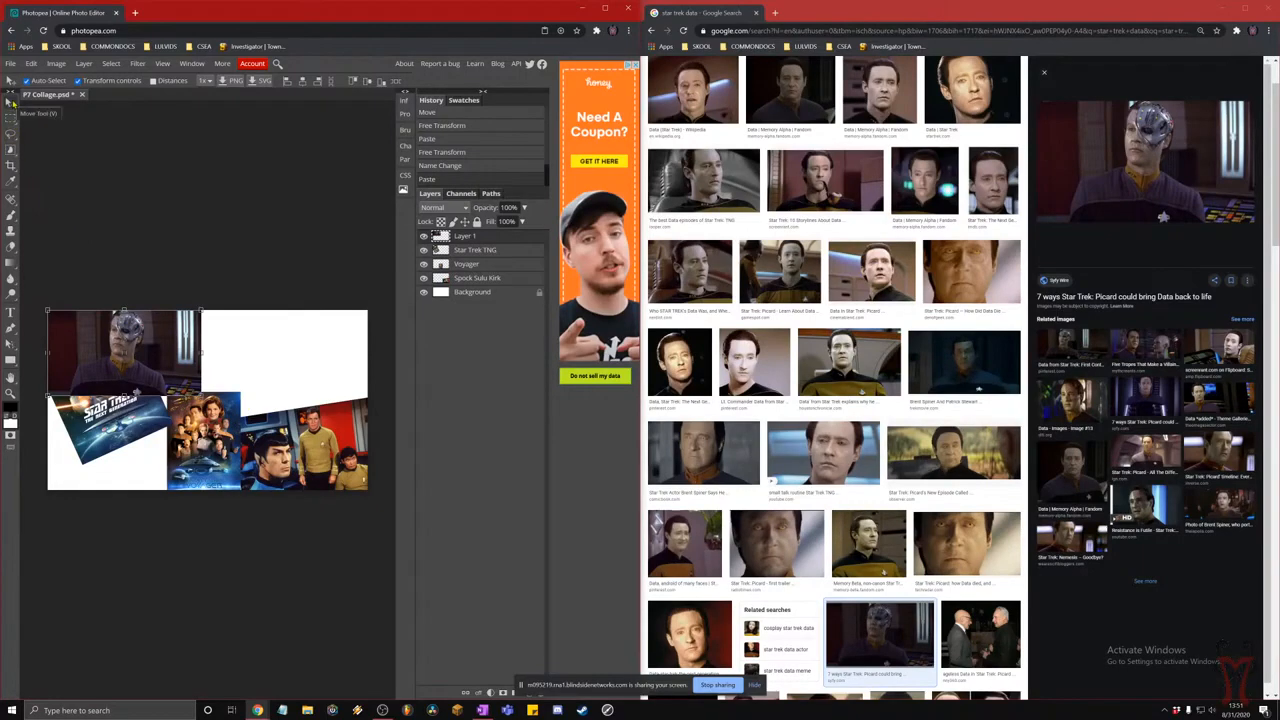
left_click(12, 103)
left_click_drag(159, 363, 358, 367)
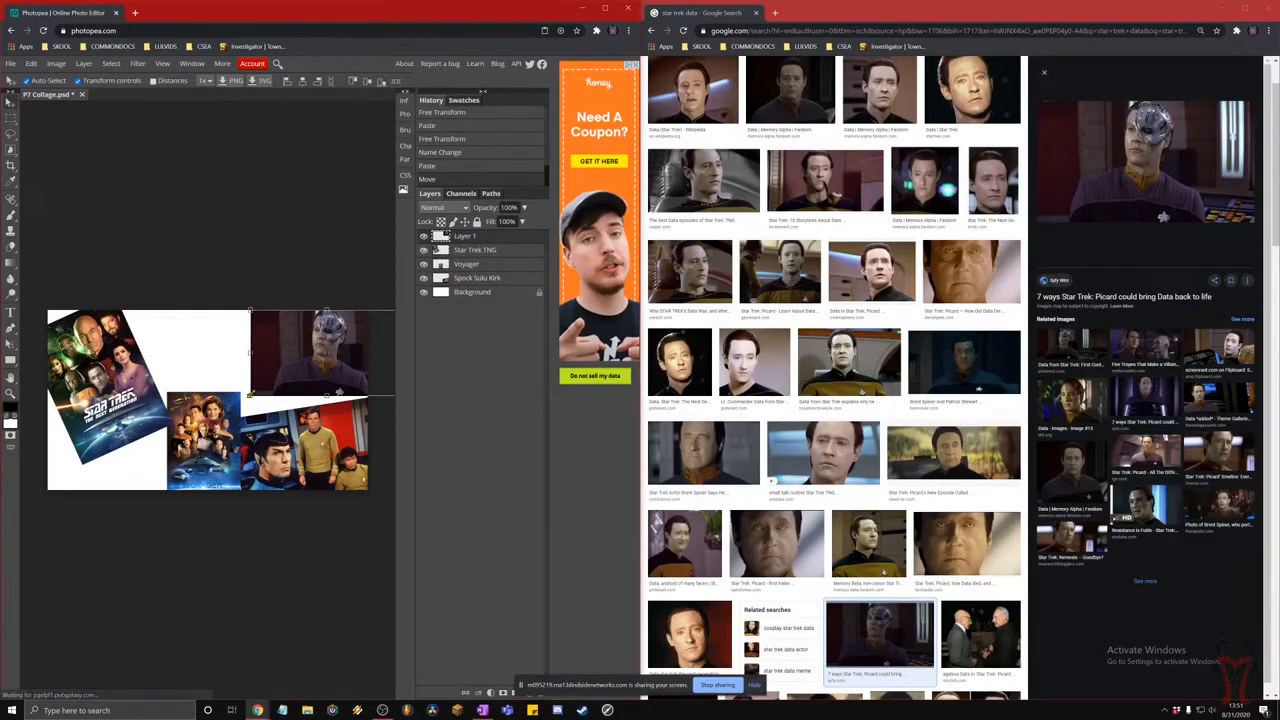
left_click_drag(251, 394, 206, 421)
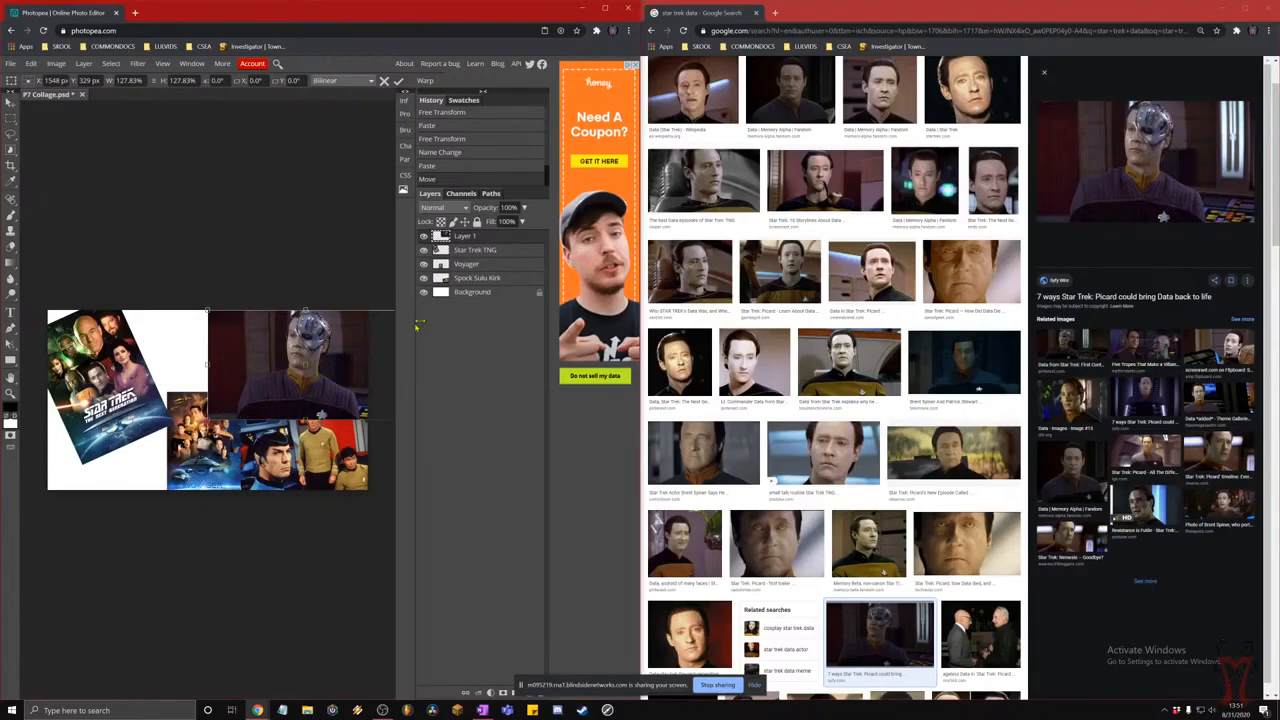
- Move Layer 1 directly above the Background layer and rename it Data Robot
left_click_drag(481, 240, 478, 287)
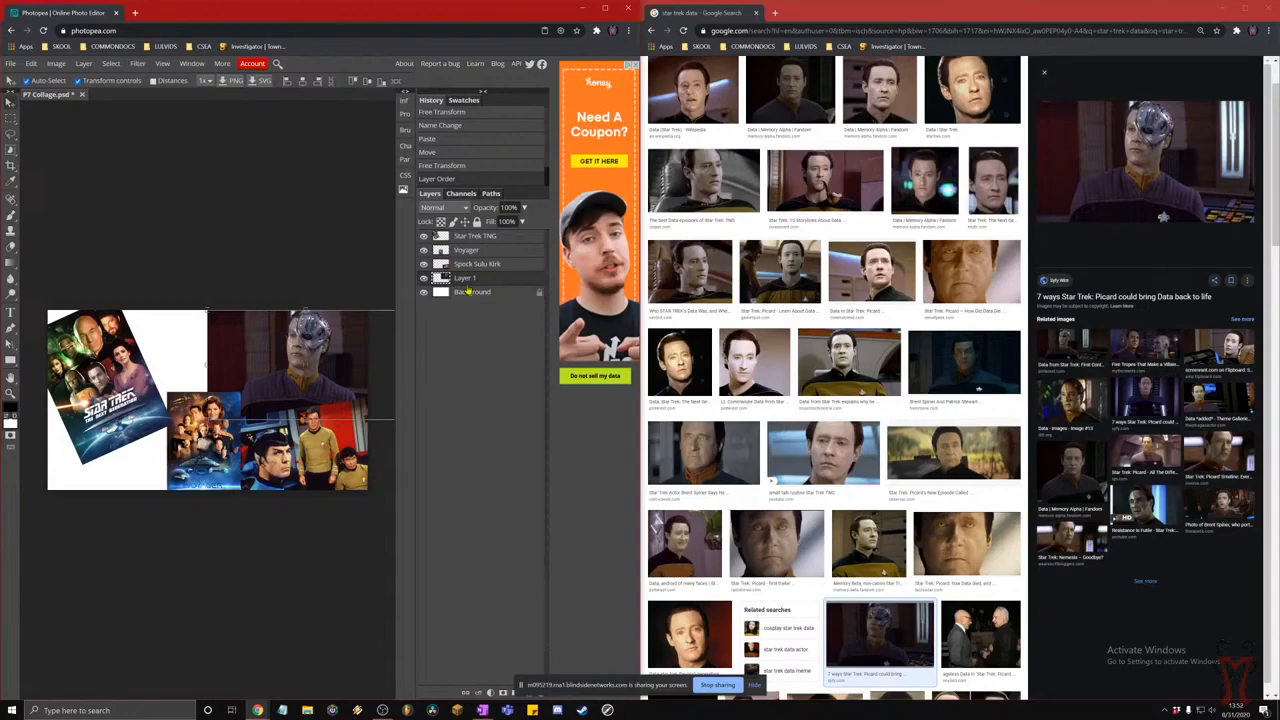
key("super+plus")
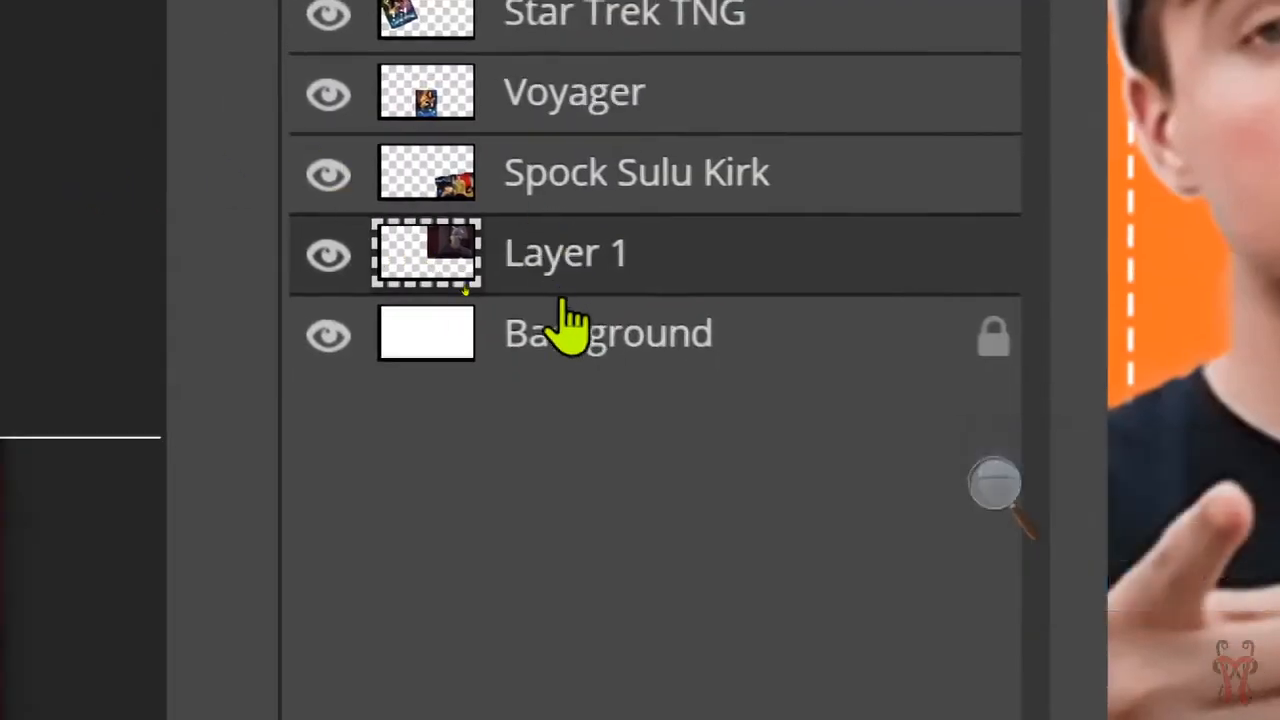
double_click(560, 252)
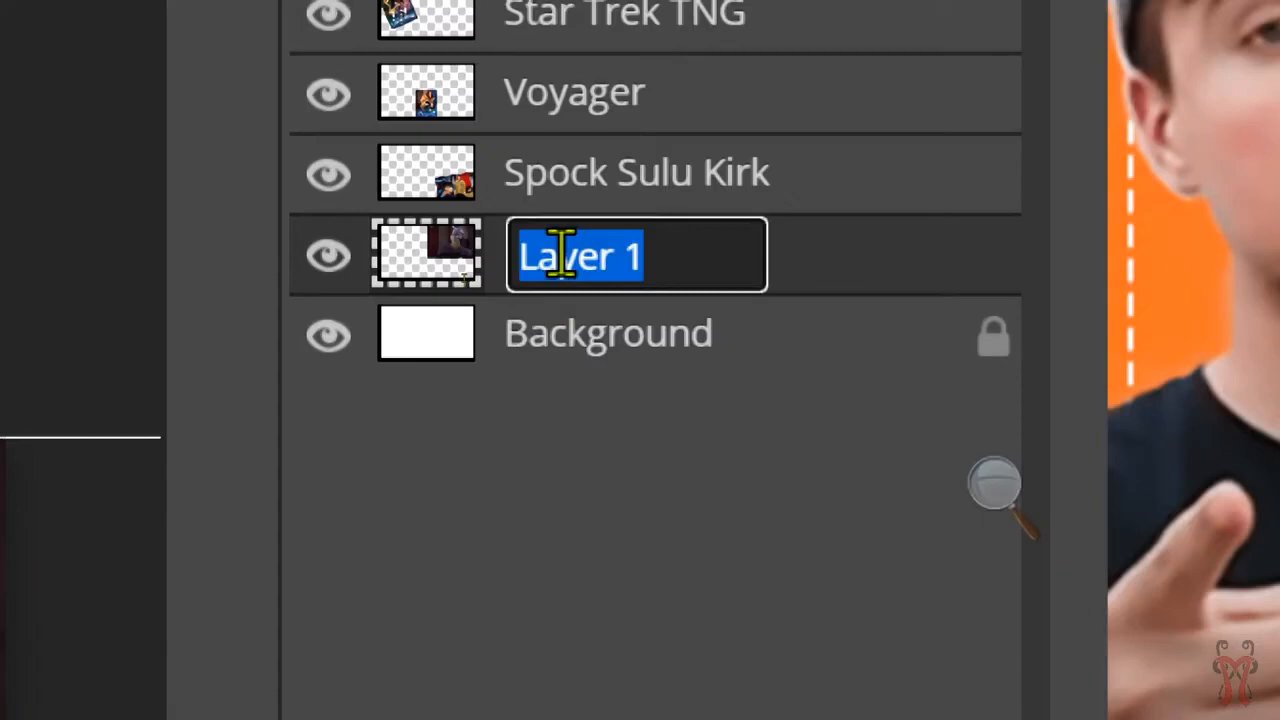
type("Data Robot")
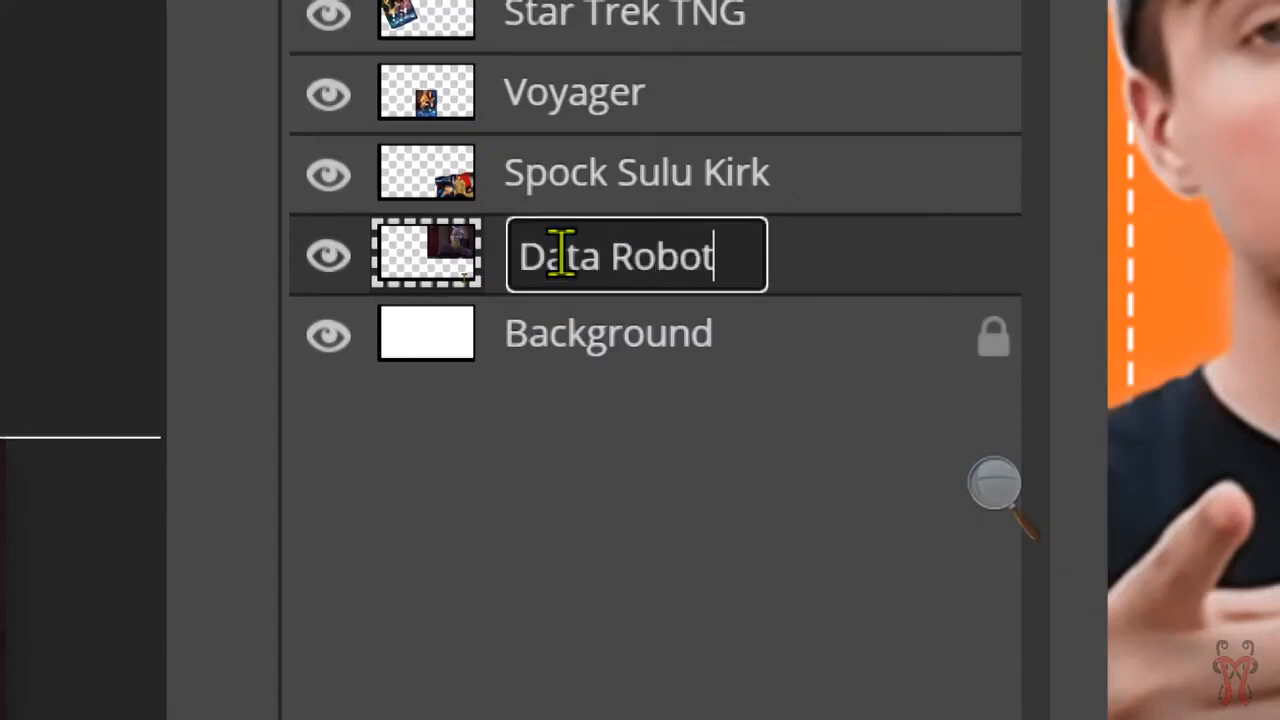
key("Return")
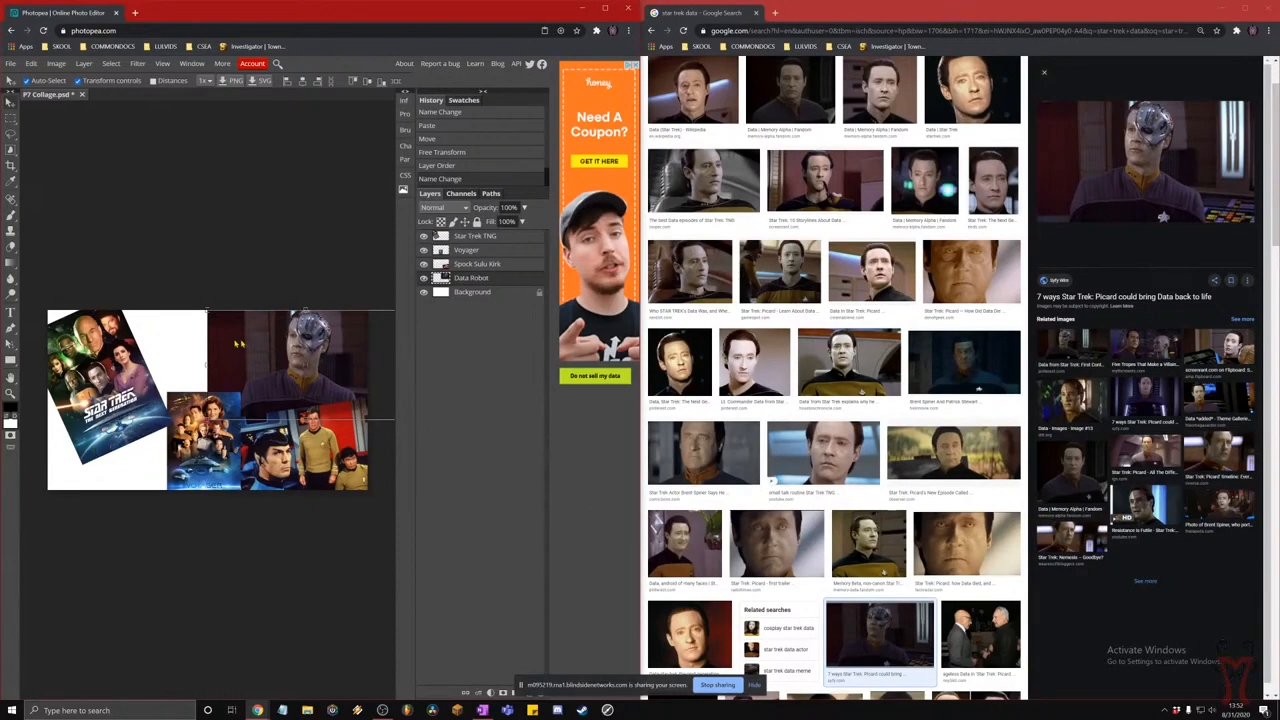
- Change the Google Images search to "star trek picard"
scroll(800, 185, "up", 2)
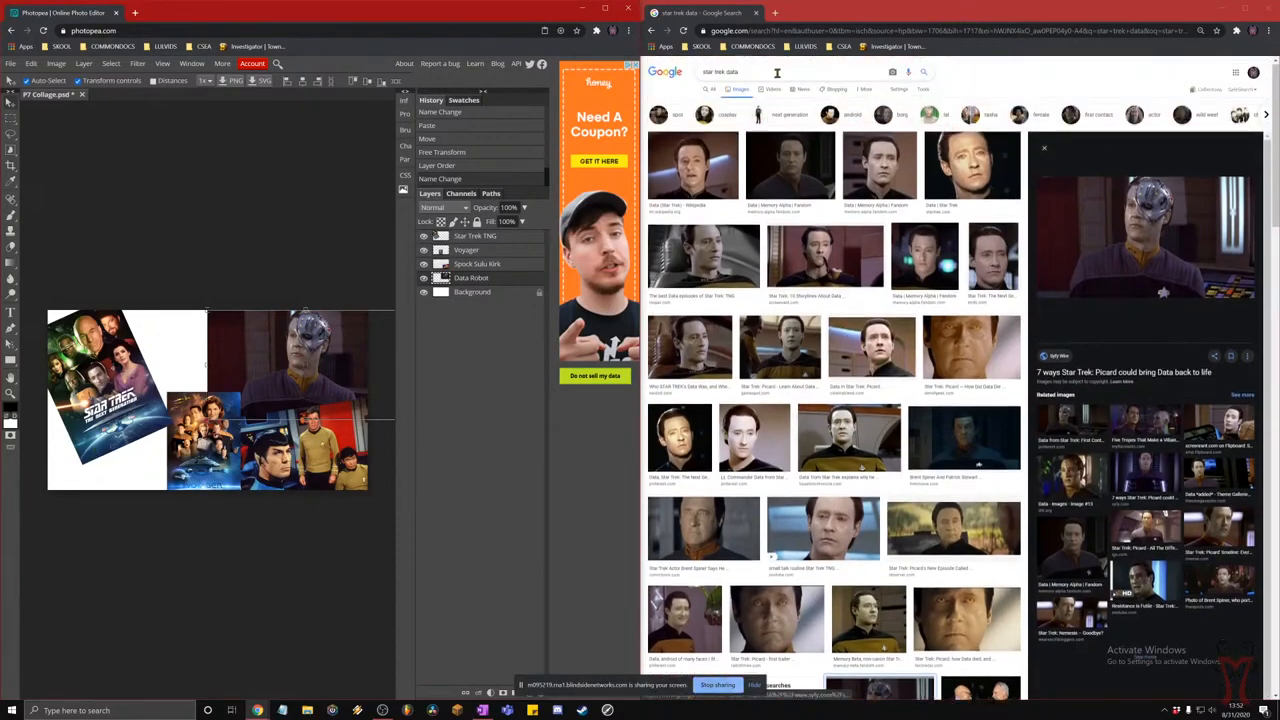
left_click(778, 72)
key("BackSpace")
key("BackSpace")
key("BackSpace")
key("BackSpace")
type("picard")
key("Return")
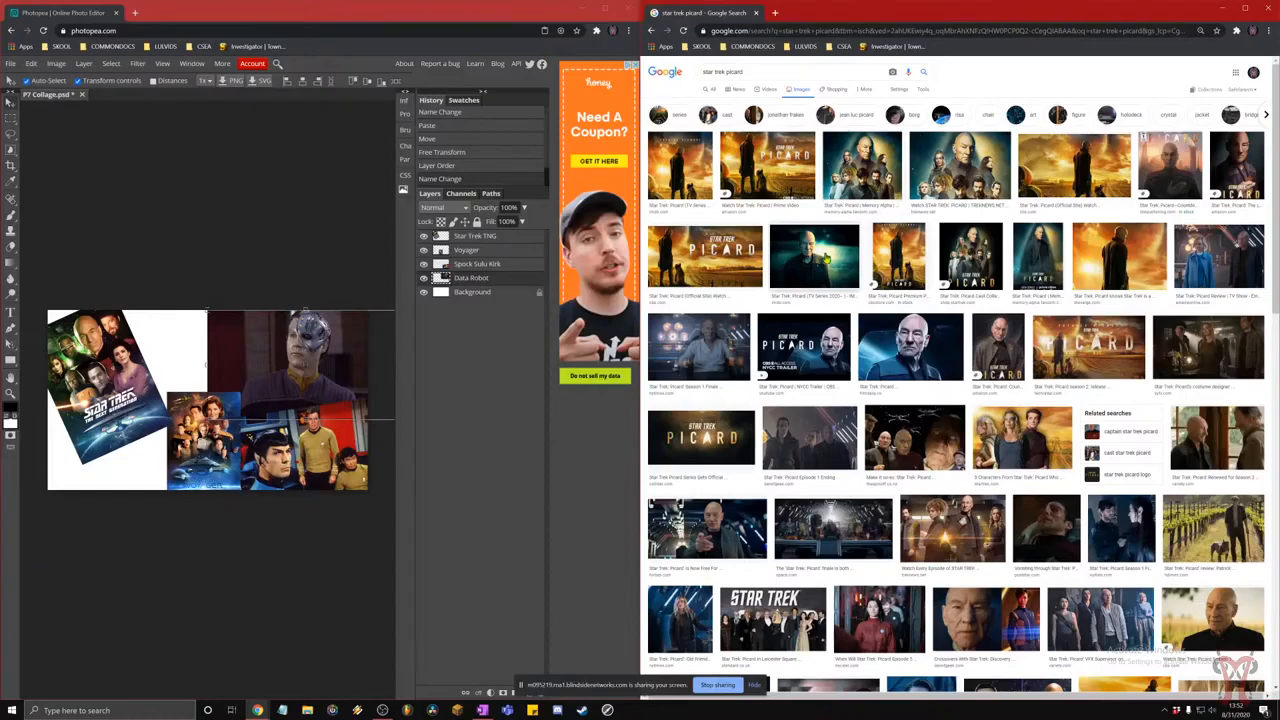
- Open the Film Daily "Here are all the reasons why 'Star Trek: Picard' is just bad..." image and copy it to the clipboard
left_click(900, 355)
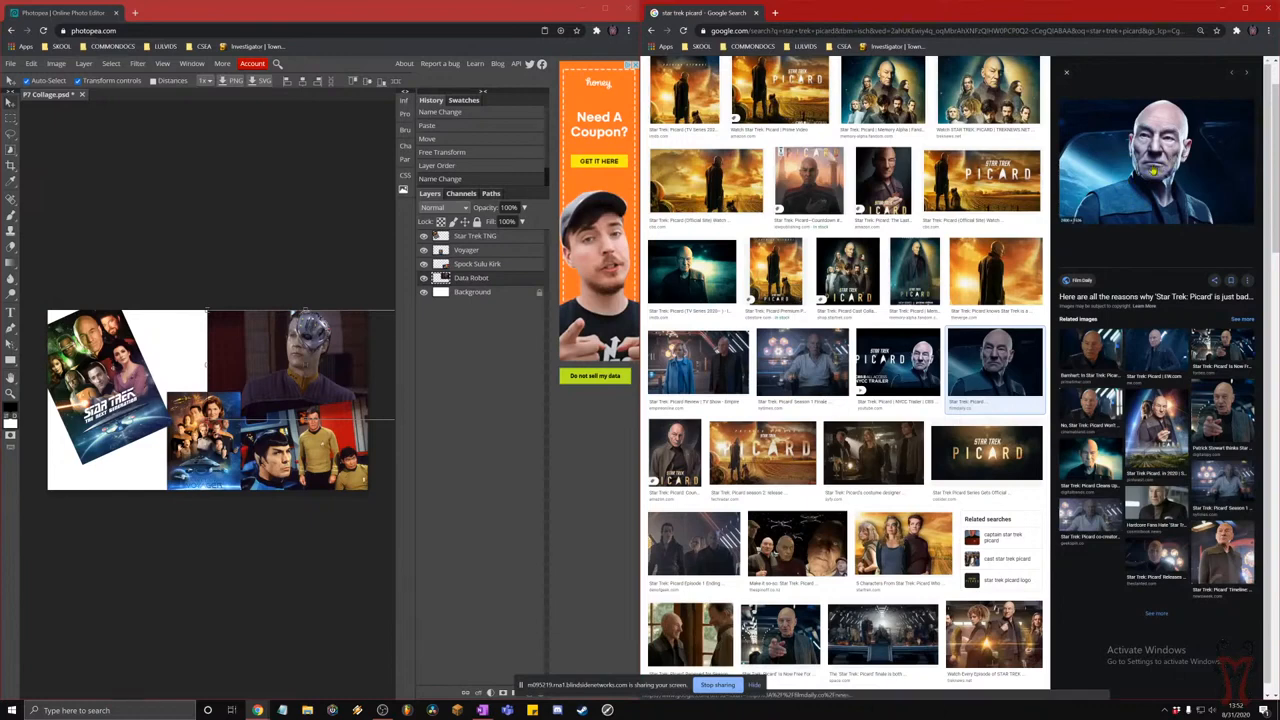
right_click(1166, 162)
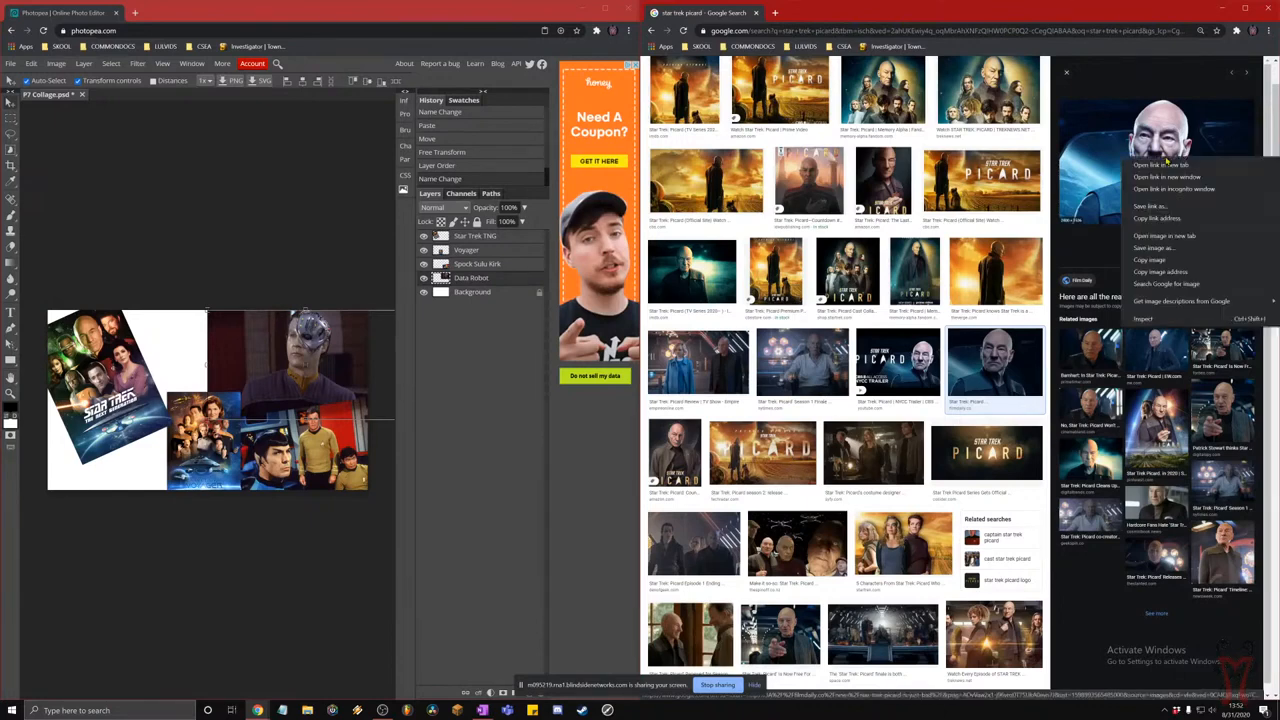
left_click(1165, 261)
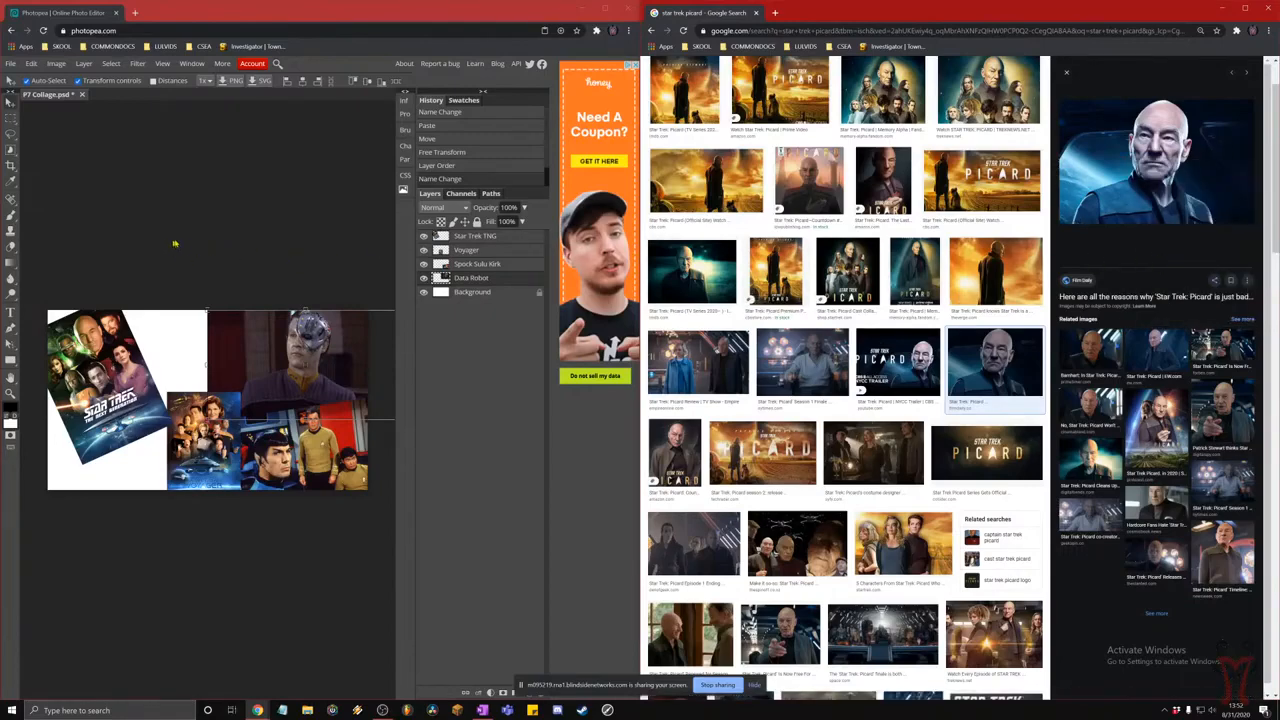
- Paste the Picard image in Photopea as a new layer, shrink it to about 30%, and place it in the canvas's lower-left corner
left_click(166, 291)
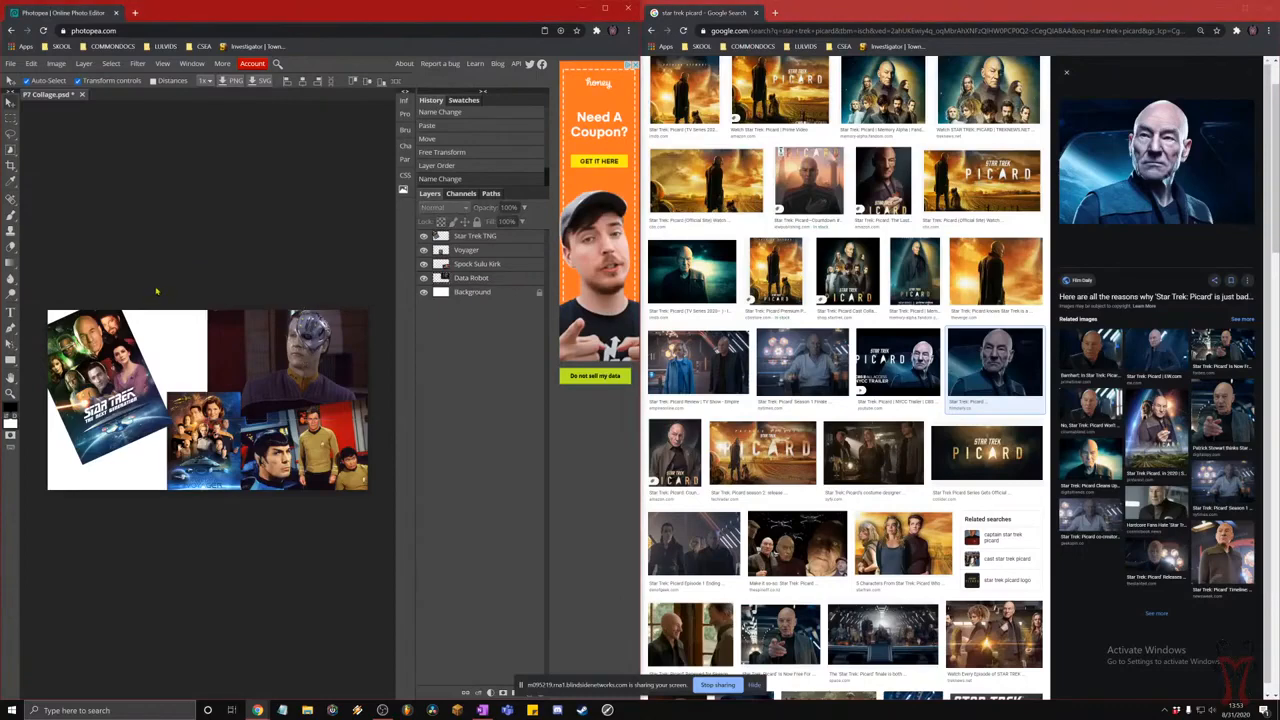
key("ctrl+v")
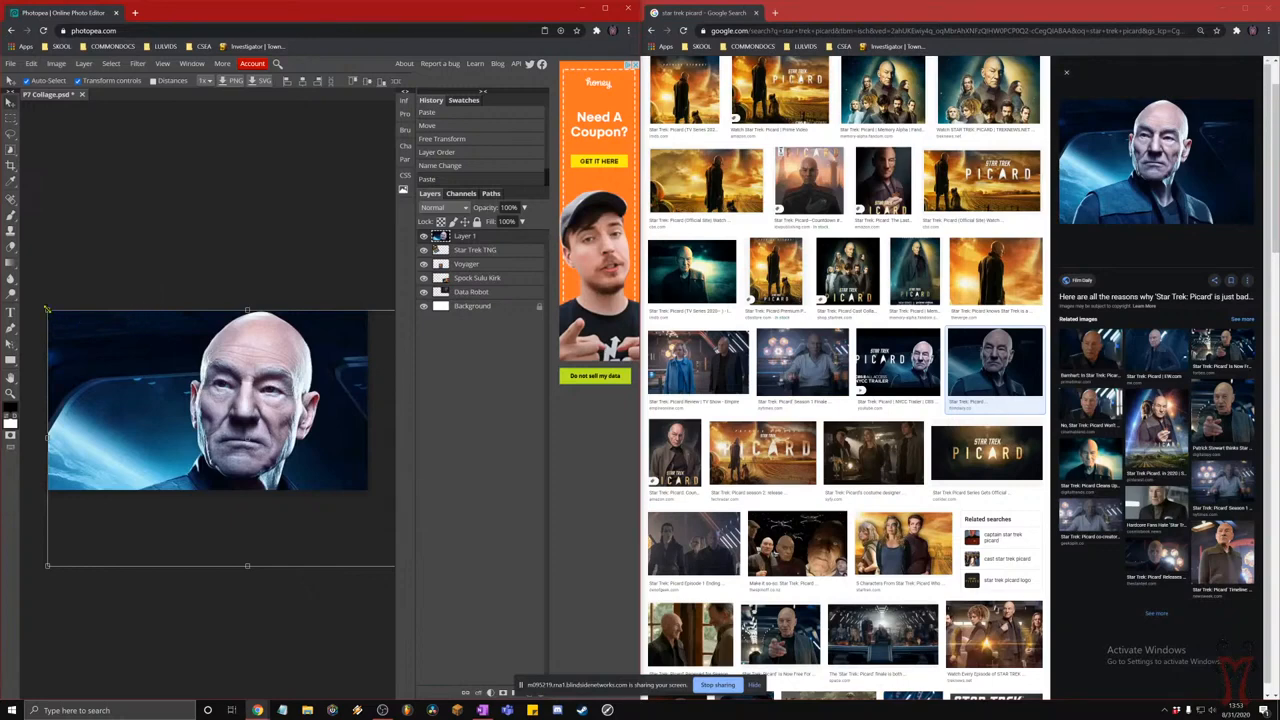
left_click_drag(48, 313, 274, 458)
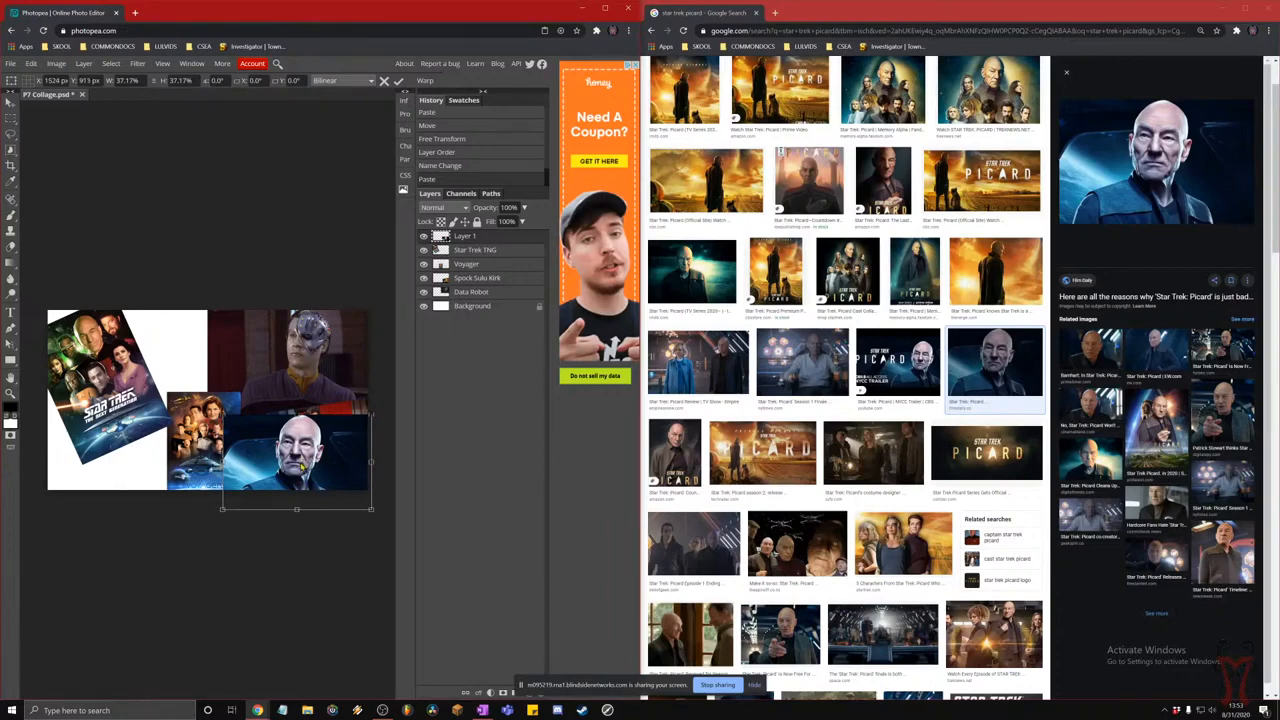
left_click_drag(262, 447, 94, 457)
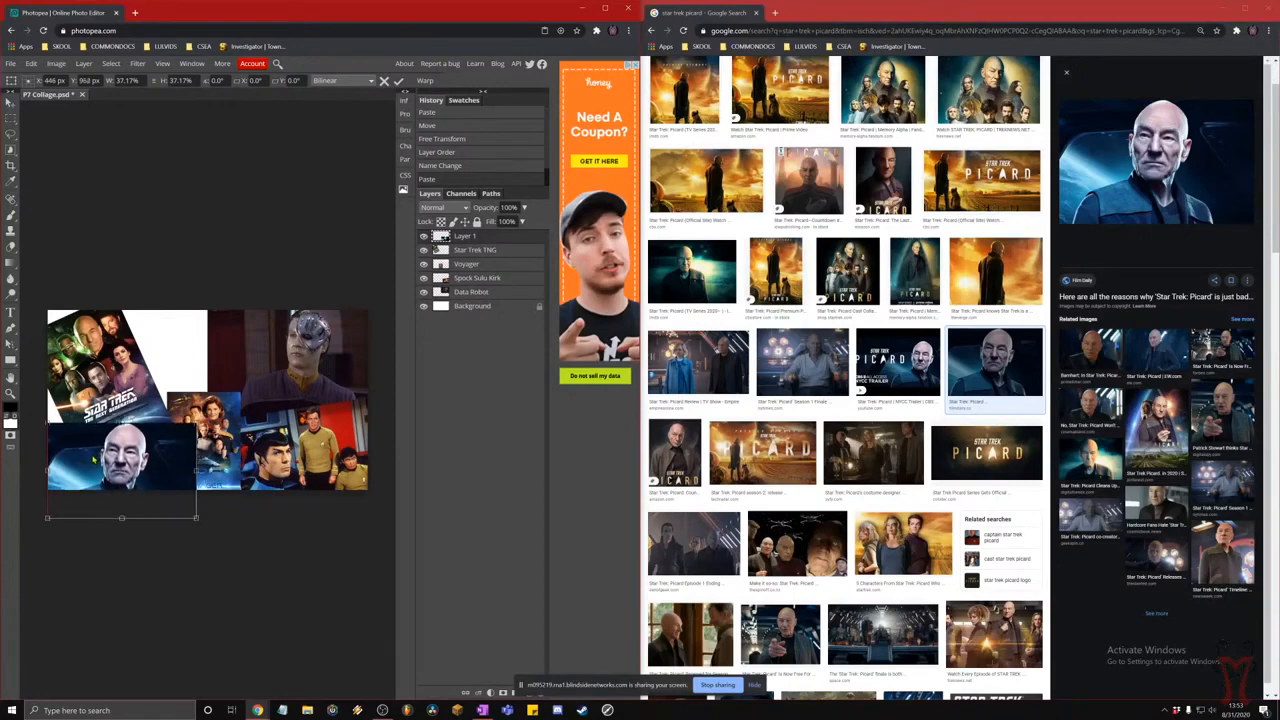
left_click_drag(190, 421, 148, 460)
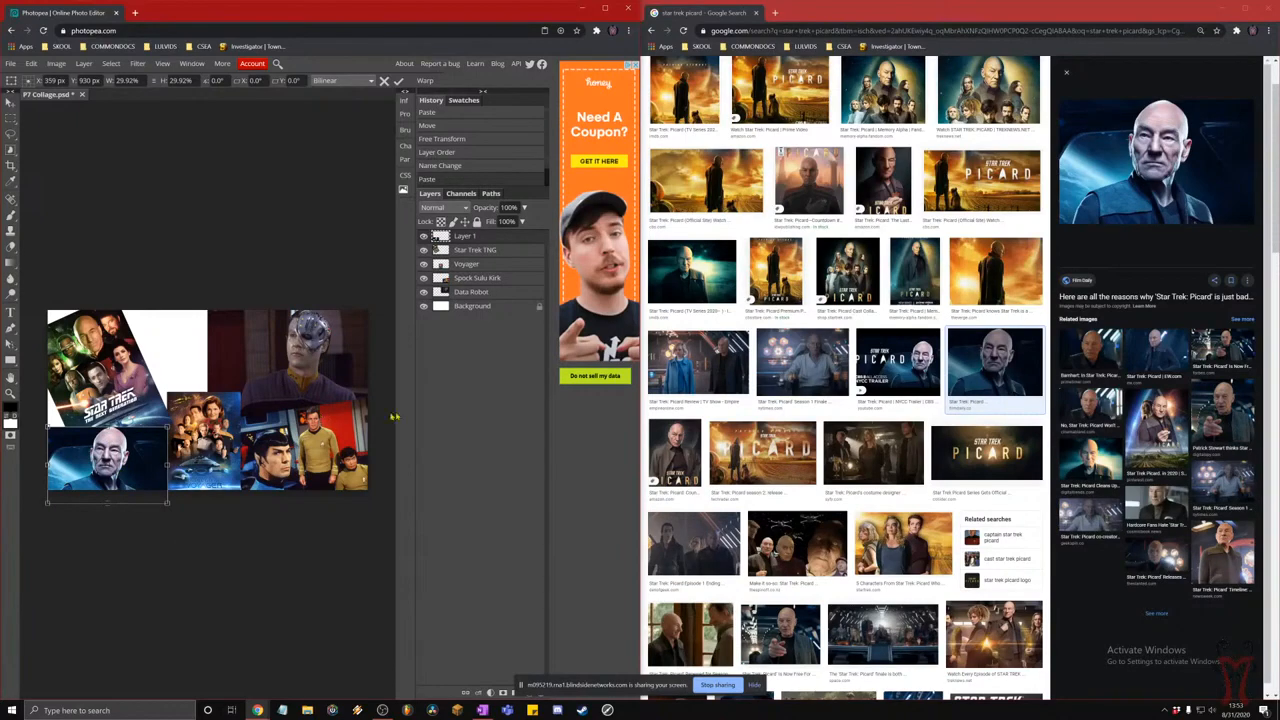
- Change the Google Images search to "star trek emblem"
scroll(821, 354, "up", 2)
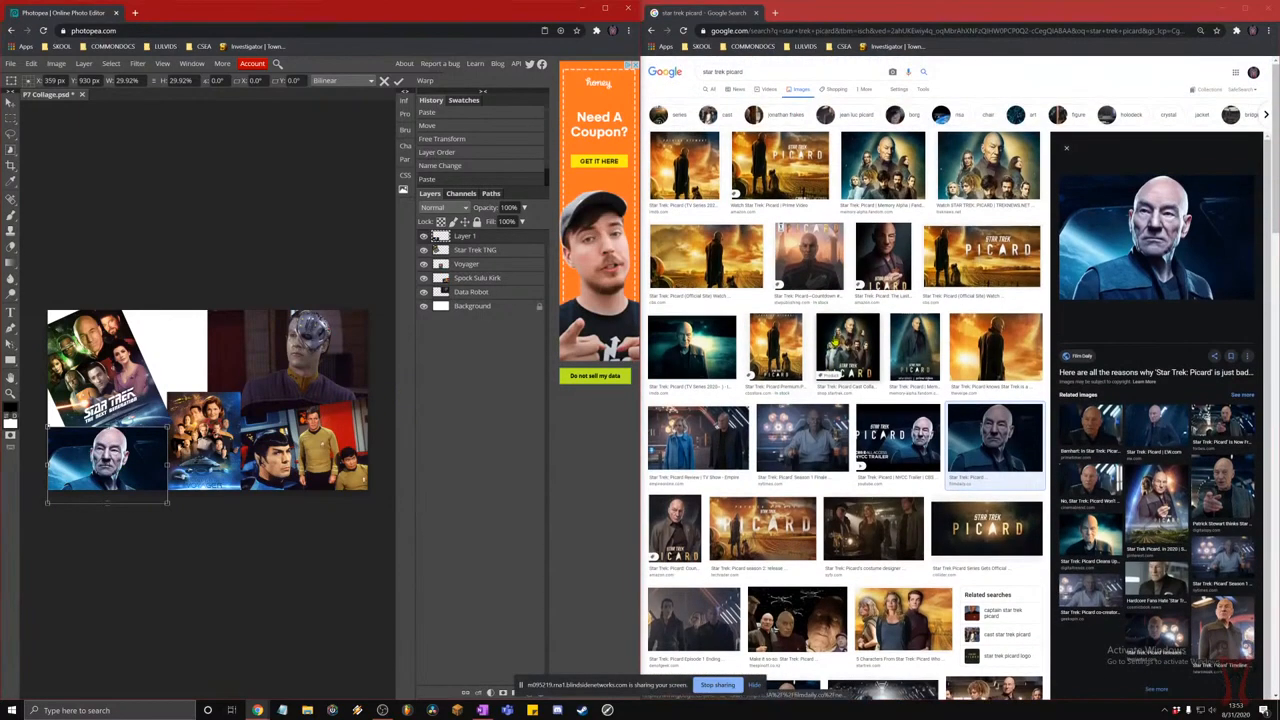
left_click_drag(744, 72, 723, 72)
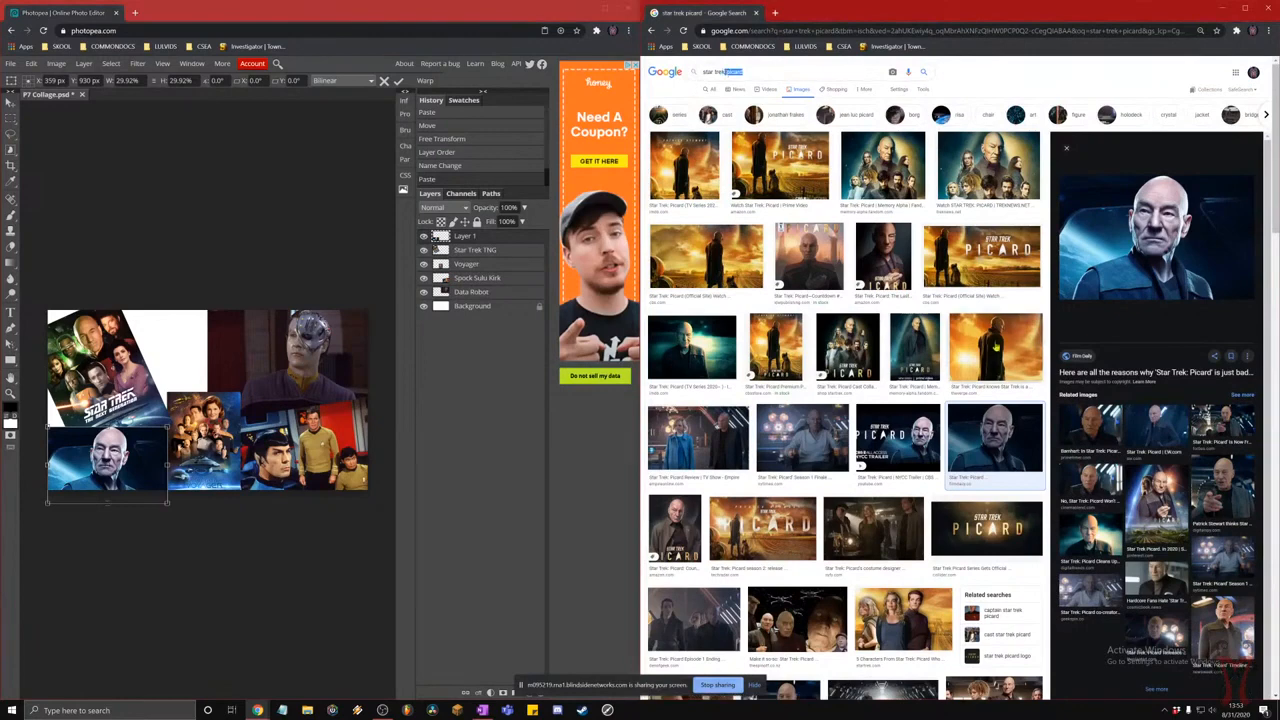
type("emblem")
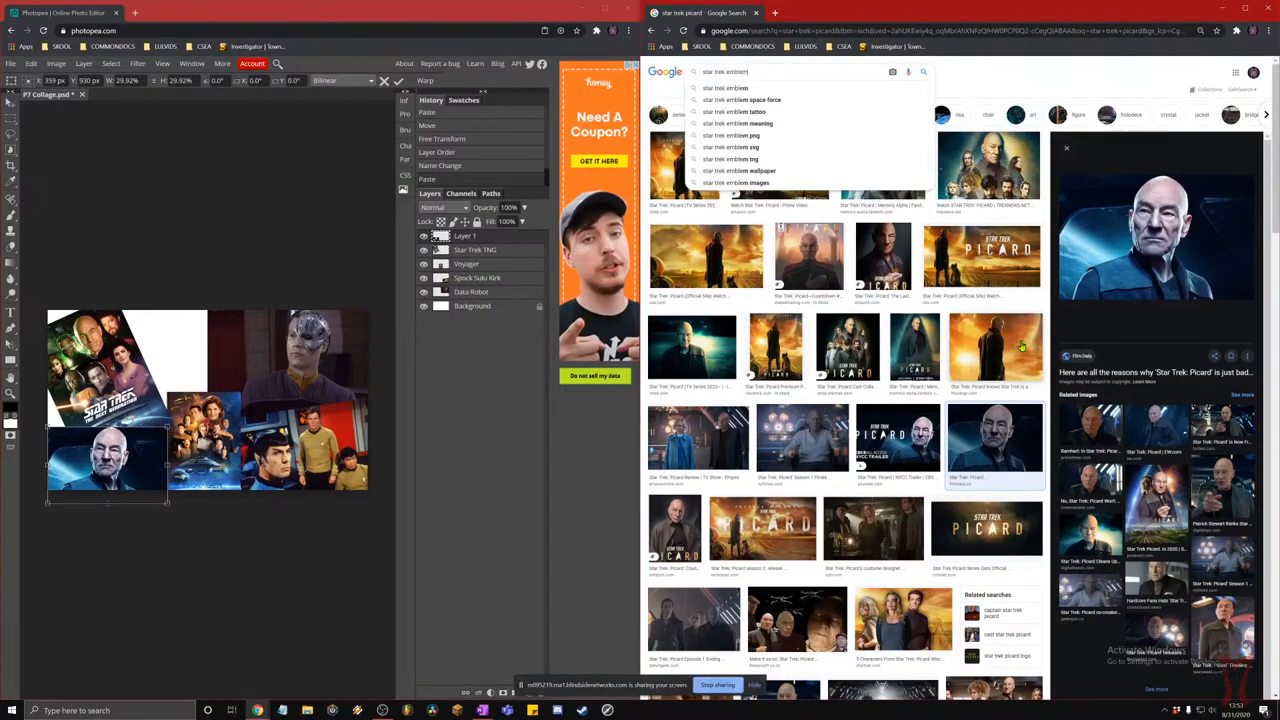
key("Return")
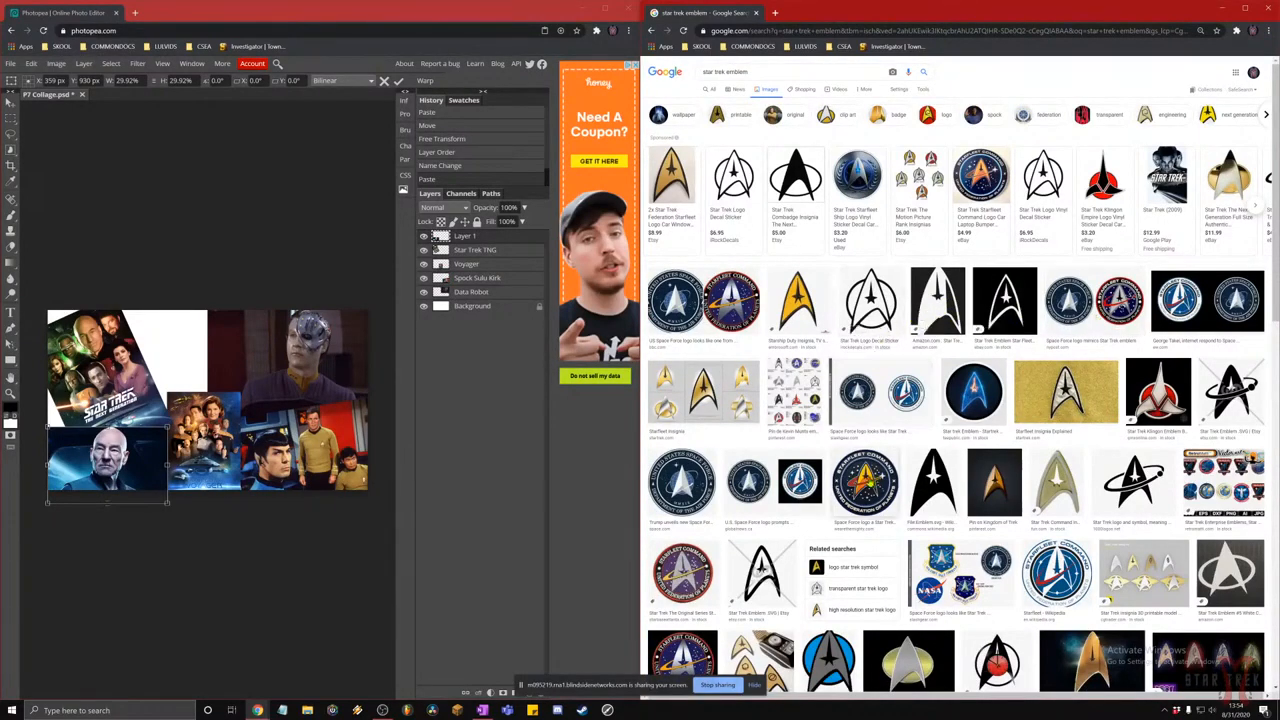
- Open the round Starfleet Command United Federation of Planets emblem from We Are The Mighty and copy the image to the clipboard
left_click(866, 482)
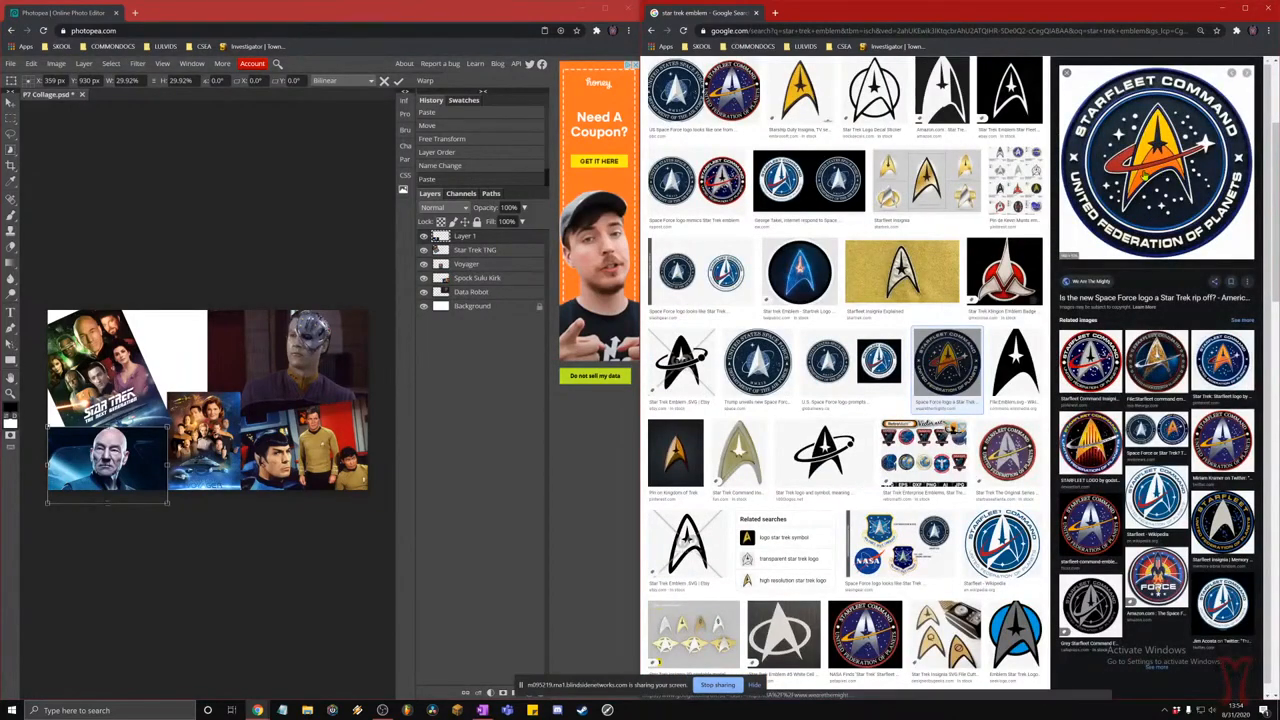
right_click(1146, 170)
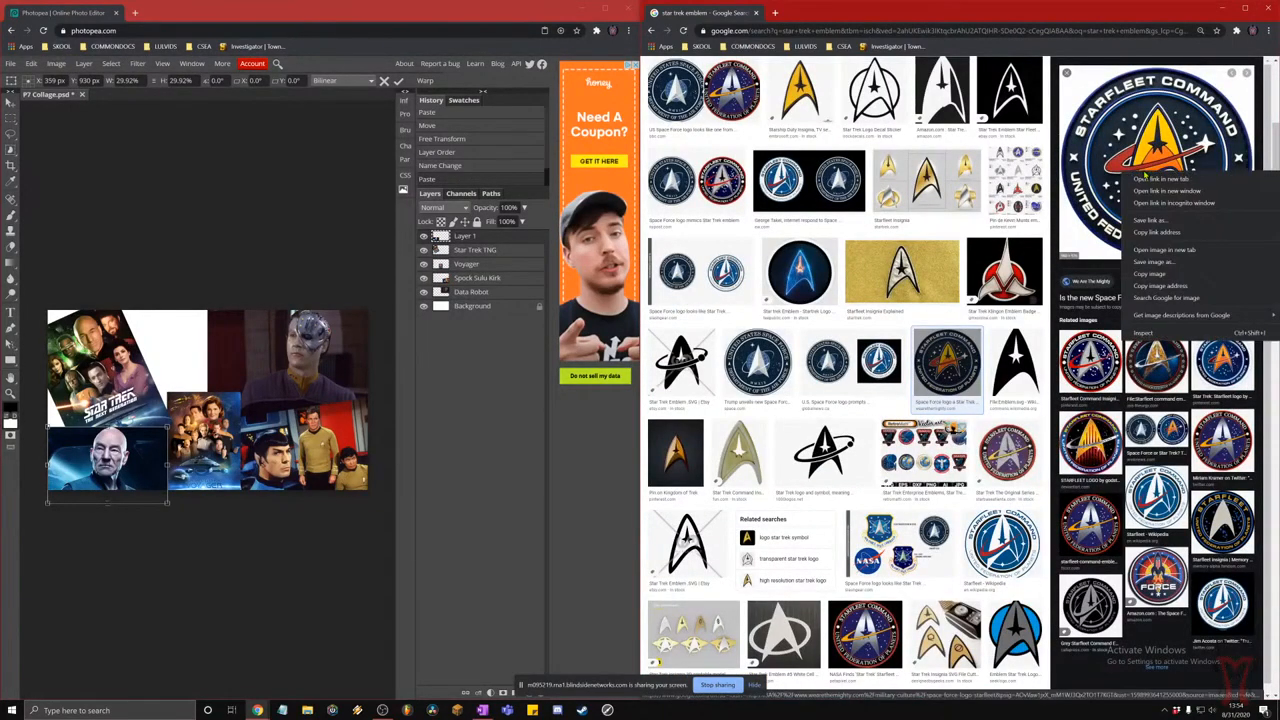
left_click(1158, 274)
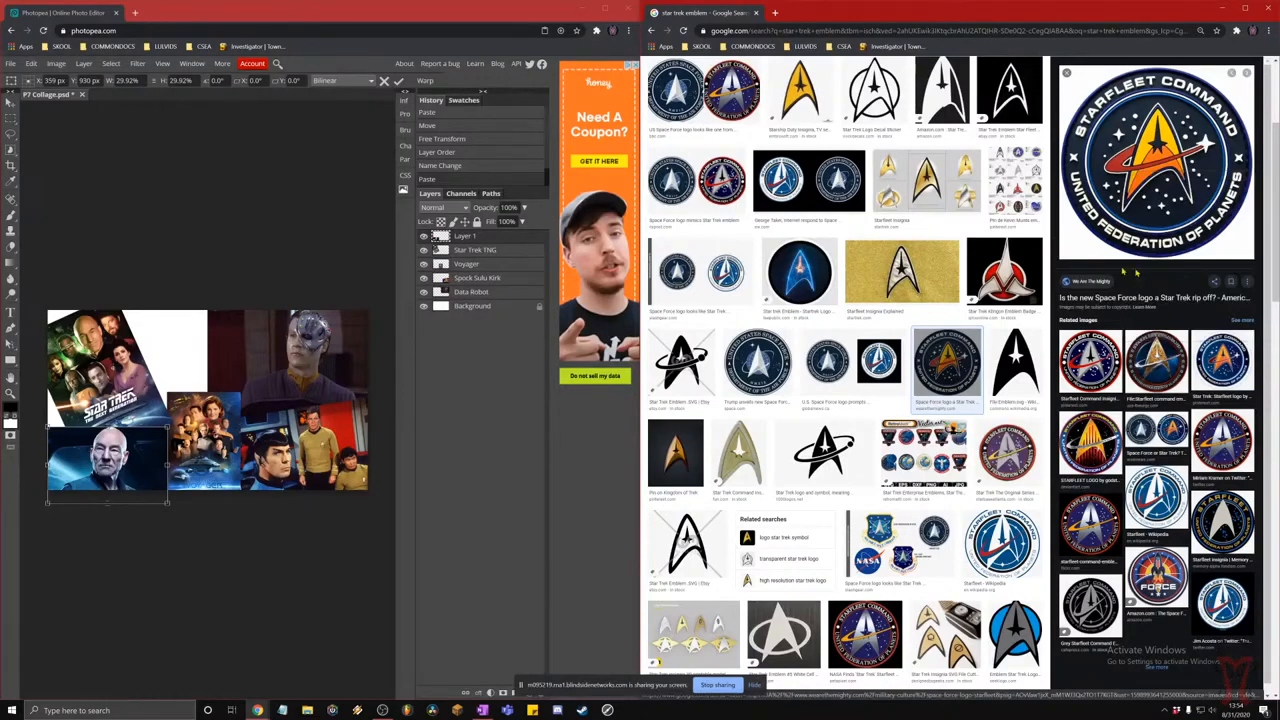
- Paste the emblem in Photopea as a new layer, shrink it to about 30%, and place it at the canvas's upper edge beside the Data image
left_click(226, 257)
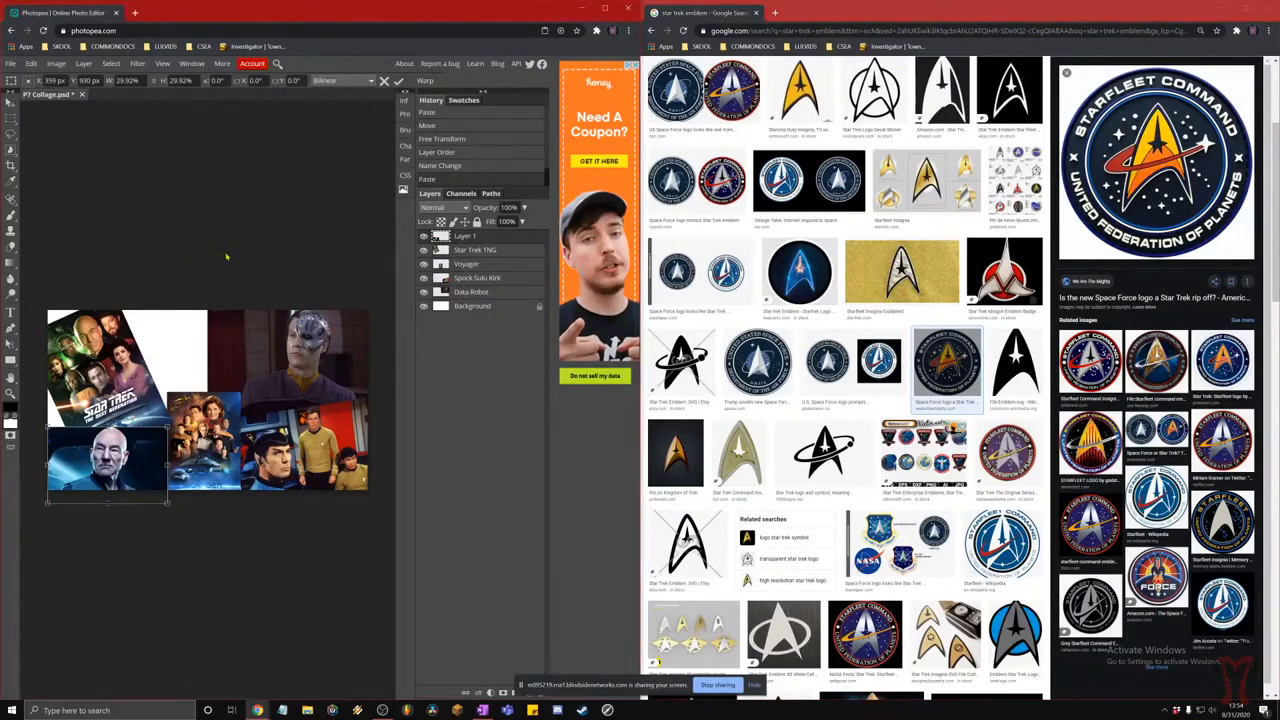
key("ctrl+v")
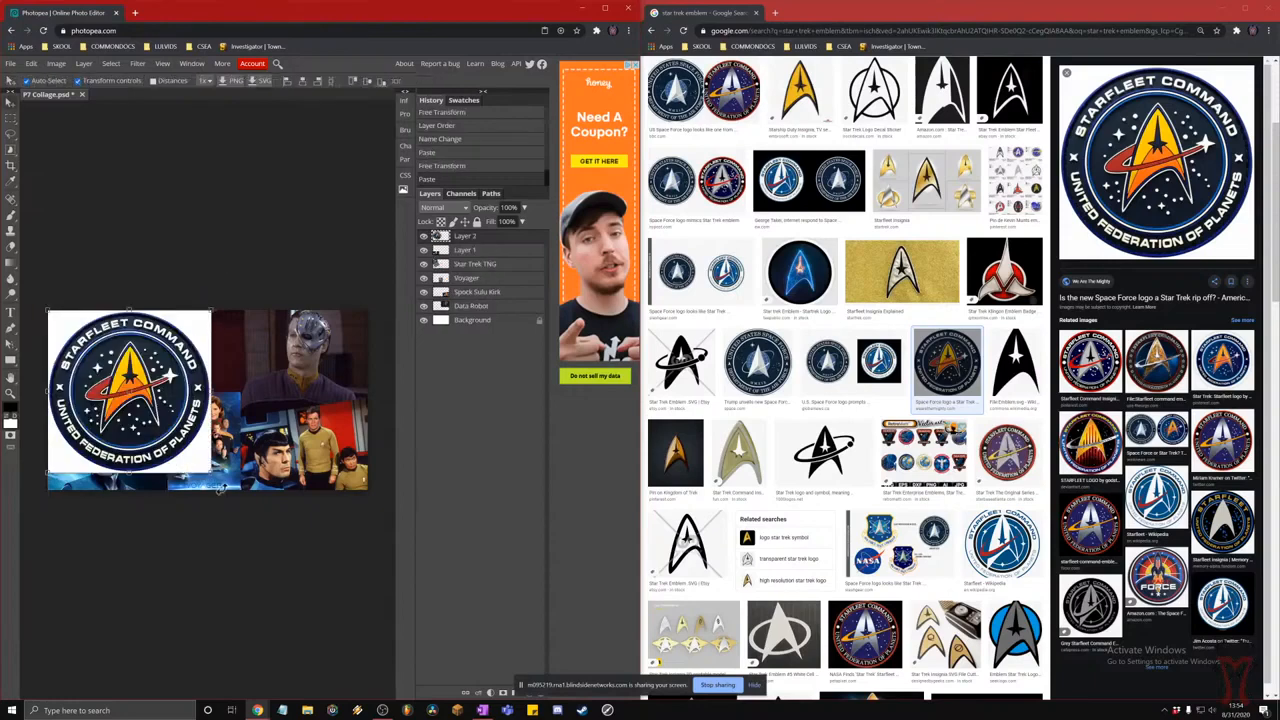
left_click_drag(210, 471, 199, 351)
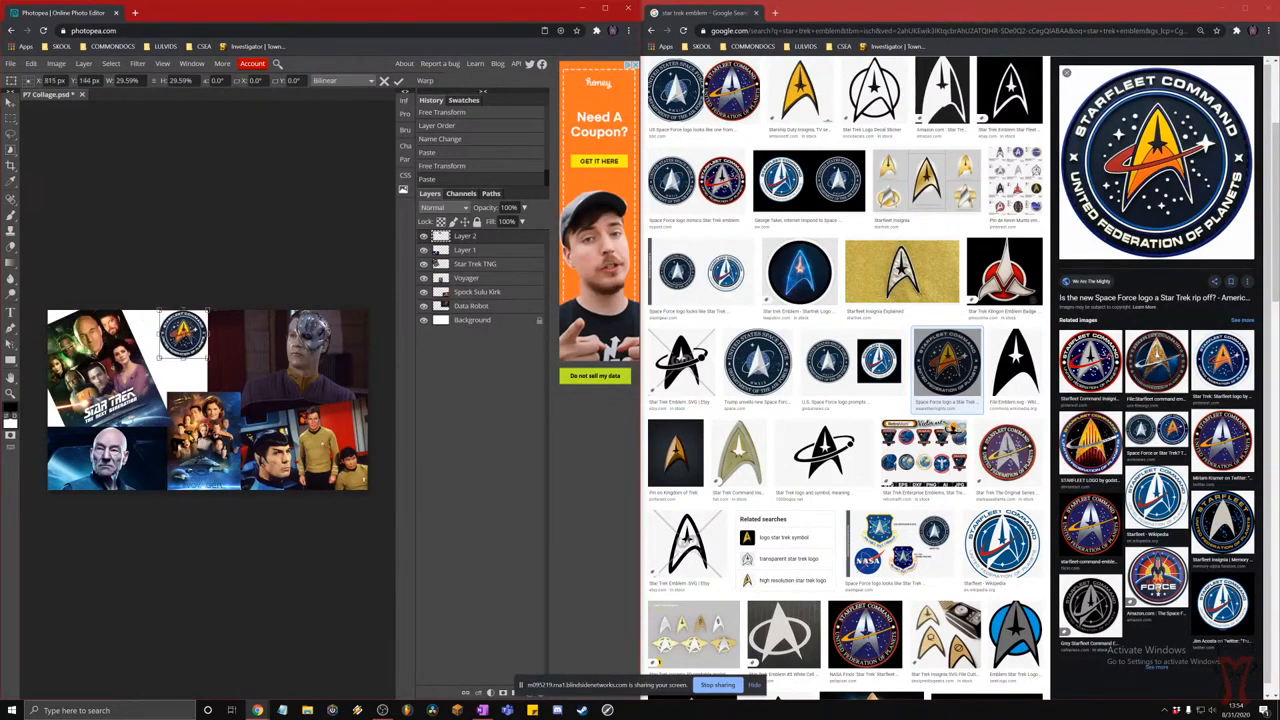
key("Return")
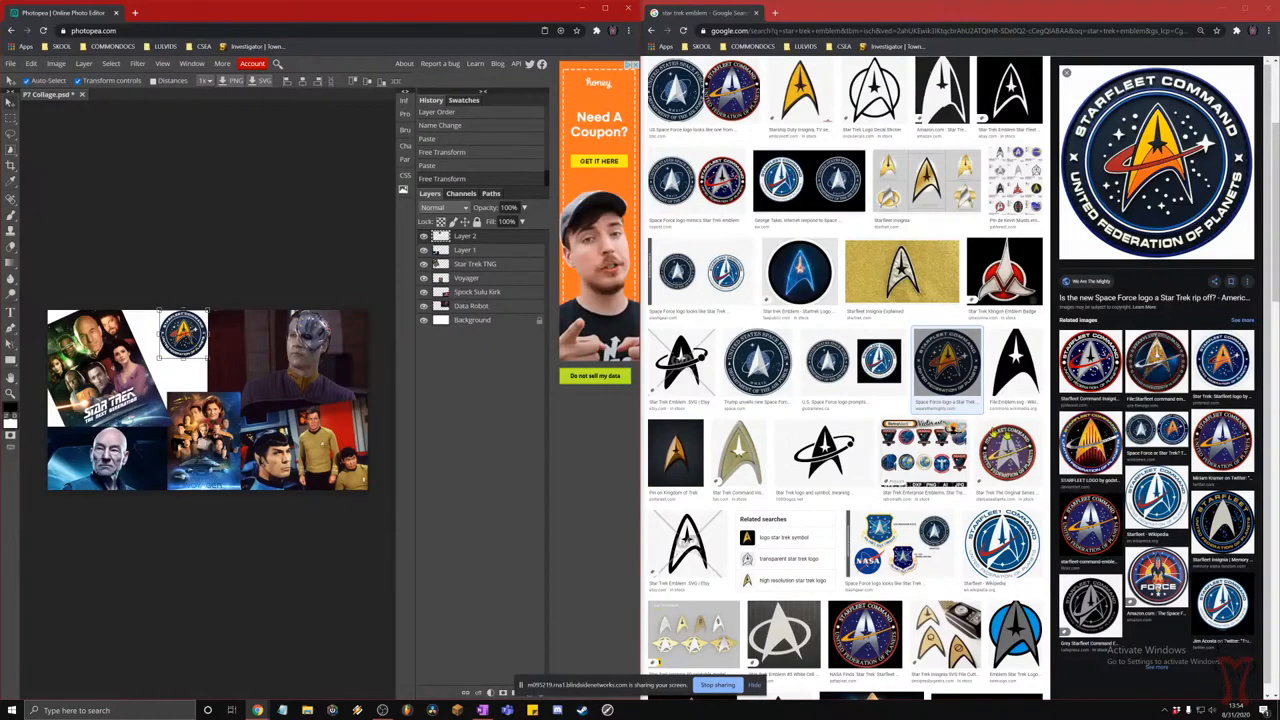
- Change the Google Images search to "star trek enterprise"
scroll(948, 403, "up", 3)
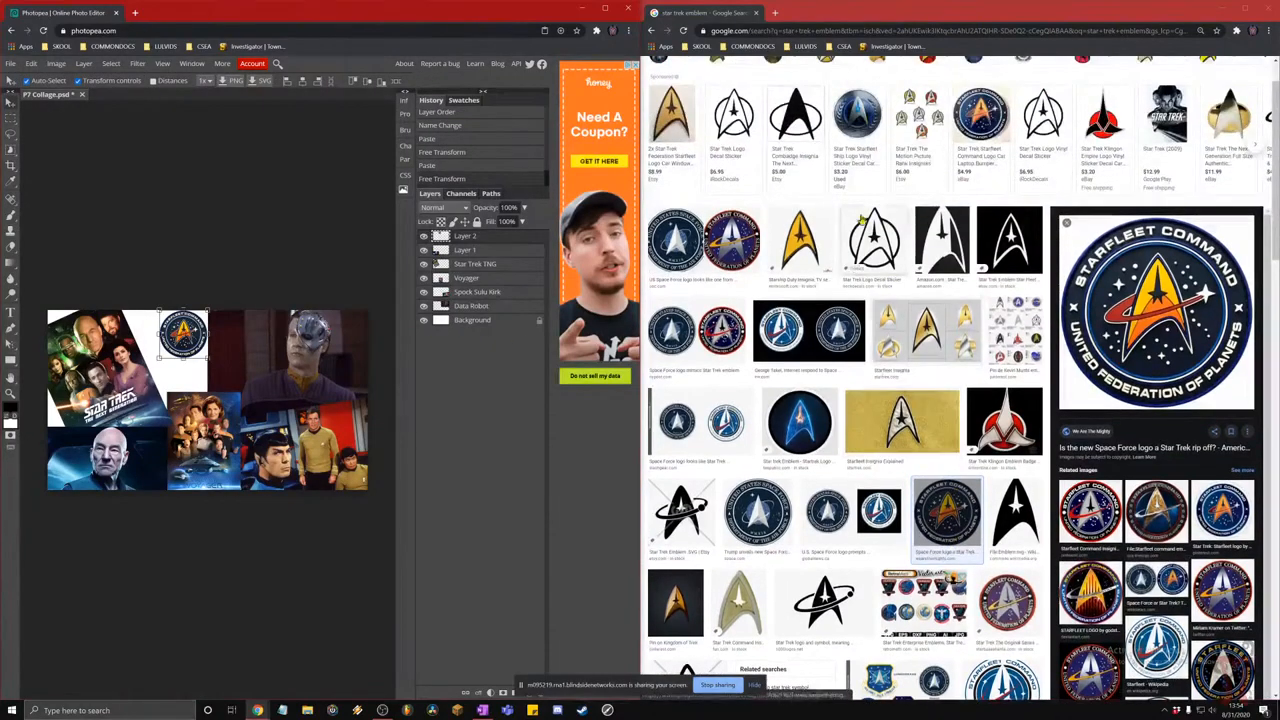
double_click(725, 72)
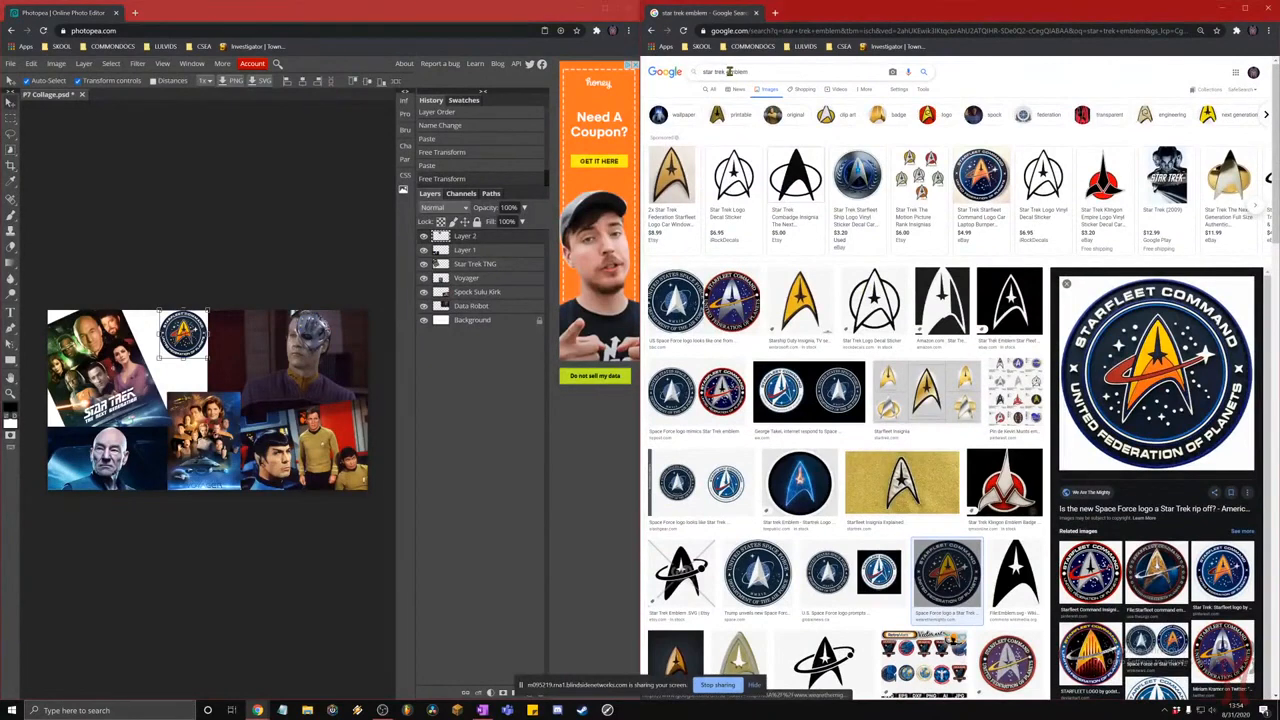
type("enterprise")
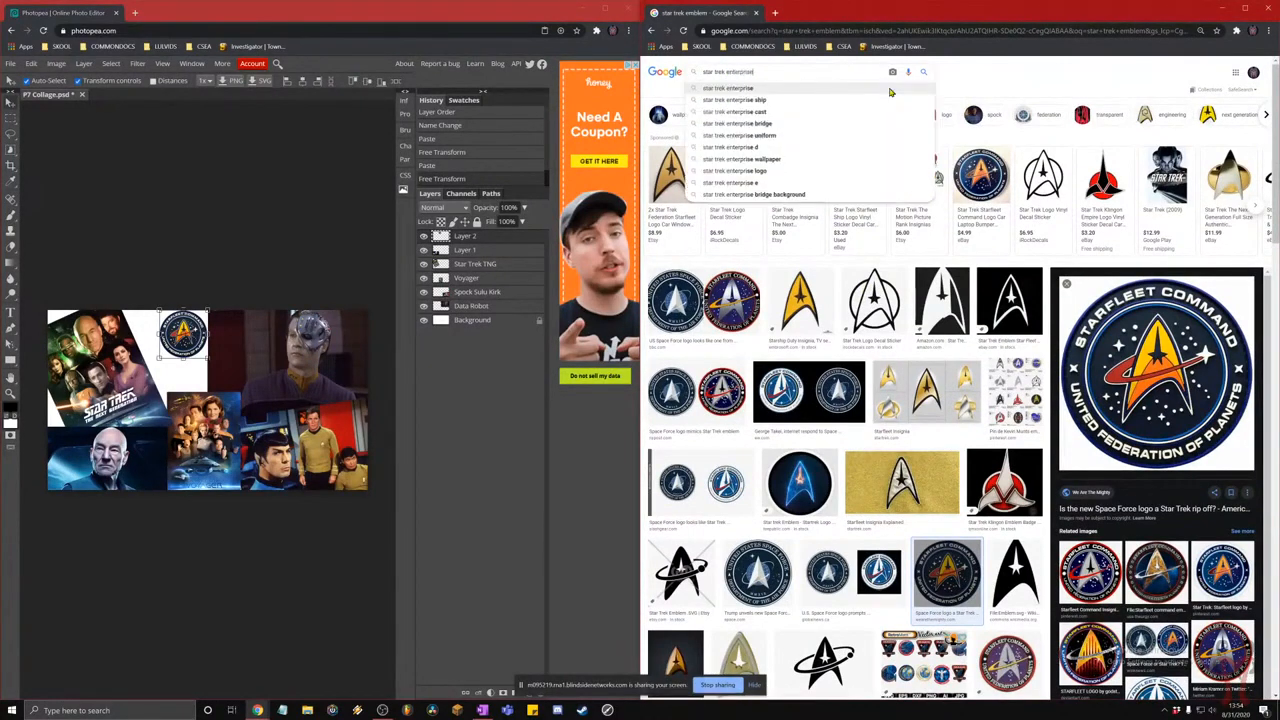
key("Return")
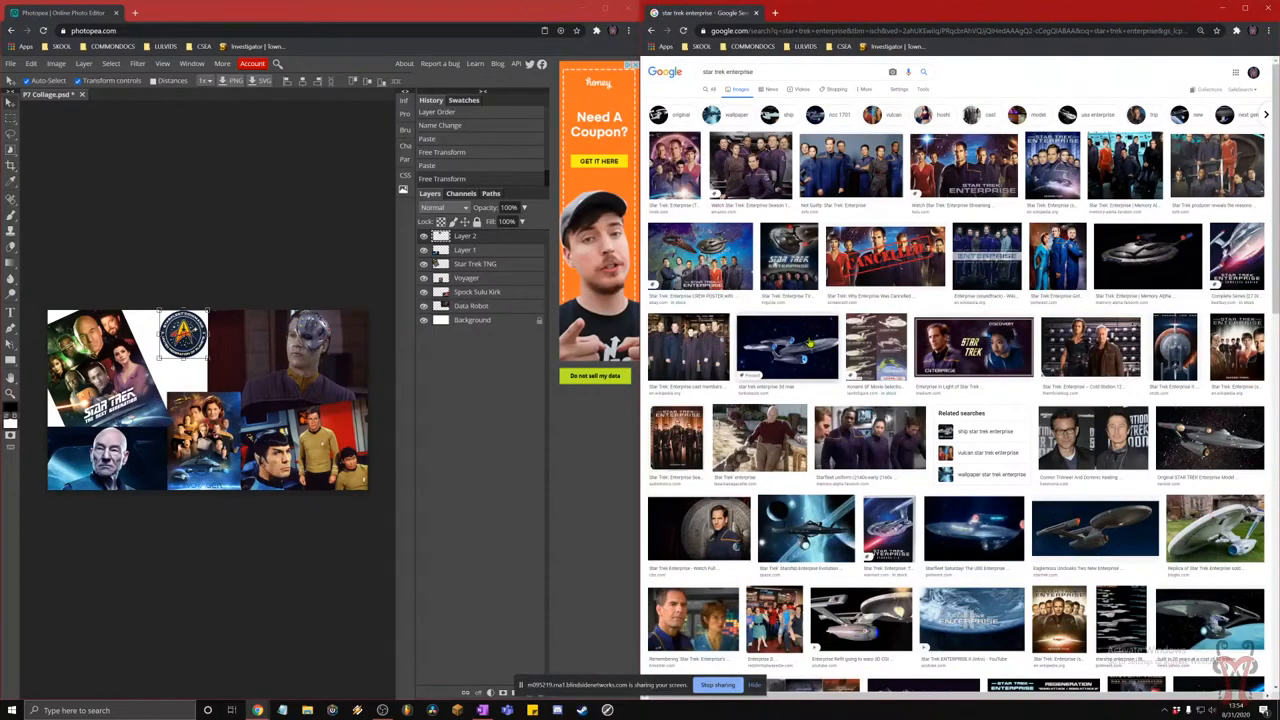
- Open the Star Trek Enterprise NCC 1701 image and copy it to the clipboard
left_click(811, 341)
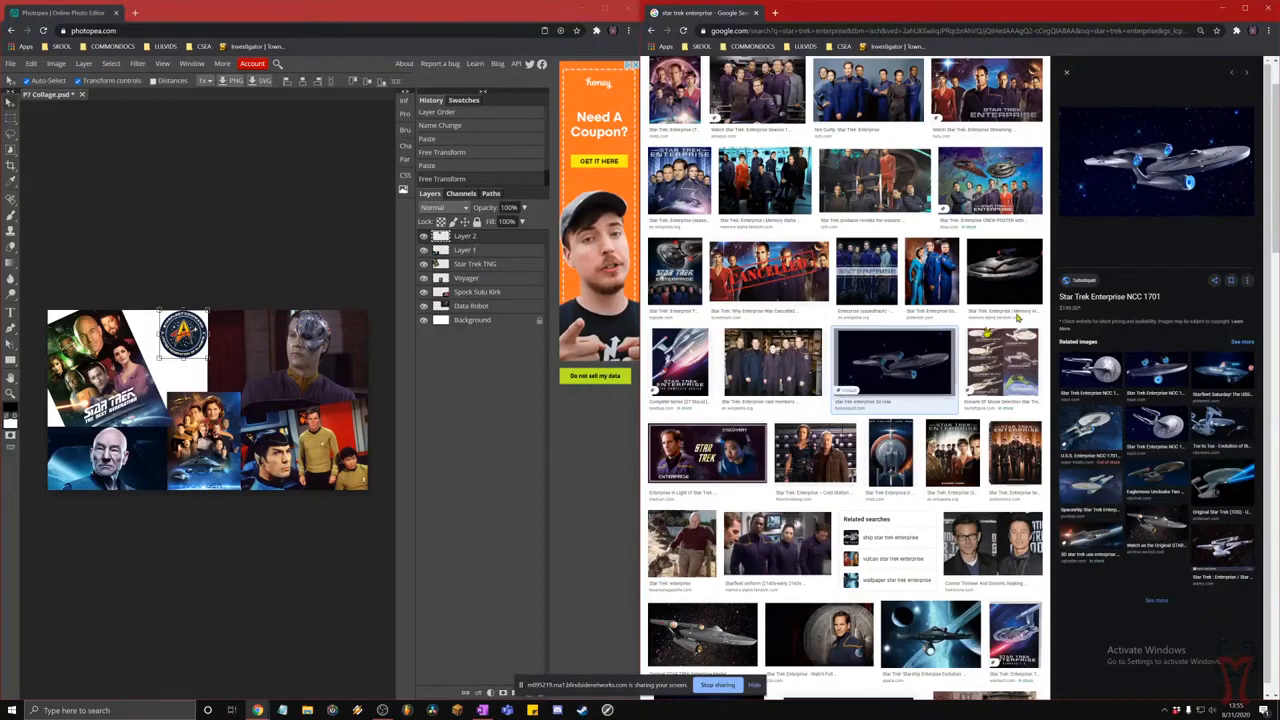
right_click(1124, 164)
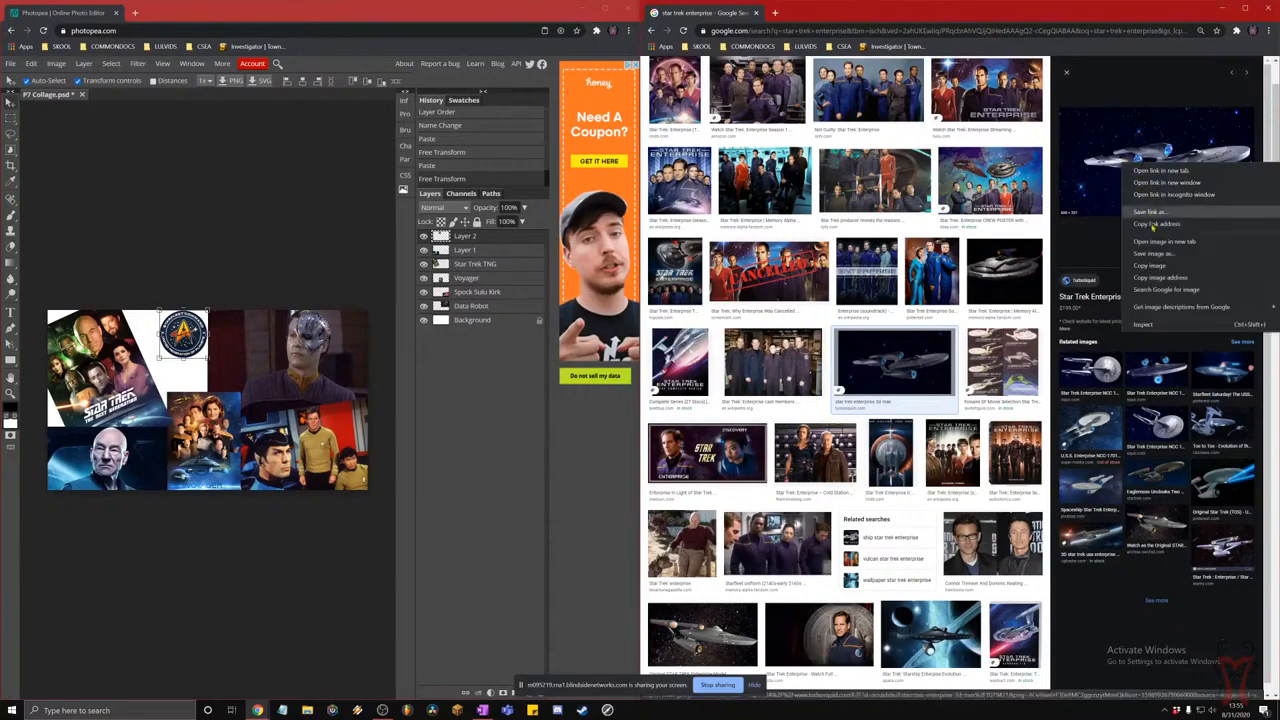
left_click(1163, 268)
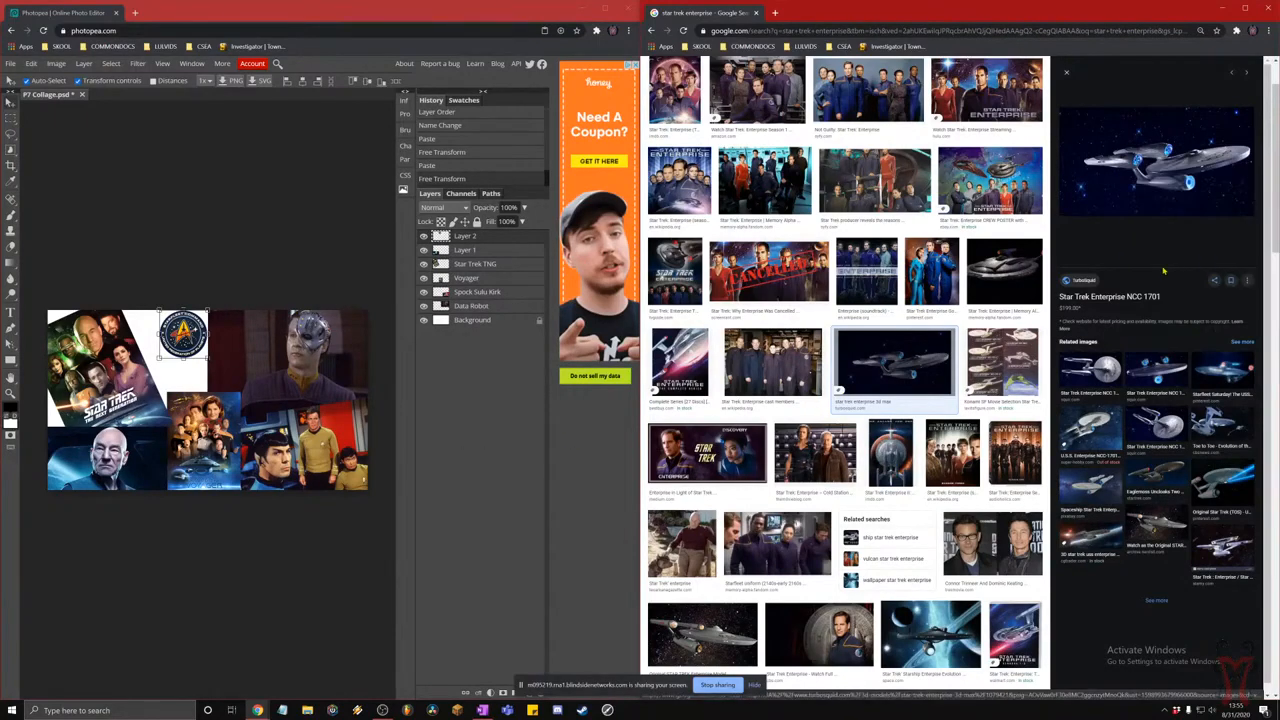
- Paste the Enterprise image in Photopea as a new layer and move it directly below the emblem, above the Voyager image
left_click(137, 295)
key("ctrl+v")
left_click_drag(123, 352, 216, 389)
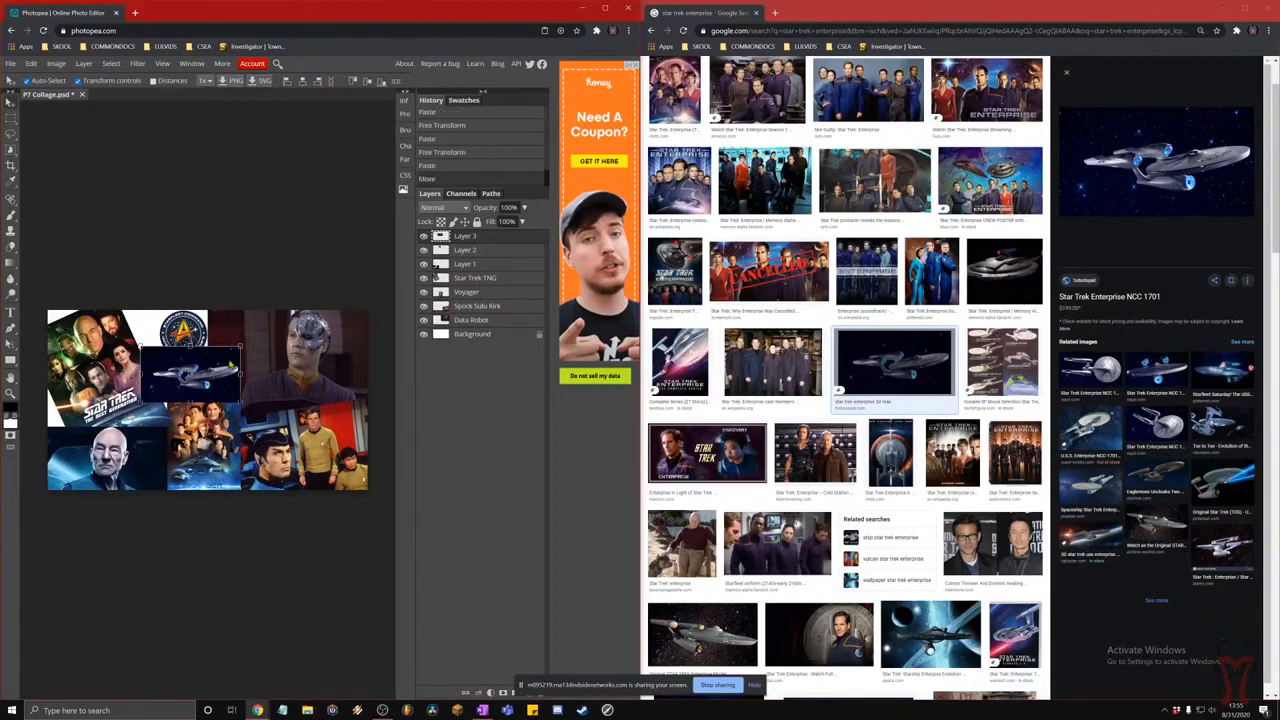
left_click_drag(246, 343, 241, 326)
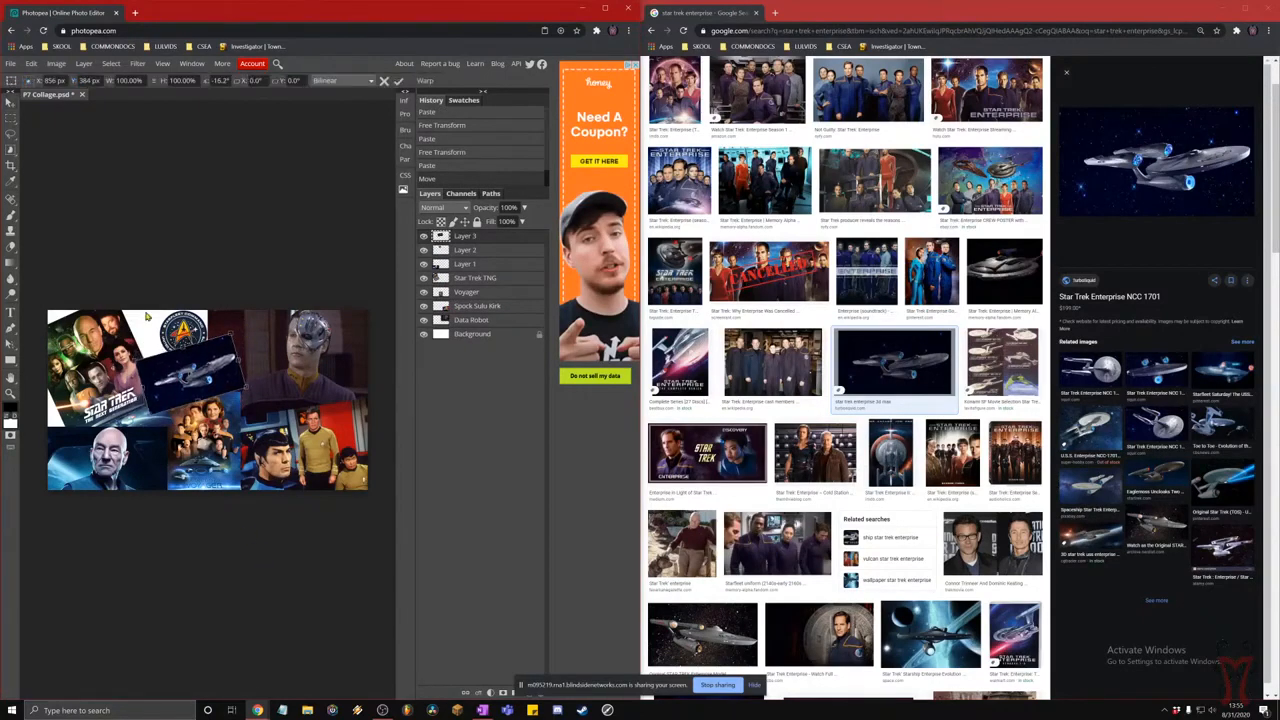
left_click_drag(220, 378, 222, 377)
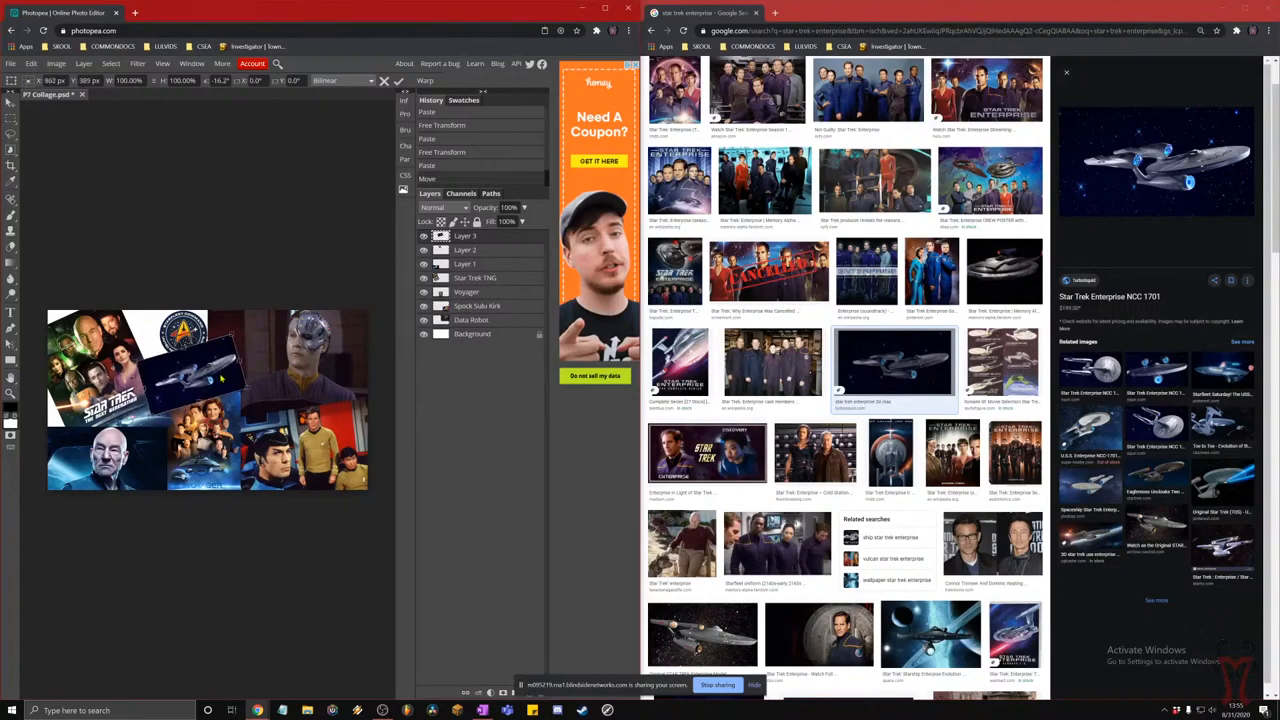
left_click_drag(224, 371, 221, 368)
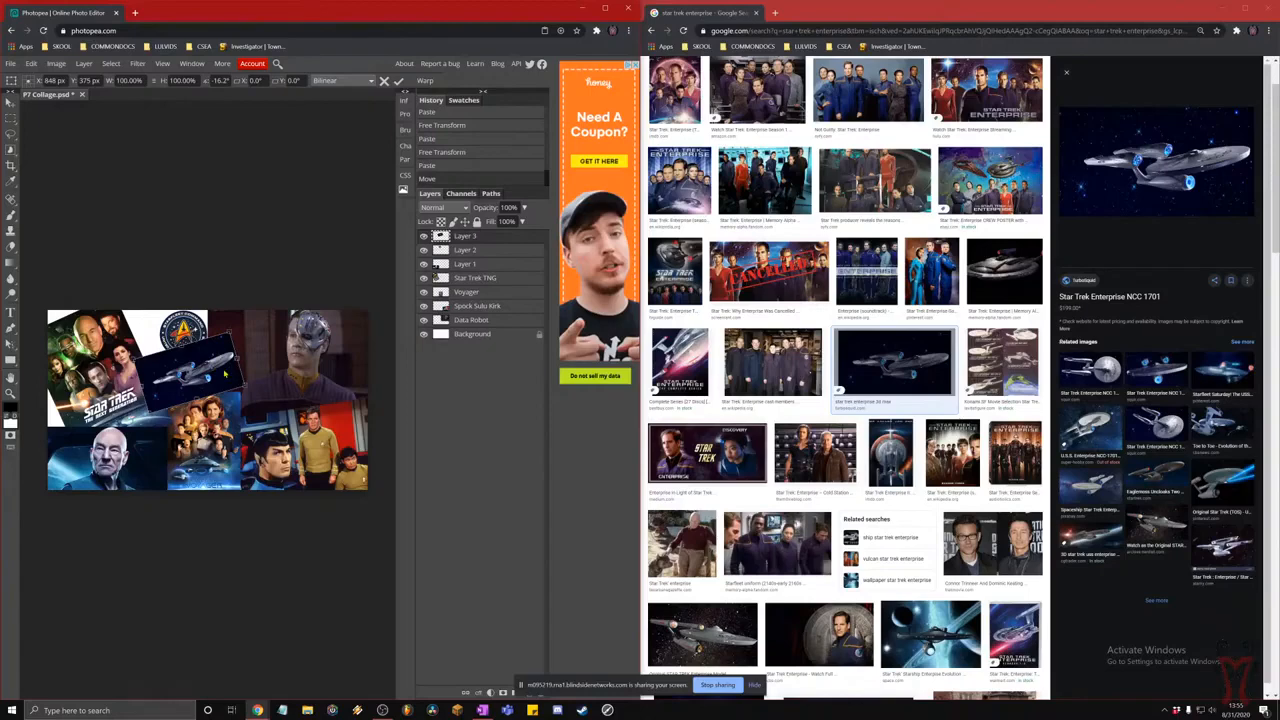
left_click_drag(254, 395, 237, 401)
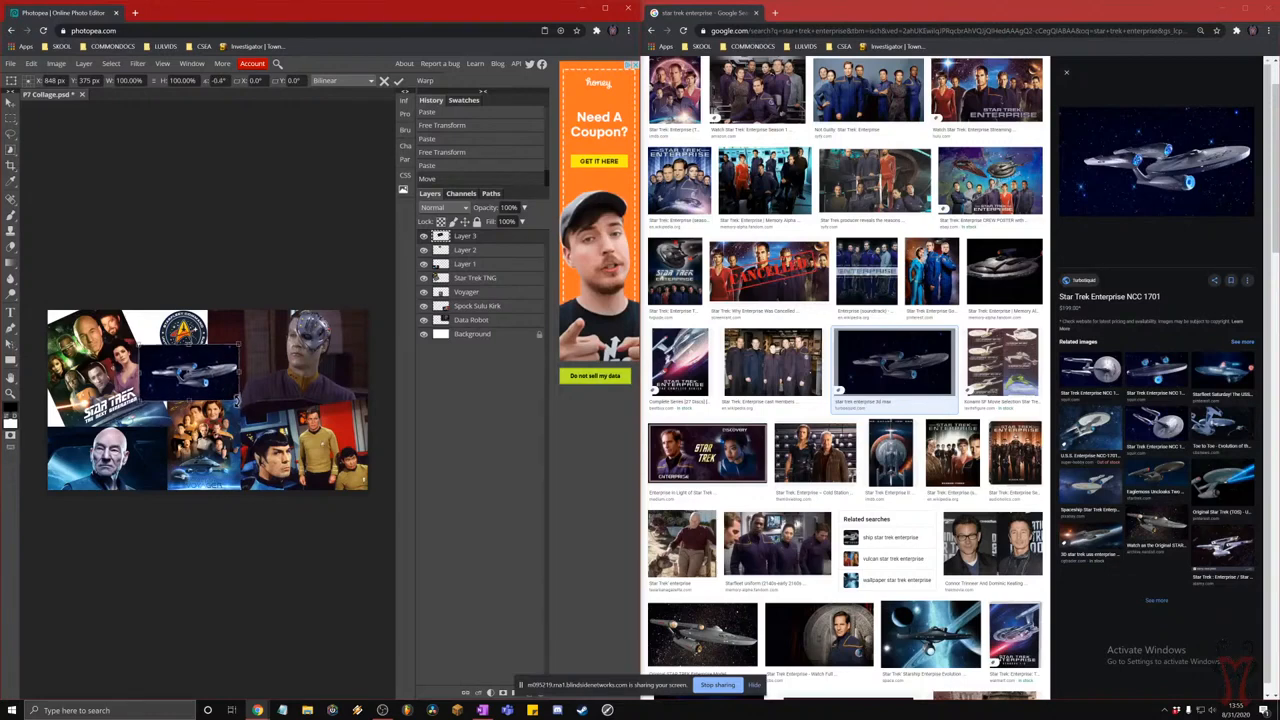
key("Return")
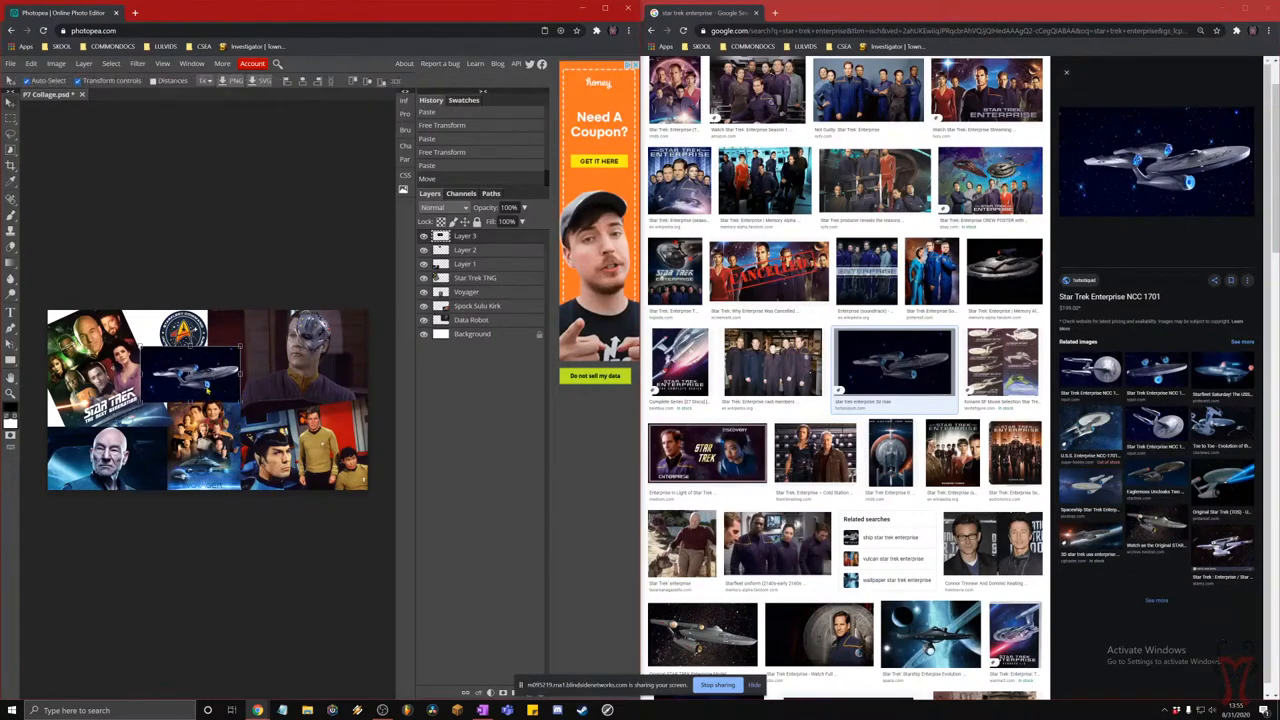
- Shift the Enterprise image slightly to the right so that it overlaps the left part of the Data image
left_click_drag(214, 389, 230, 387)
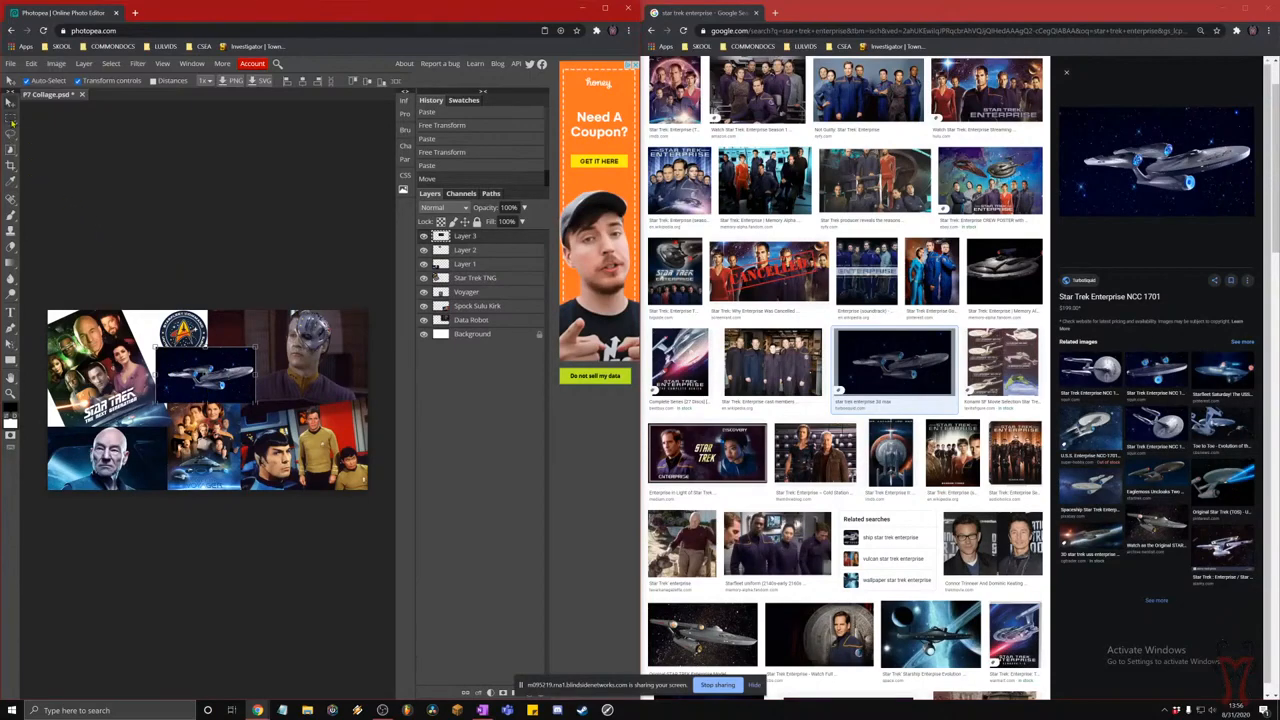
- Draw an elliptical selection of about 555 by 225 px around the ship in the Enterprise image
key("super+plus")
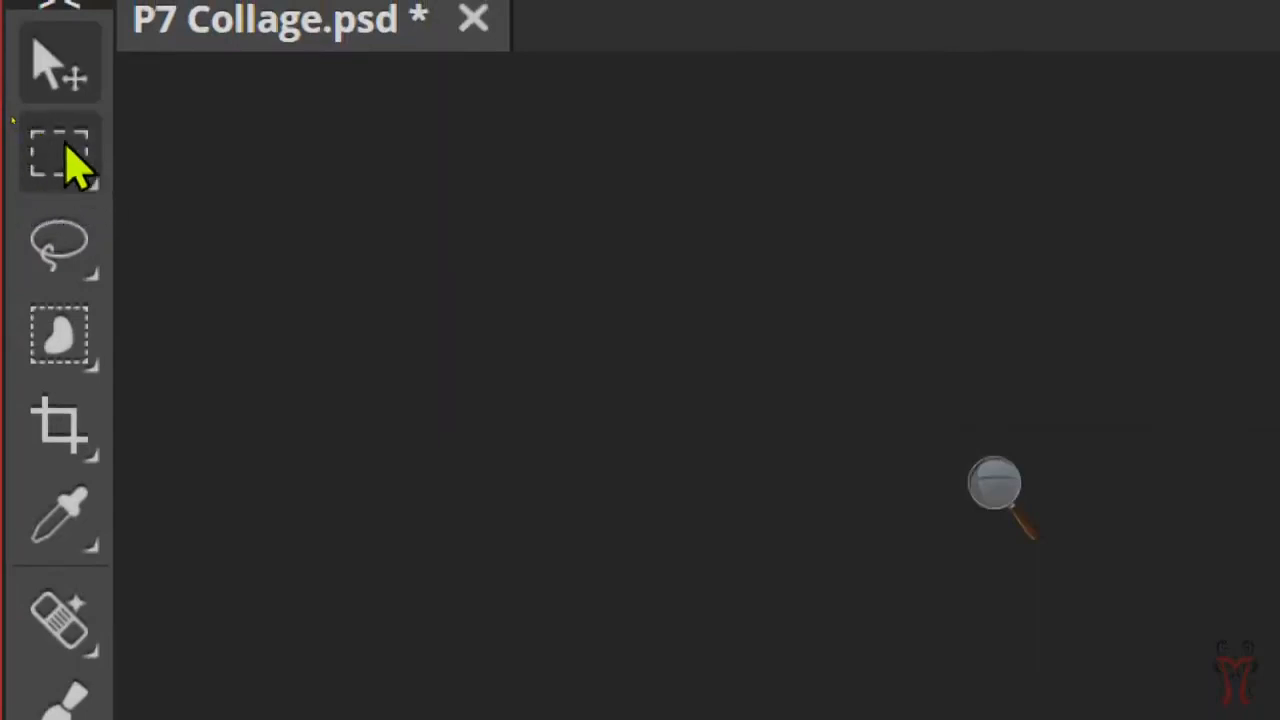
right_click(59, 170)
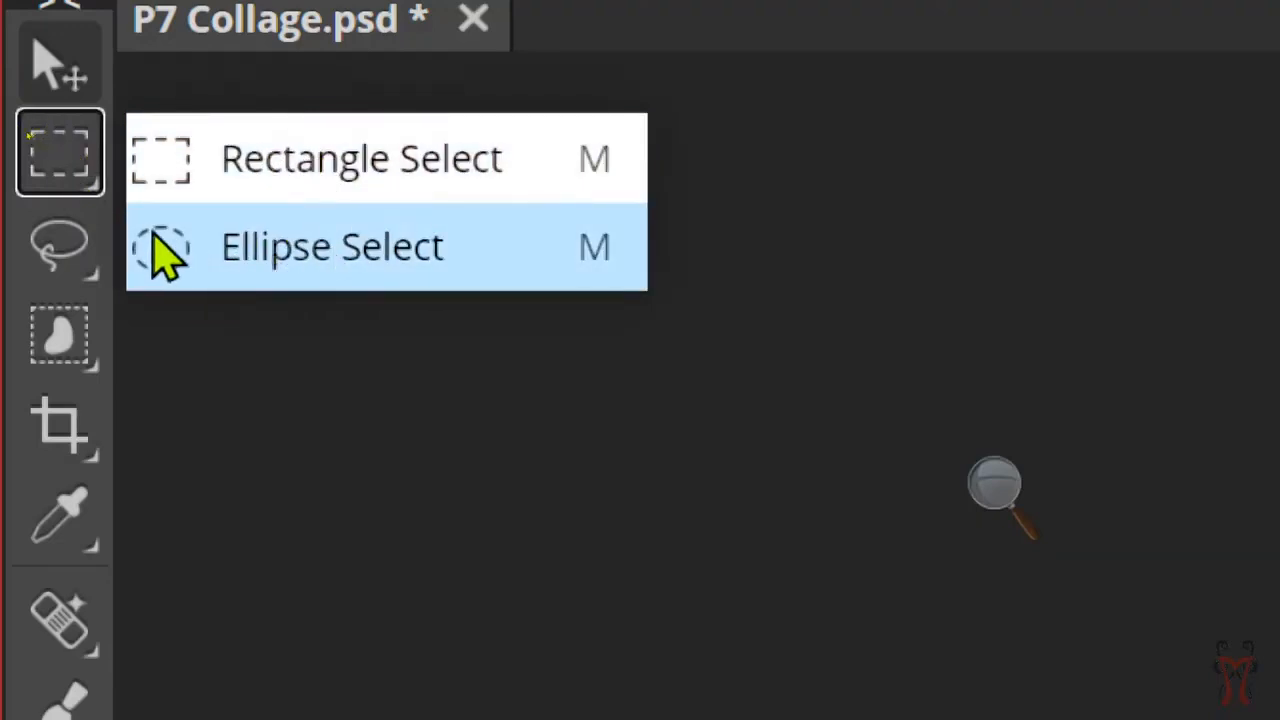
left_click(310, 255)
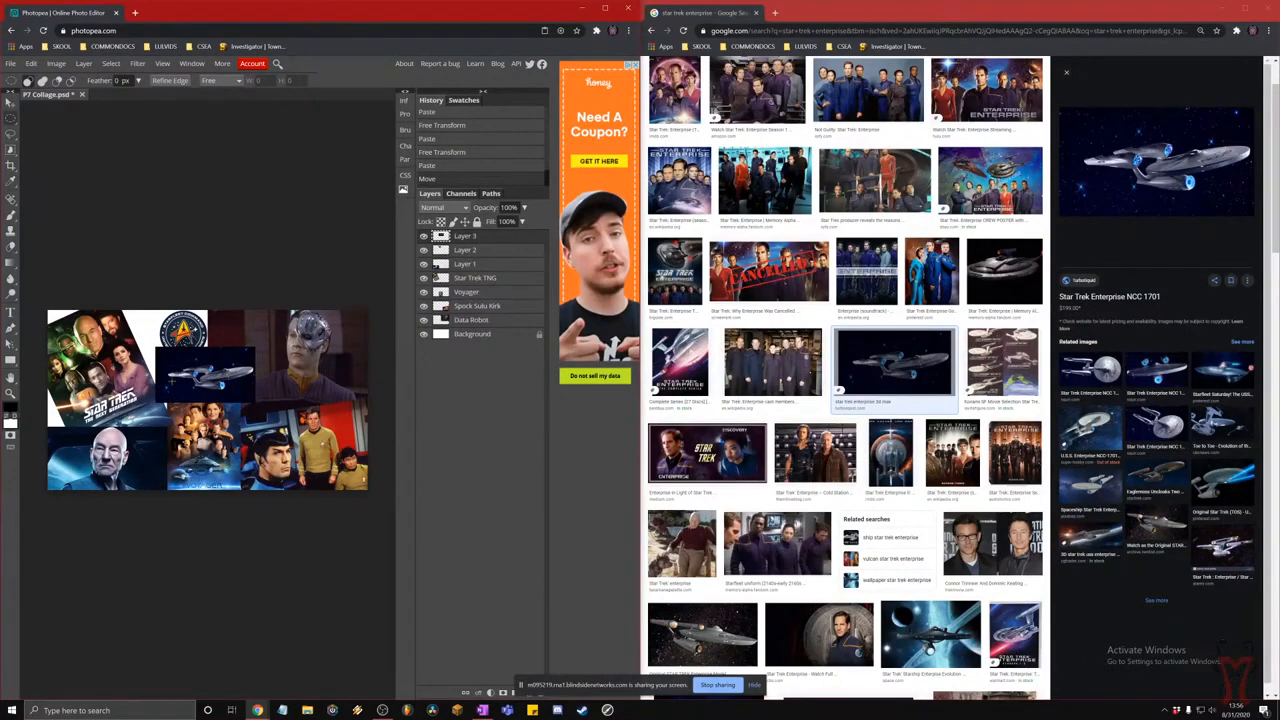
left_click_drag(162, 355, 255, 392)
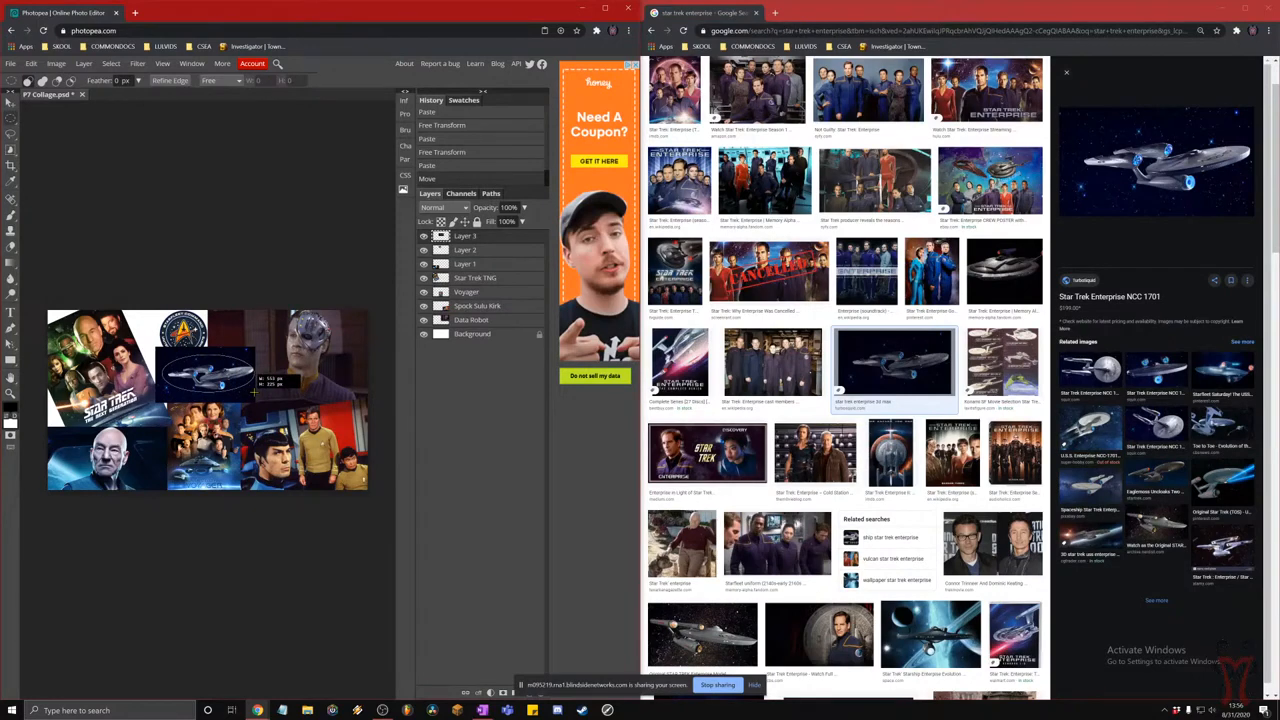
left_click_drag(255, 392, 255, 392)
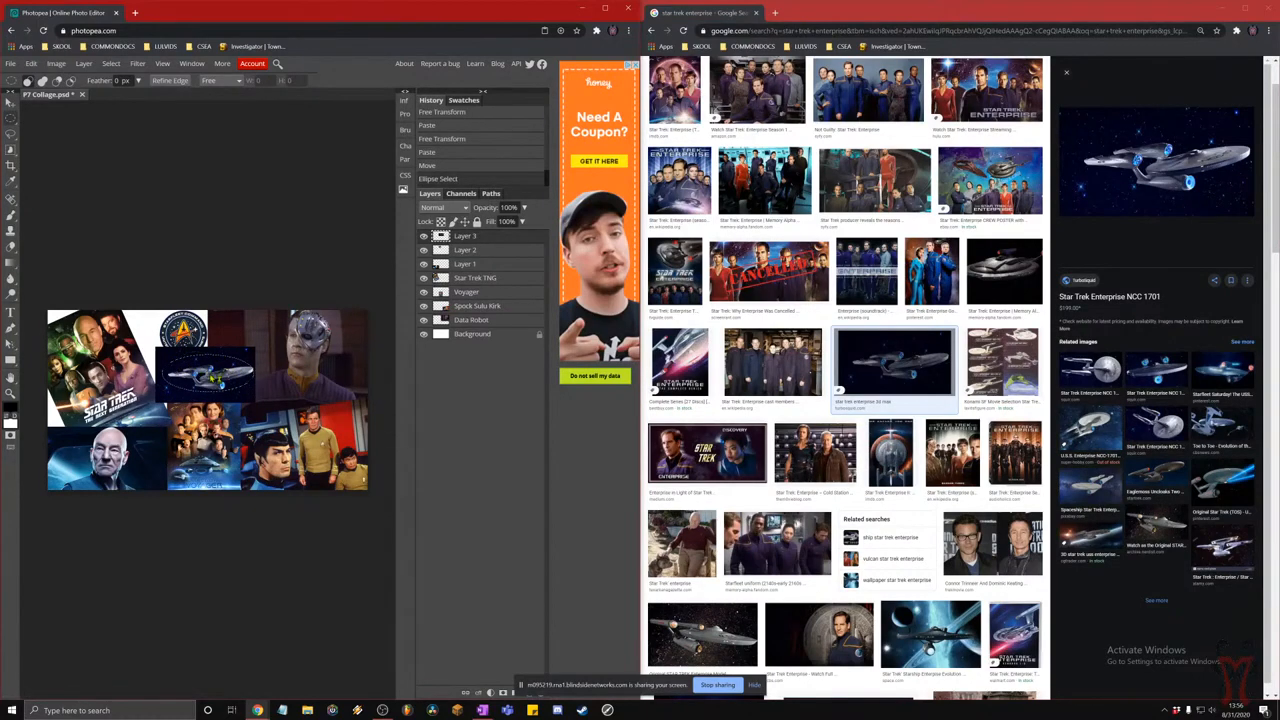
- Add a raster mask to the Enterprise layer from the elliptical selection, moving the screen-sharing bar out of the way
key("super+plus")
left_click_drag(520, 686, 746, 670)
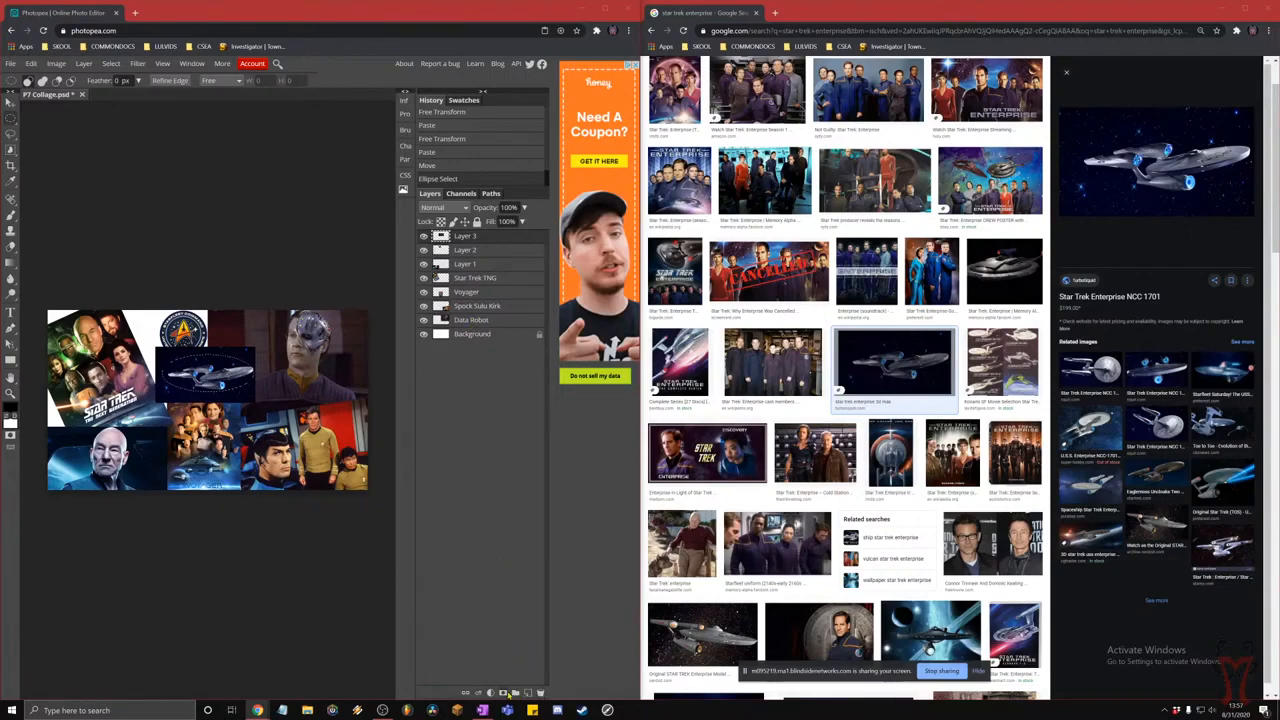
key("super+plus")
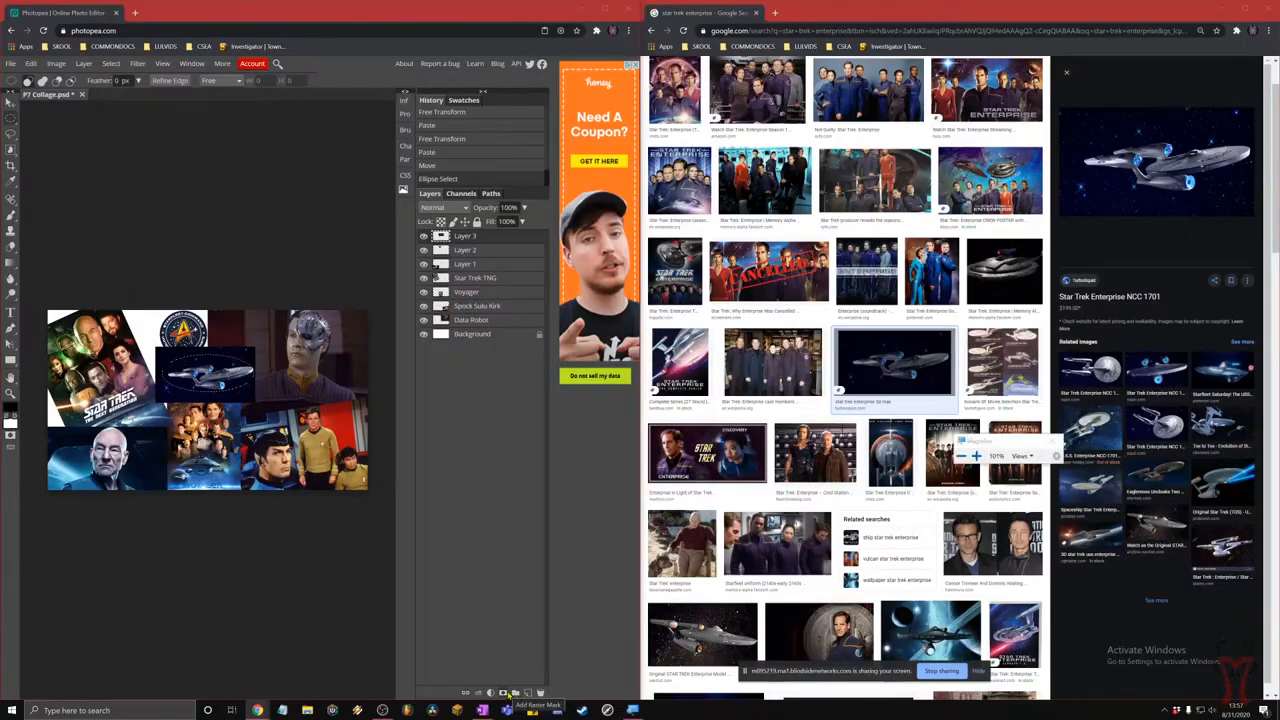
key("super+plus")
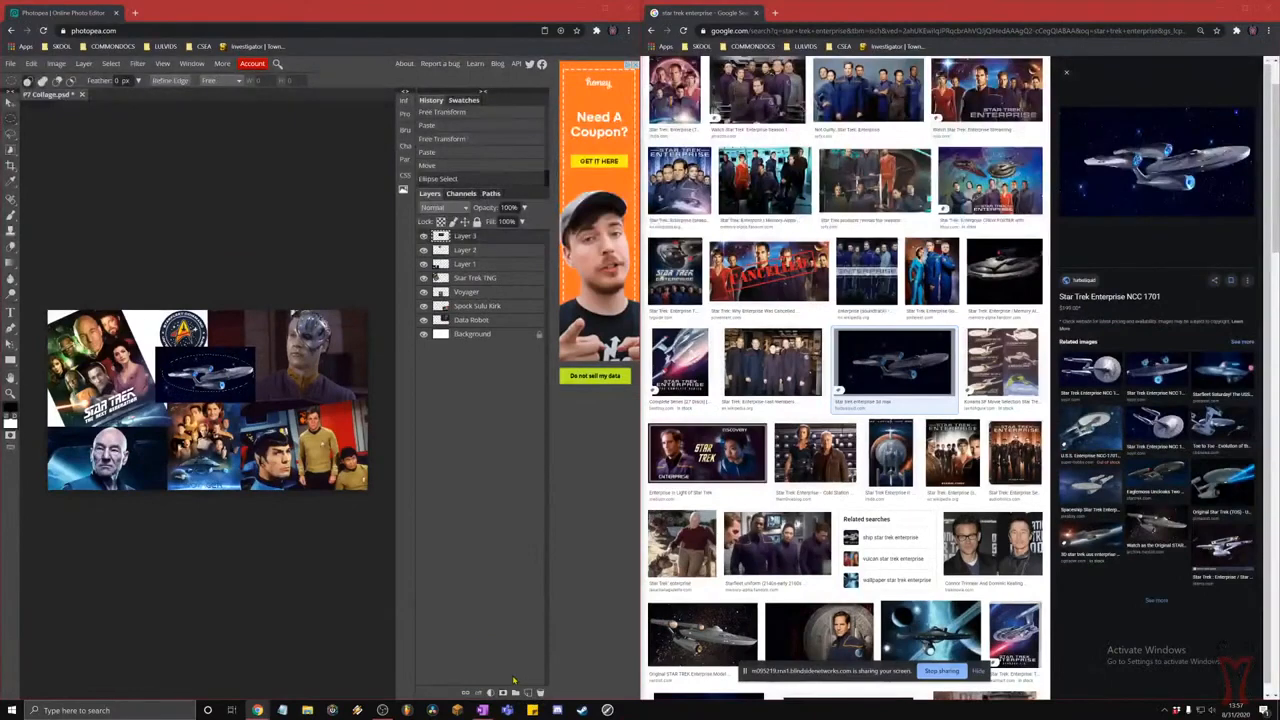
left_click(504, 692)
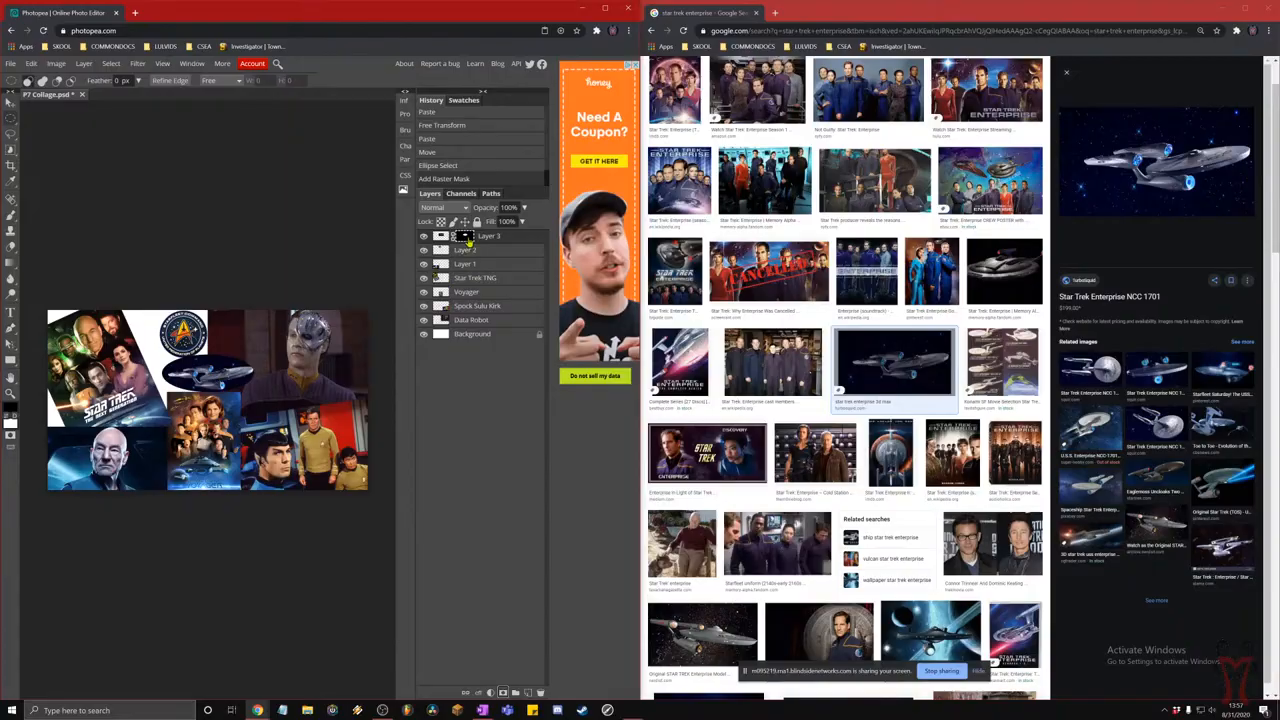
- Rename the masked ship layer as Enterprise and the emblem layer as Trek Logo
key("super+plus")
double_click(489, 237)
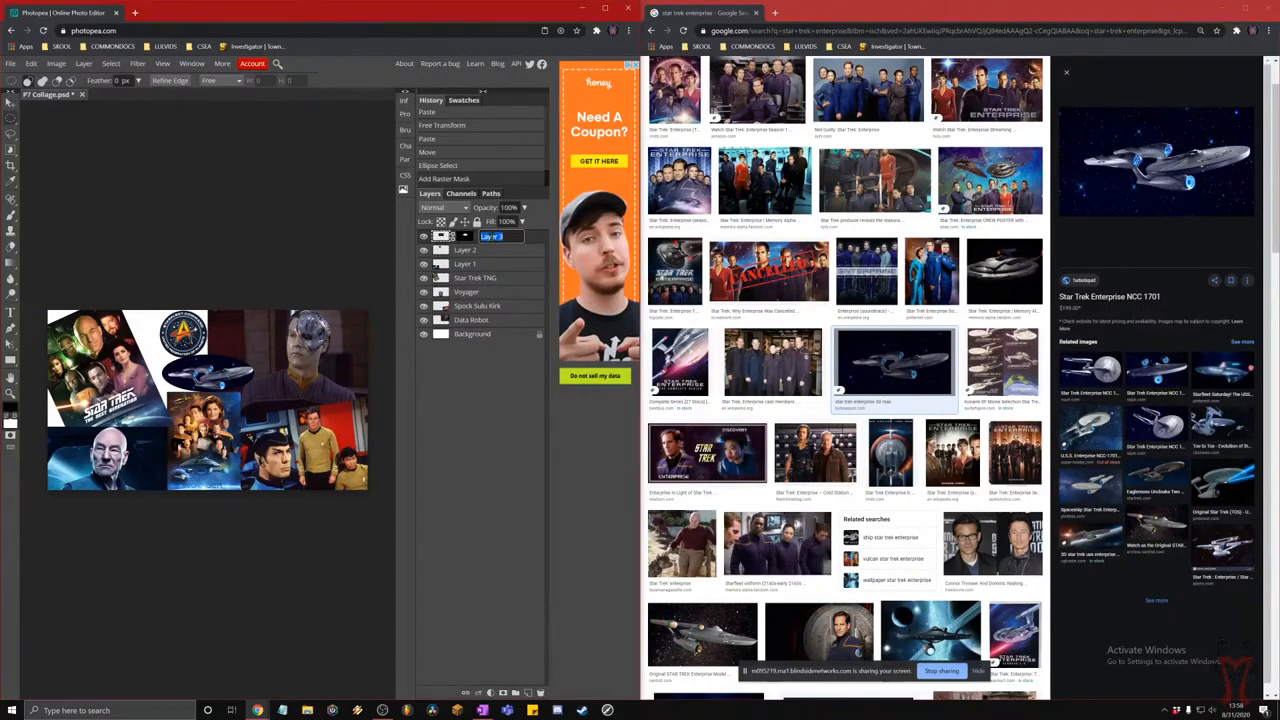
type("Enterprise")
key("Return")
double_click(467, 250)
type("Tre")
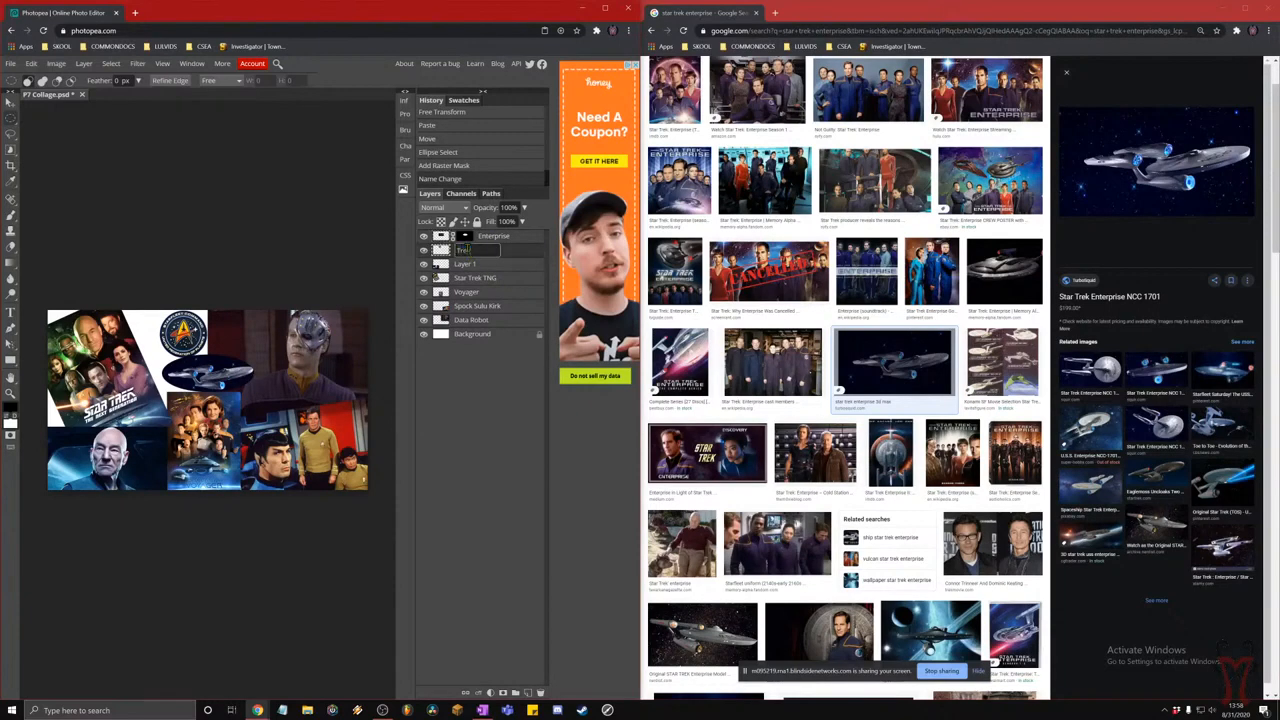
type("k Logo")
key("Return")
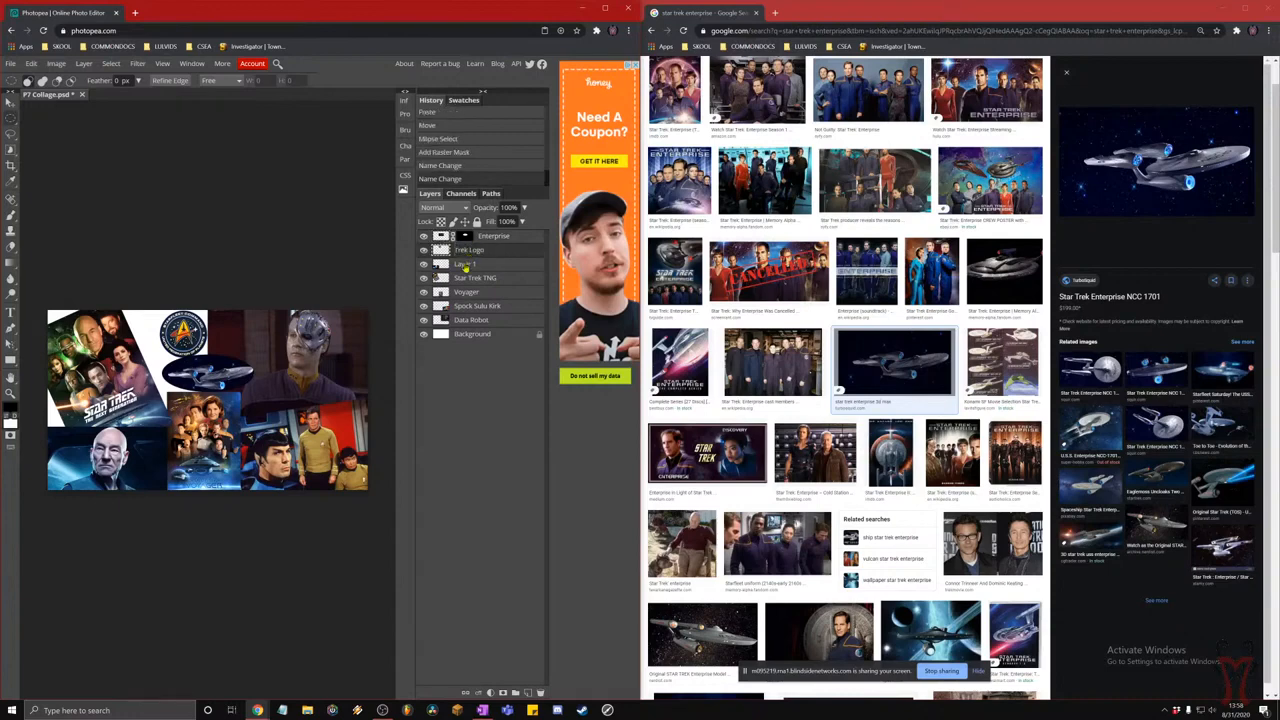
- Rename Layer 1 as Picard
double_click(465, 264)
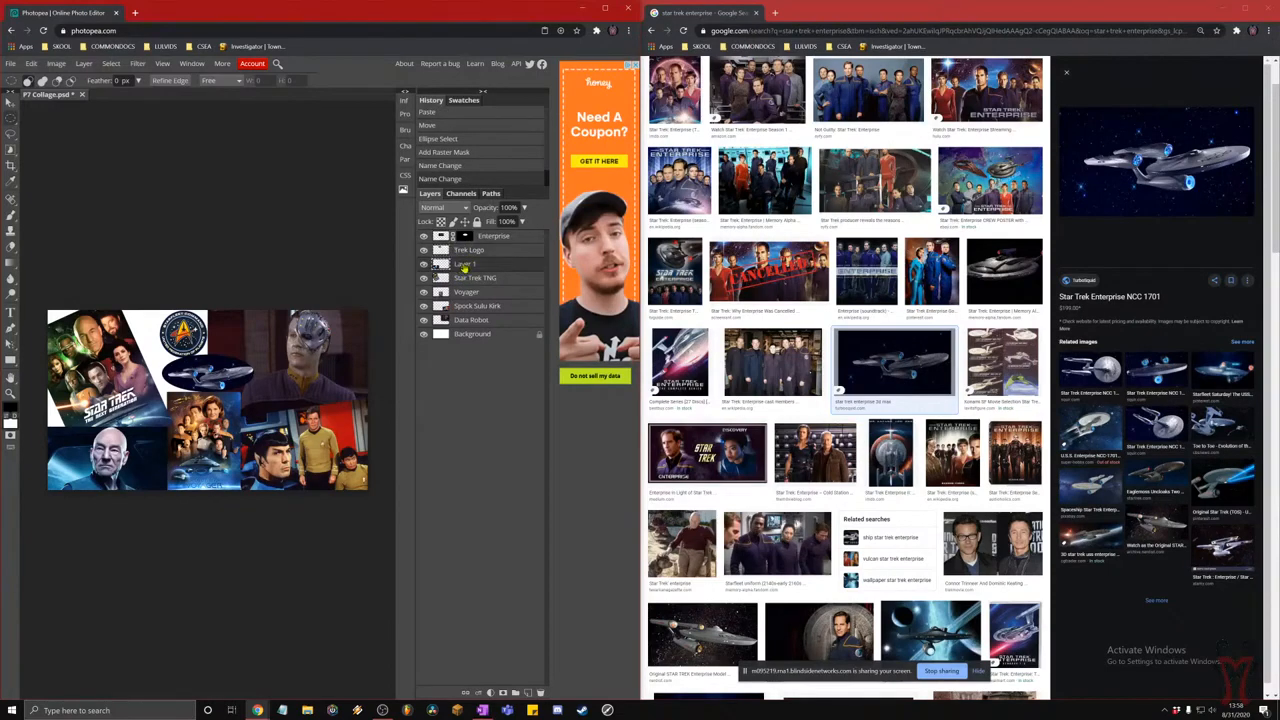
double_click(465, 265)
type("Picard")
key("Return")
- Select the Picard layer with the Move tool and nudge its image slightly upward
left_click(473, 307)
left_click(469, 295)
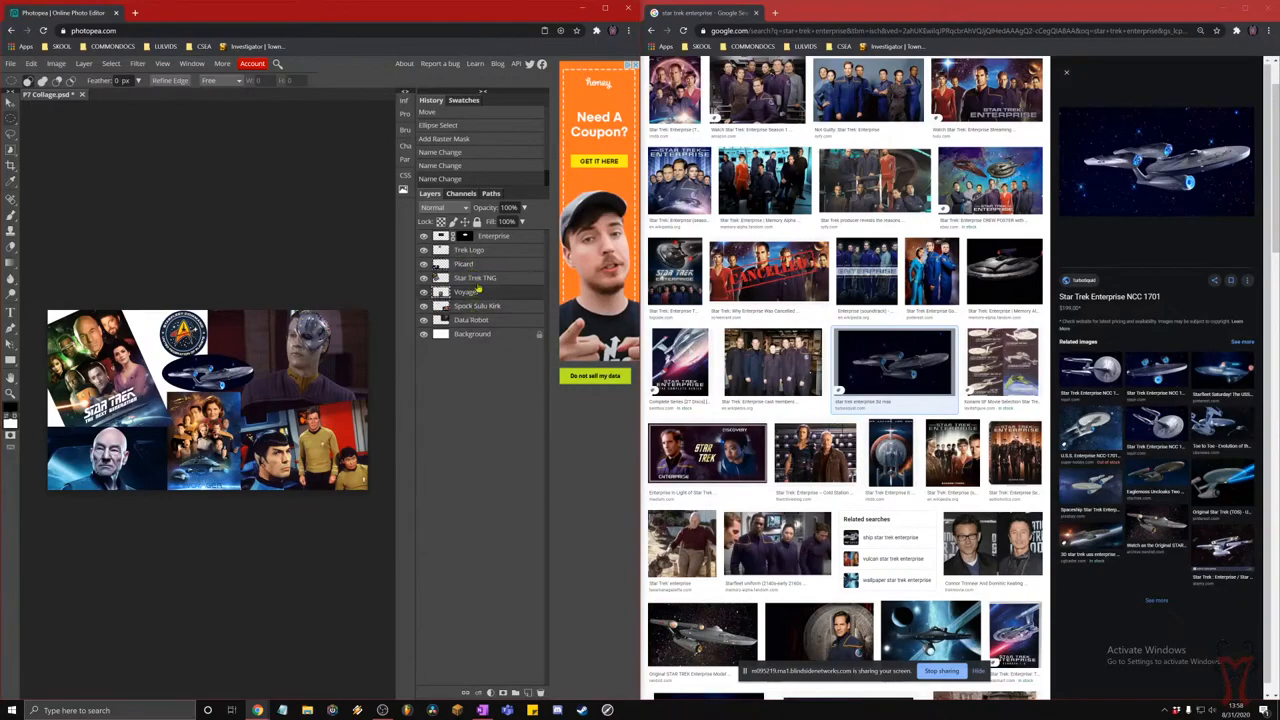
left_click(470, 265)
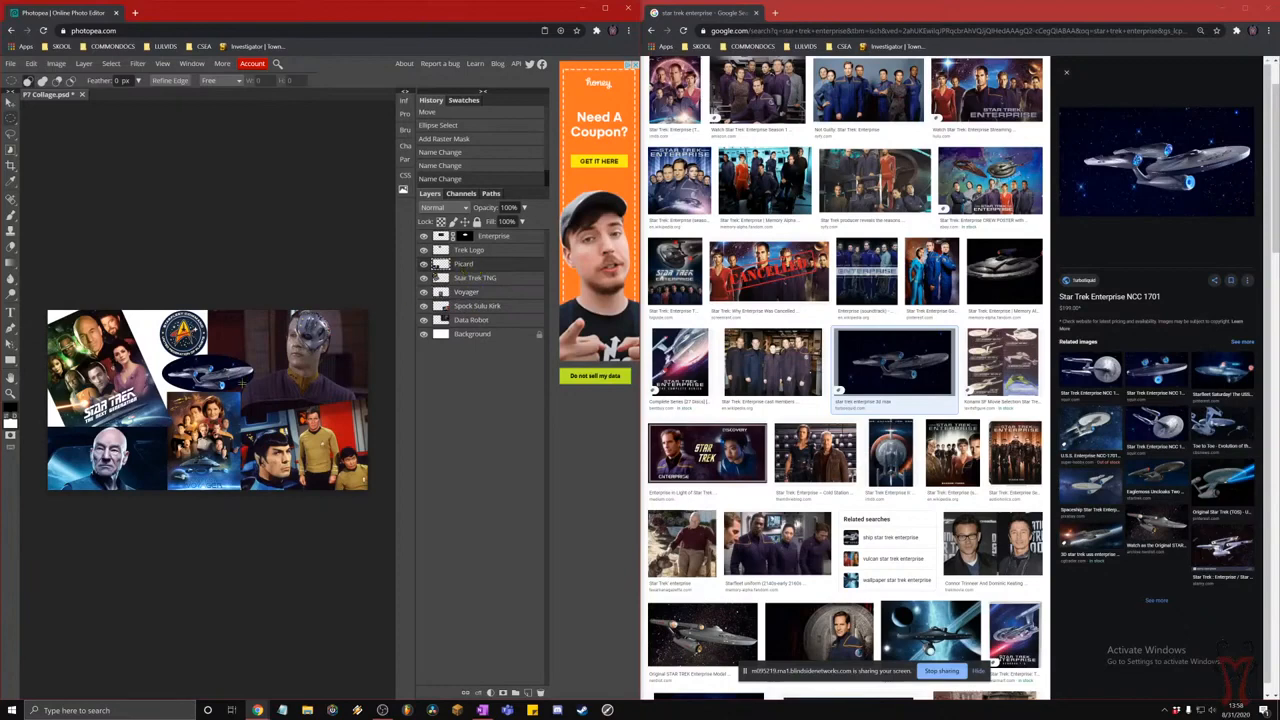
left_click(10, 102)
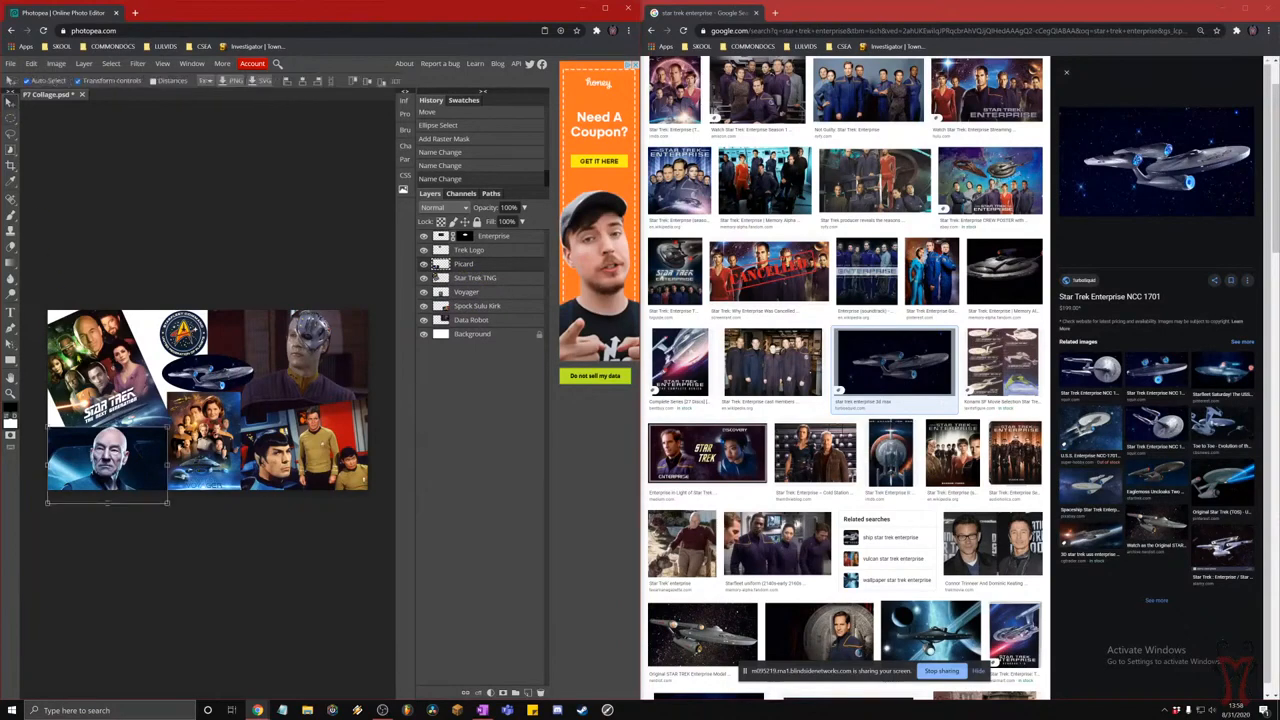
left_click_drag(128, 476, 134, 474)
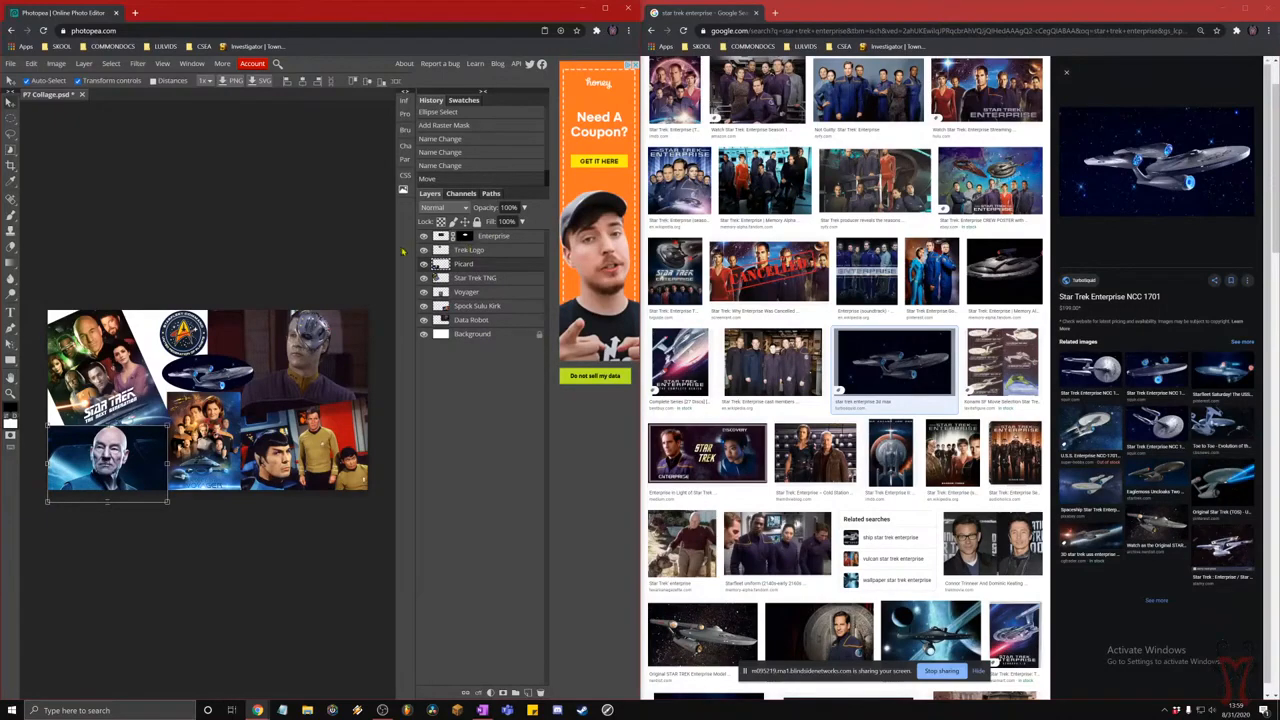
- Select the Enterprise layer and add a Stroke layer style to it
left_click(491, 292)
left_click(492, 252)
left_click(512, 240)
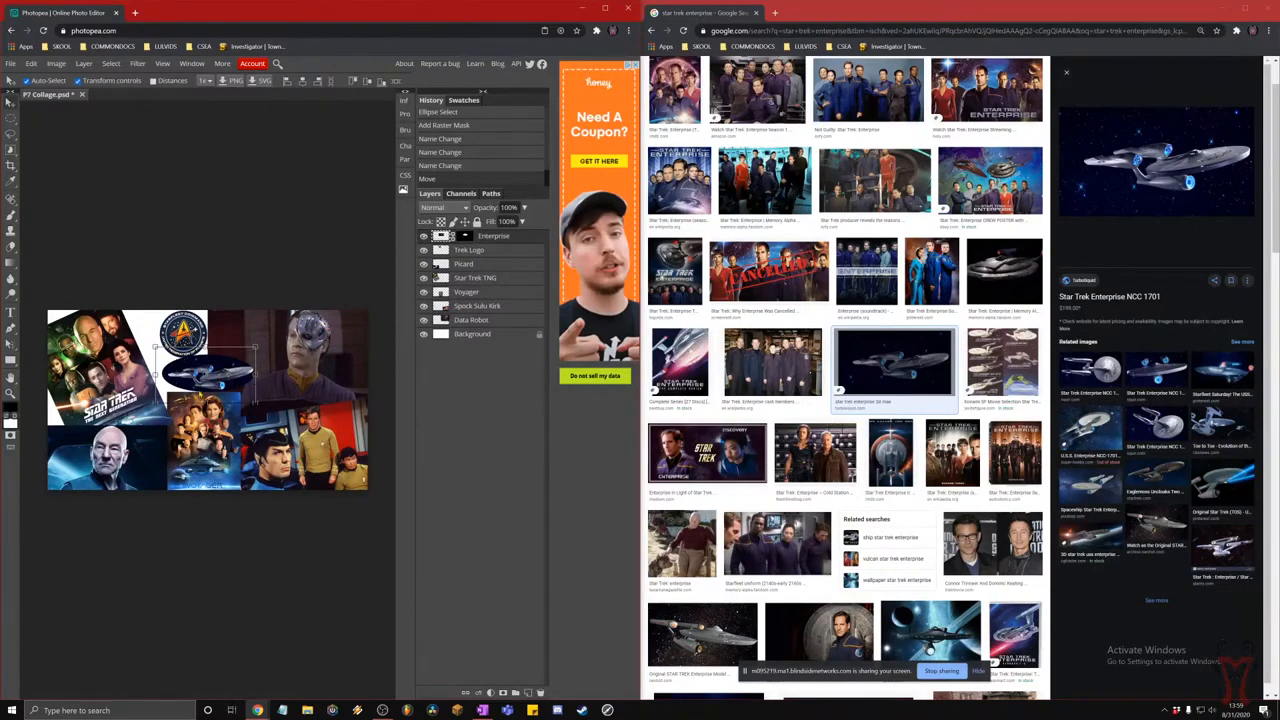
key("super+plus")
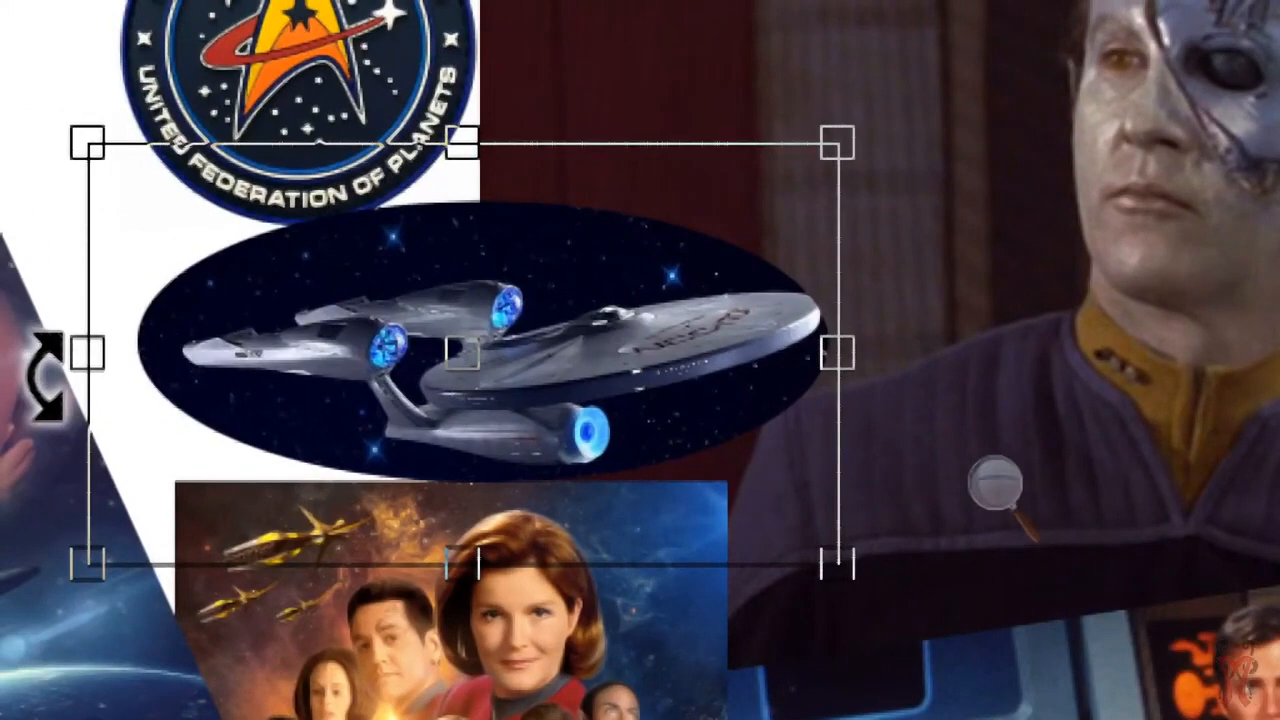
key("super+Escape")
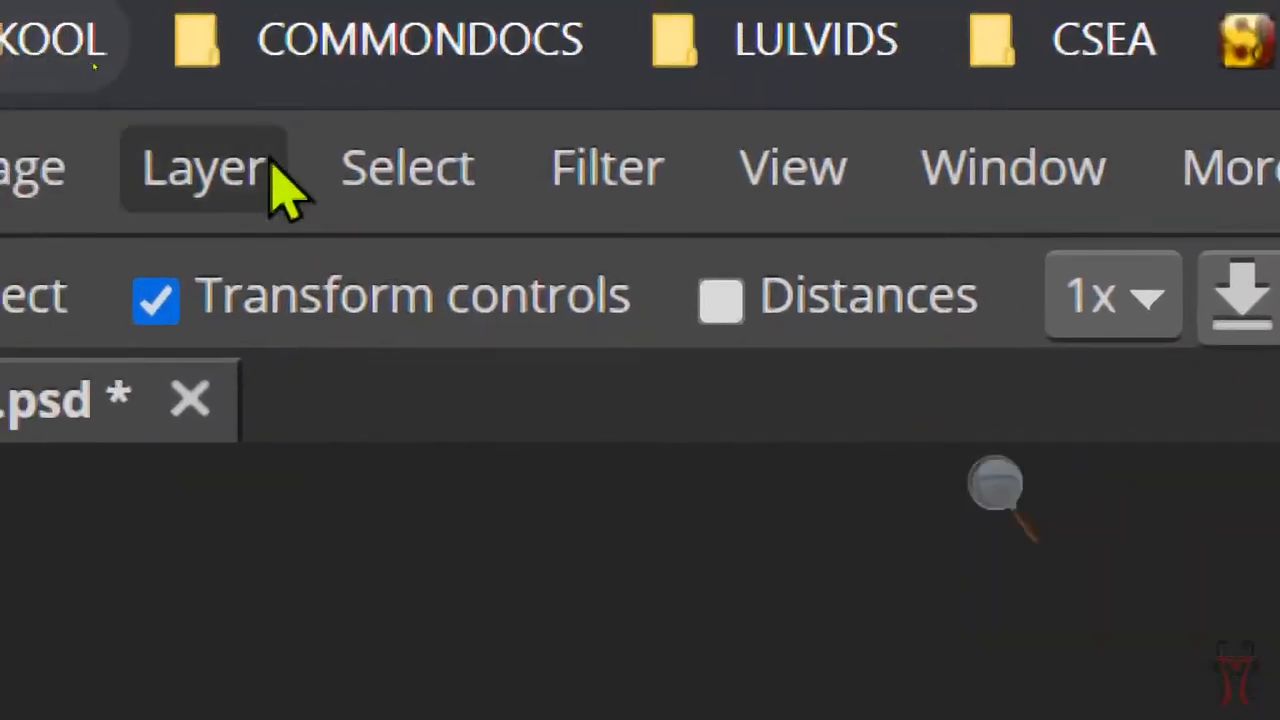
left_click(88, 63)
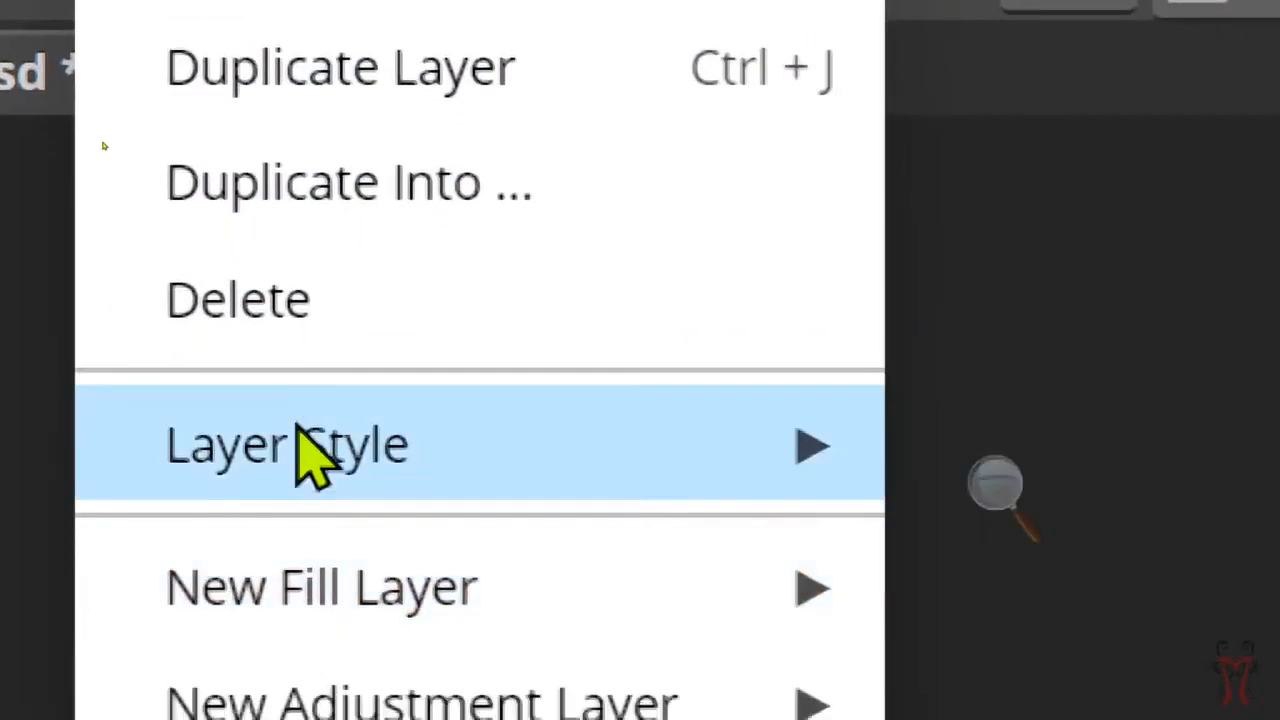
mouse_move(318, 495)
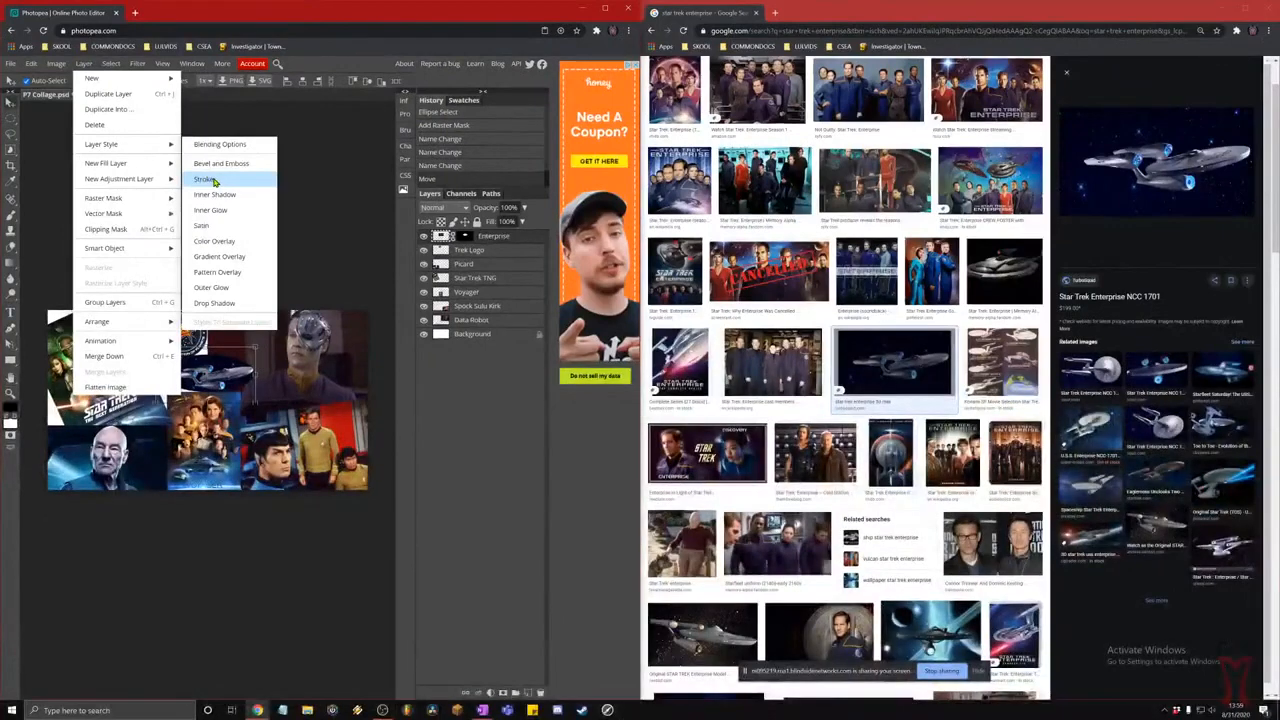
left_click(205, 179)
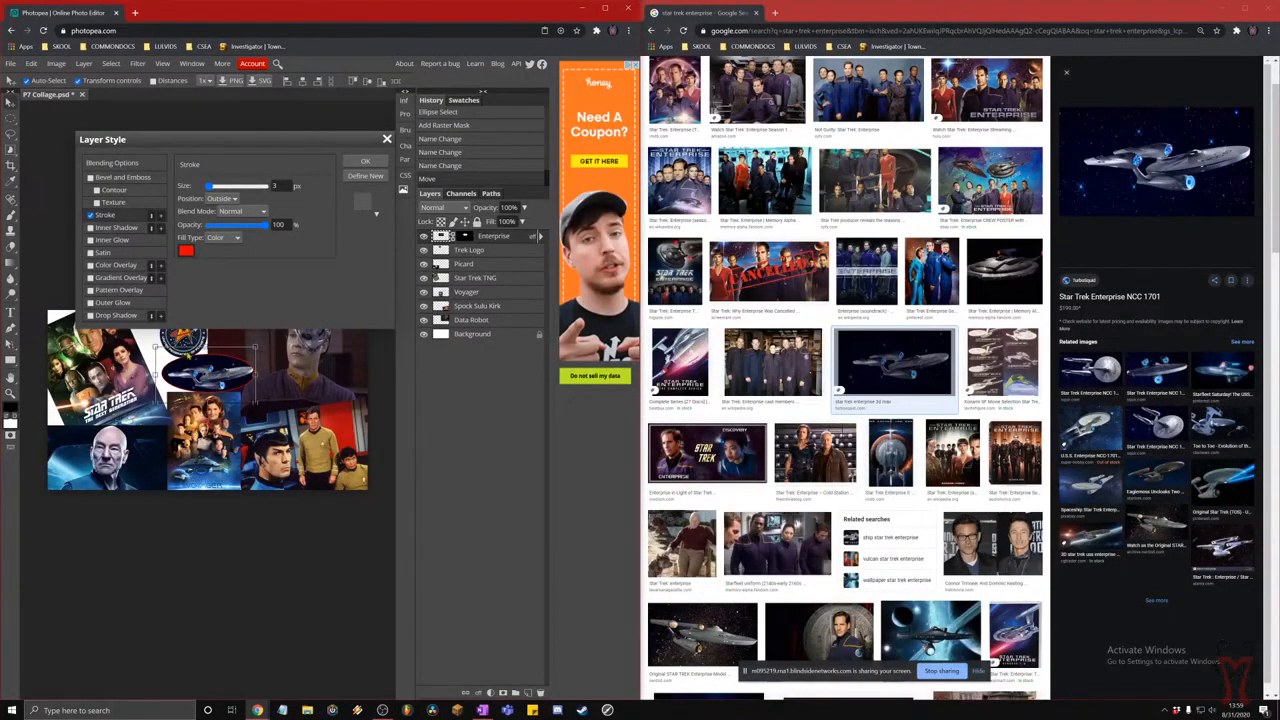
- Move the Layer Style dialog clear of the ship and set the stroke size to 30 px
left_click_drag(232, 145, 416, 326)
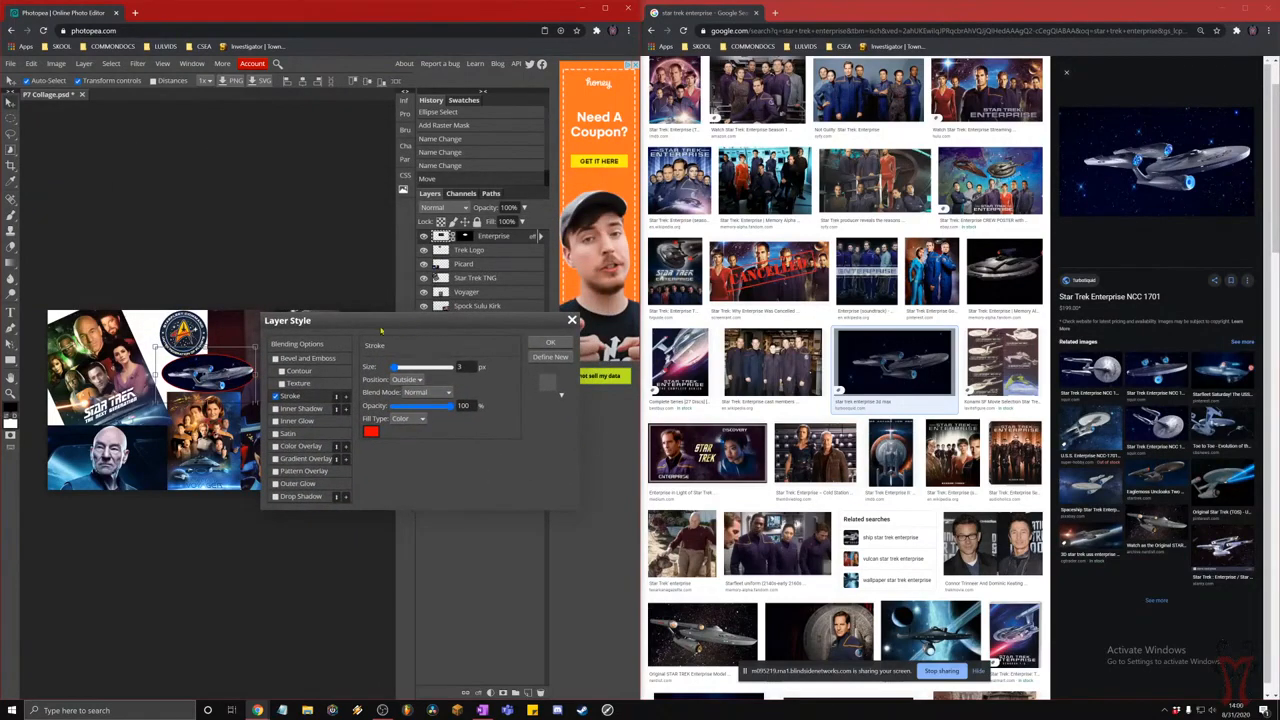
key("super+plus")
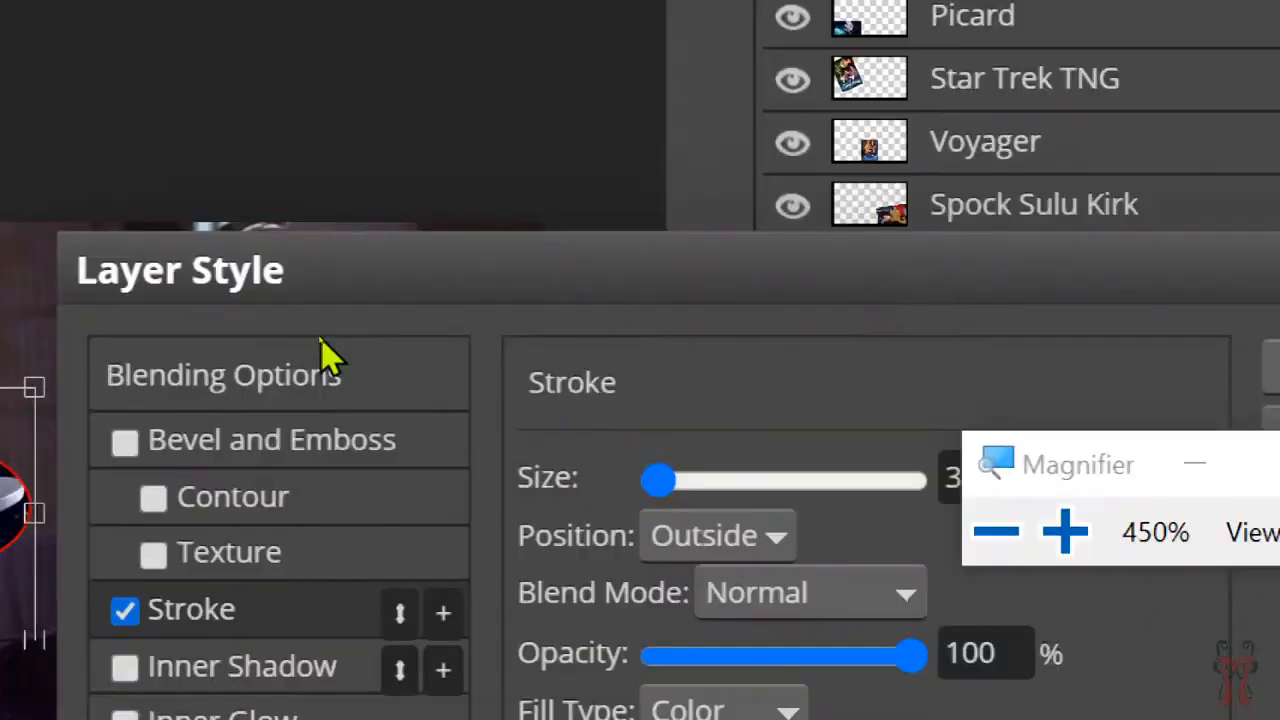
key("super+minus")
key("super+minus")
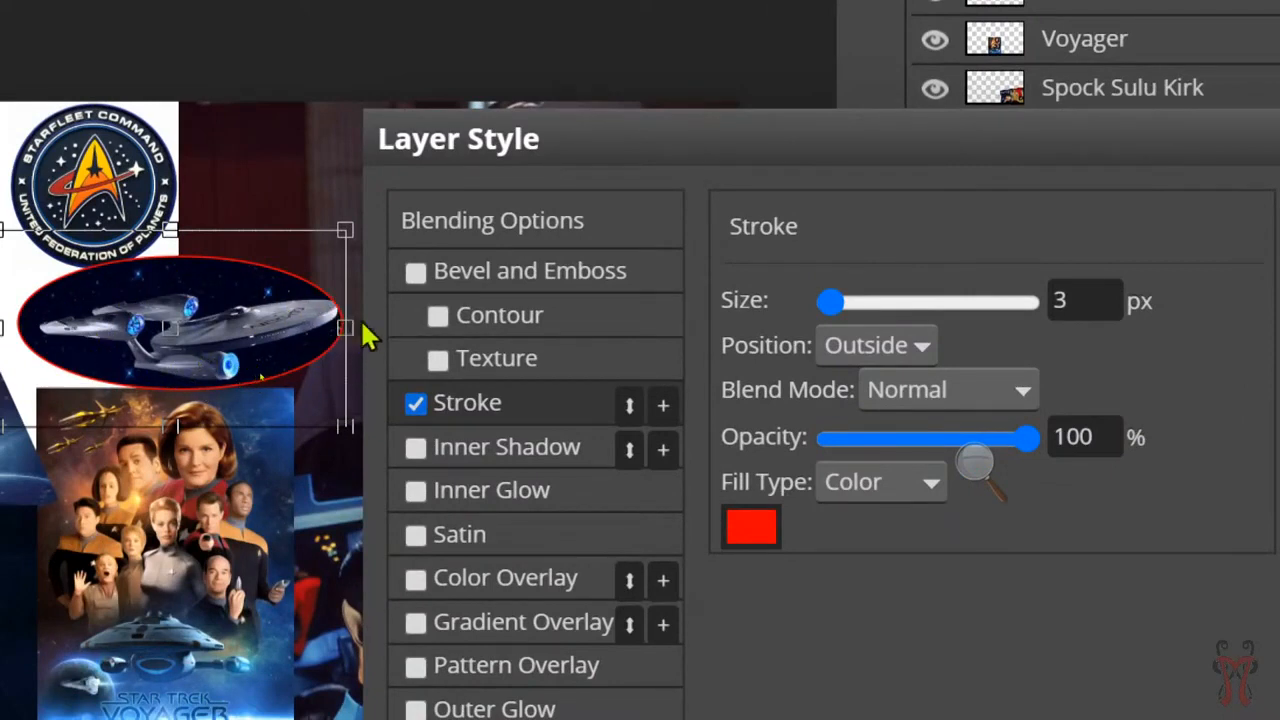
mouse_move(837, 318)
left_mouse_down()
mouse_move(893, 308)
mouse_move(845, 308)
mouse_move(886, 310)
mouse_move(859, 306)
left_mouse_up()
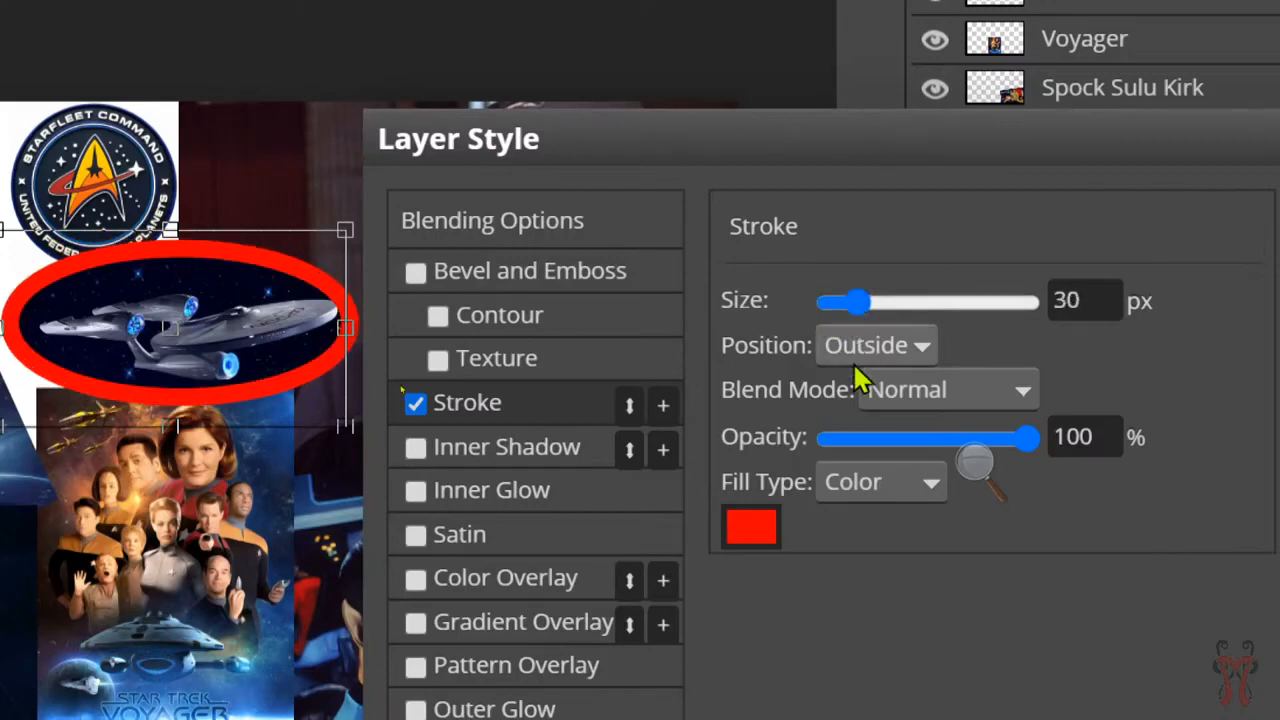
- Set the Enterprise stroke colour to dark blue 0120b8 by sampling the glow on the ship's engine, and apply the layer style
left_click(762, 530)
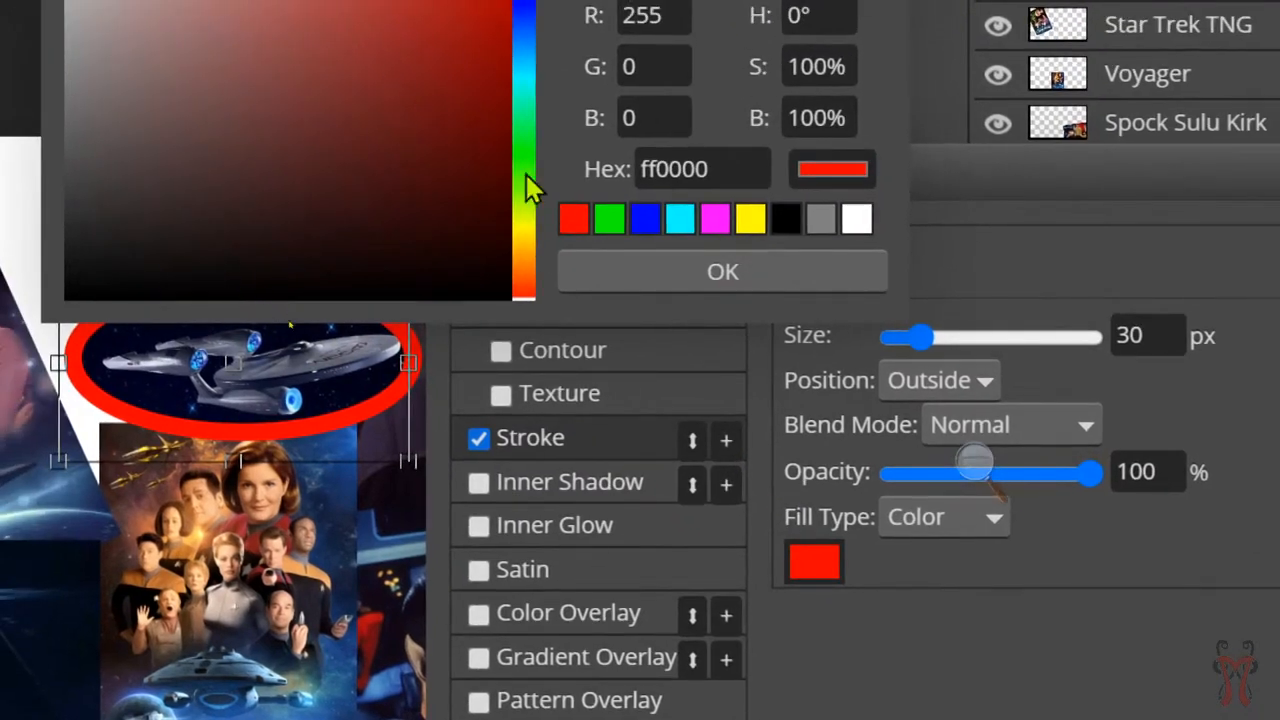
left_click_drag(527, 175, 520, 125)
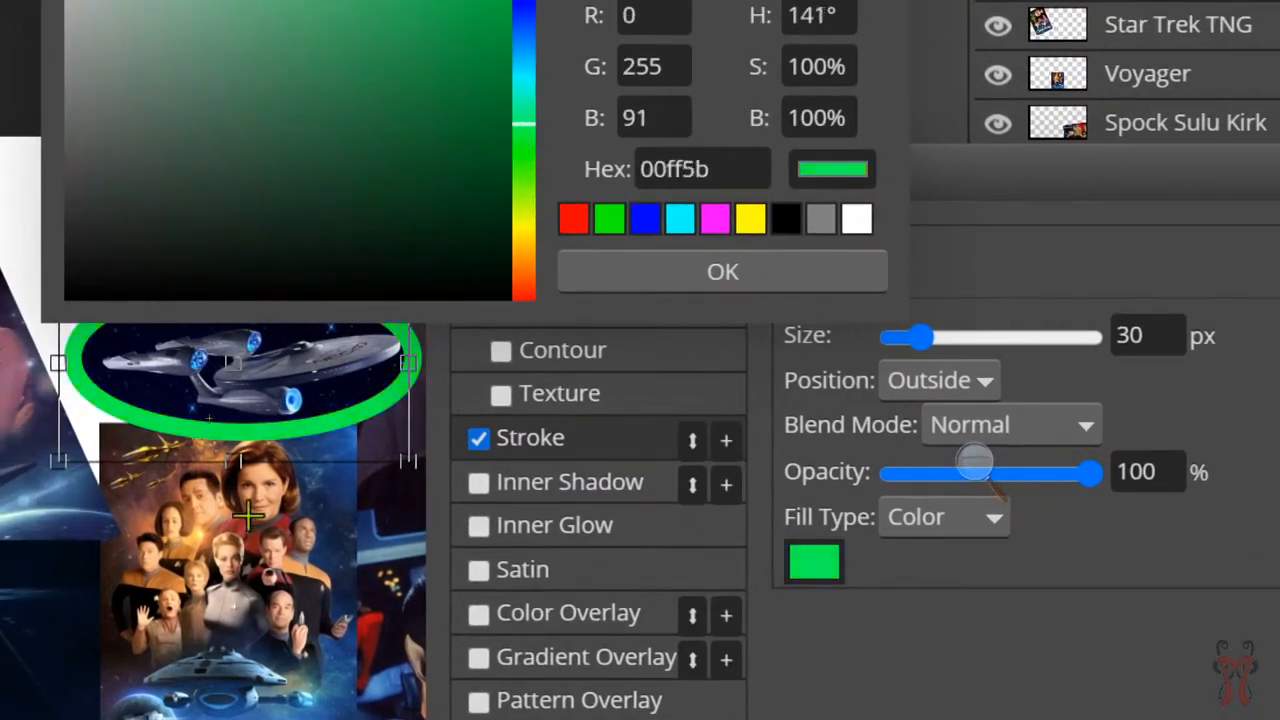
left_click(331, 403)
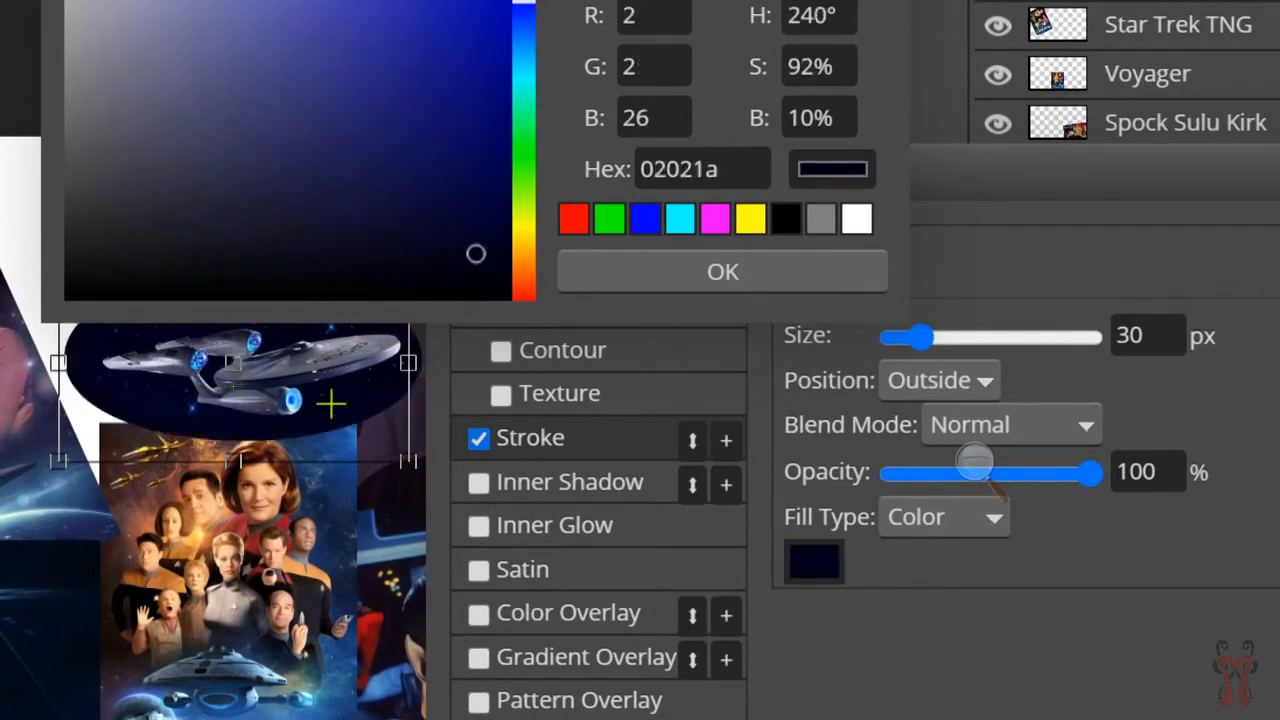
left_click(290, 398)
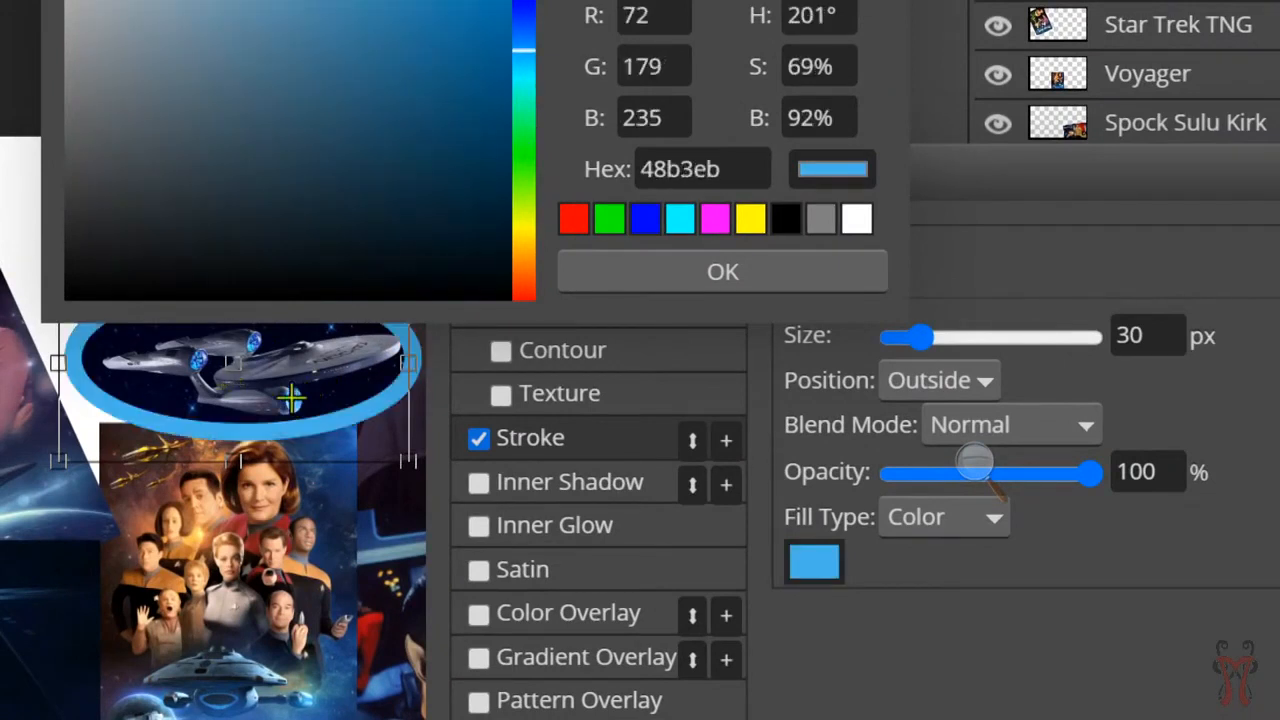
left_click(291, 399)
left_click(293, 400)
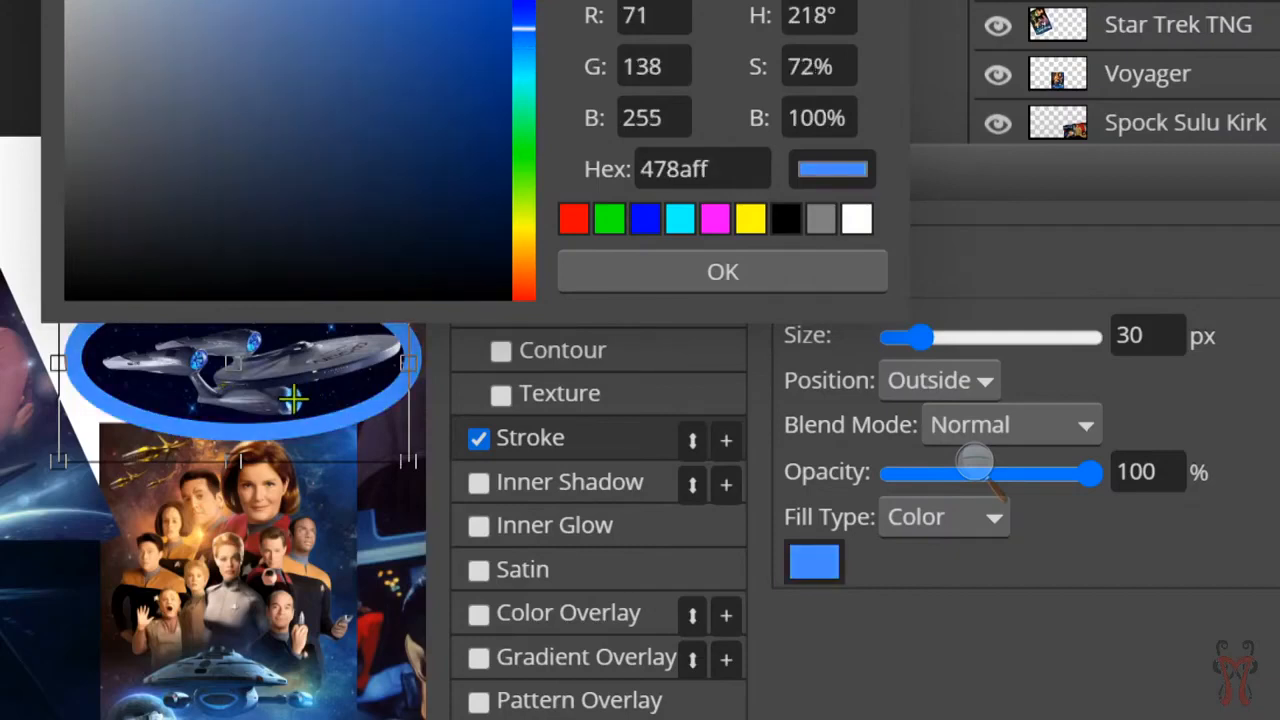
left_click(289, 400)
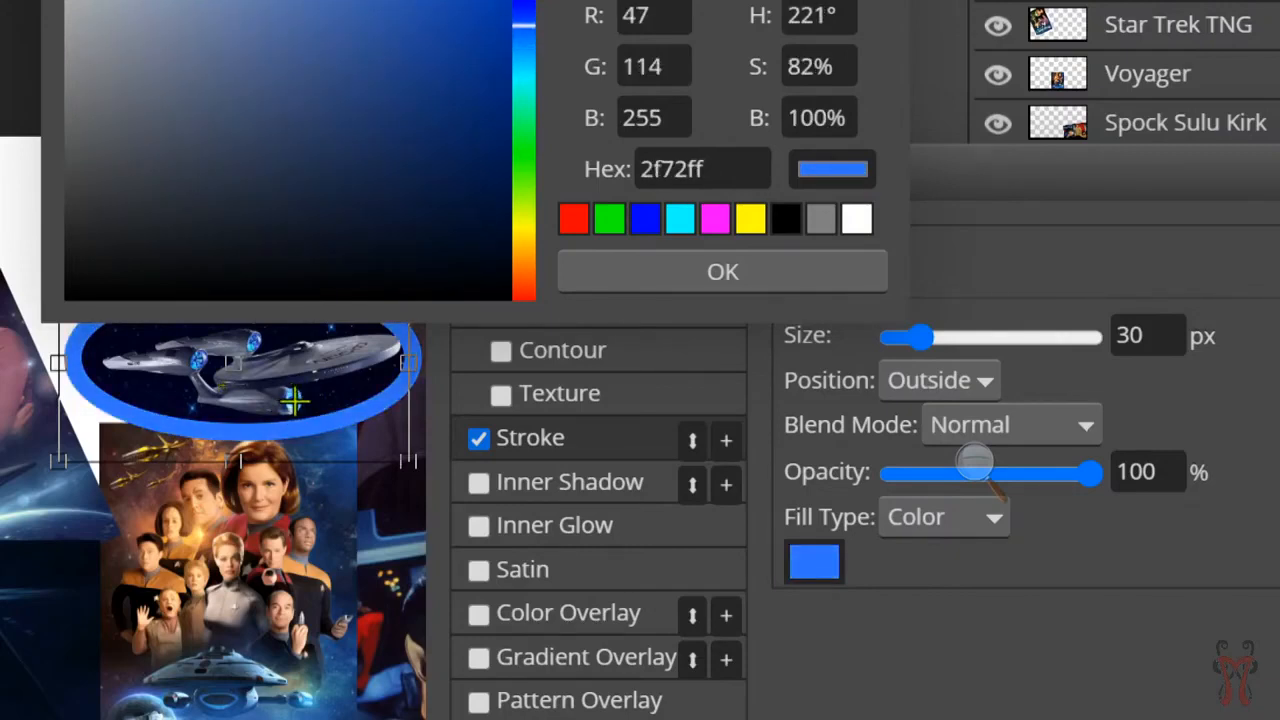
left_click(290, 400)
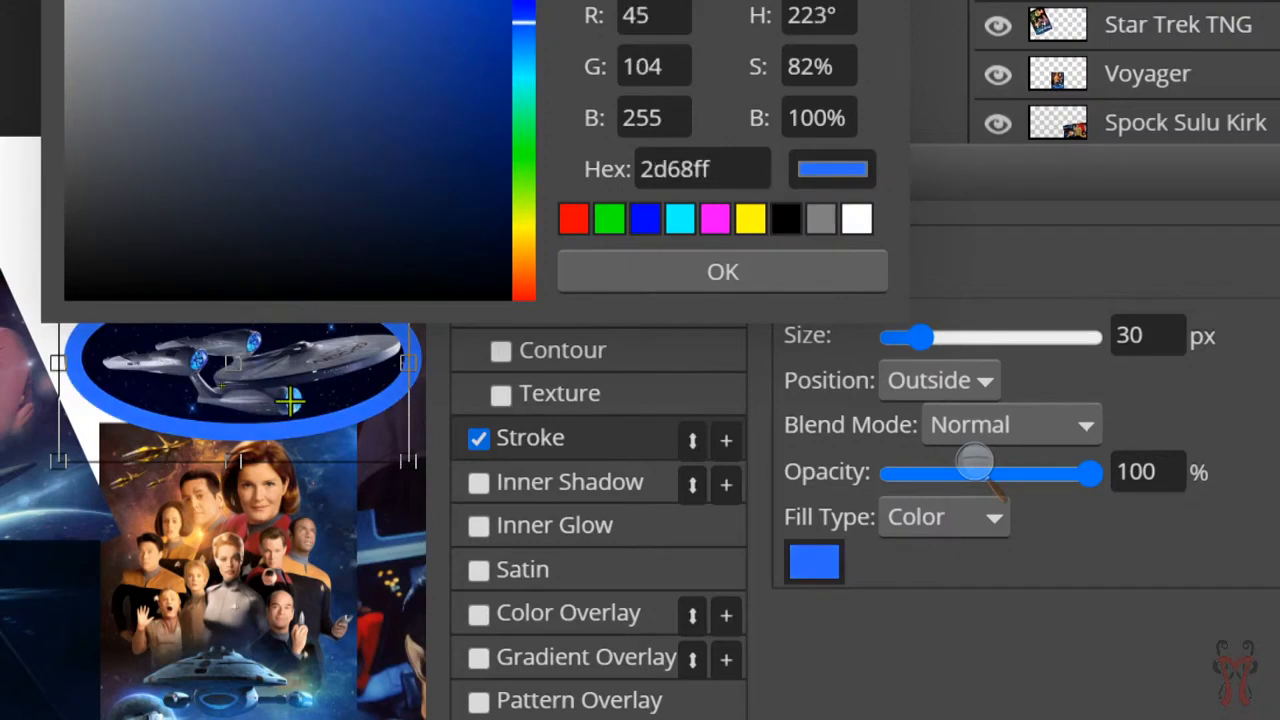
left_click(290, 400)
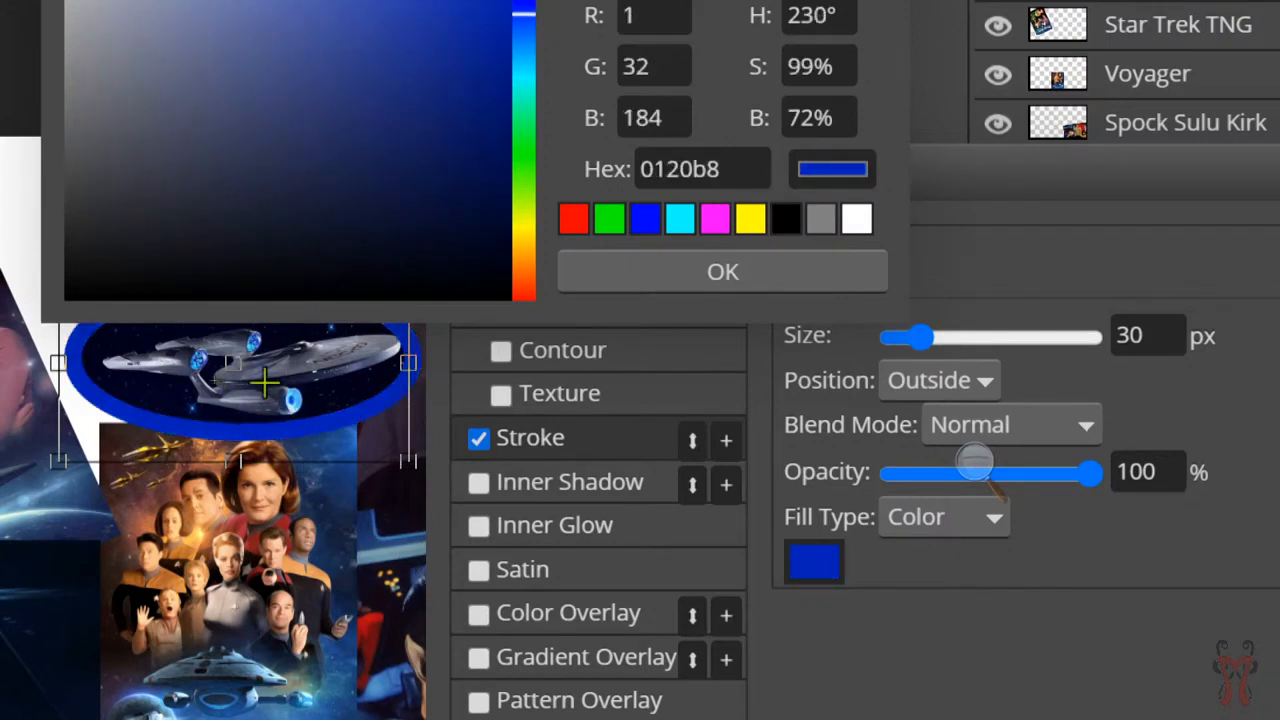
left_click(688, 289)
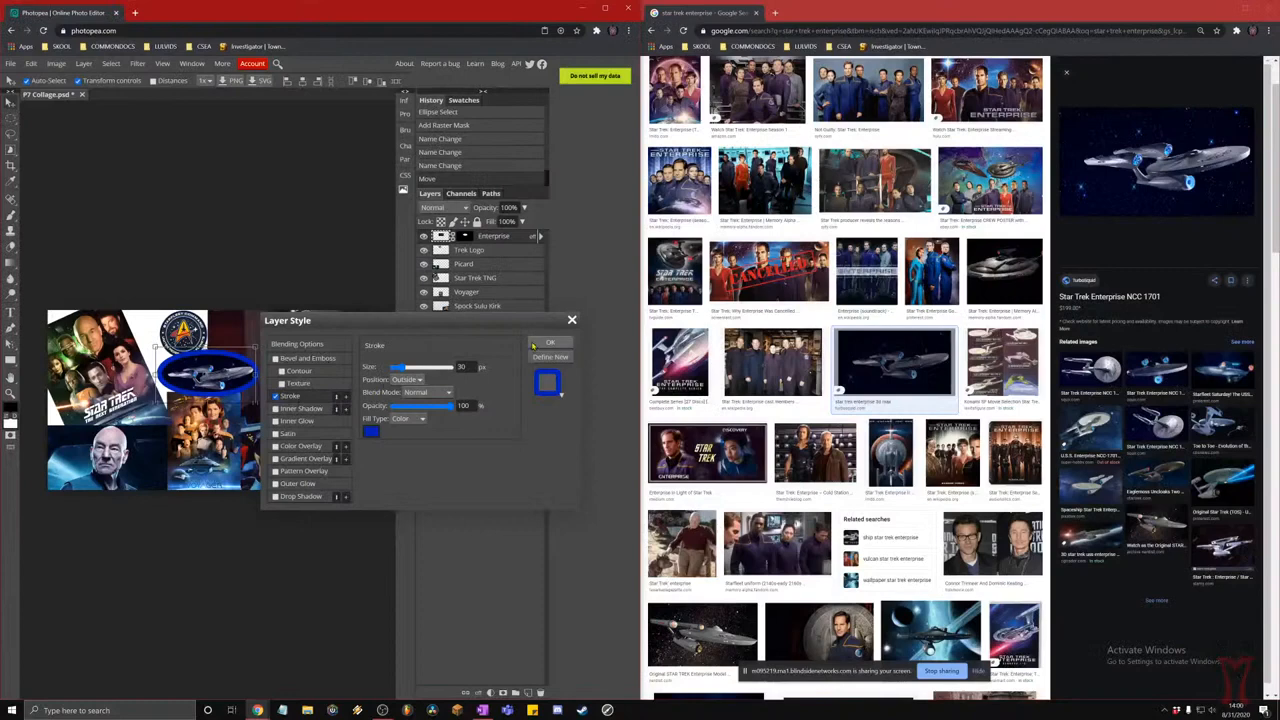
left_click(549, 343)
- Move the Enterprise oval between the logo and the Voyager poster and rotate it -16.9° with Free Transform
mouse_move(233, 383)
left_mouse_down()
mouse_move(285, 370)
mouse_move(305, 390)
mouse_move(231, 390)
mouse_move(303, 390)
mouse_move(225, 440)
mouse_move(244, 398)
mouse_move(216, 400)
left_mouse_up()
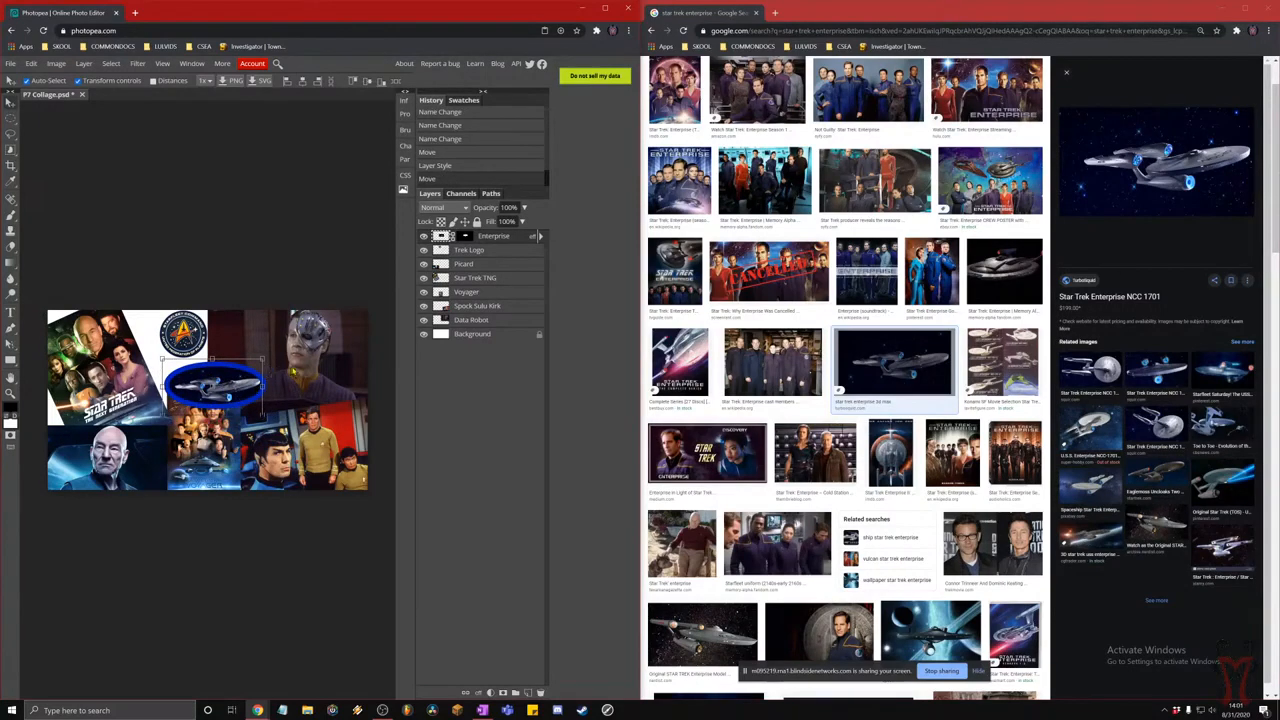
mouse_move(225, 388)
left_mouse_down()
mouse_move(193, 386)
mouse_move(240, 416)
mouse_move(247, 408)
mouse_move(210, 386)
left_mouse_up()
key("ctrl+t")
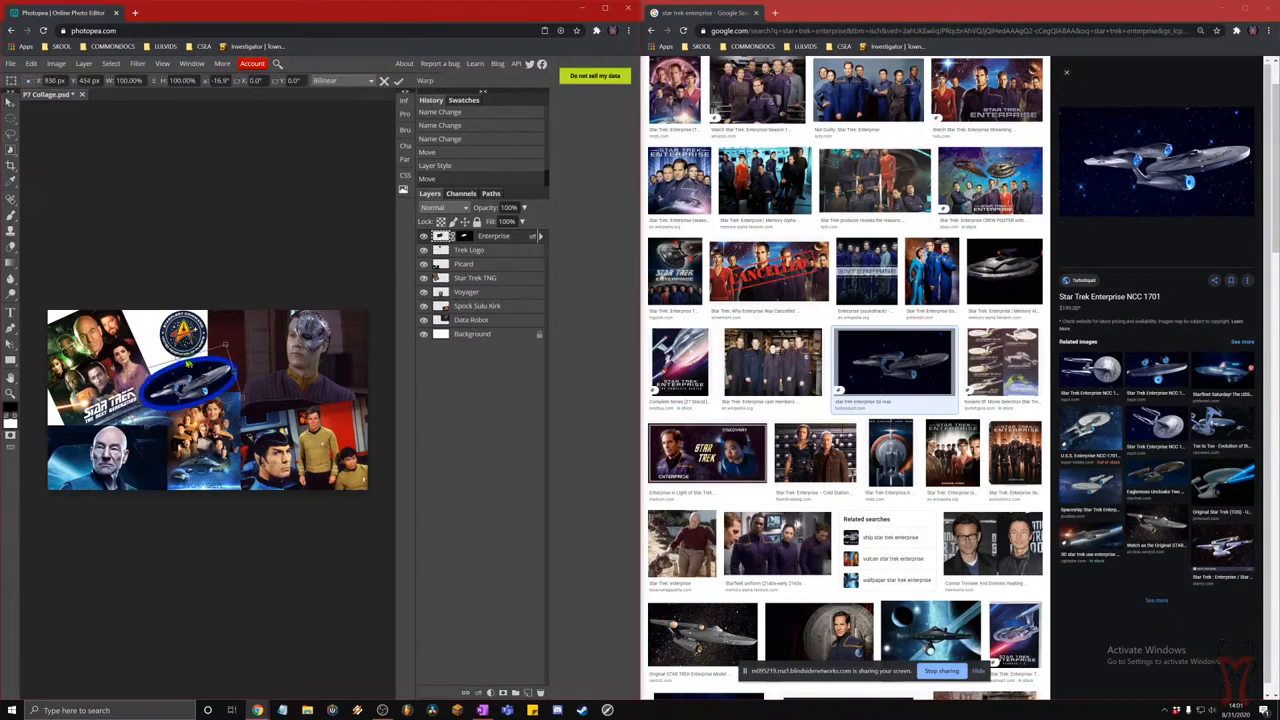
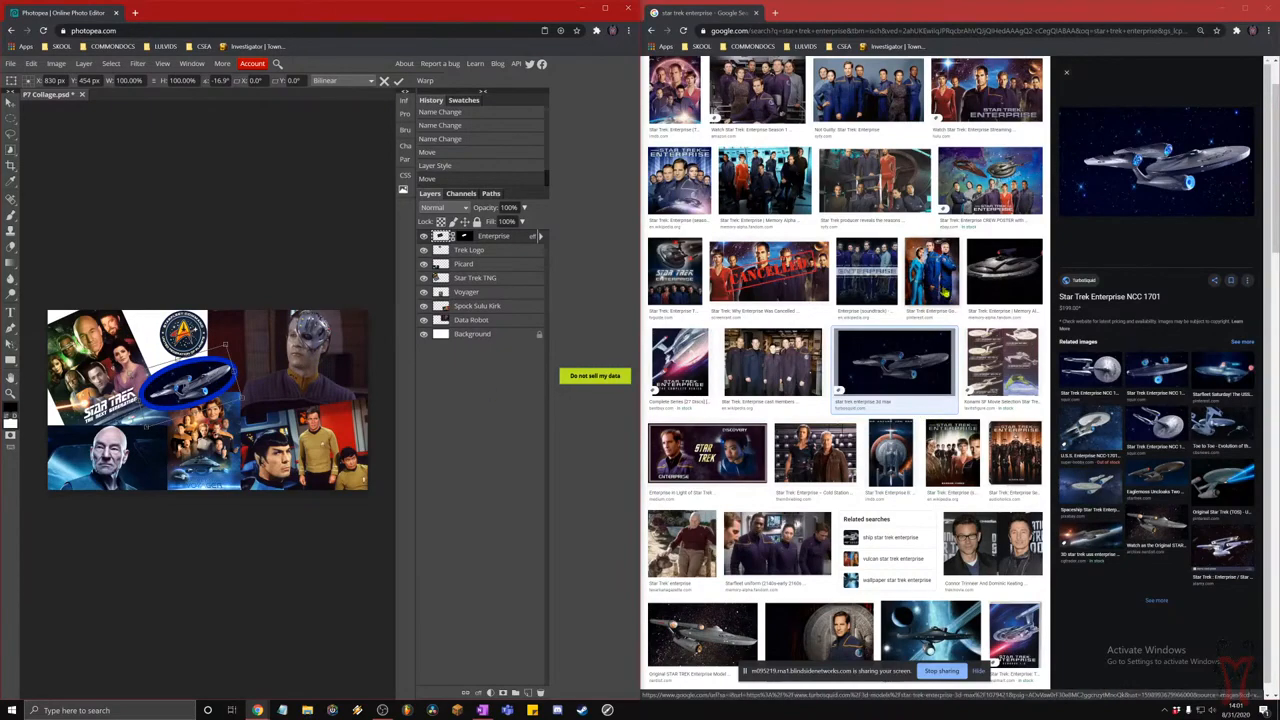
- Switch to the Google Images window and change the search to "star trek"
scroll(890, 500, "down", 3)
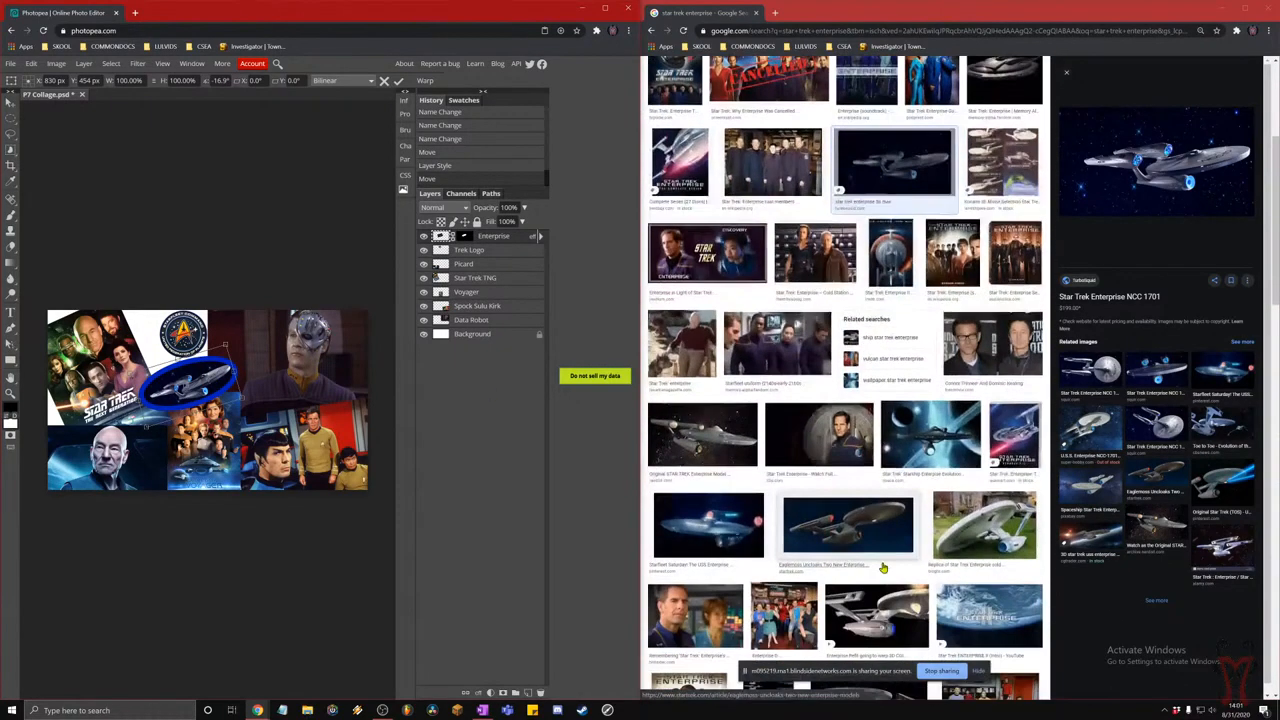
scroll(883, 568, "up", 1)
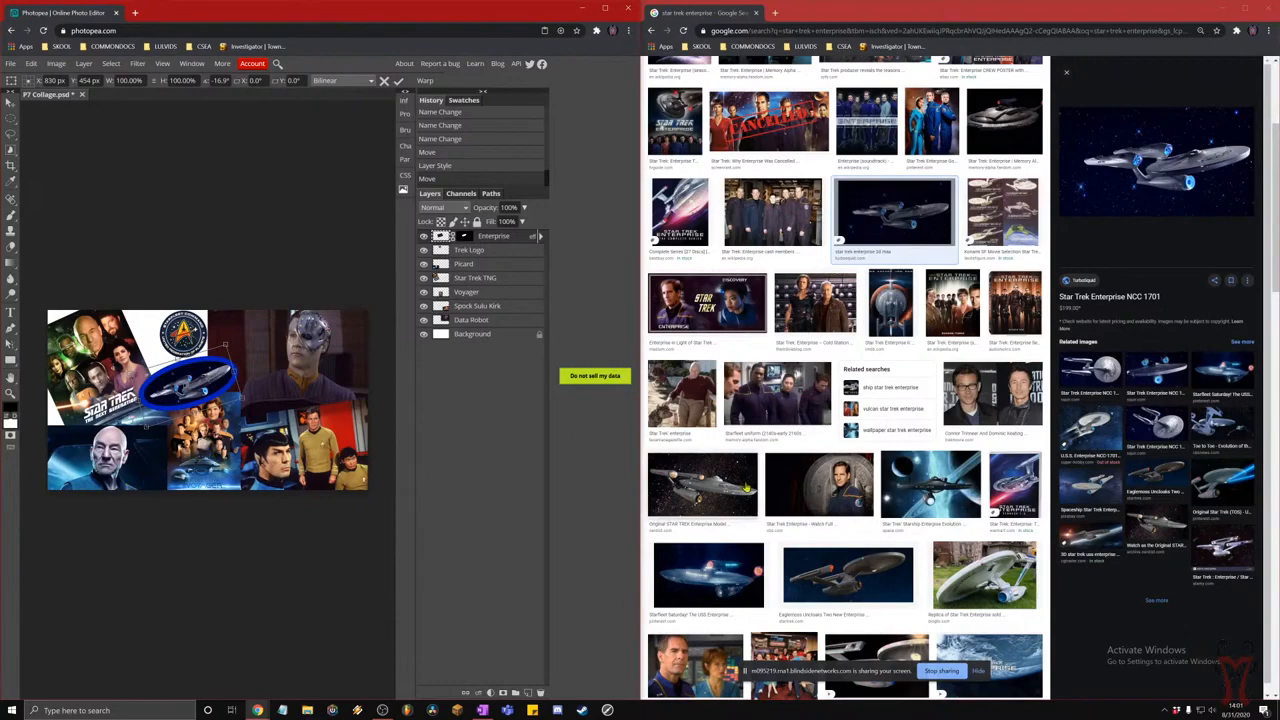
scroll(746, 487, "up", 4)
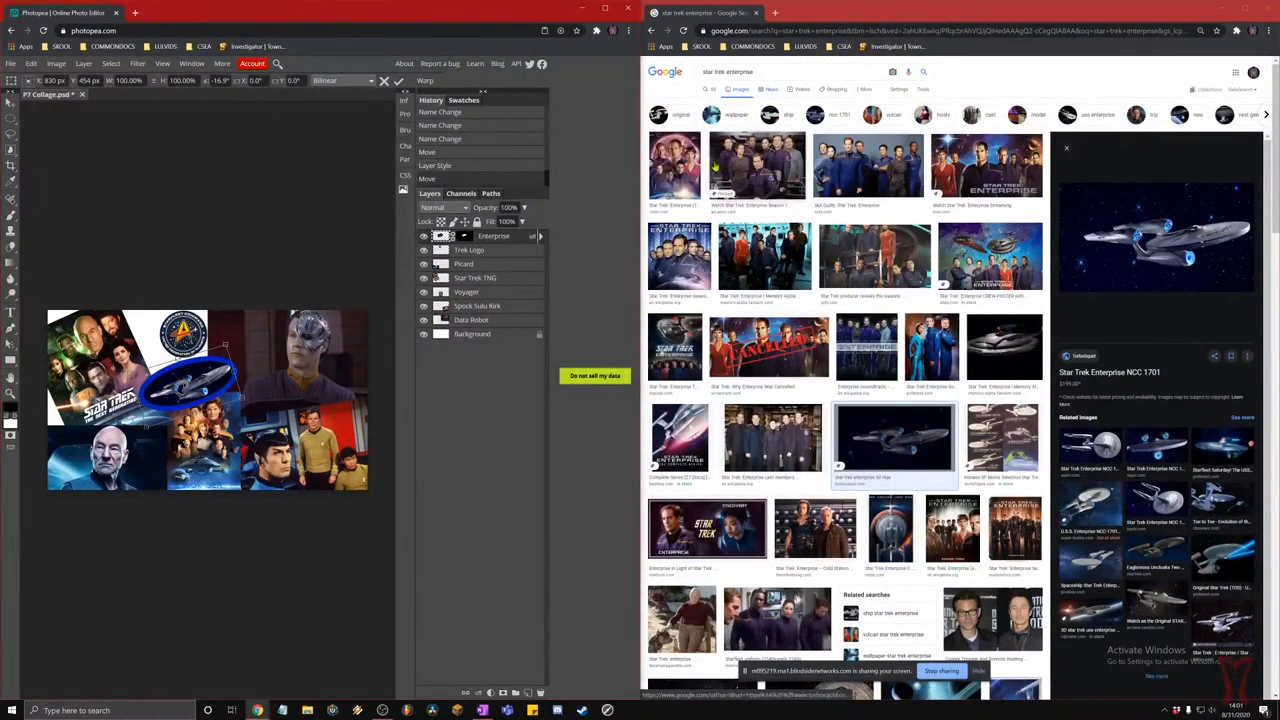
left_click_drag(753, 72, 725, 72)
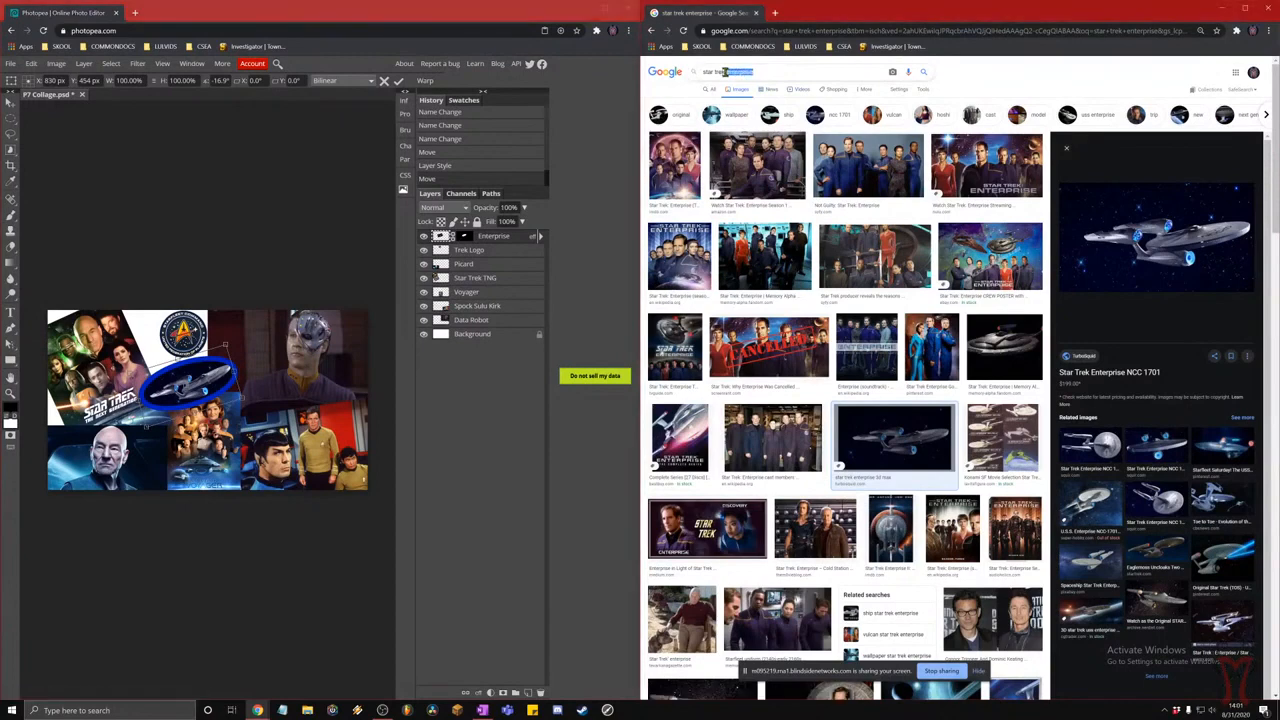
key("BackSpace")
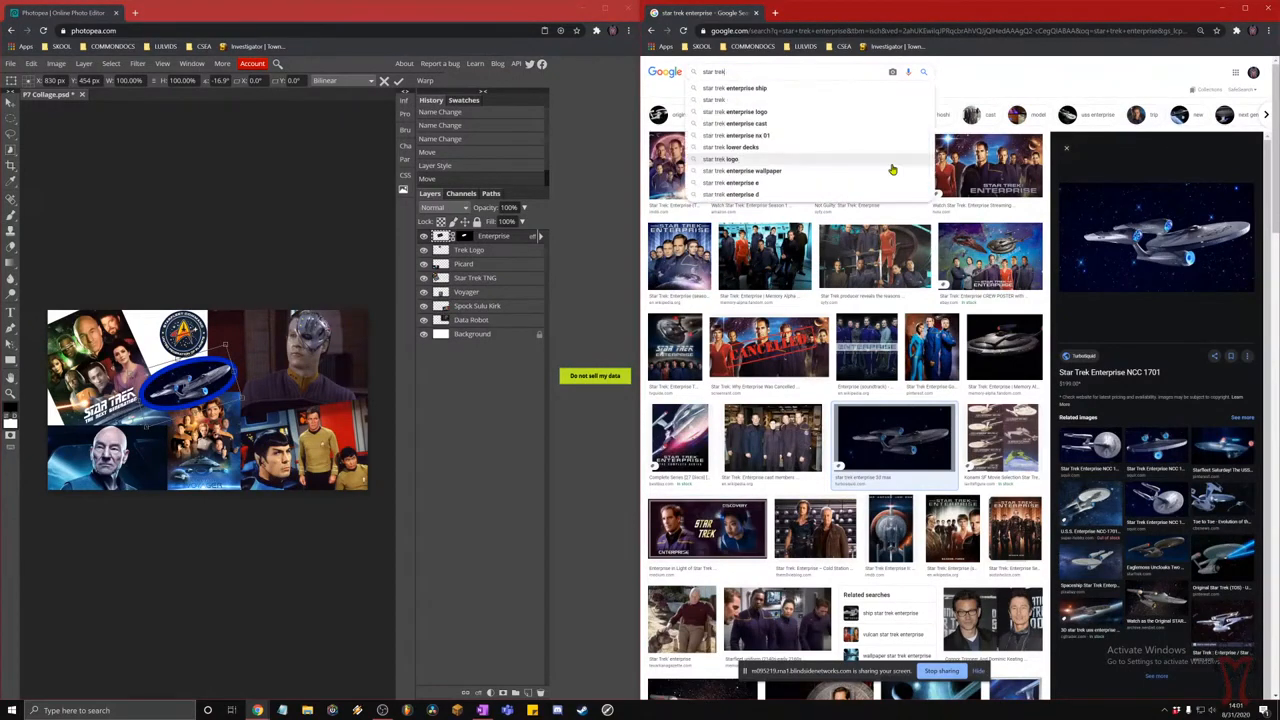
key("Return")
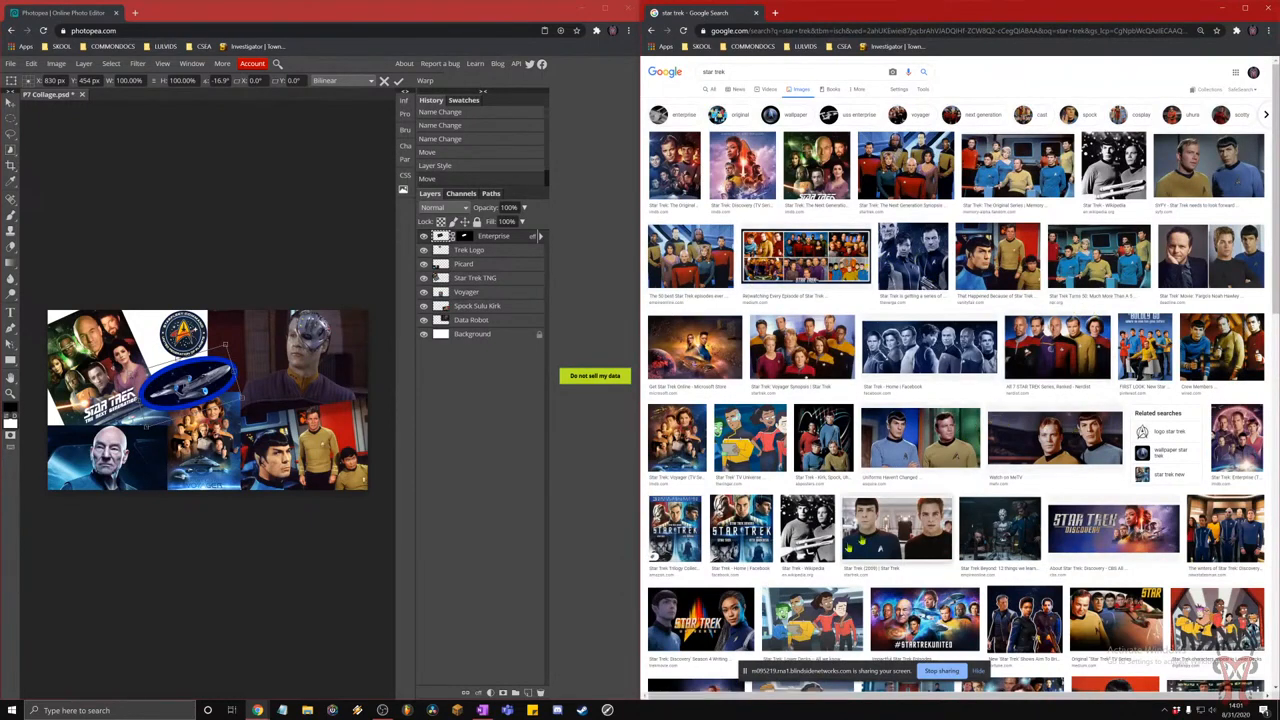
- Open the animated Star Trek TV universe crew image from the results and copy it
left_click(750, 437)
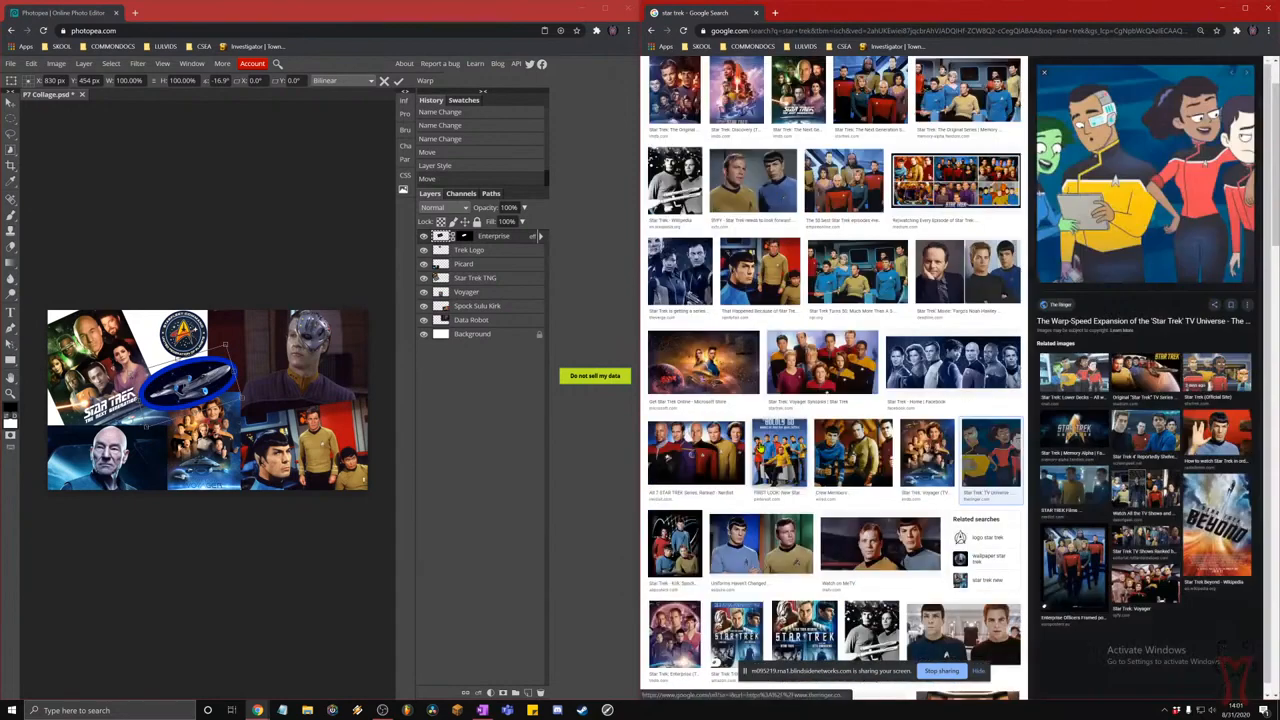
right_click(1117, 167)
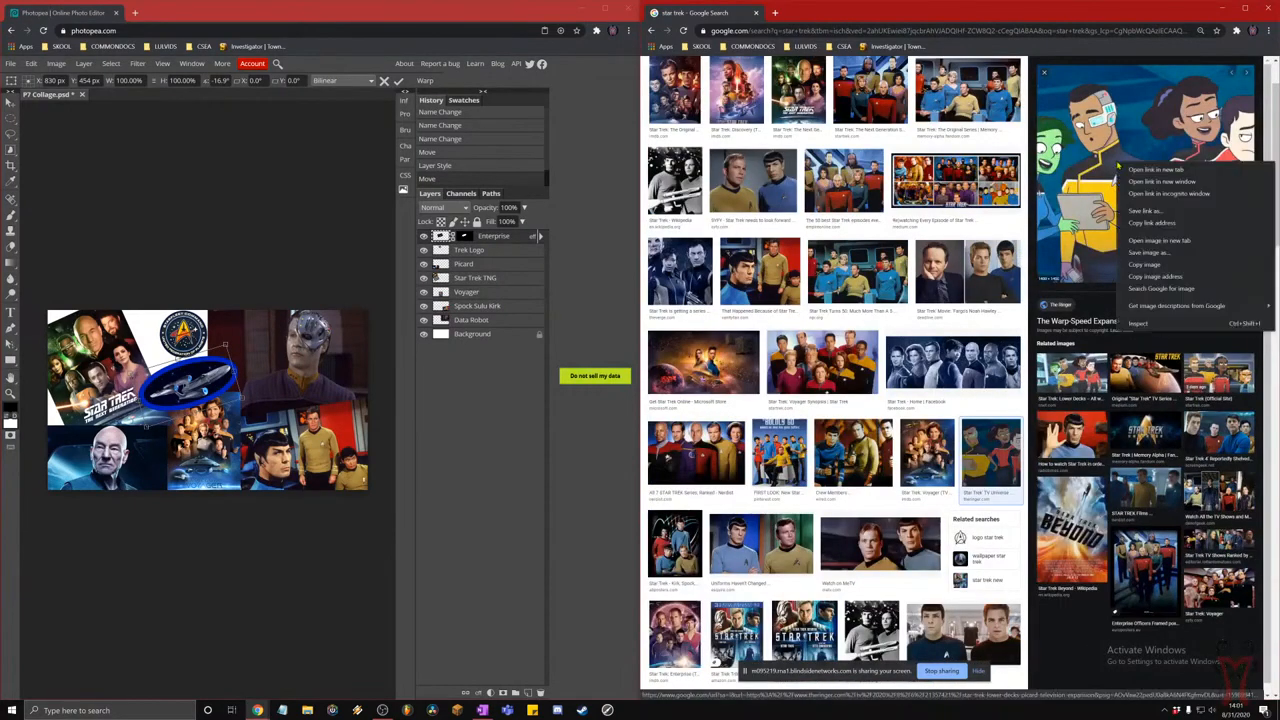
left_click(1148, 266)
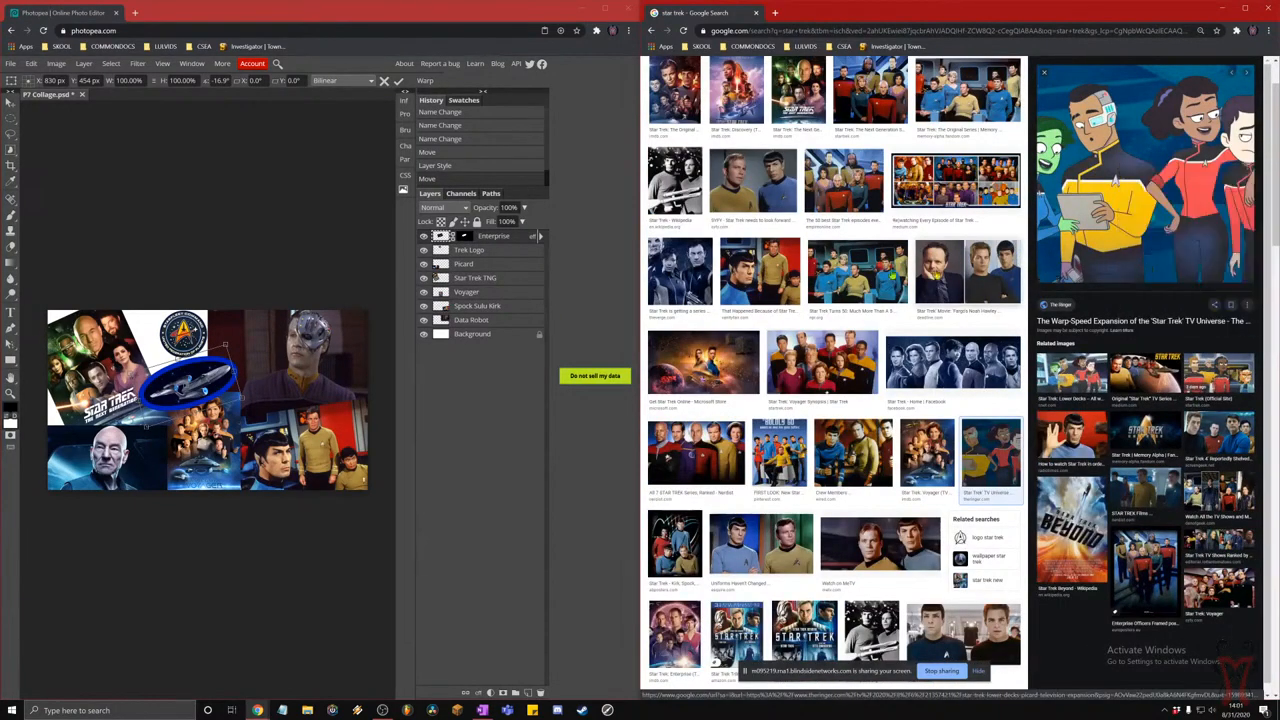
- Switch to Photopea, paste the animated crew image and fit it small at the collage's upper edge between the logo and Data
left_click(247, 254)
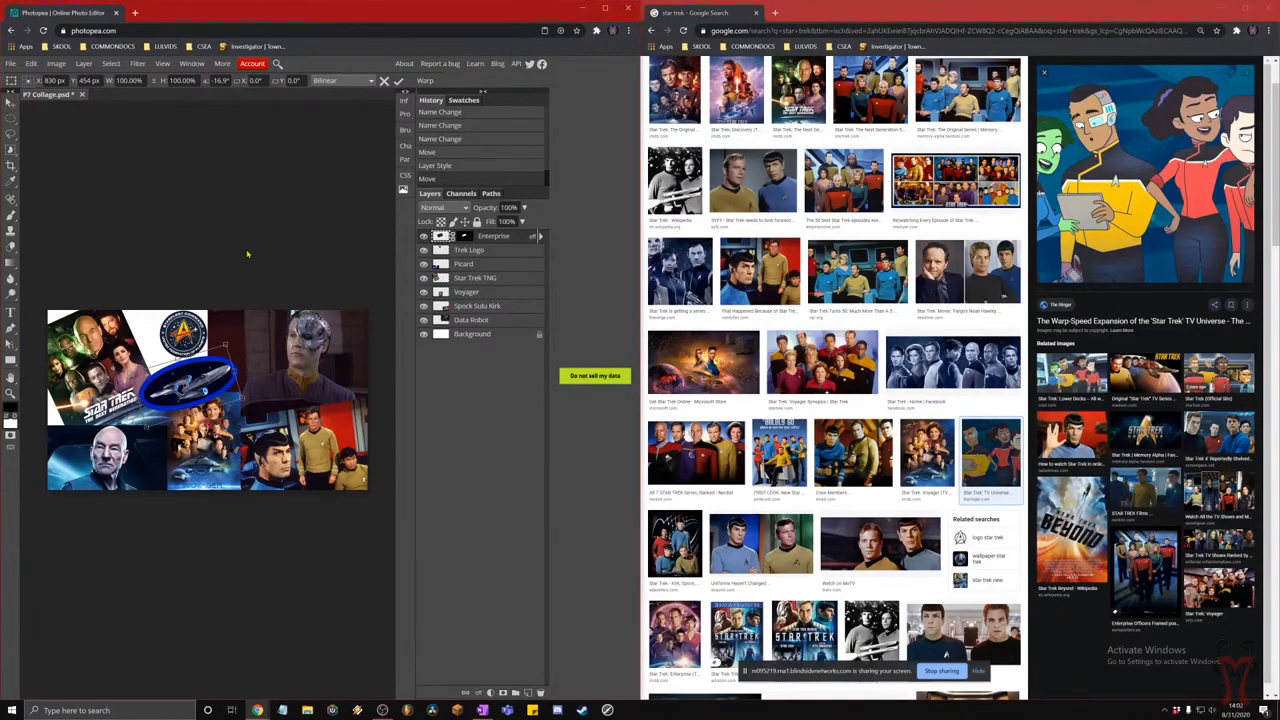
key("ctrl+v")
left_click_drag(279, 543, 255, 348)
key("Return")
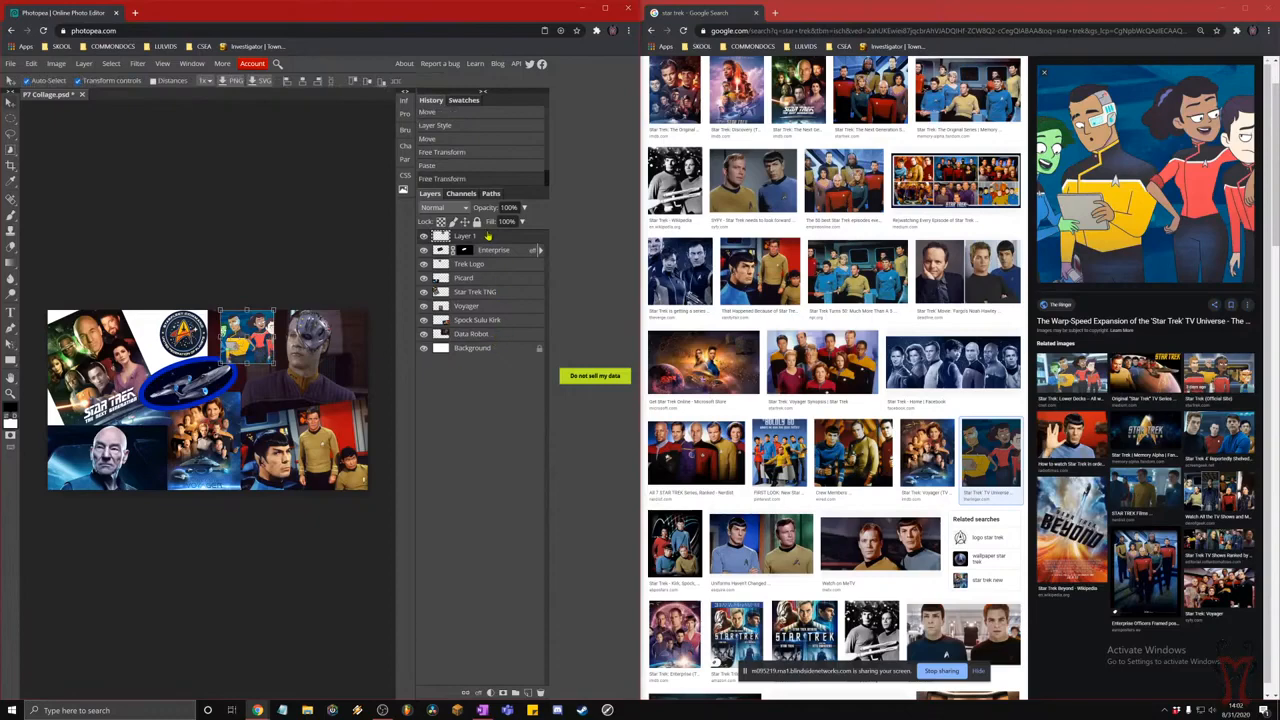
- Move Layer 1 below the Enterprise layer and rename it Animated
left_click_drag(487, 243, 467, 253)
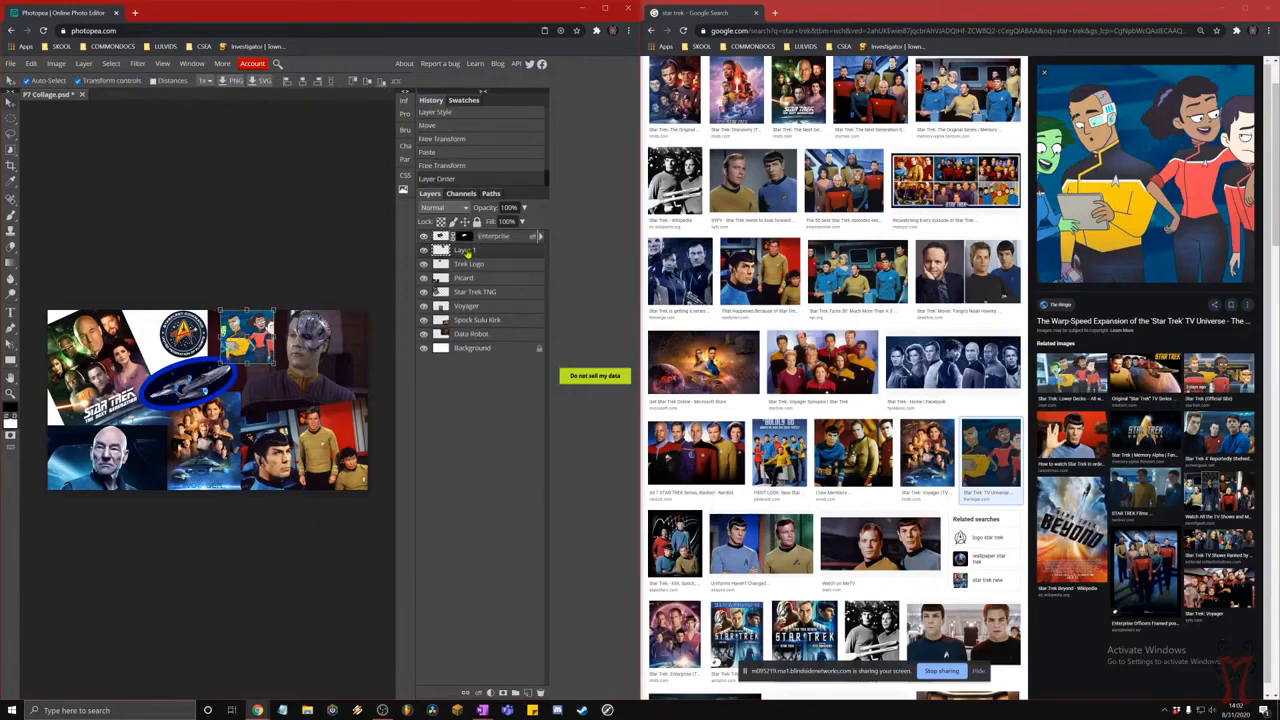
double_click(465, 250)
type("Animated")
key("Return")
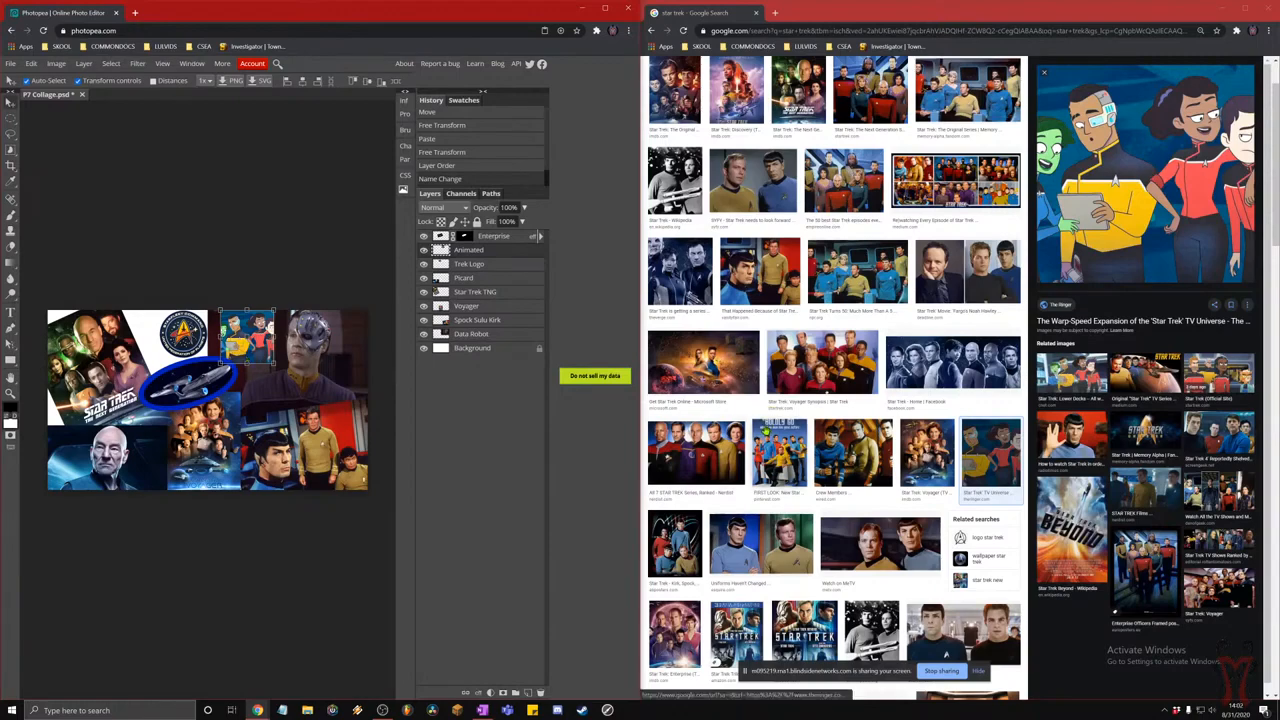
- Find the Star Trek: Discovery crew image in the Google results and copy it
scroll(700, 450, "down", 3)
scroll(833, 515, "down", 2)
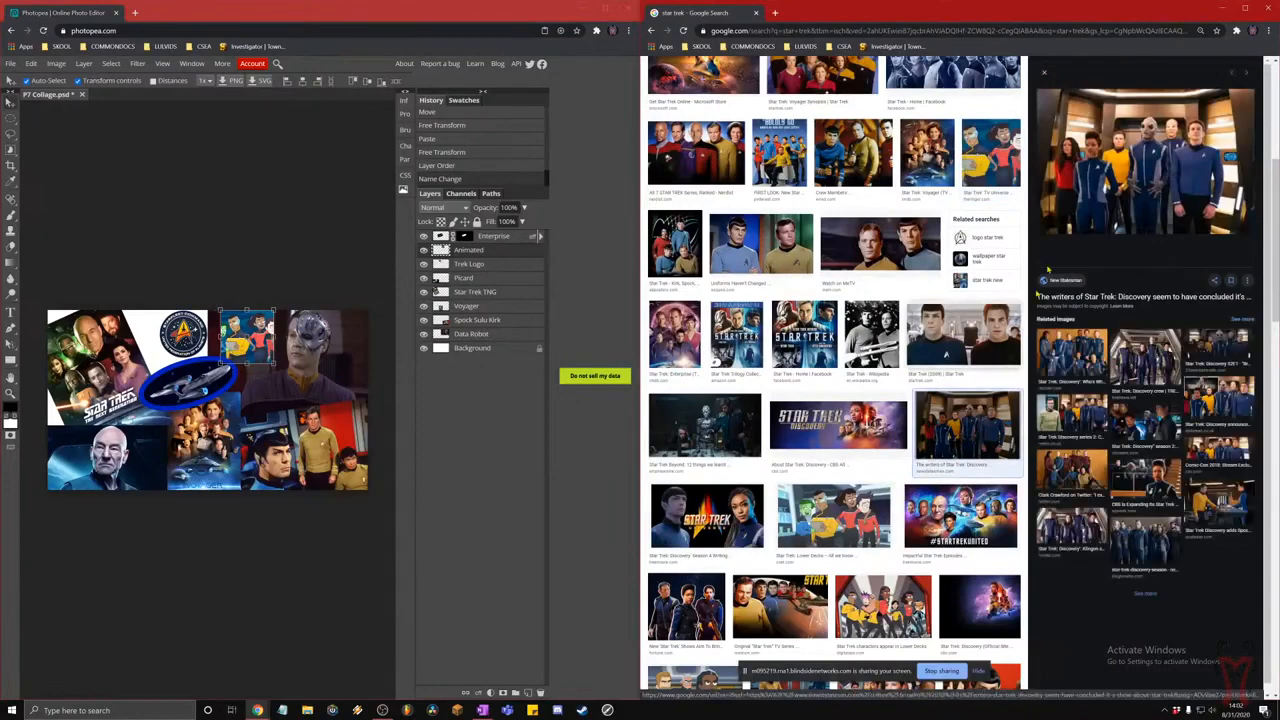
right_click(1123, 150)
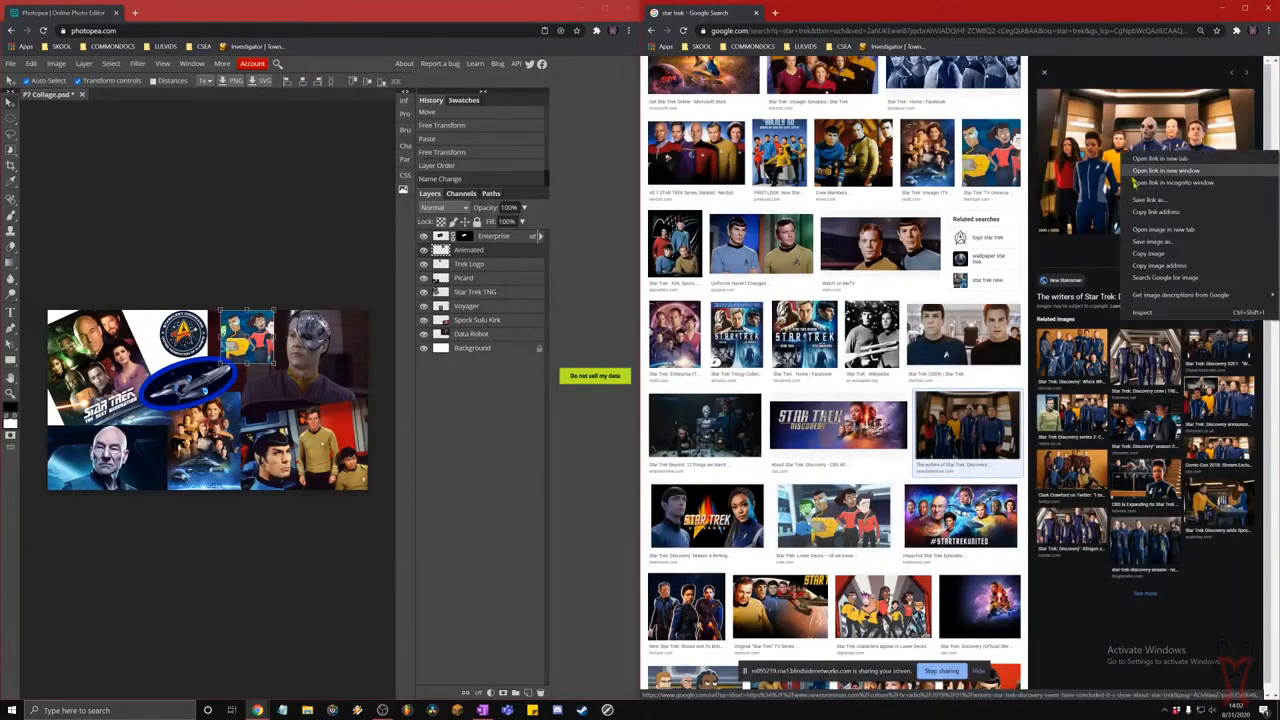
left_click(1158, 257)
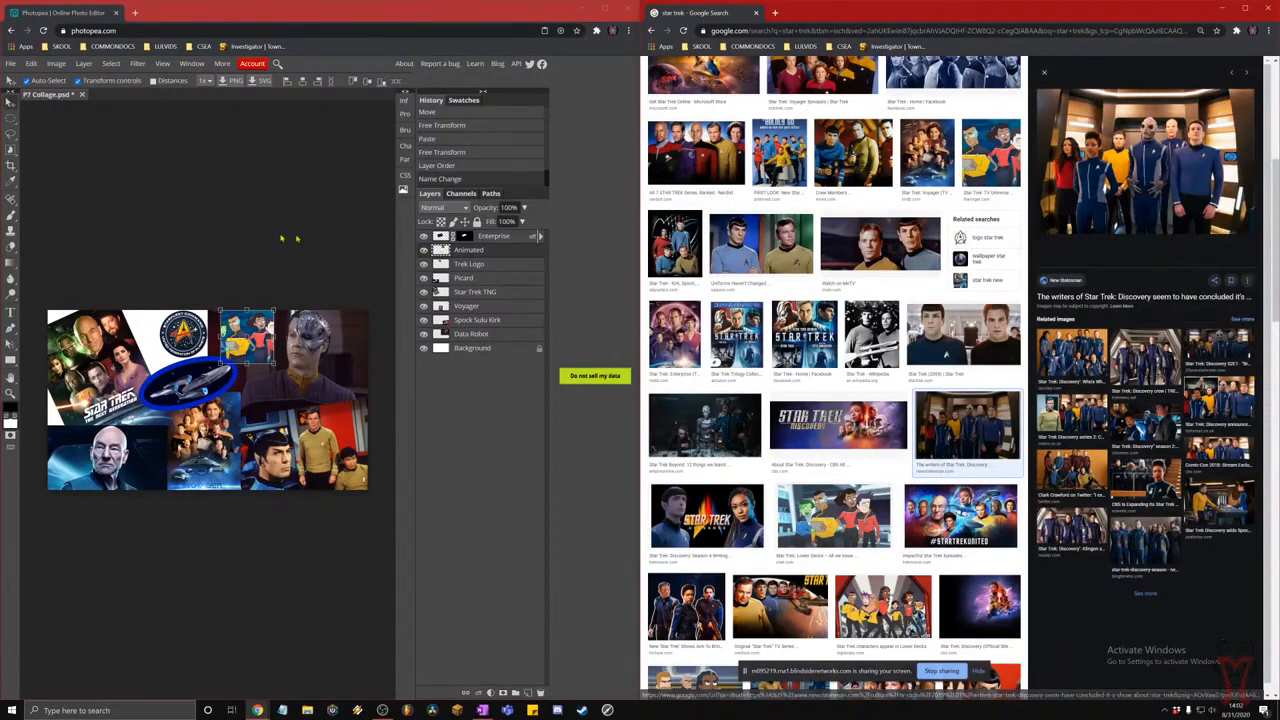
- Paste the Discovery crew image into the Photopea collage, scale it to 17.73%, tilt it -8.3° and place it below Data's face
left_click(242, 237)
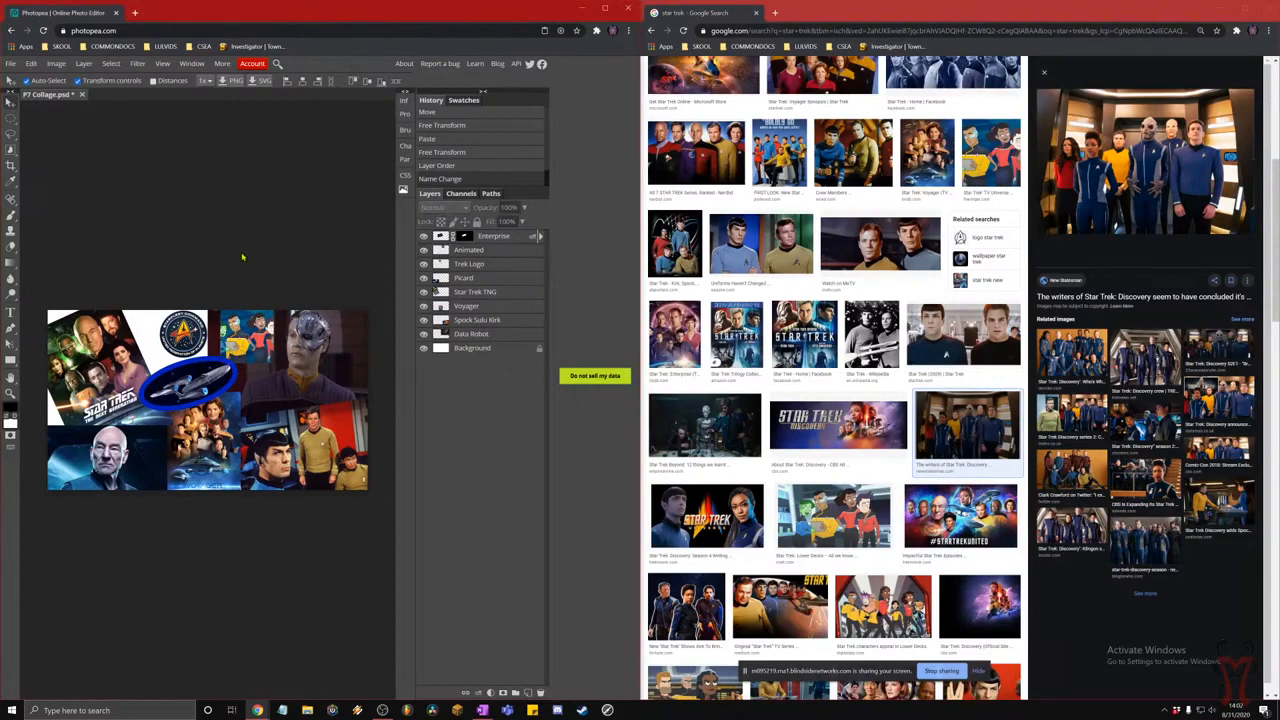
key("ctrl+v")
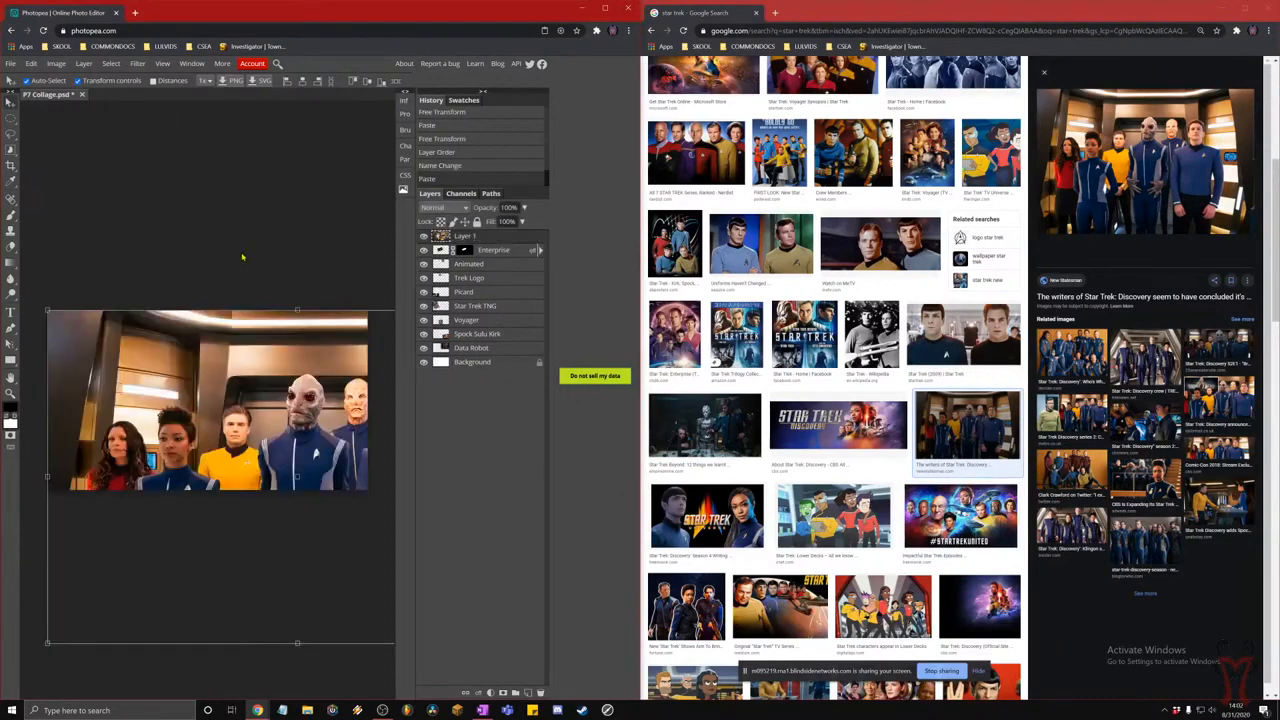
left_click_drag(47, 311, 130, 393)
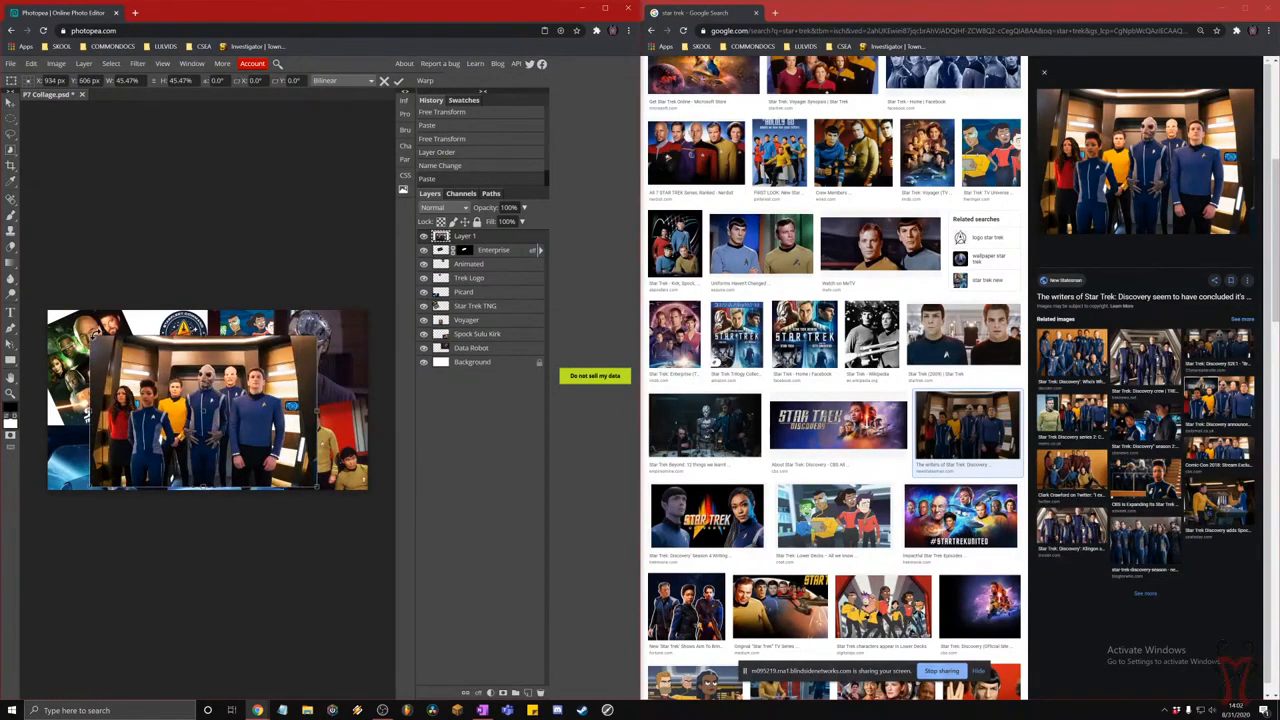
left_click_drag(90, 332, 229, 416)
left_click_drag(300, 476, 347, 411)
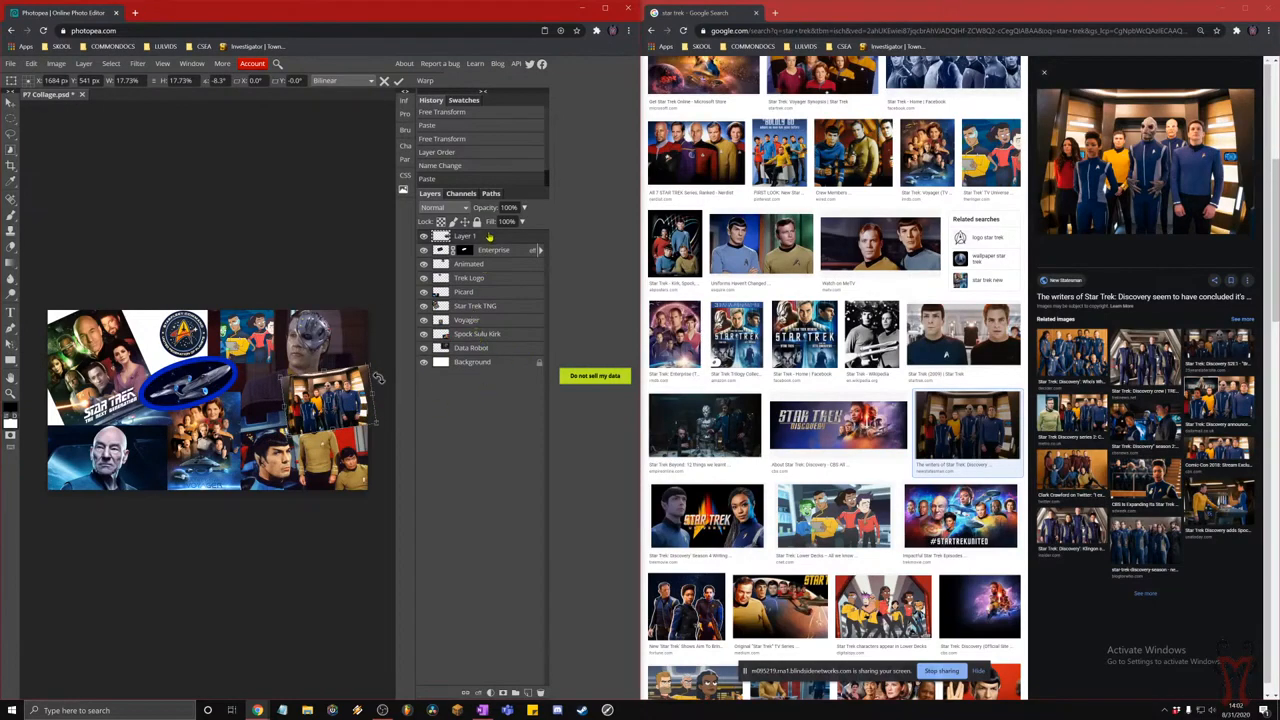
- Move the Discovery crew's Layer 1 down the layer stack to between Spock Sulu Kirk and Data Robot
left_click_drag(489, 236, 488, 332)
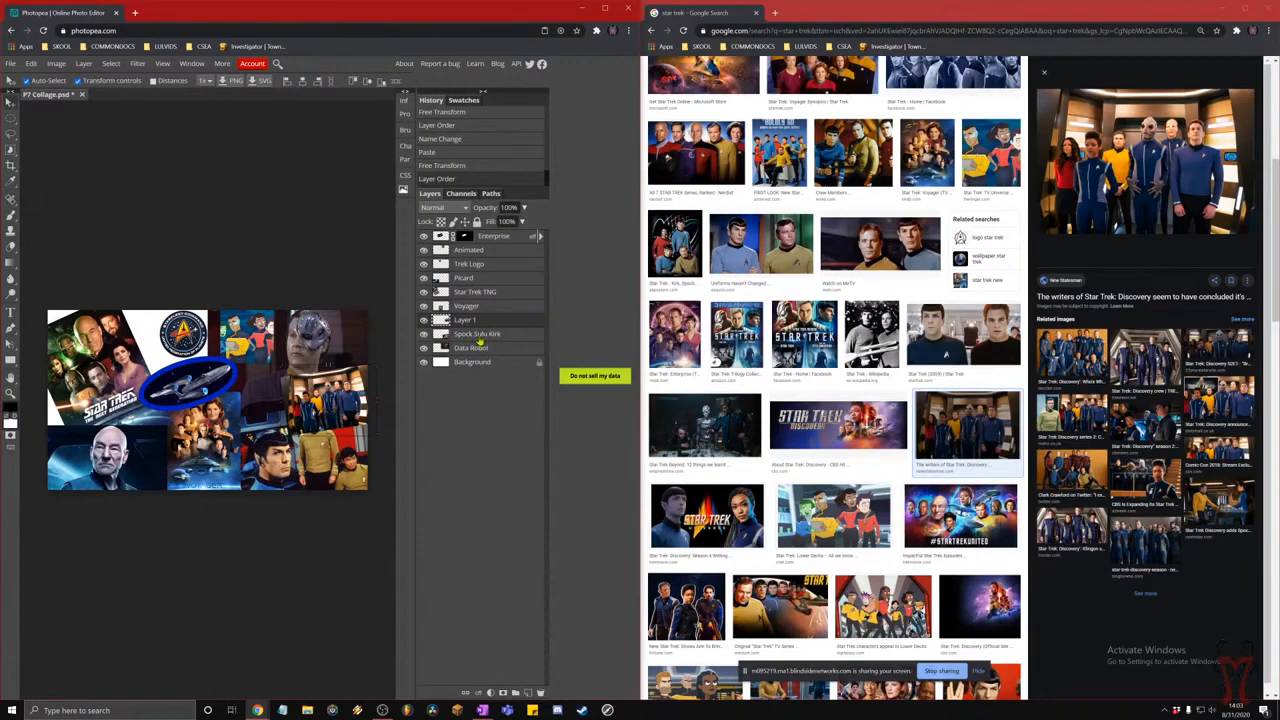
left_click_drag(477, 328, 478, 342)
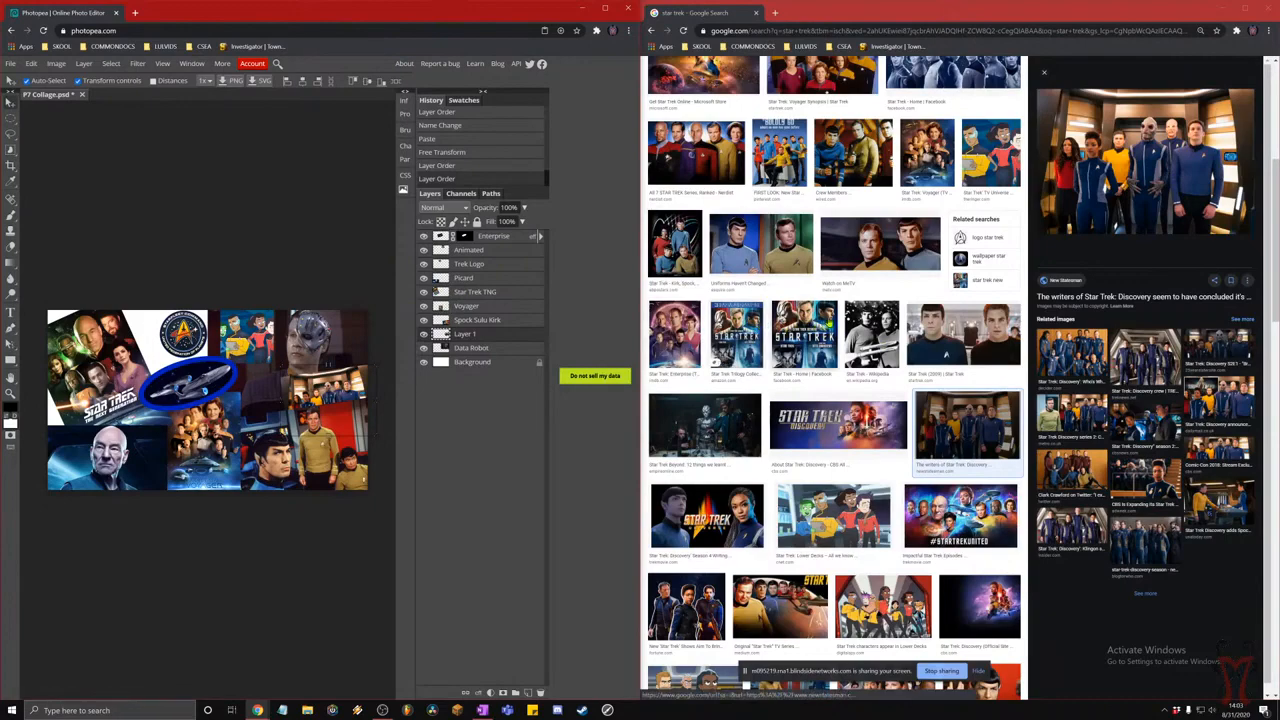
- Browse the Star Trek image results and preview the picture of Spock giving the Vulcan salute
scroll(830, 320, "down", 2)
scroll(832, 320, "down", 5)
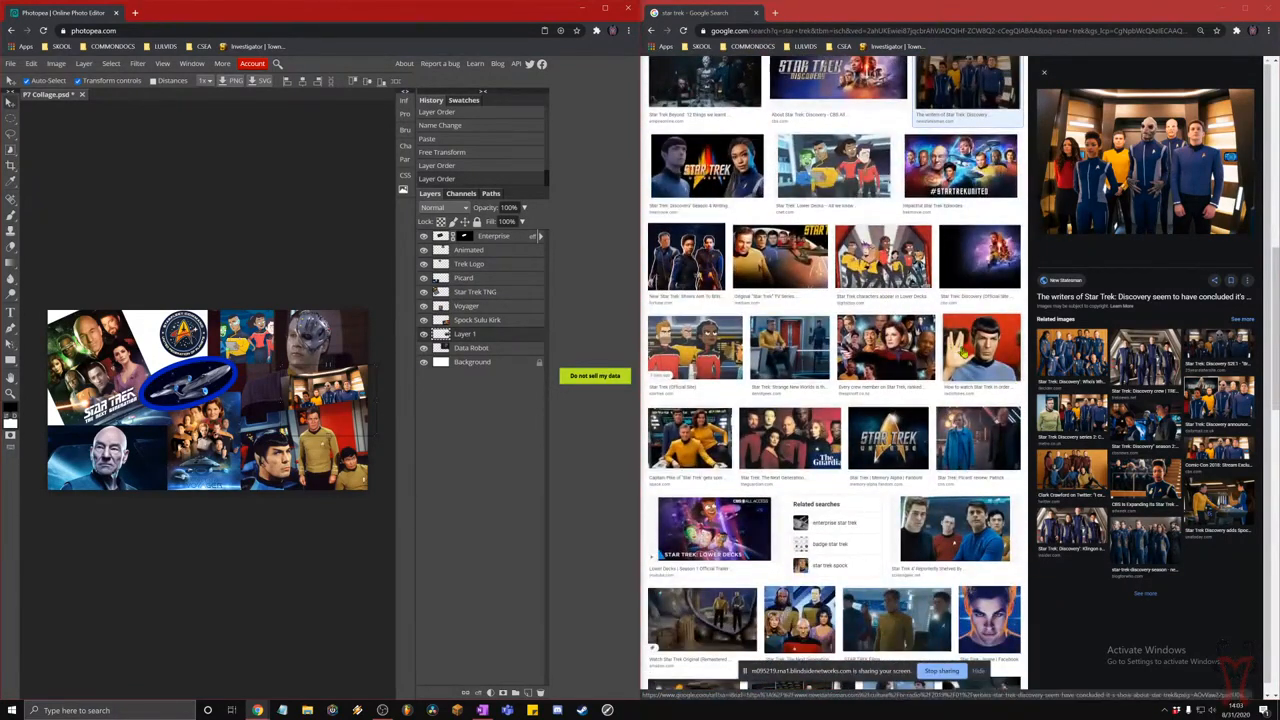
left_click(995, 362)
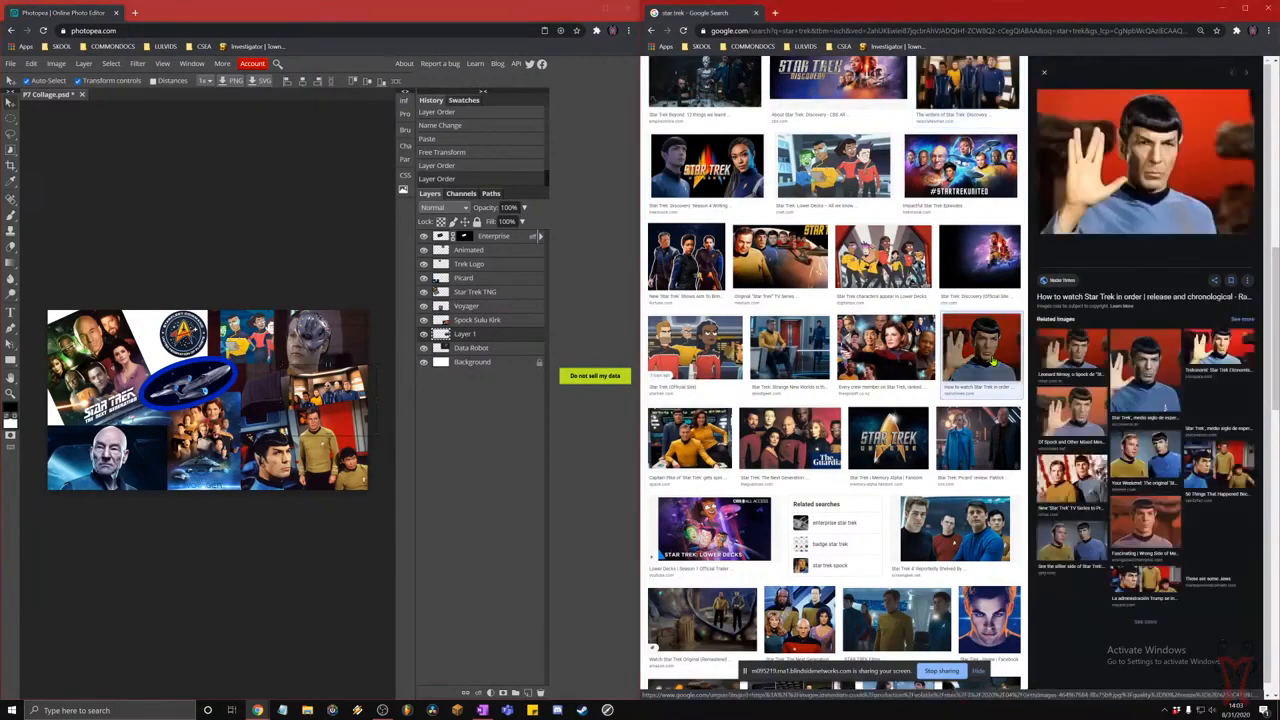
scroll(970, 365, "down", 5)
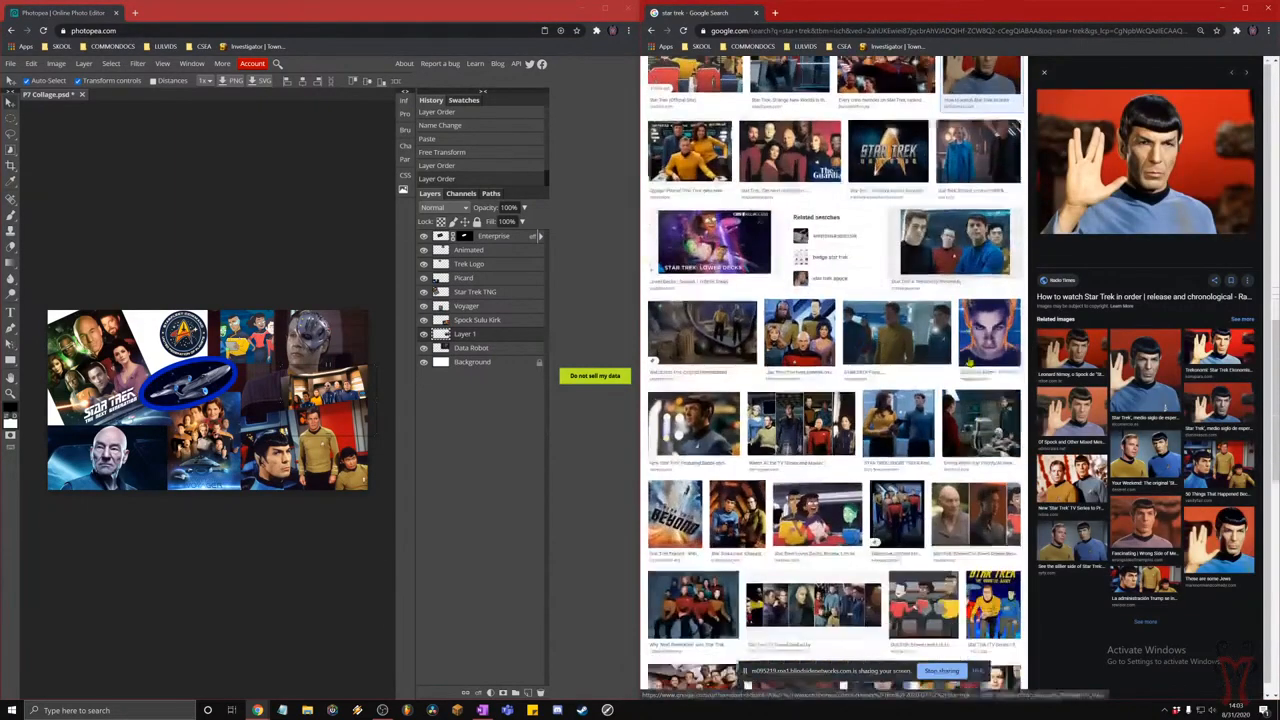
scroll(975, 378, "up", 7)
scroll(975, 378, "up", 5)
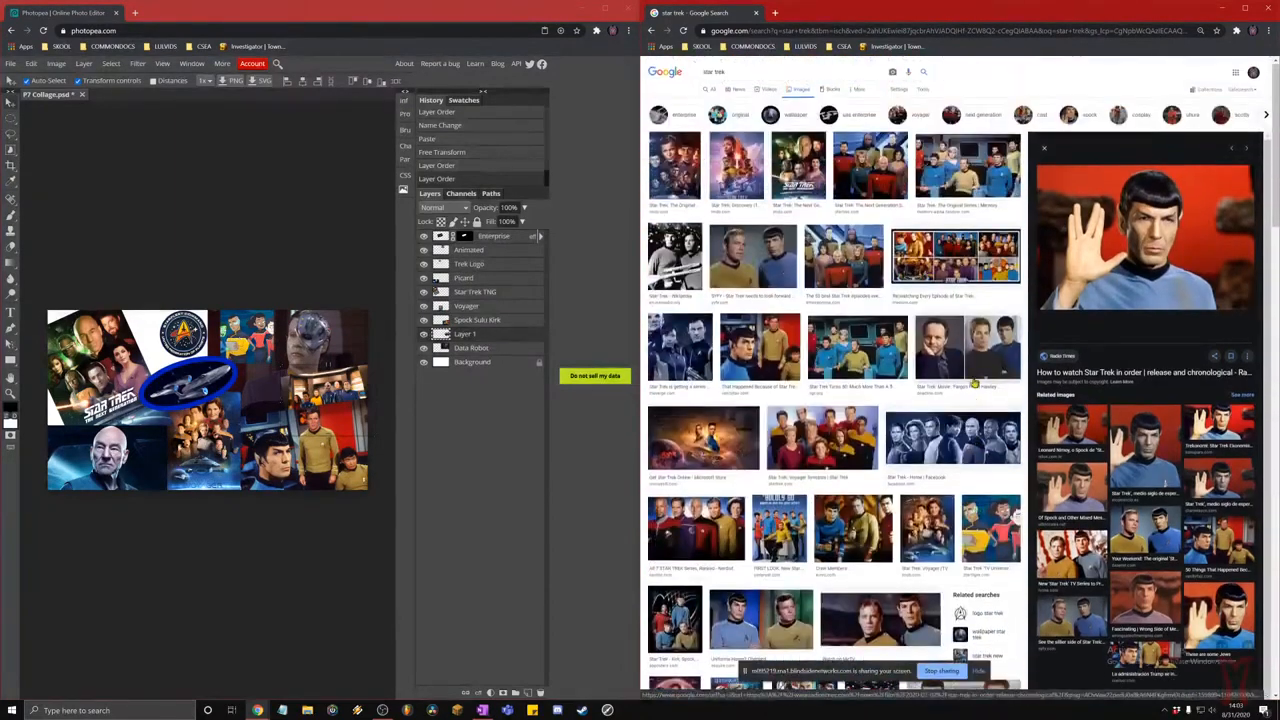
- Search Google Images for "star trek klingon" and refine the query to "star trek klingon ship"
left_click(752, 71)
type("klingon")
key("Return")
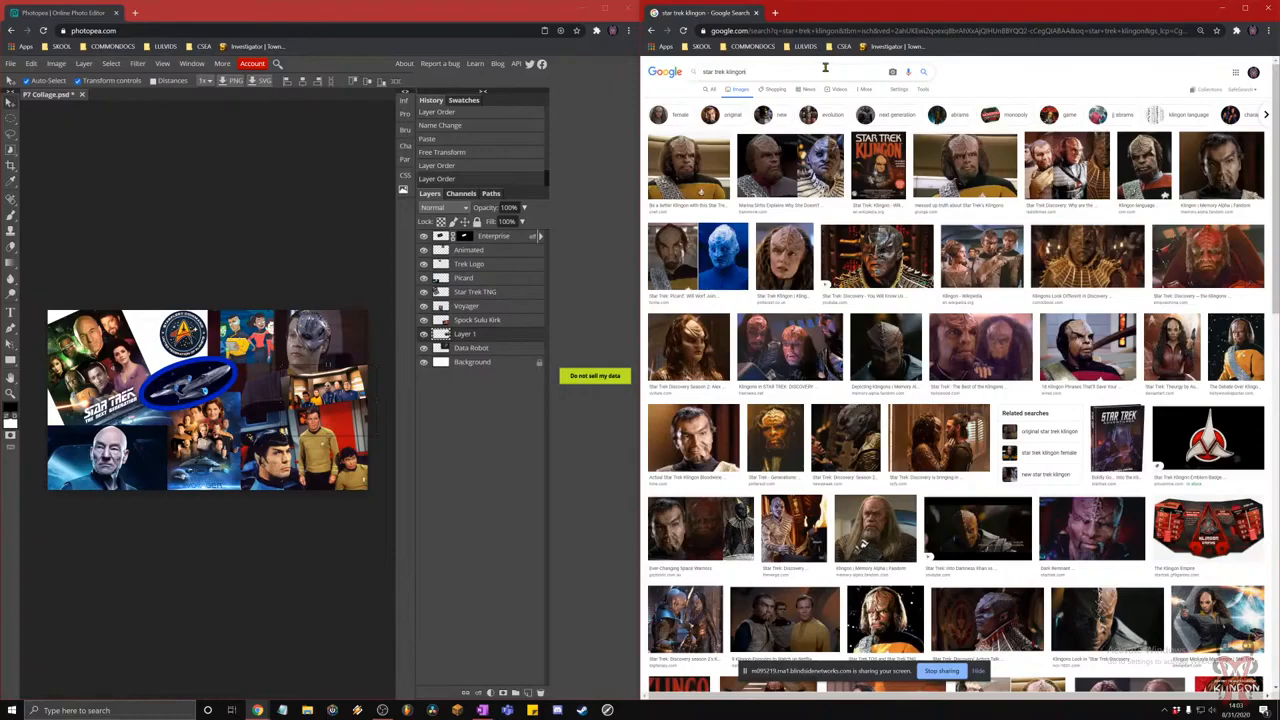
left_click(825, 67)
type("ship")
key("Return")
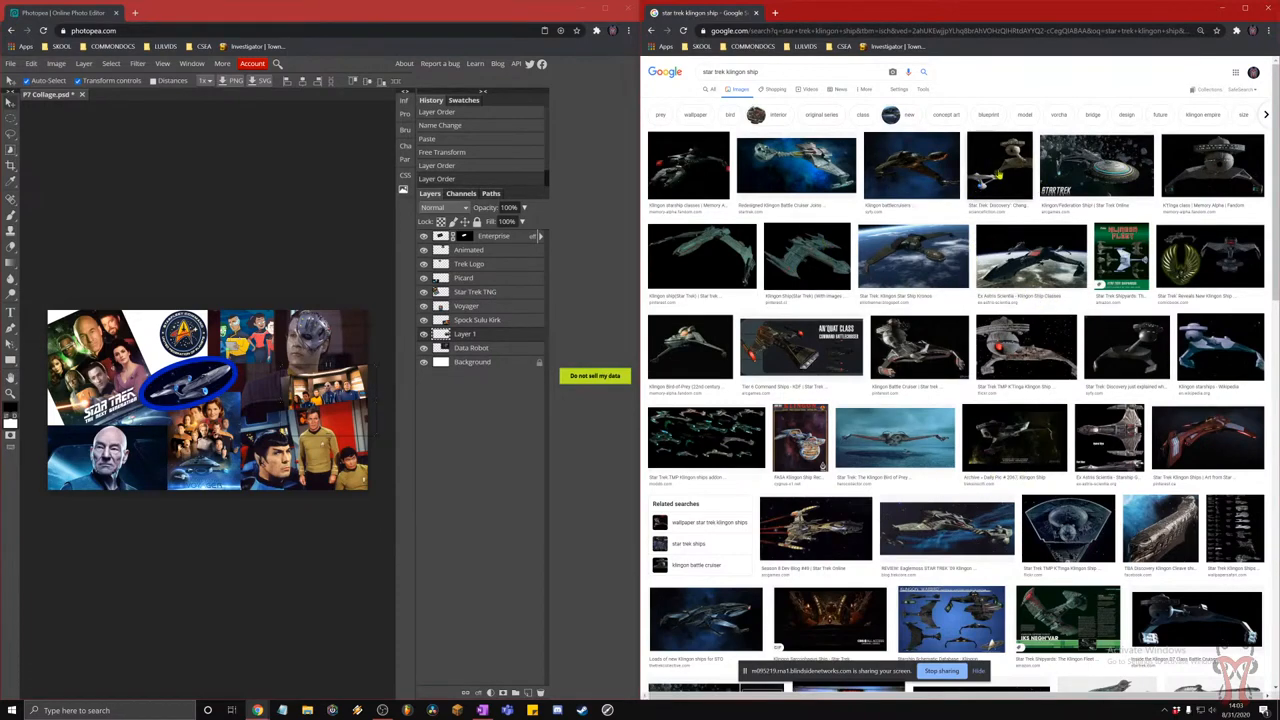
- Open the Star Trek: Discovery Klingon ship image from the results and copy it
left_click(997, 175)
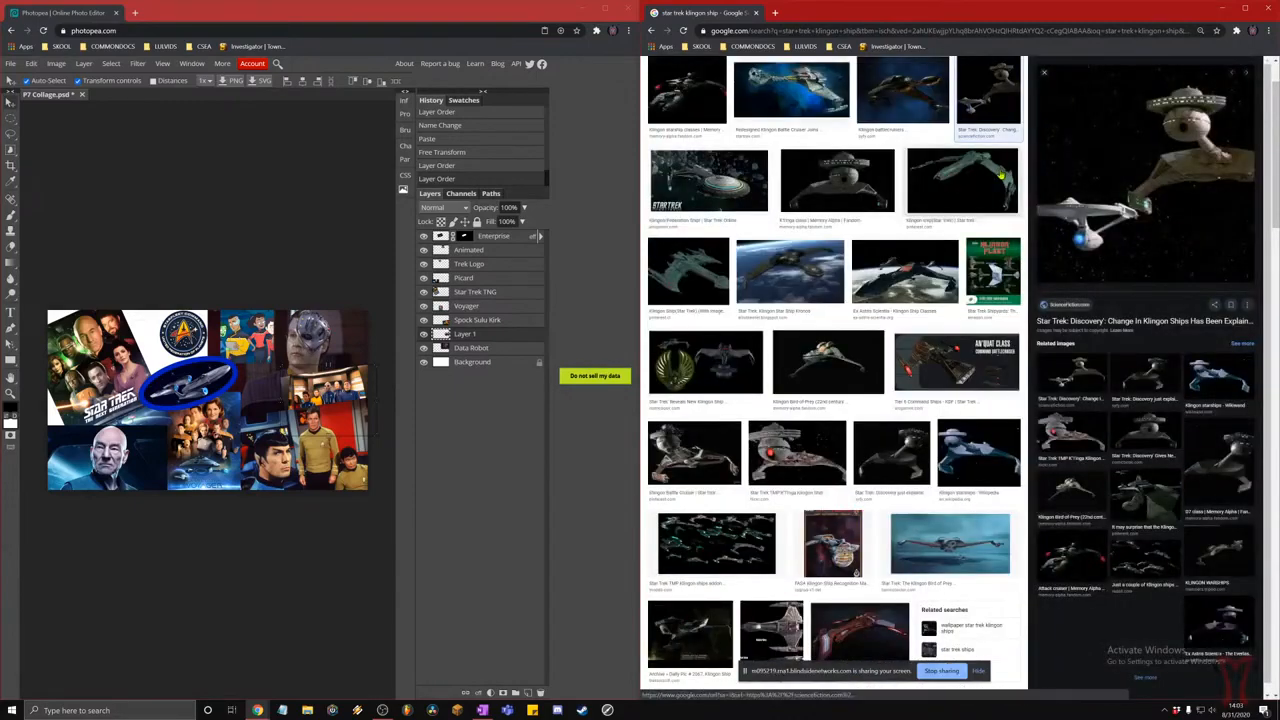
right_click(1130, 176)
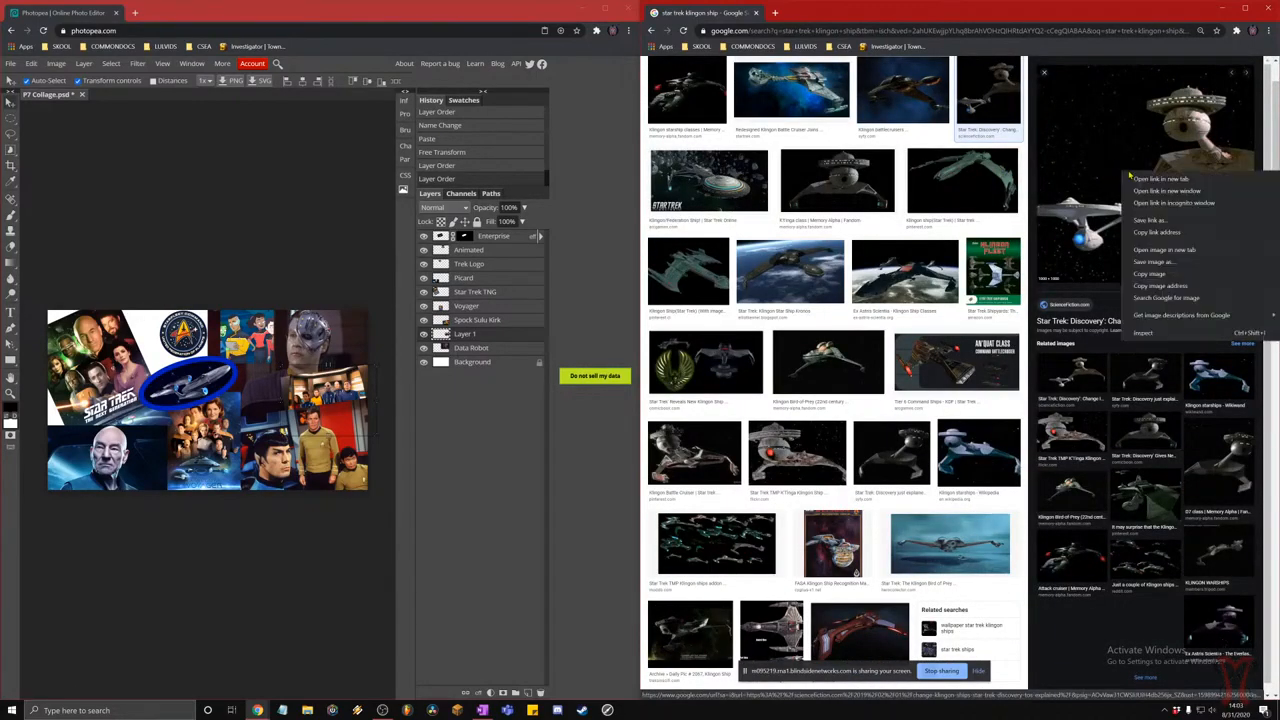
left_click(1168, 276)
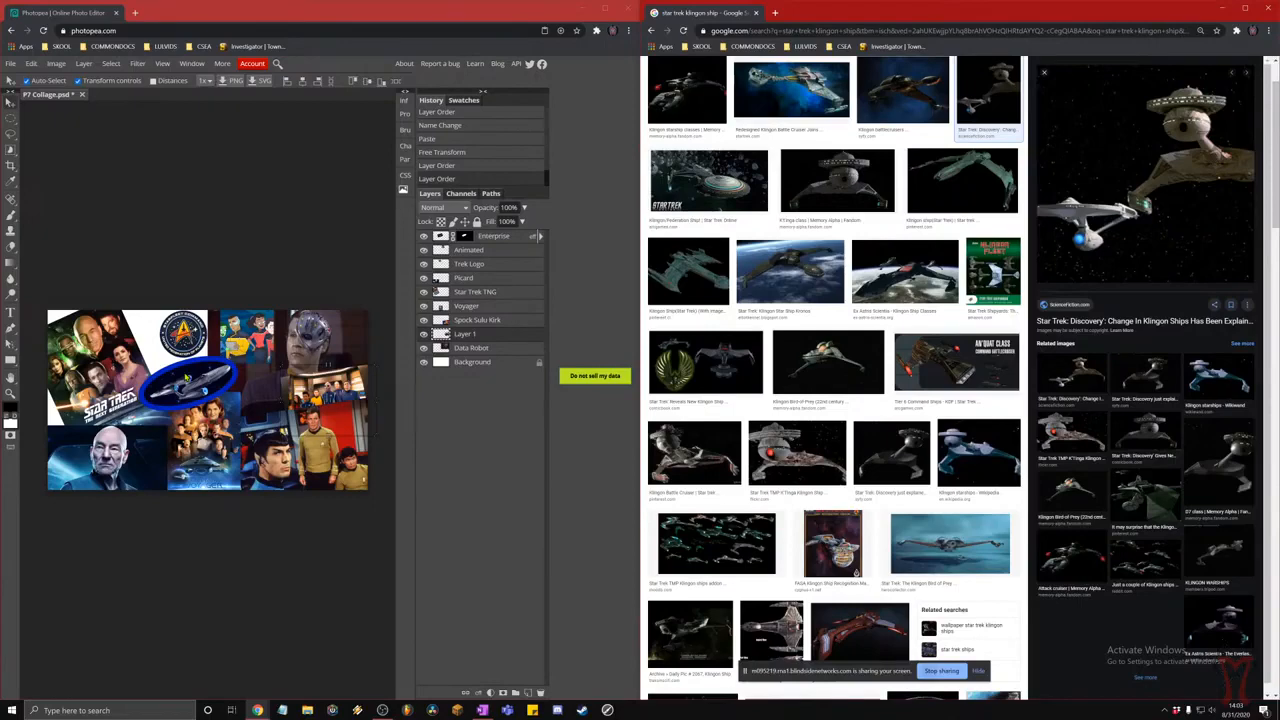
- Search Google Images for "star trek gif" and copy the Tenor GIF of Spock
scroll(836, 180, "up", 1)
left_click_drag(778, 73, 728, 67)
type("gif")
key("Return")
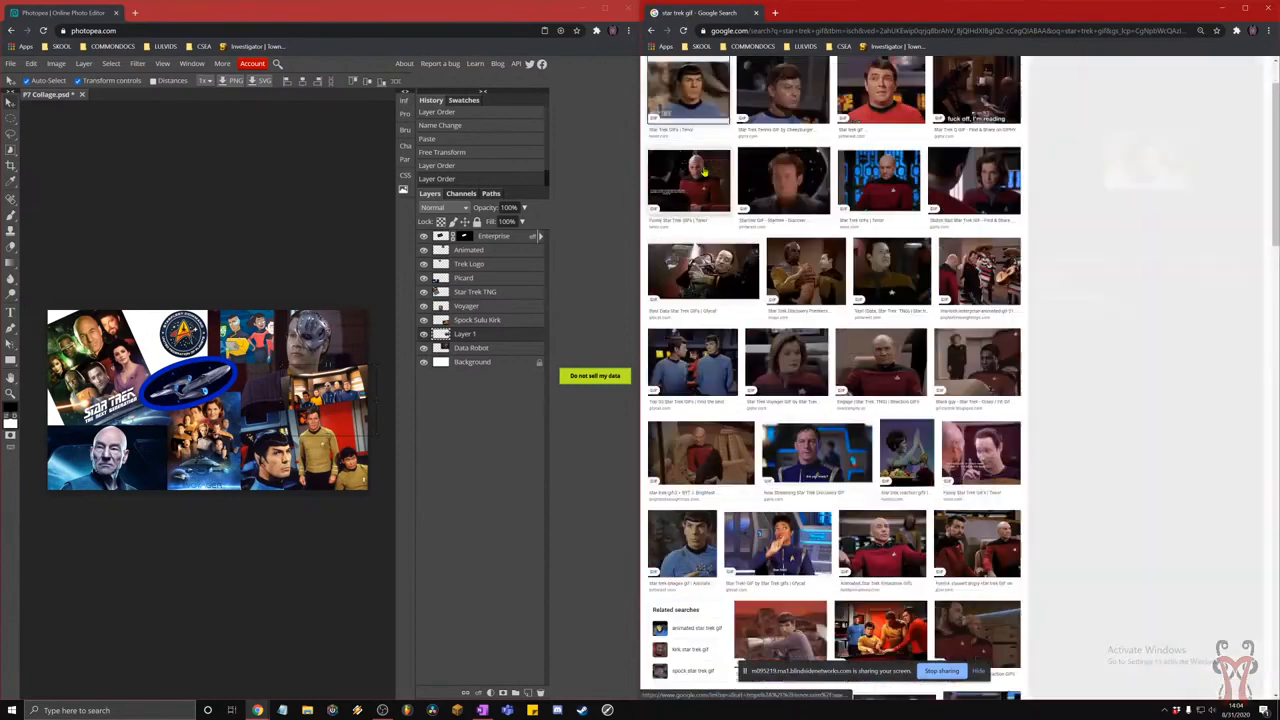
left_click(715, 175)
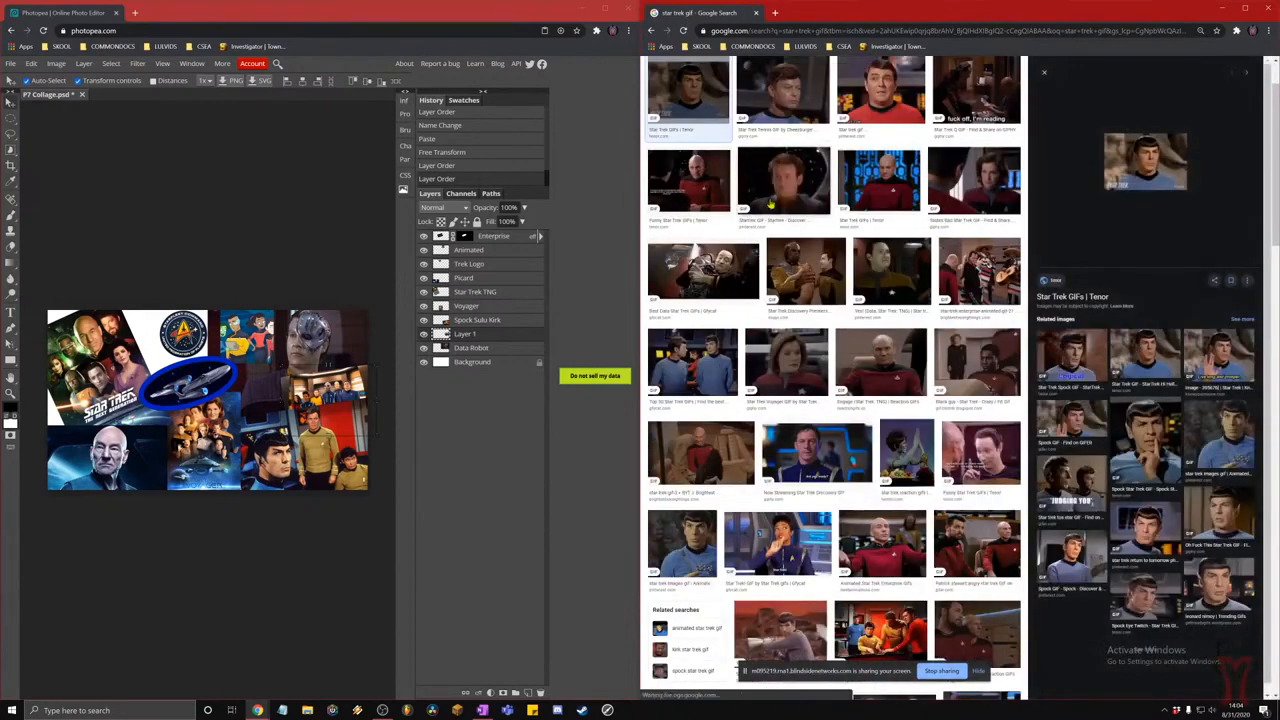
right_click(1155, 172)
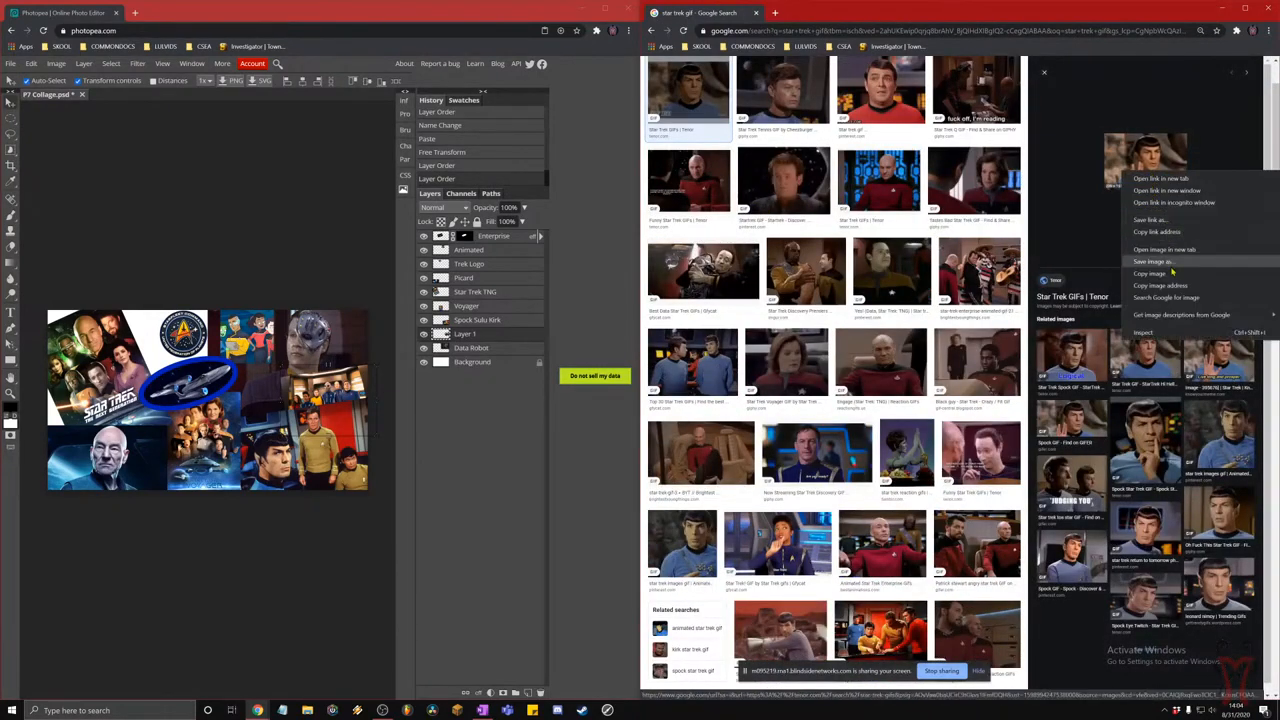
left_click(1165, 273)
- Paste the Spock GIF into the Photopea collage and move it into the gap between the TNG poster and the Trek logo
left_click(529, 14)
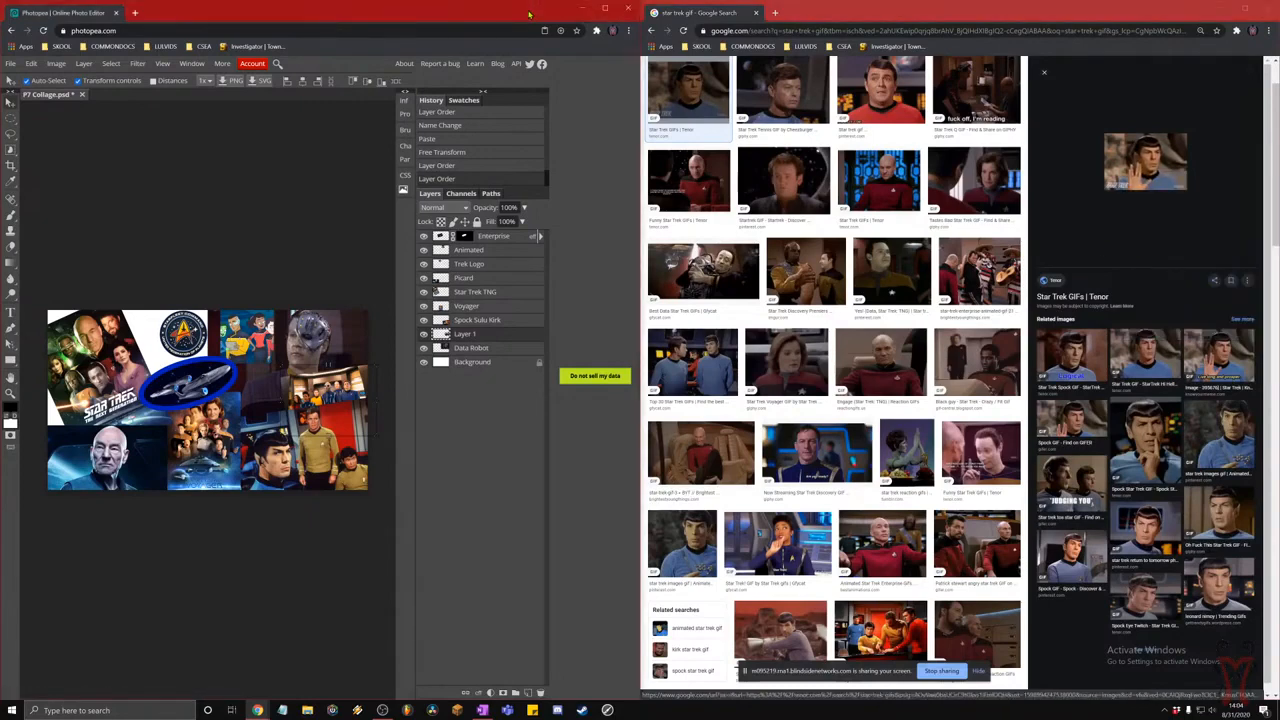
key("ctrl+v")
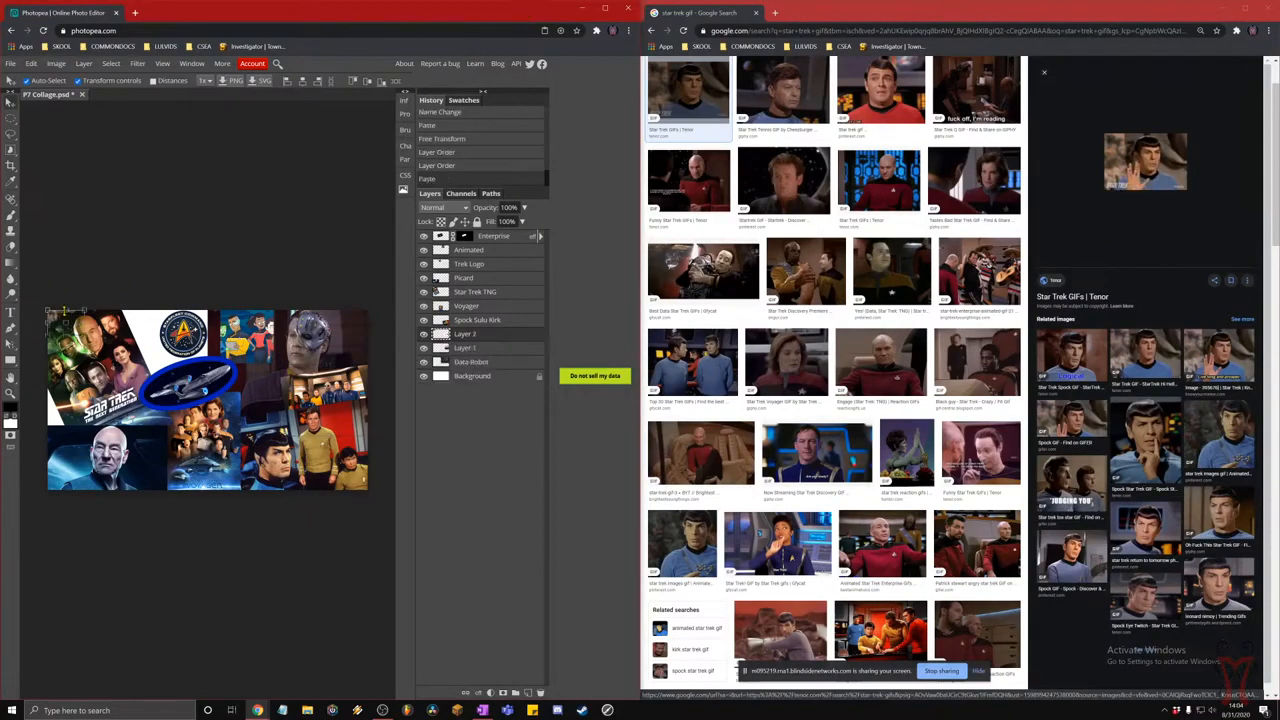
left_click_drag(62, 318, 133, 324)
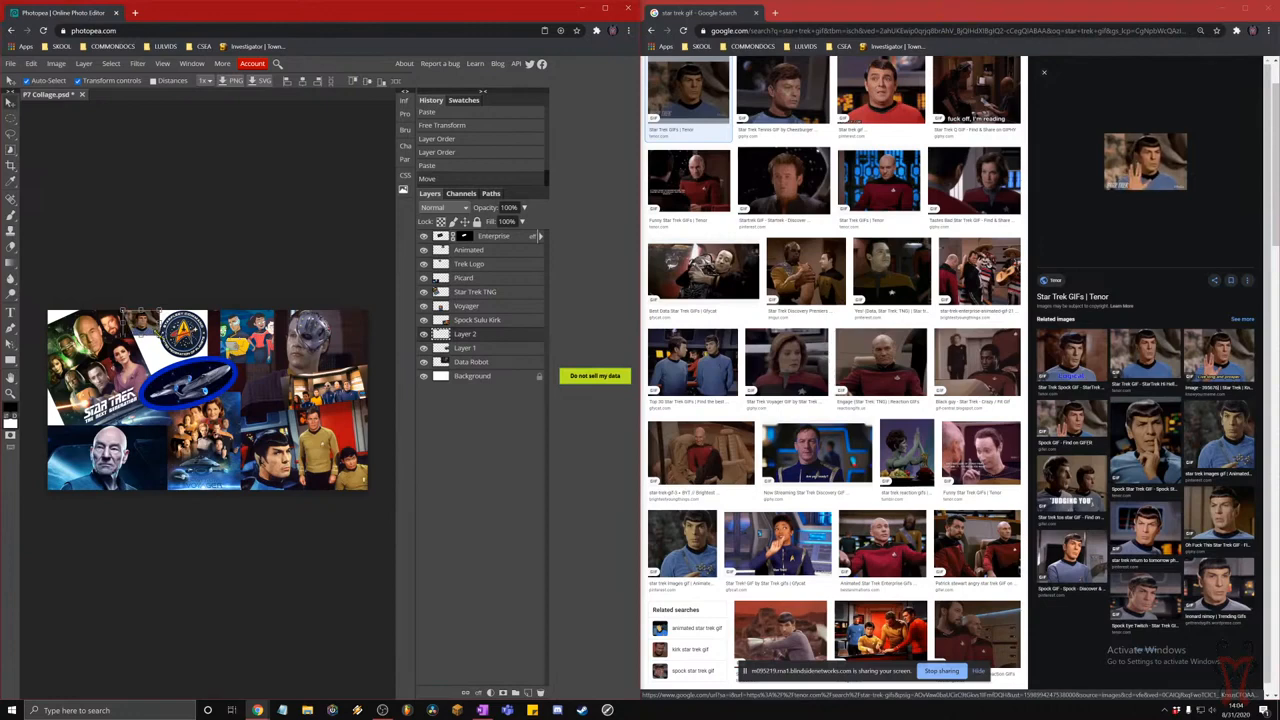
- Try adjusting the pasted Spock picture with Free Transform
key("ctrl+t")
mouse_move(160, 330)
left_mouse_down()
mouse_move(214, 356)
mouse_move(166, 323)
left_mouse_up()
key("Return")
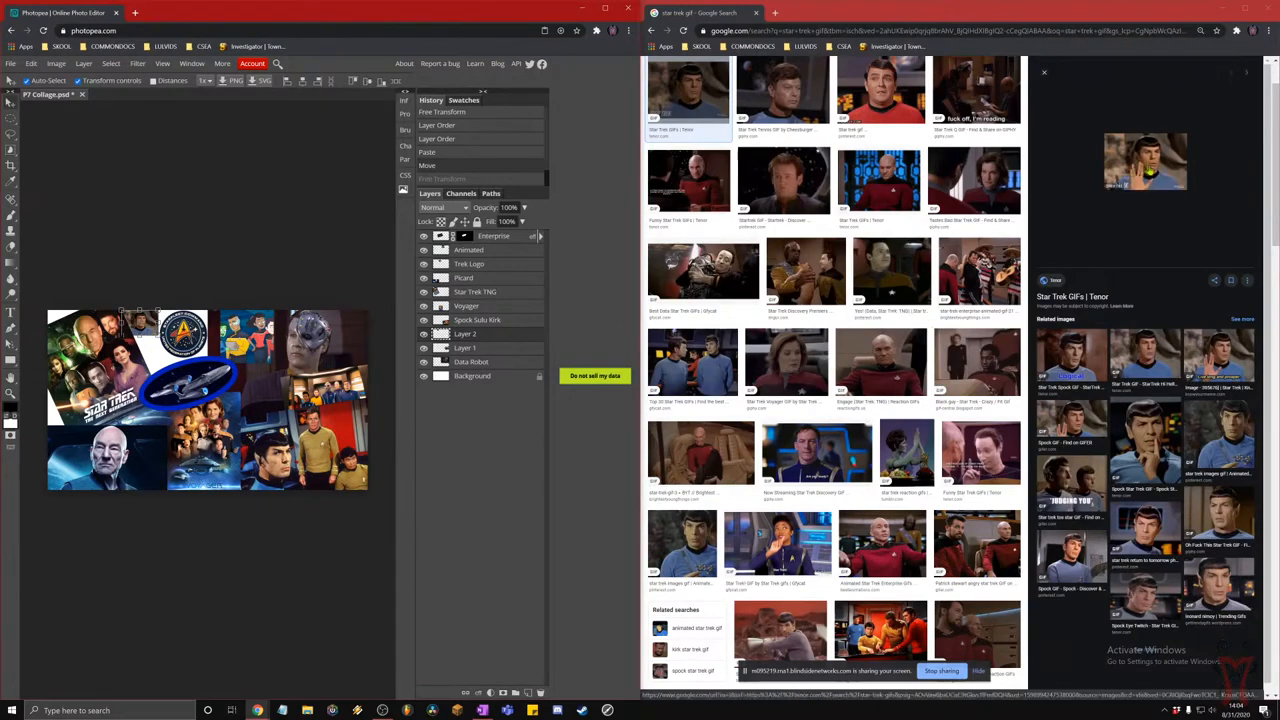
- Copy the Spock GIF from the search preview again and try pasting it into the Photopea collage
right_click(1141, 172)
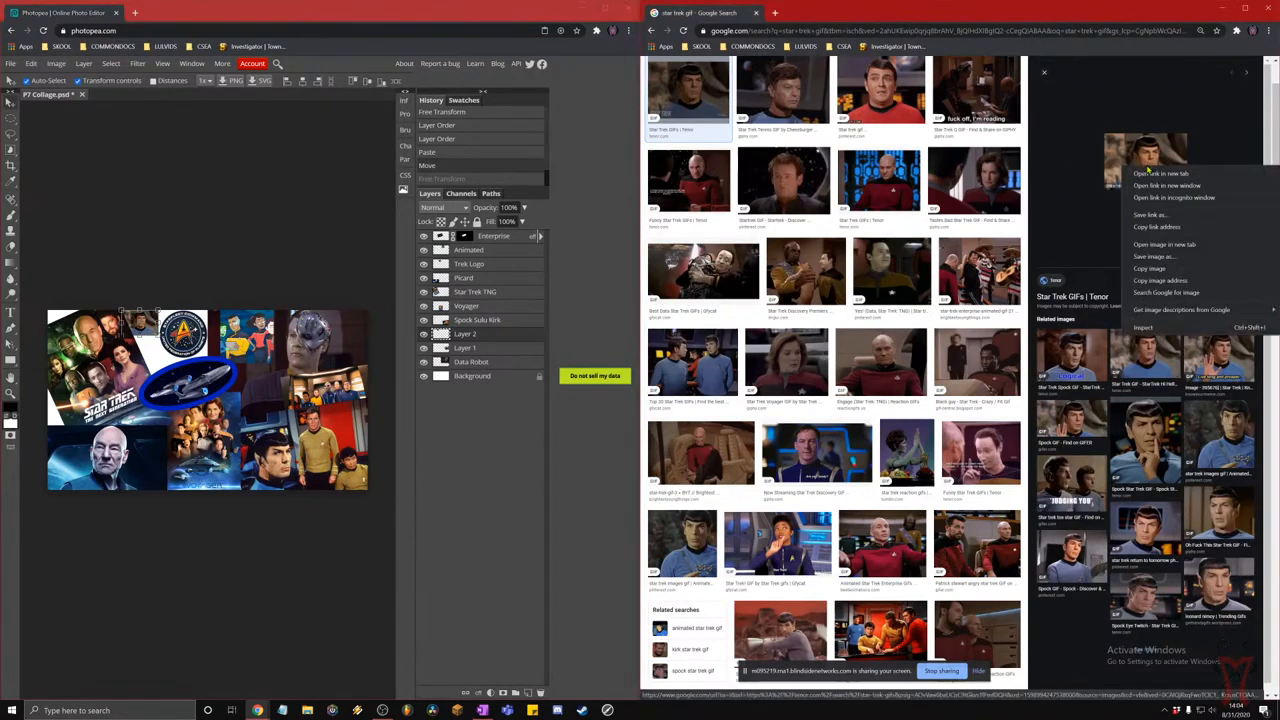
left_click(1154, 268)
left_click(176, 220)
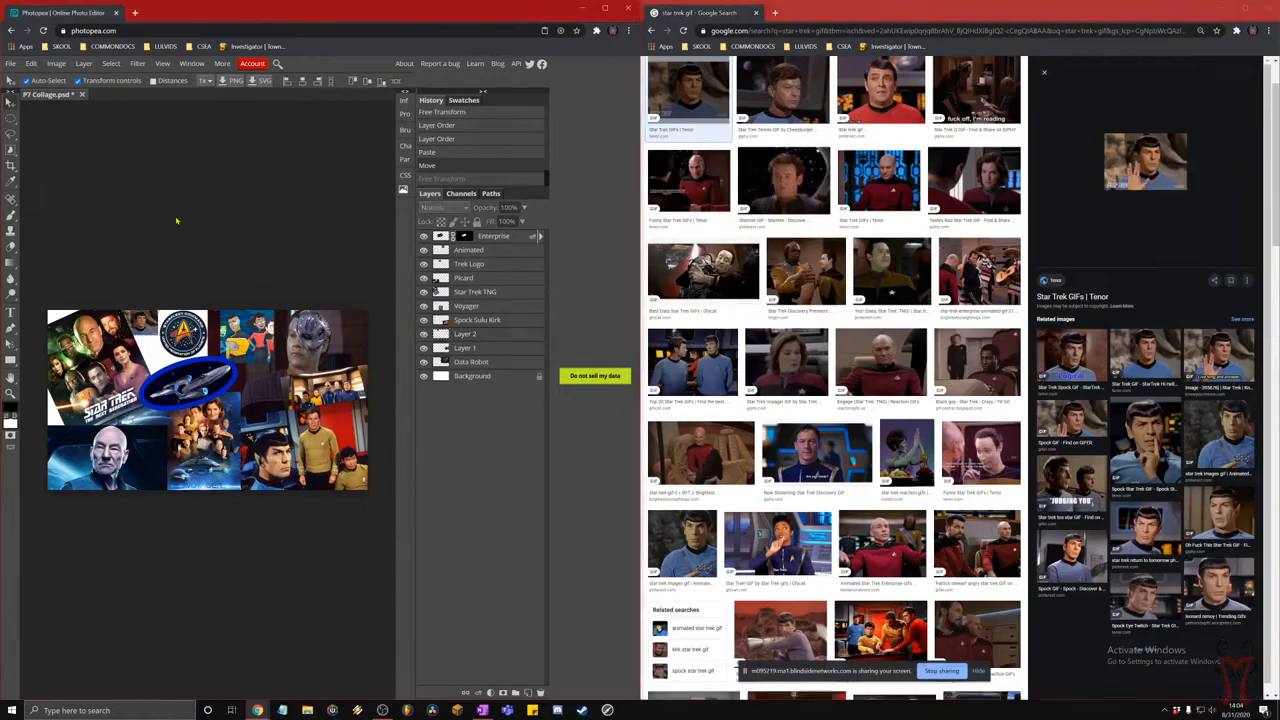
left_click(31, 63)
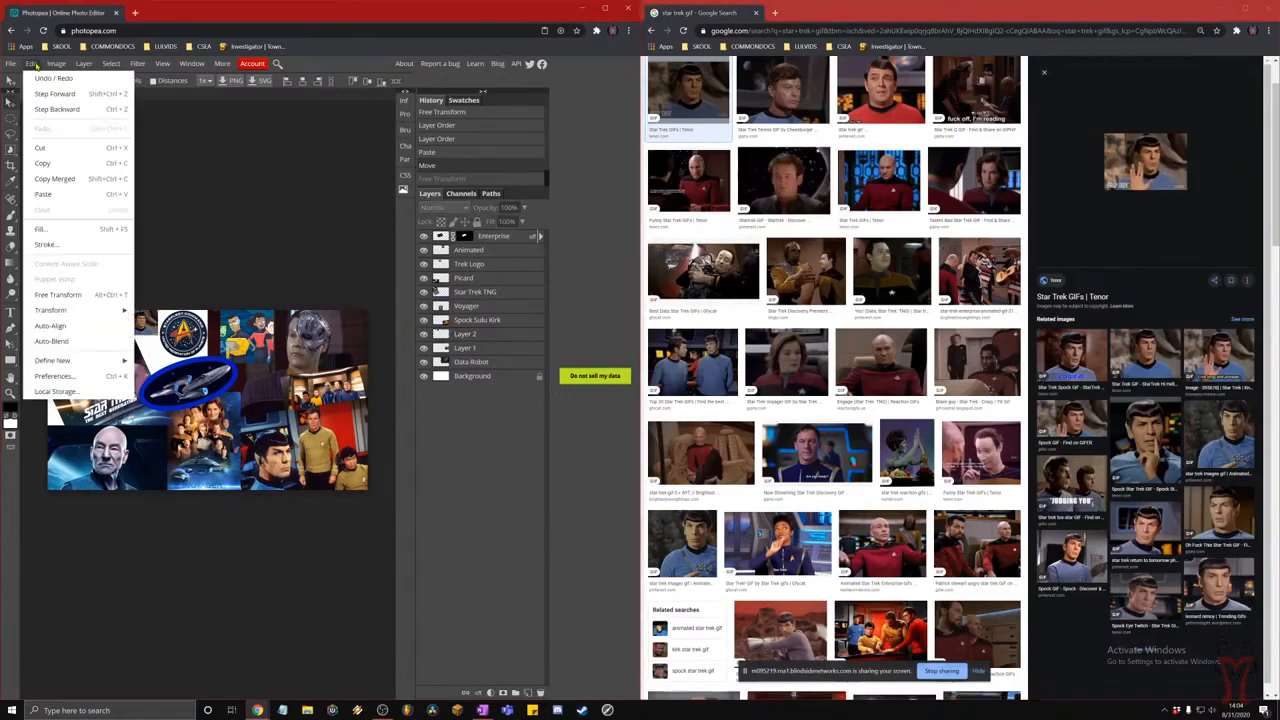
left_click(65, 197)
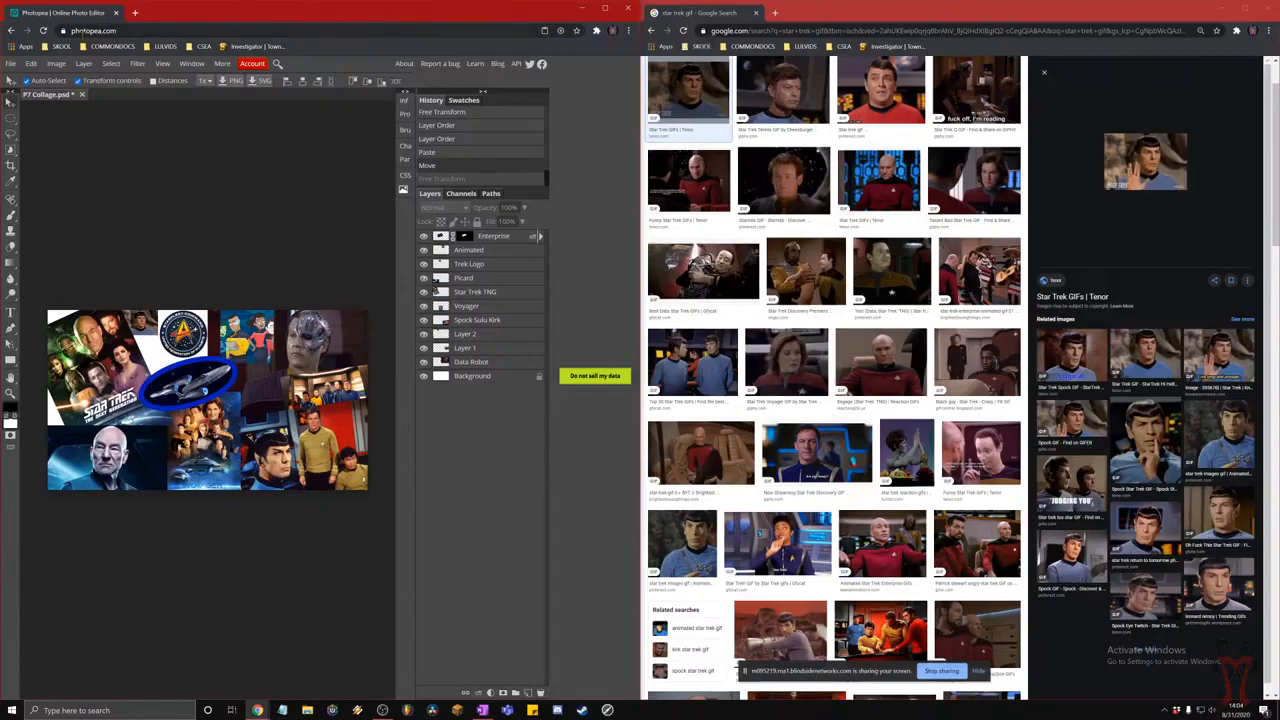
- Review Photopea's clipboard permission and keep the option to continue allowing the site to see the clipboard
key("super+plus")
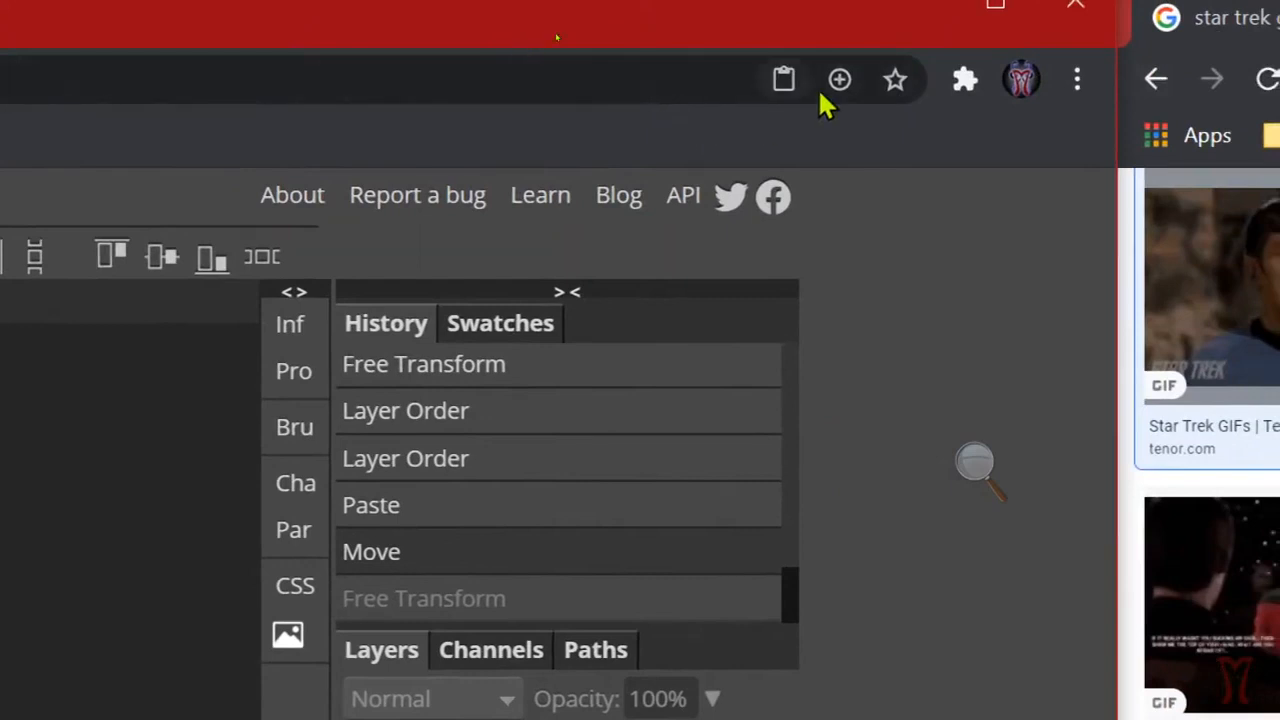
left_click(798, 88)
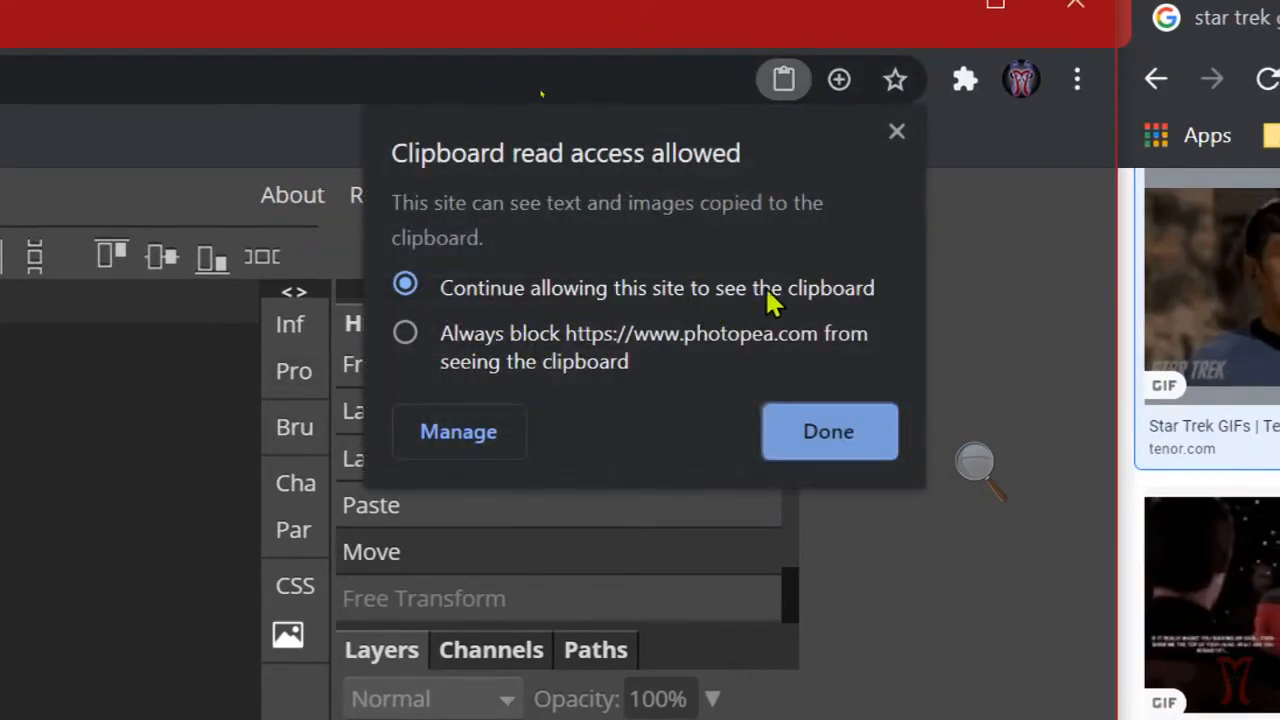
left_click(858, 447)
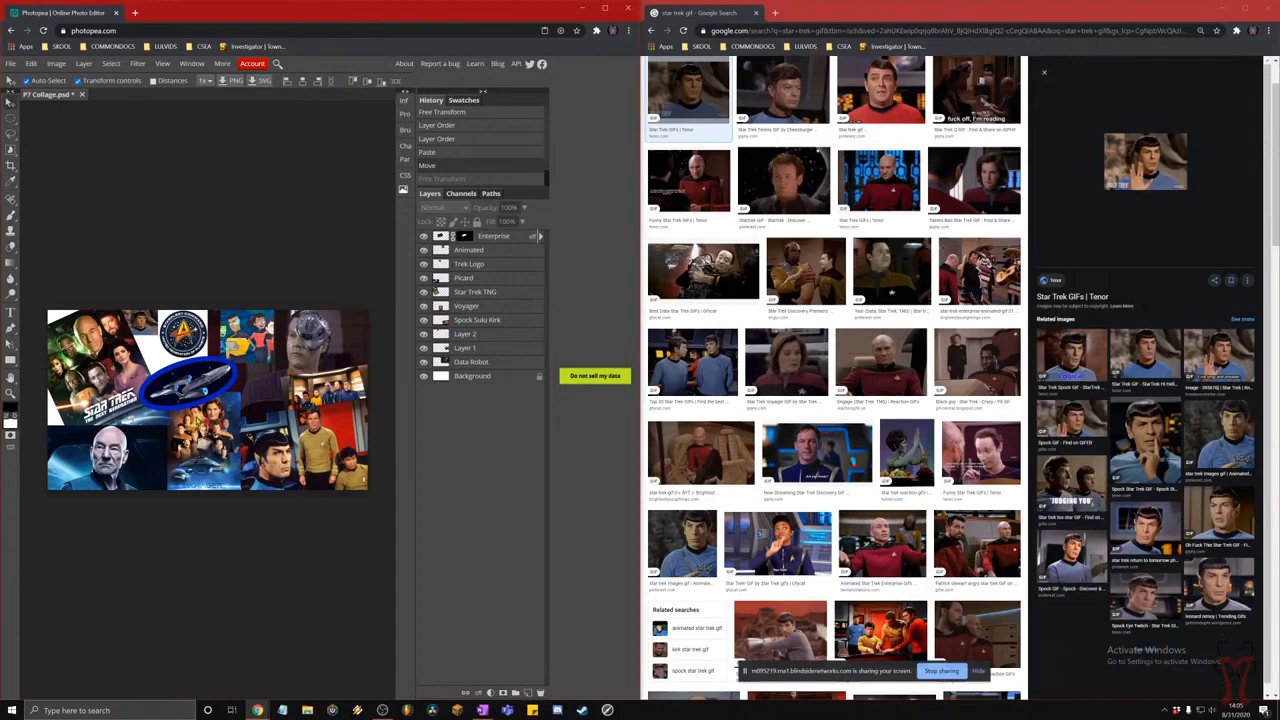
left_click(11, 313)
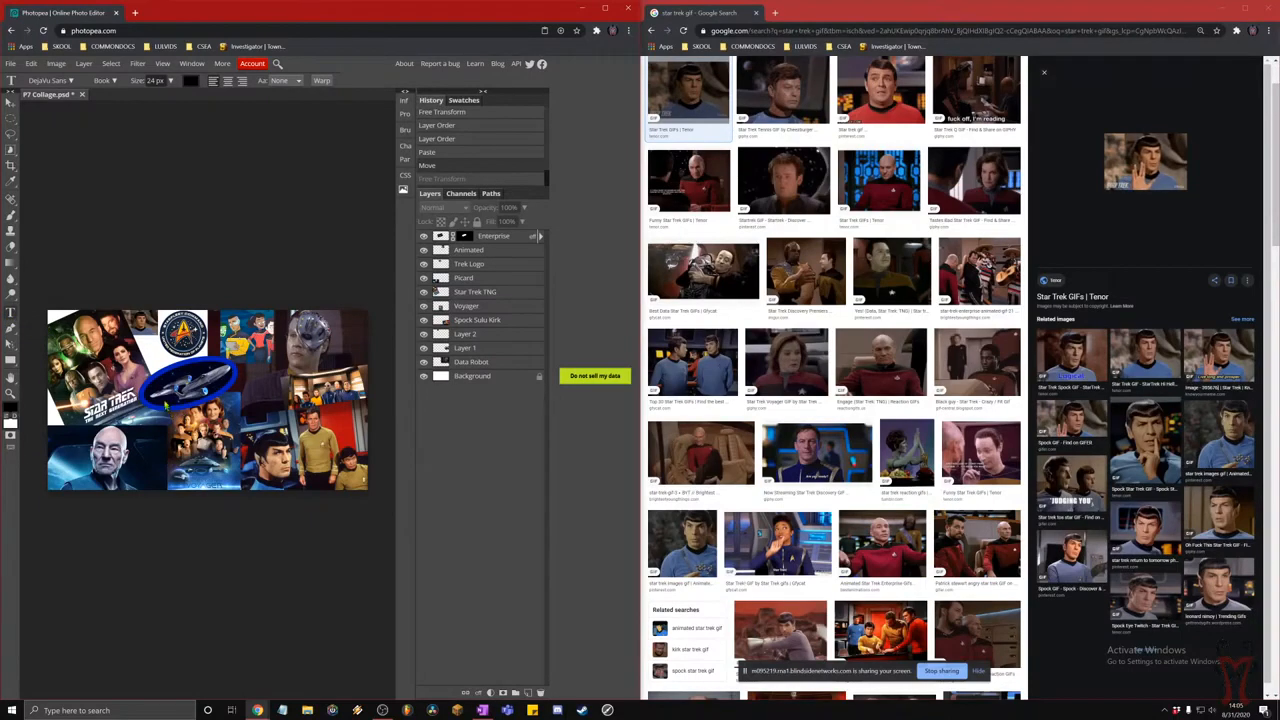
left_click_drag(166, 408, 345, 456)
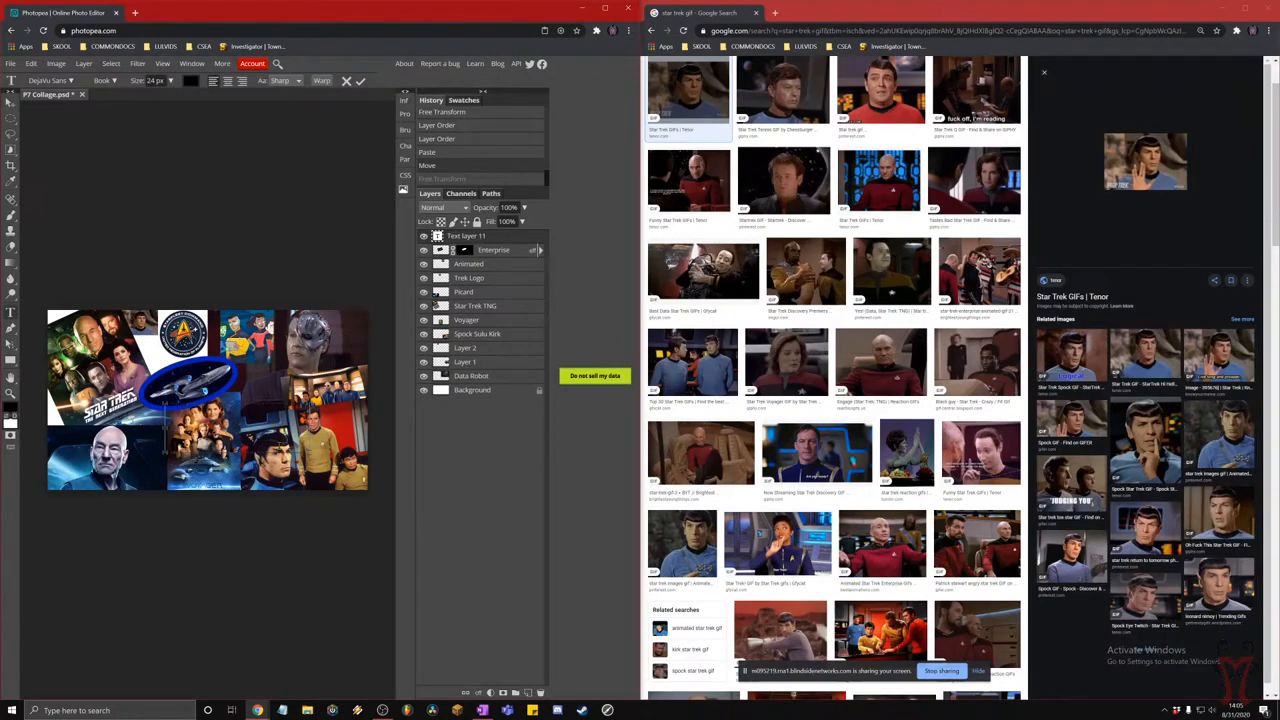
key("Escape")
key("Escape")
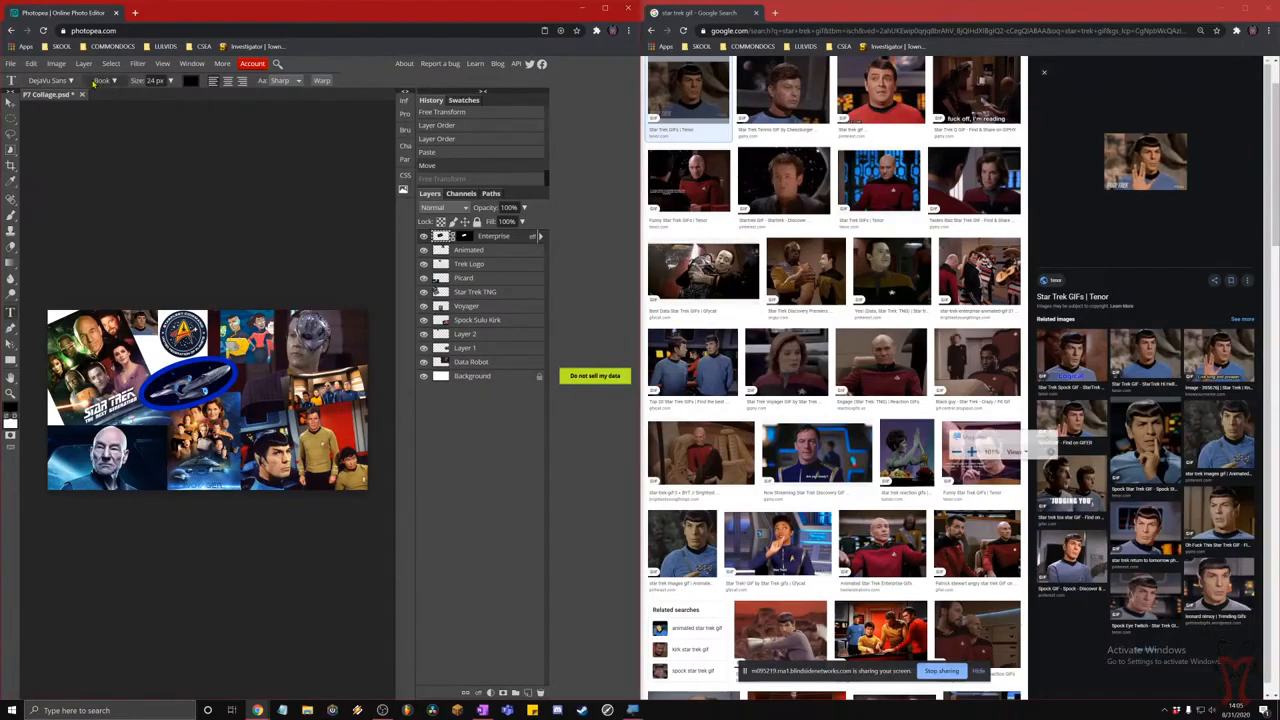
- Set the Type tool's font to Distant Galaxy
key("super+plus")
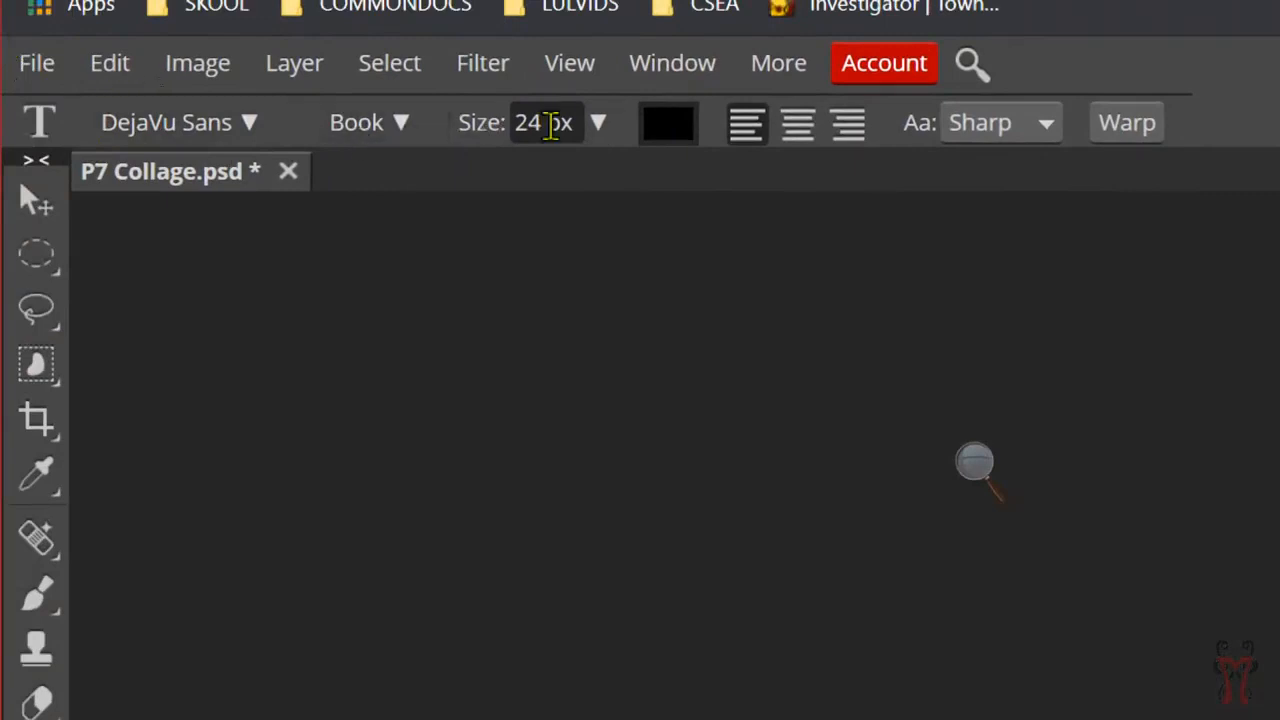
left_click(183, 132)
scroll(366, 535, "down", 6)
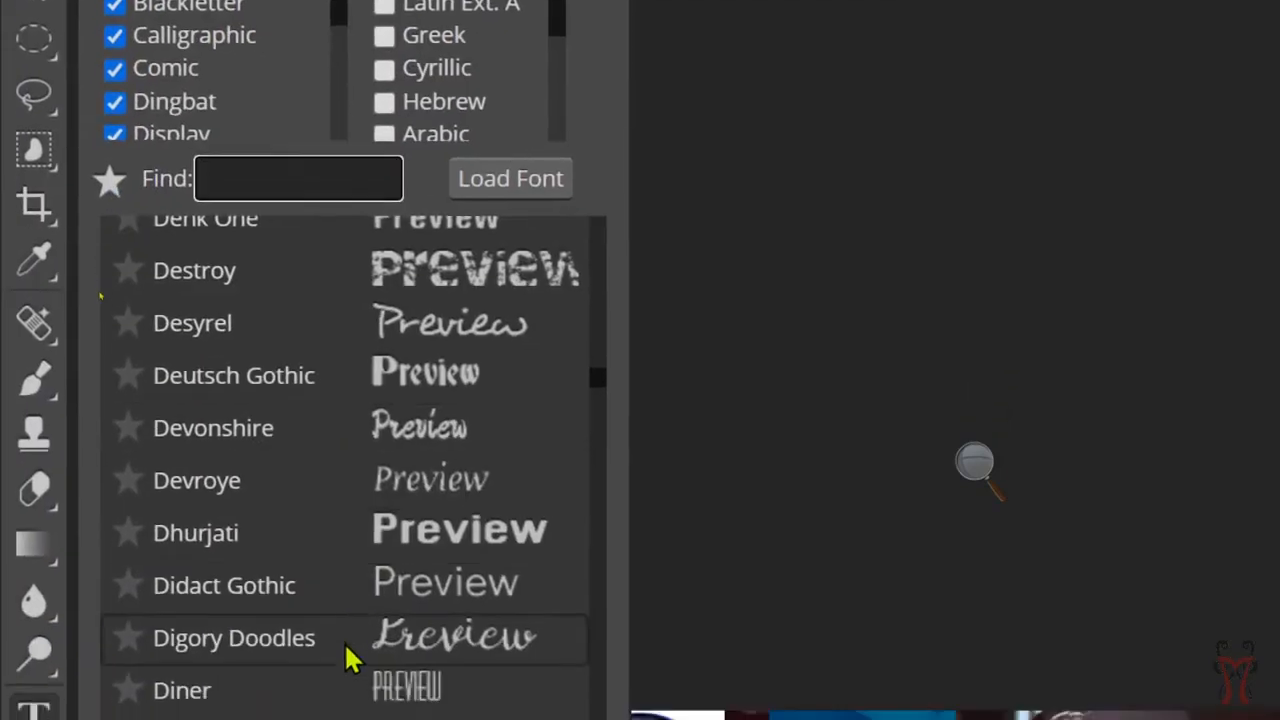
scroll(351, 695, "down", 5)
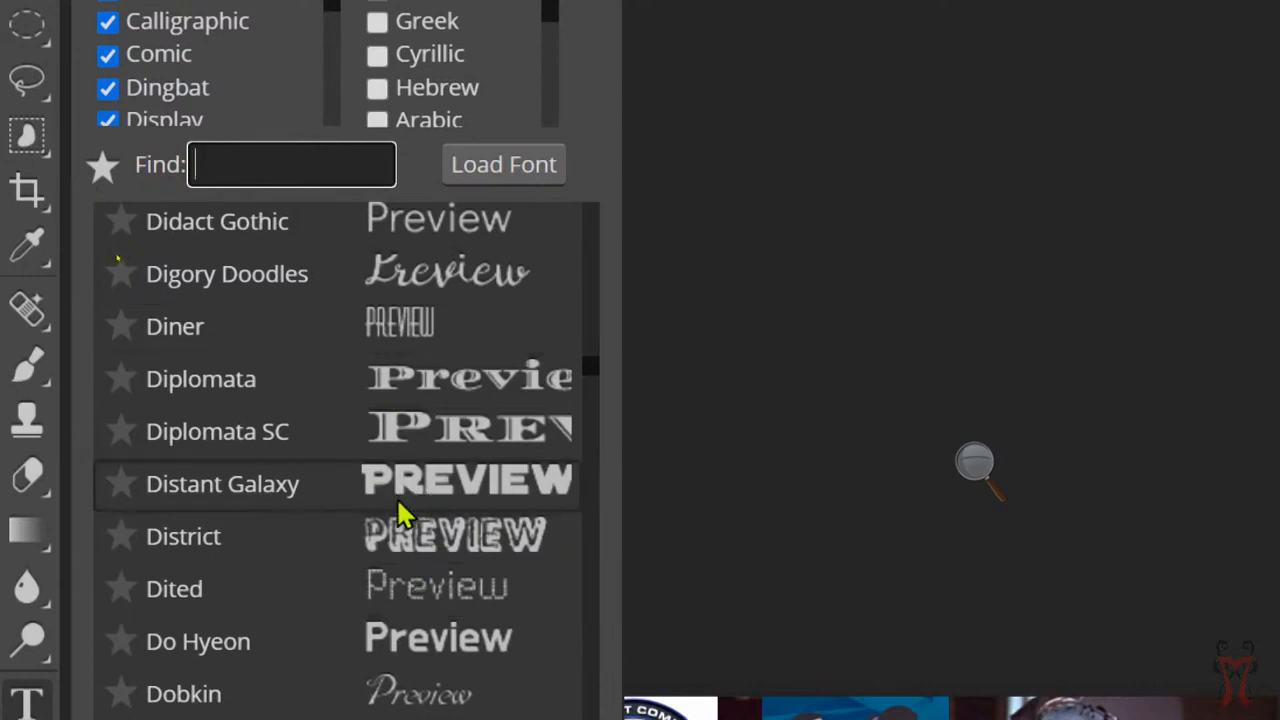
left_click(447, 490)
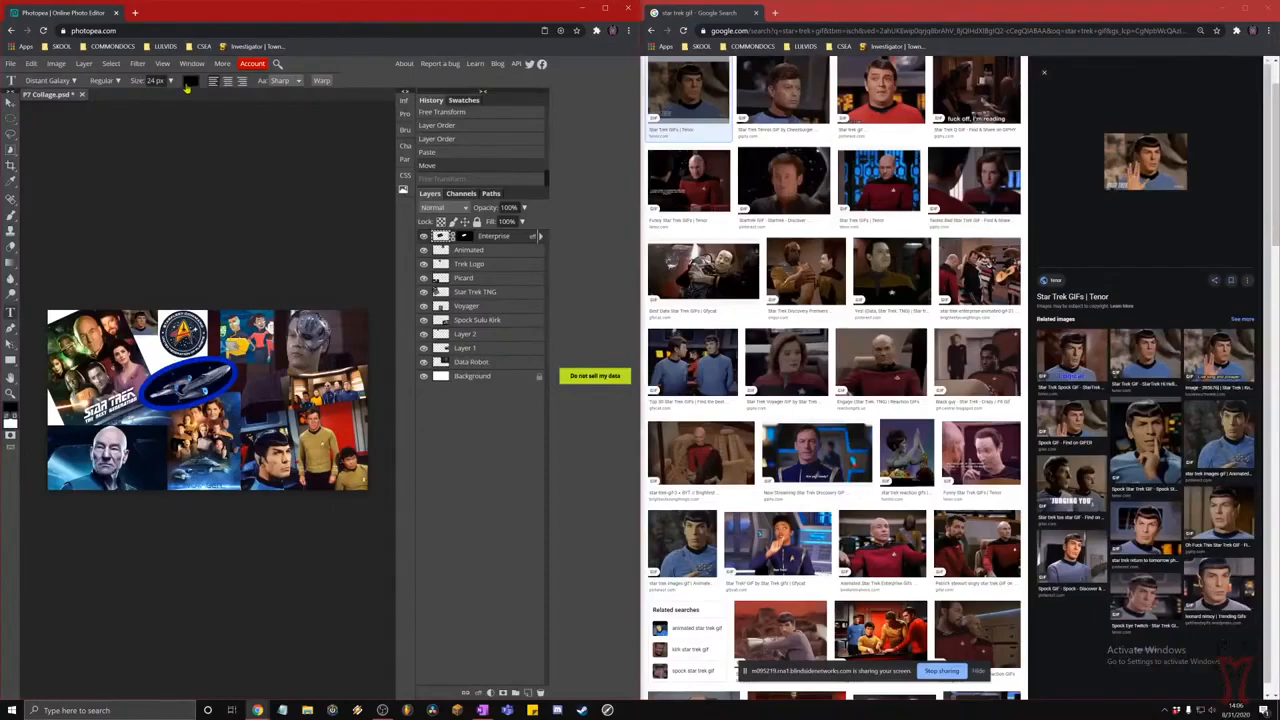
- Set the text size to 79 px
key("super+plus")
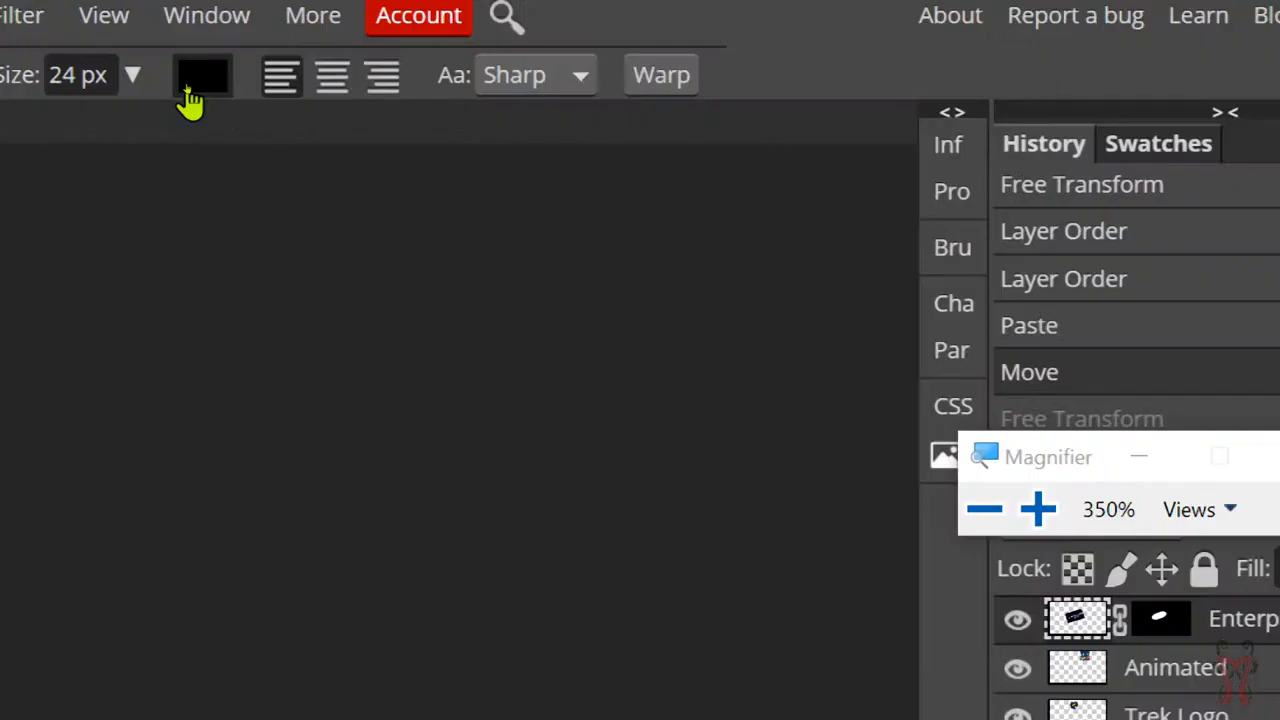
left_click(183, 84)
left_click_drag(117, 145, 138, 138)
left_click_drag(203, 166, 228, 165)
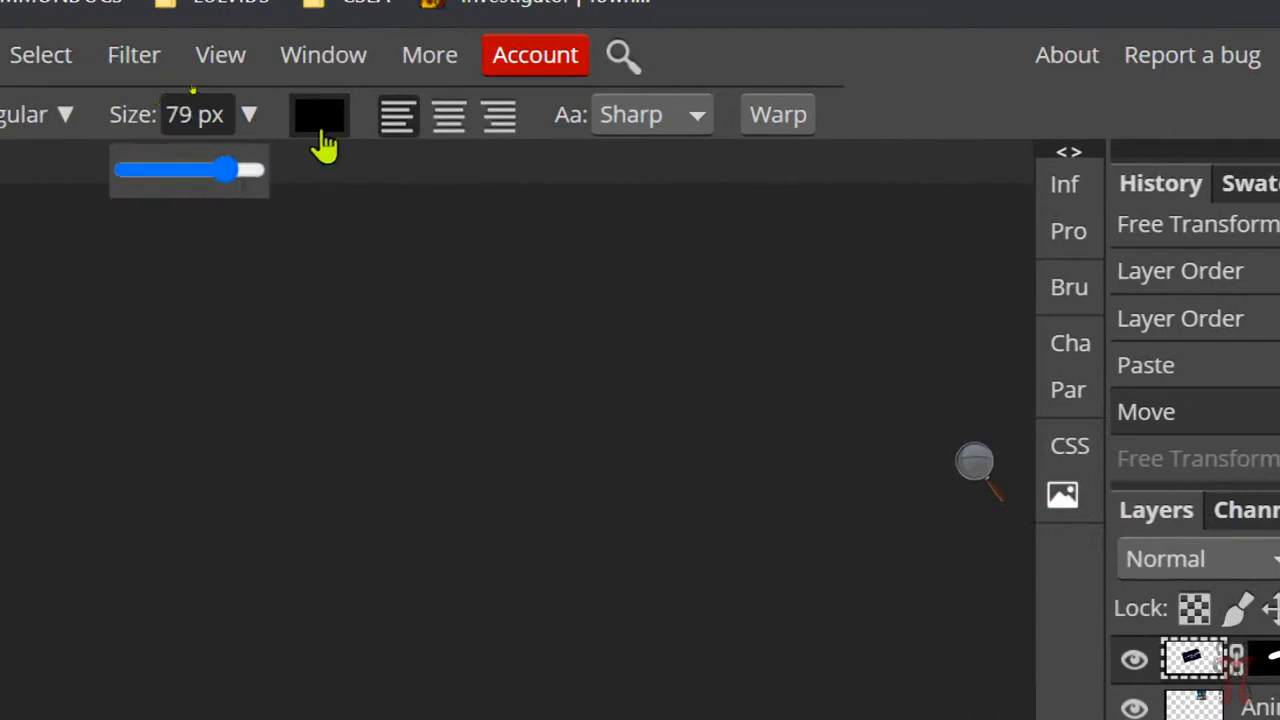
- Set the Type tool's text color to dark yellow with hex a6ab15
left_click(322, 125)
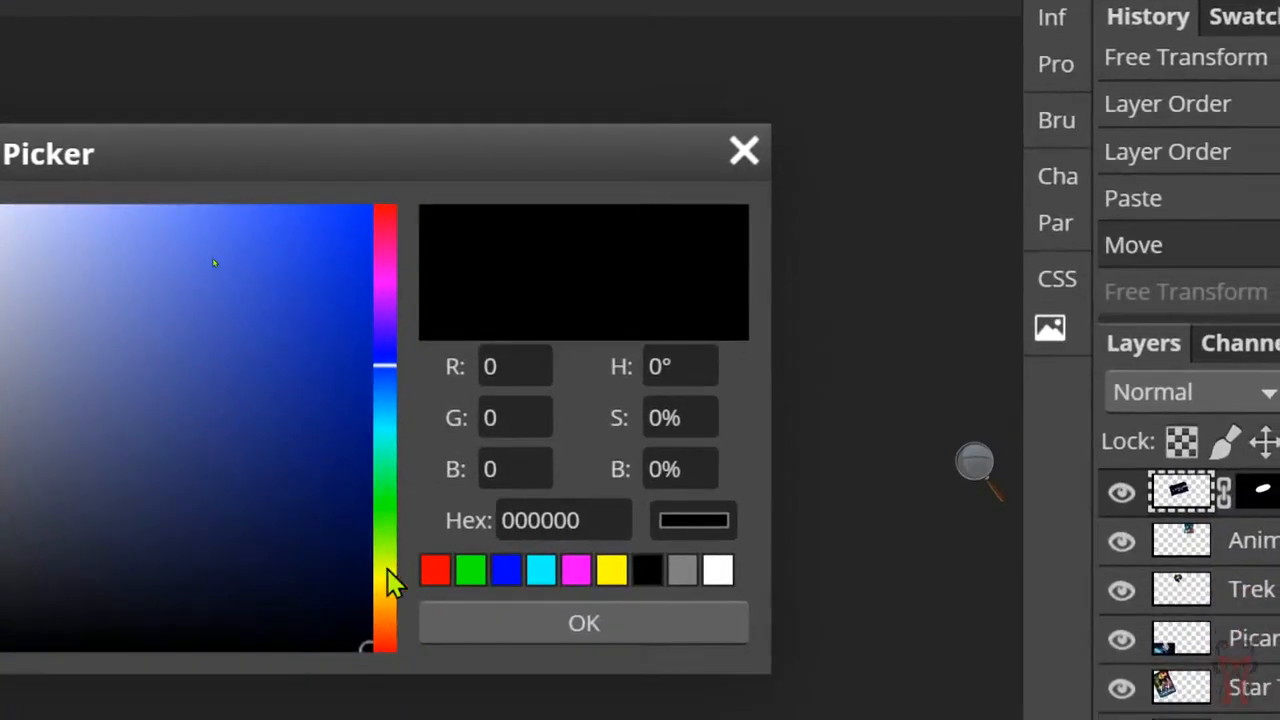
left_click(378, 576)
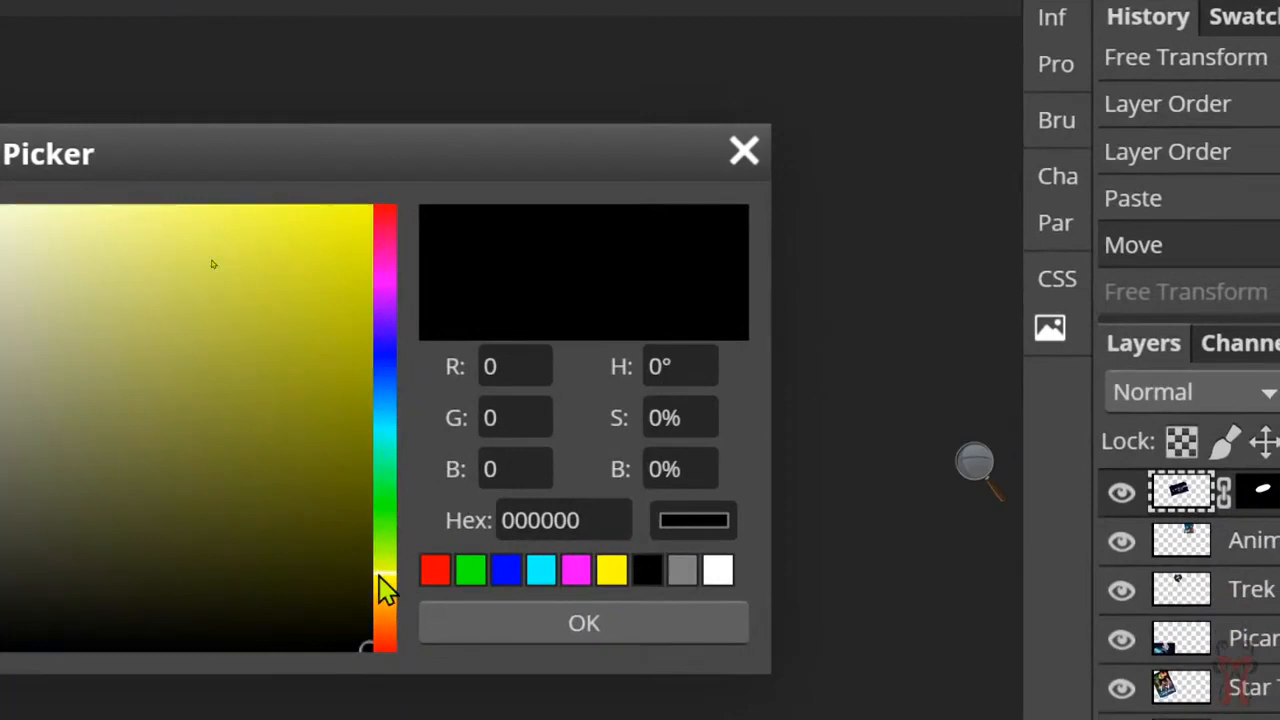
left_click(317, 352)
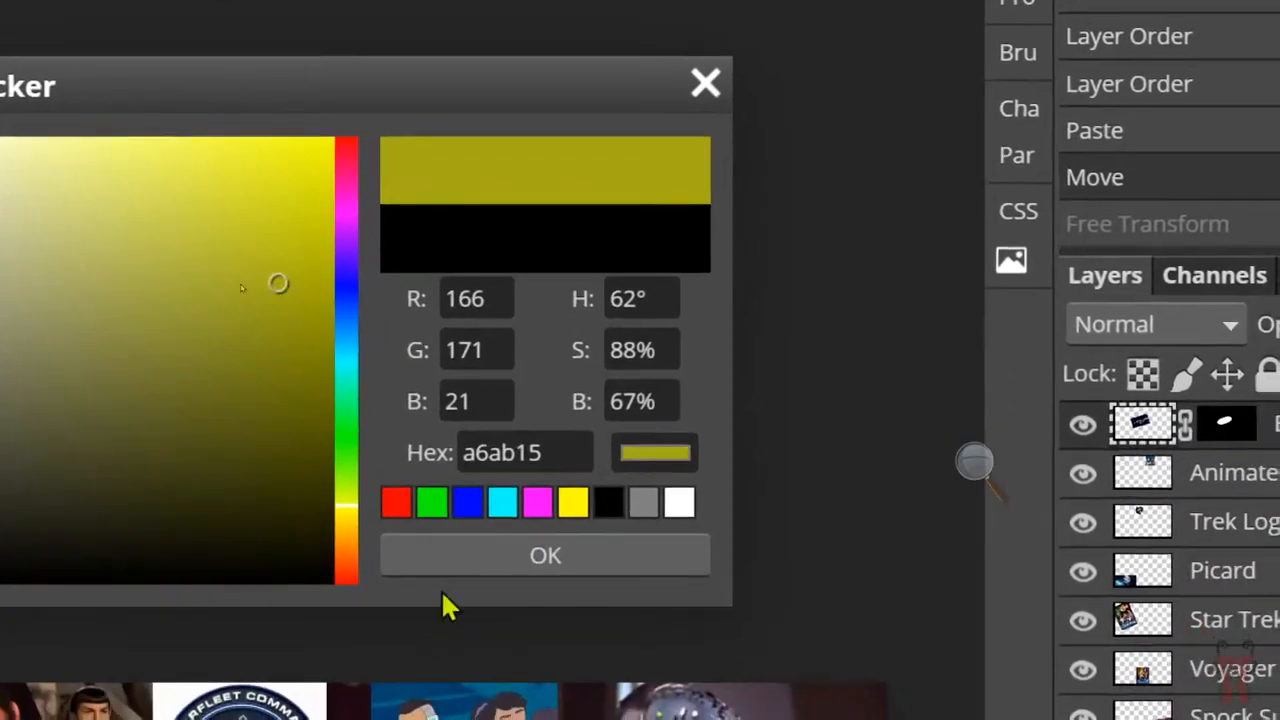
left_click(477, 570)
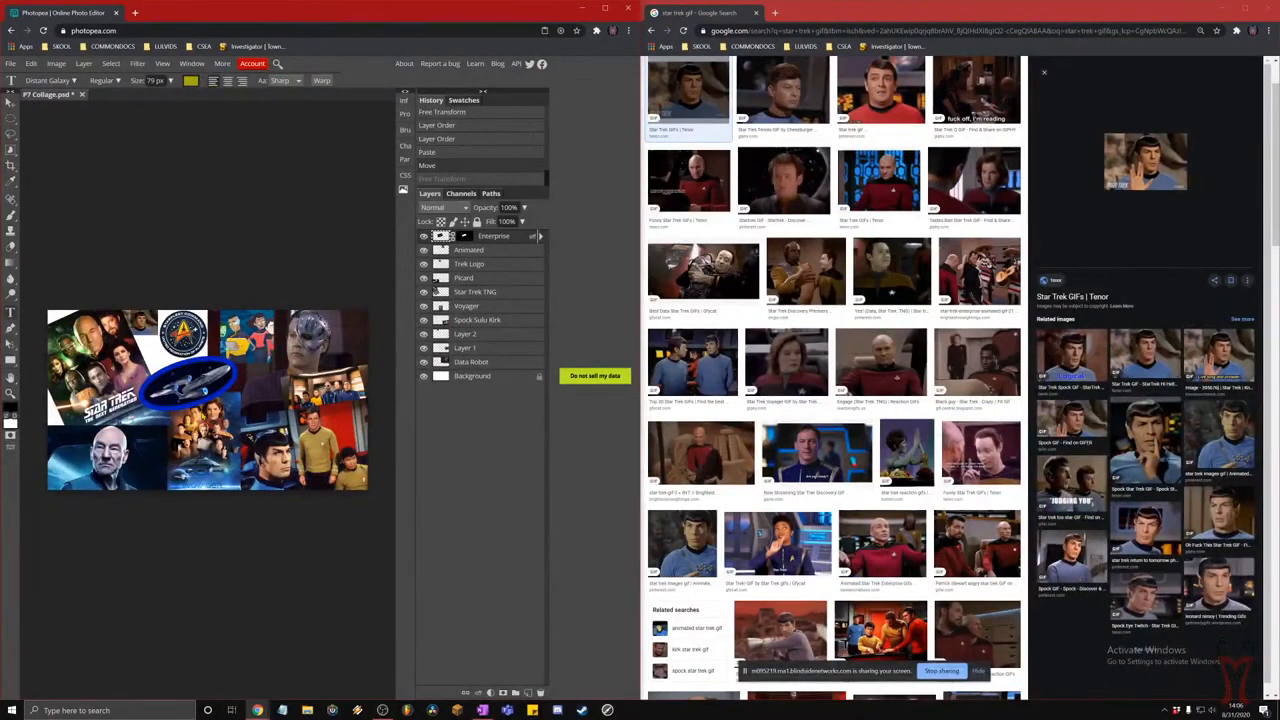
- Add the text "STAR TREK" below the Enterprise oval near the collage's center and finish editing it
left_click(228, 440)
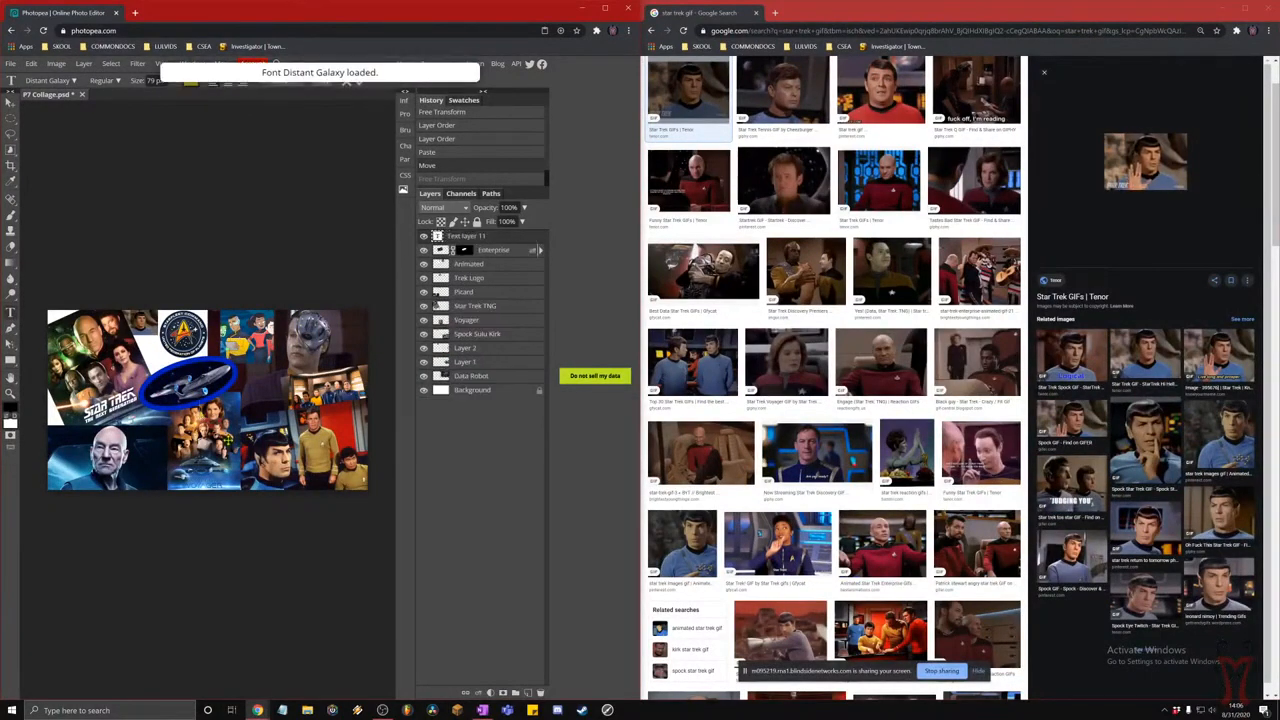
type("STAR")
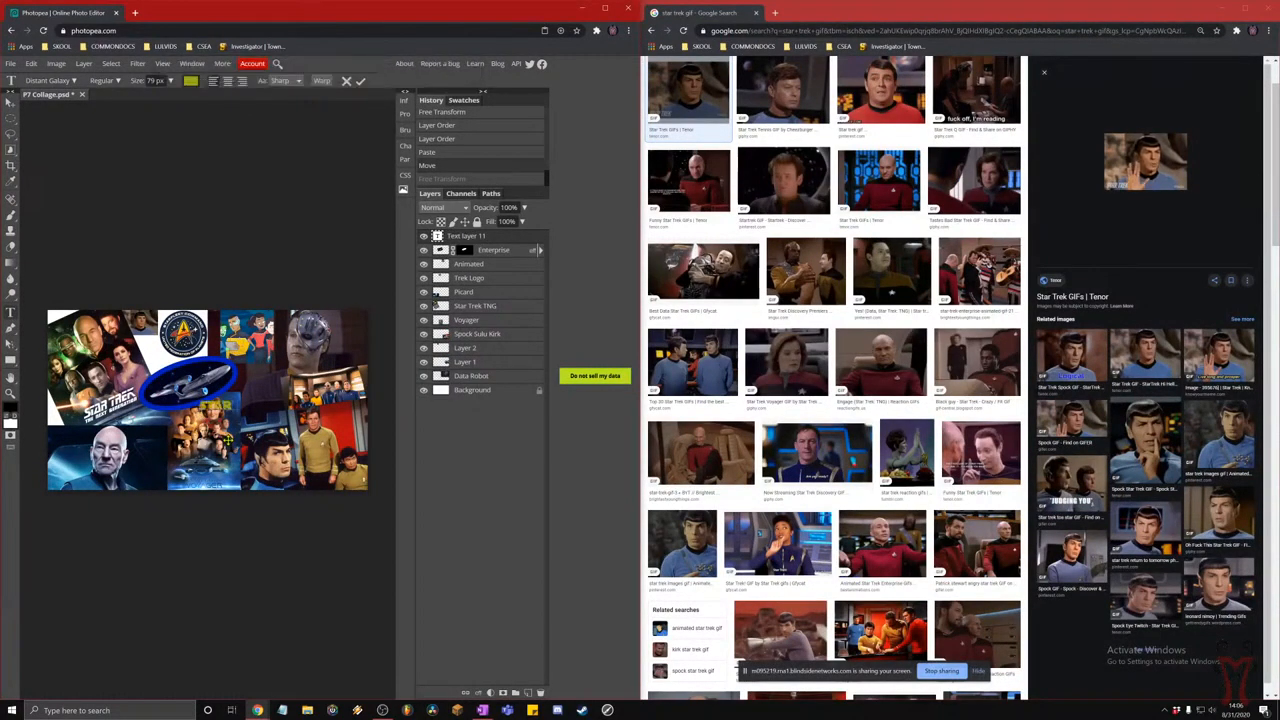
type(" TREK")
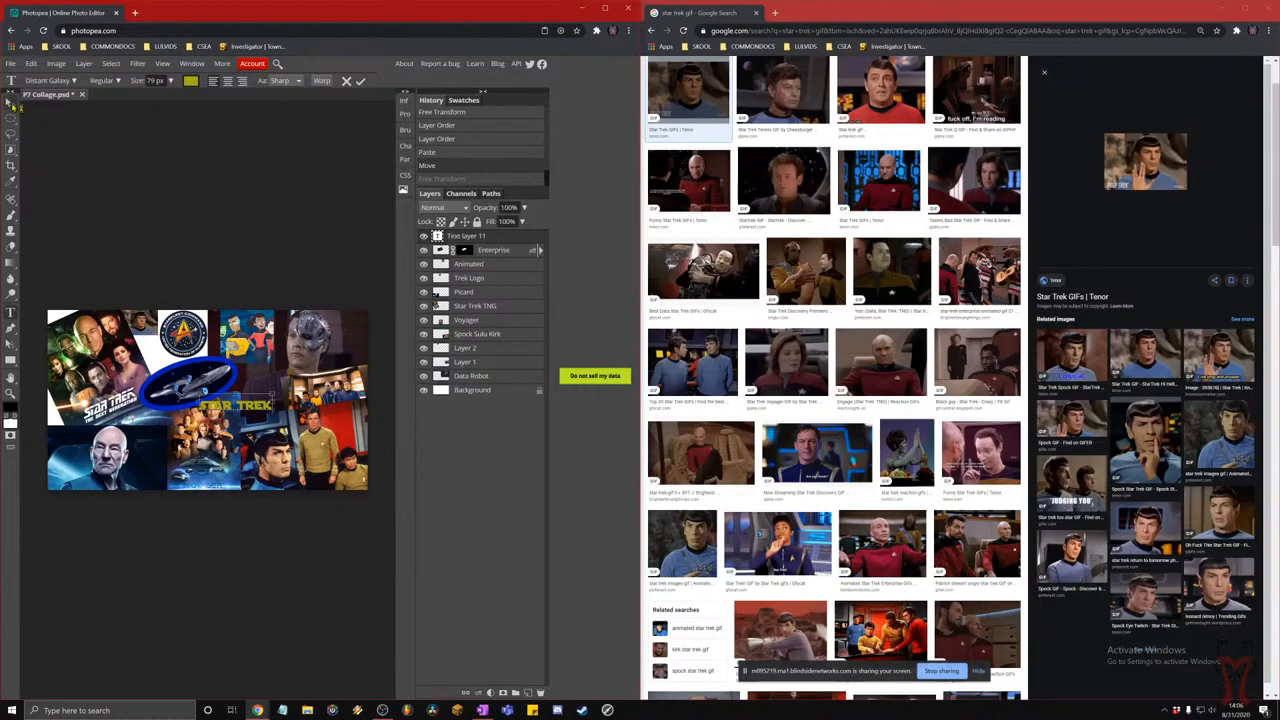
key("super+plus")
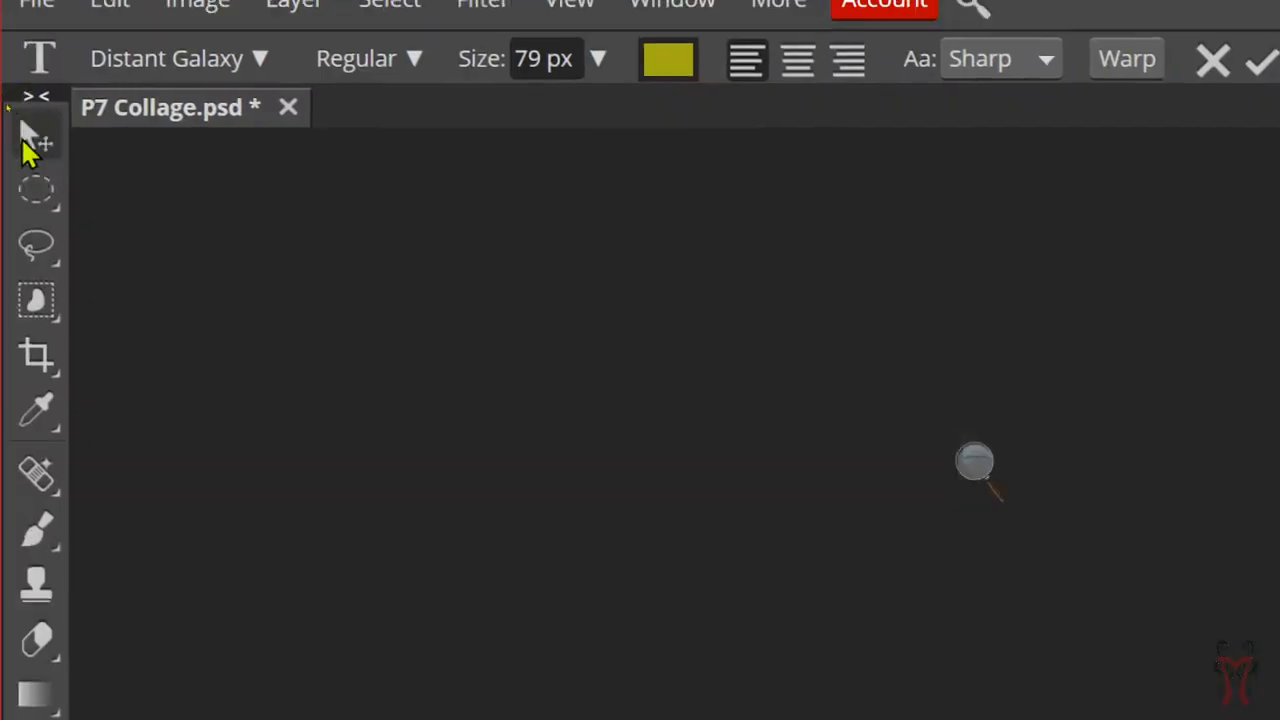
left_click(30, 145)
key("super+Escape")
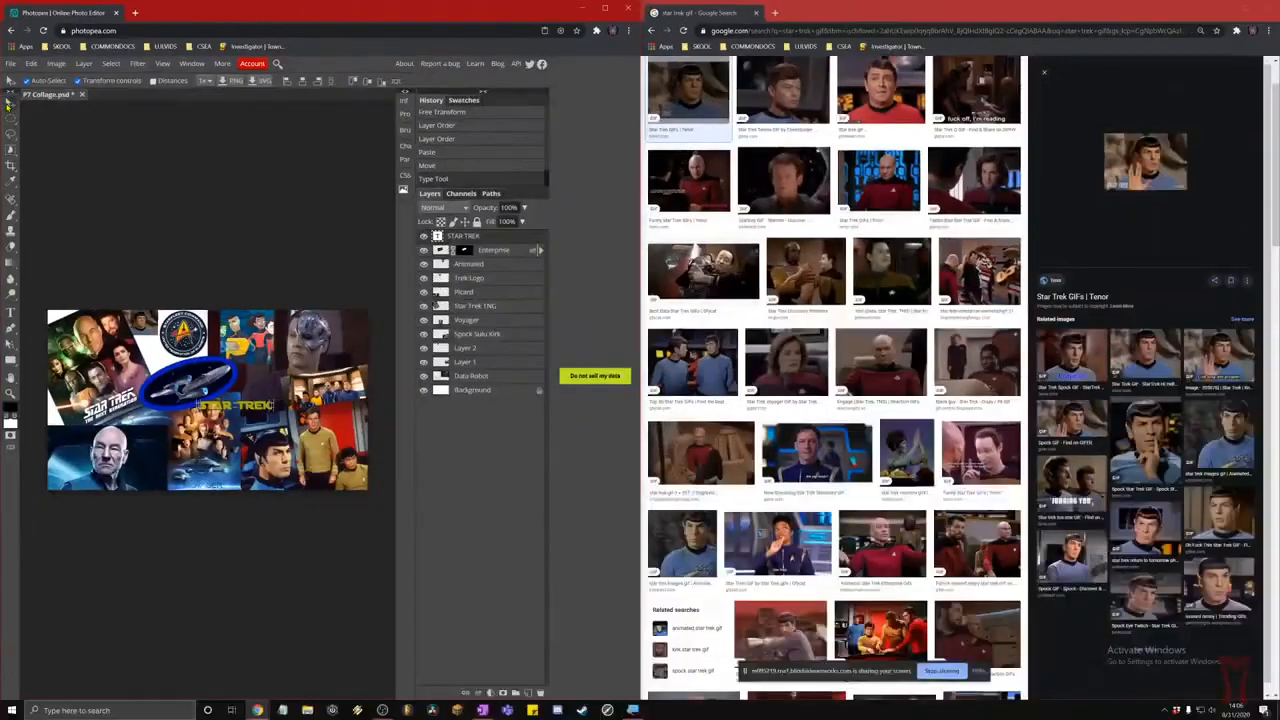
- Enlarge the STAR TREK title to about 378%, rotate it about -11.8°, and position it across the lower middle of the collage
left_click_drag(273, 411, 342, 452)
left_click_drag(200, 404, 70, 316)
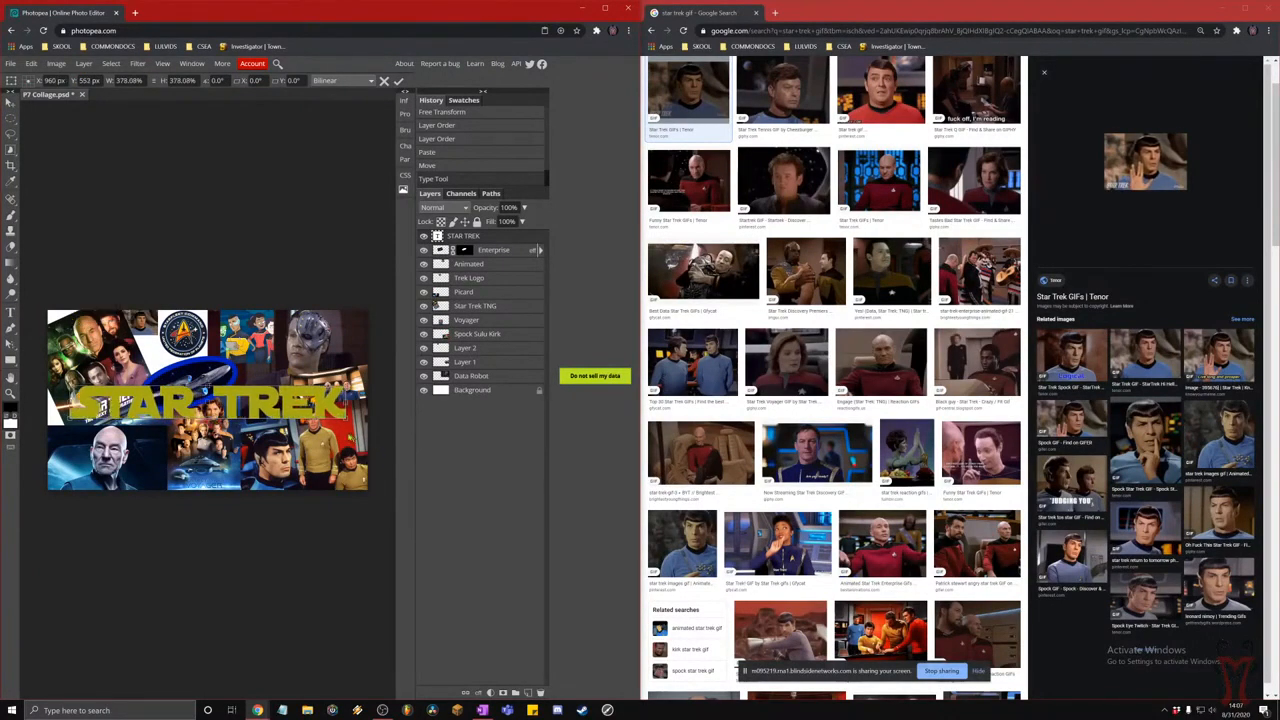
left_click_drag(347, 424, 287, 411)
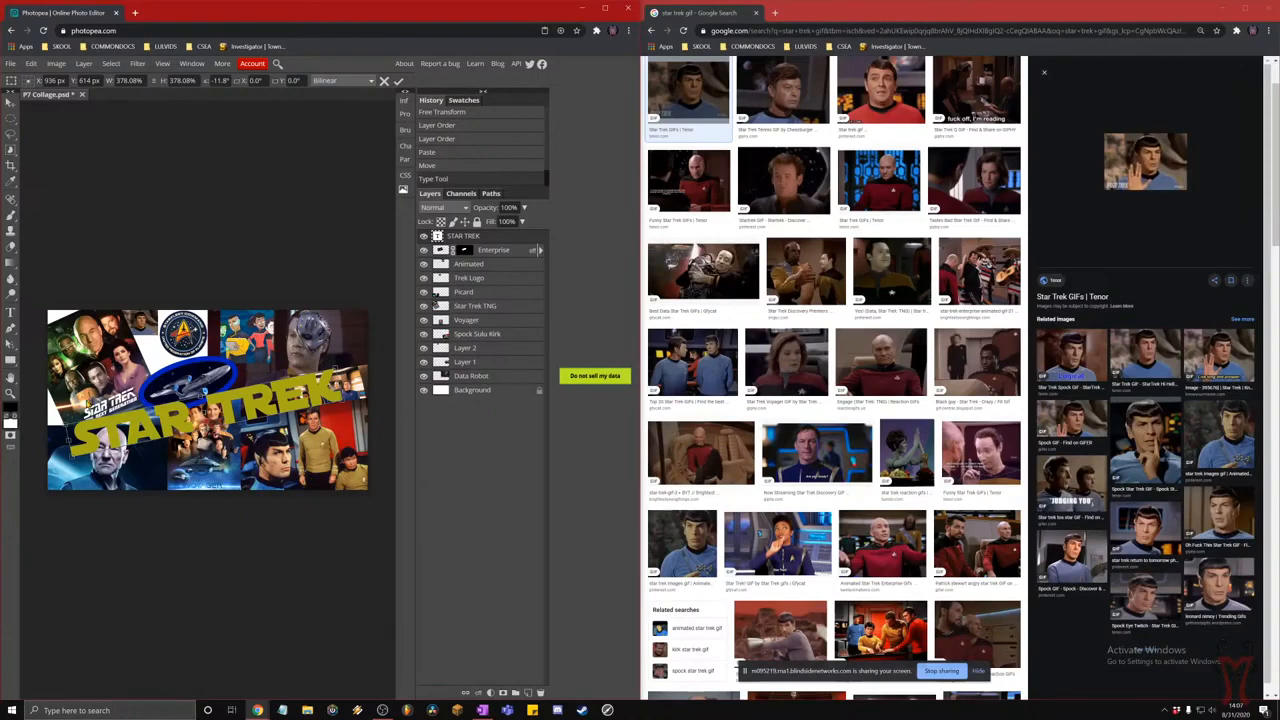
mouse_move(160, 424)
left_mouse_down()
mouse_move(138, 430)
mouse_move(170, 434)
mouse_move(160, 416)
left_mouse_up()
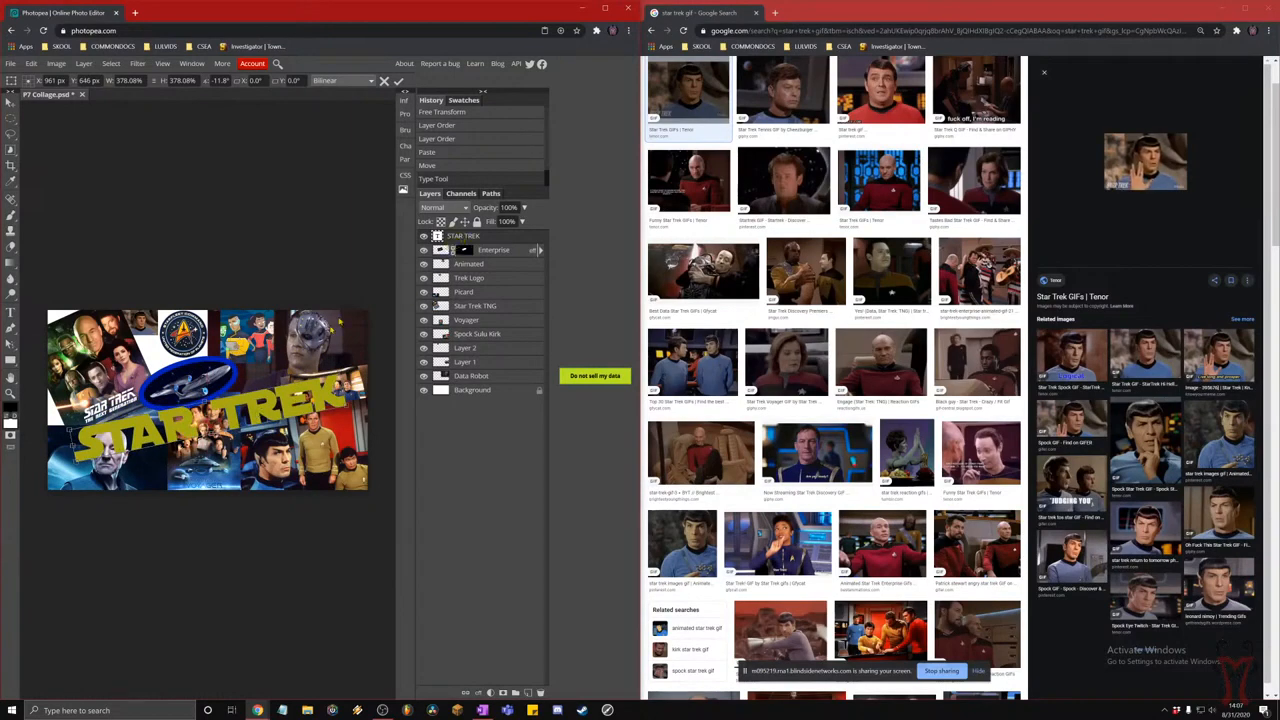
- Add a 30 px outside Stroke layer style to the STAR TREK text, keeping the collage in view
left_click(84, 63)
mouse_move(103, 145)
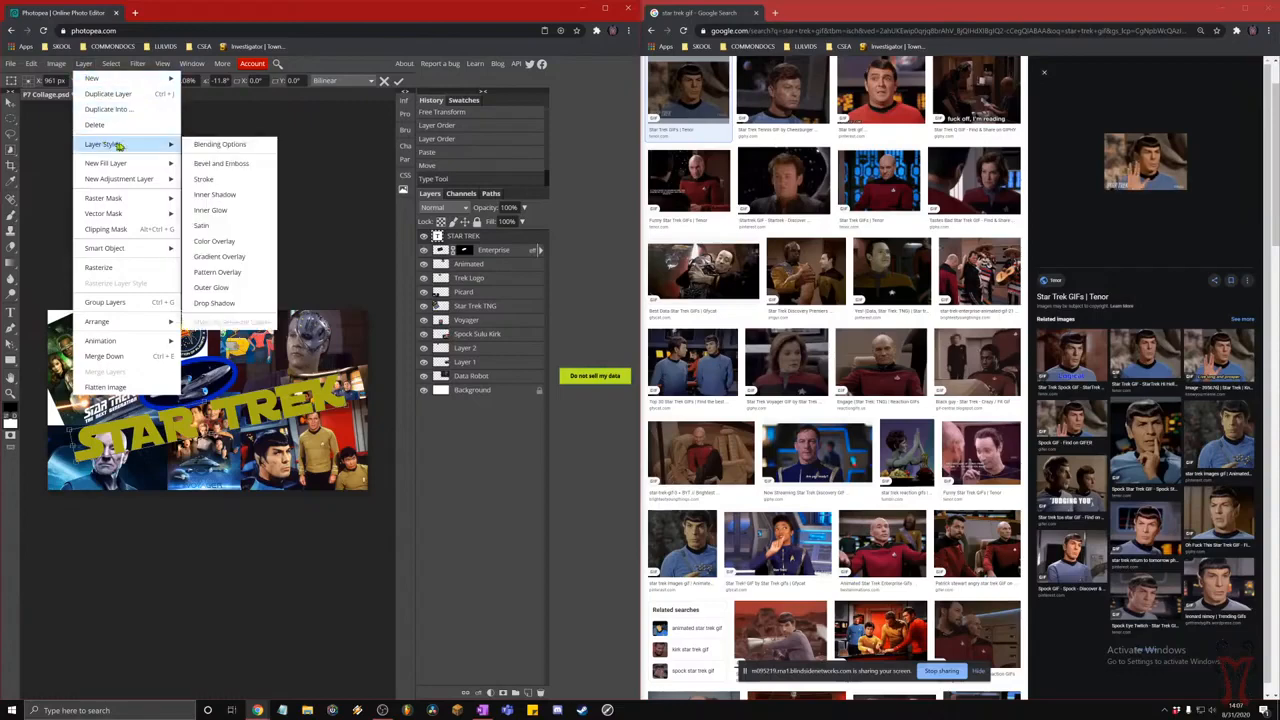
left_click(205, 180)
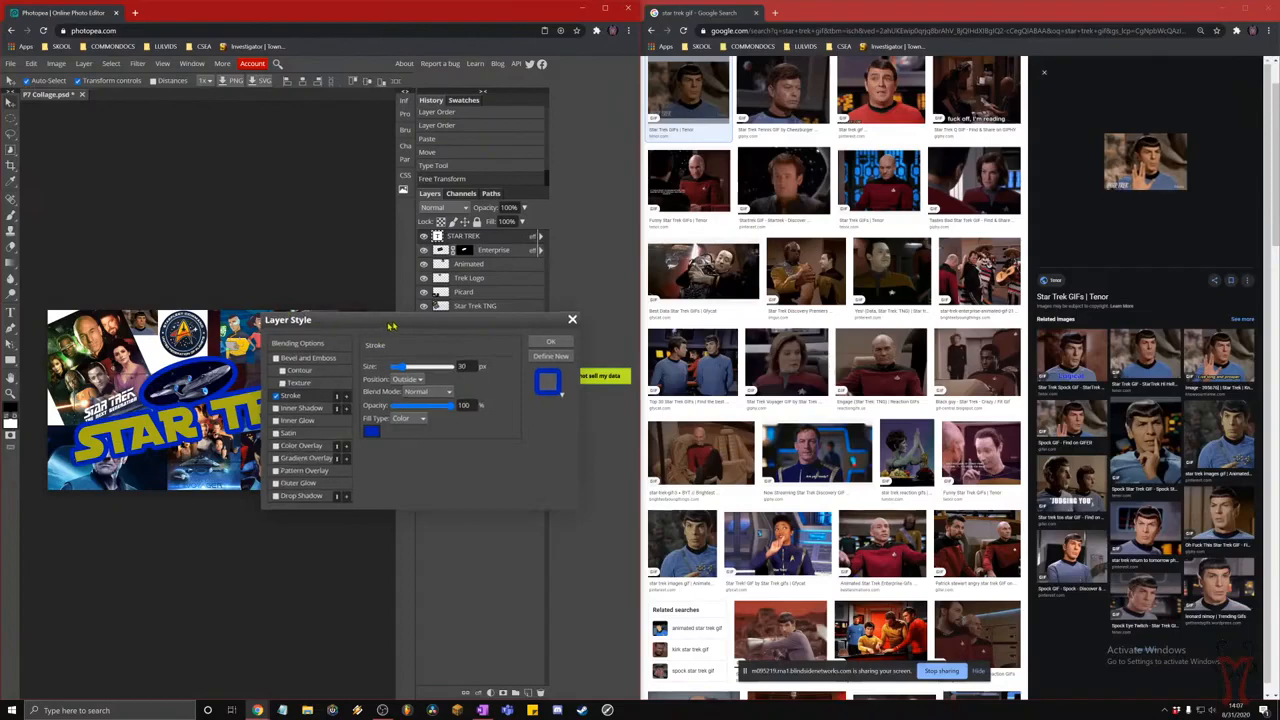
left_click_drag(379, 326, 487, 283)
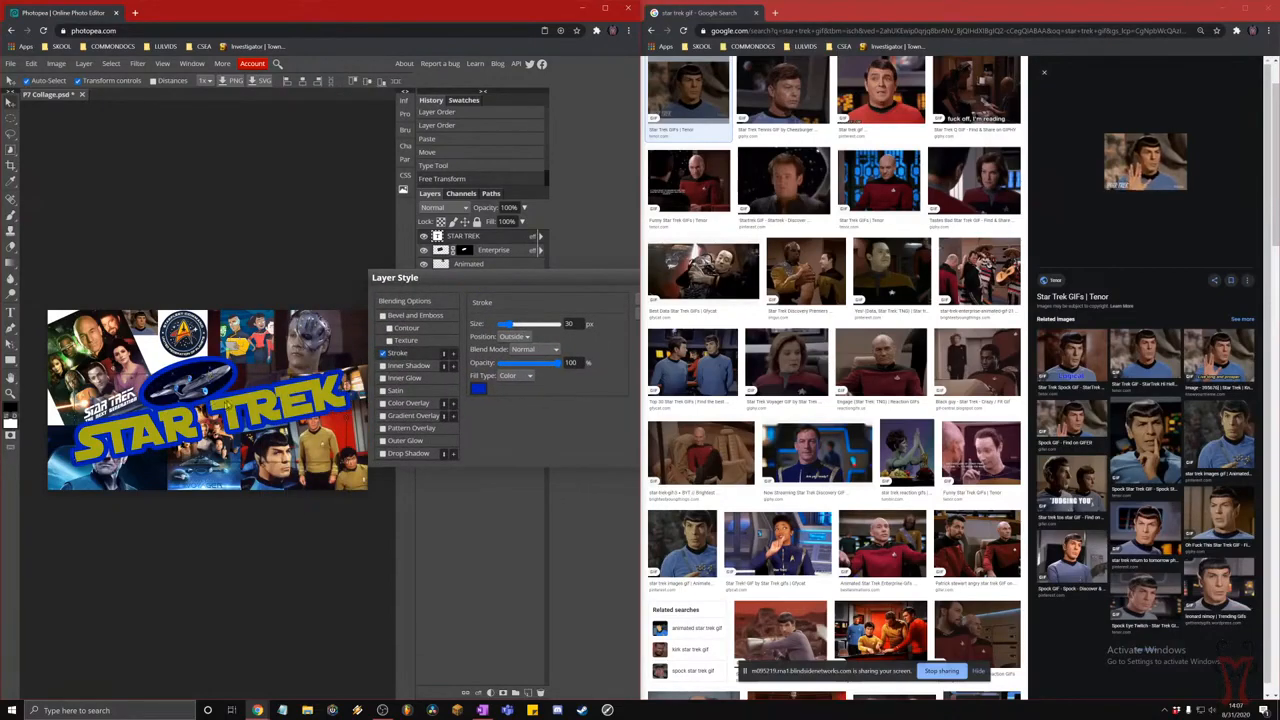
- Try a dark green stroke color, hex 166f32, on the STAR TREK text
left_click(477, 389)
left_click(289, 308)
left_click_drag(229, 259, 108, 169)
mouse_move(227, 280)
left_mouse_down()
mouse_move(257, 314)
mouse_move(259, 288)
mouse_move(261, 323)
mouse_move(258, 299)
left_mouse_up()
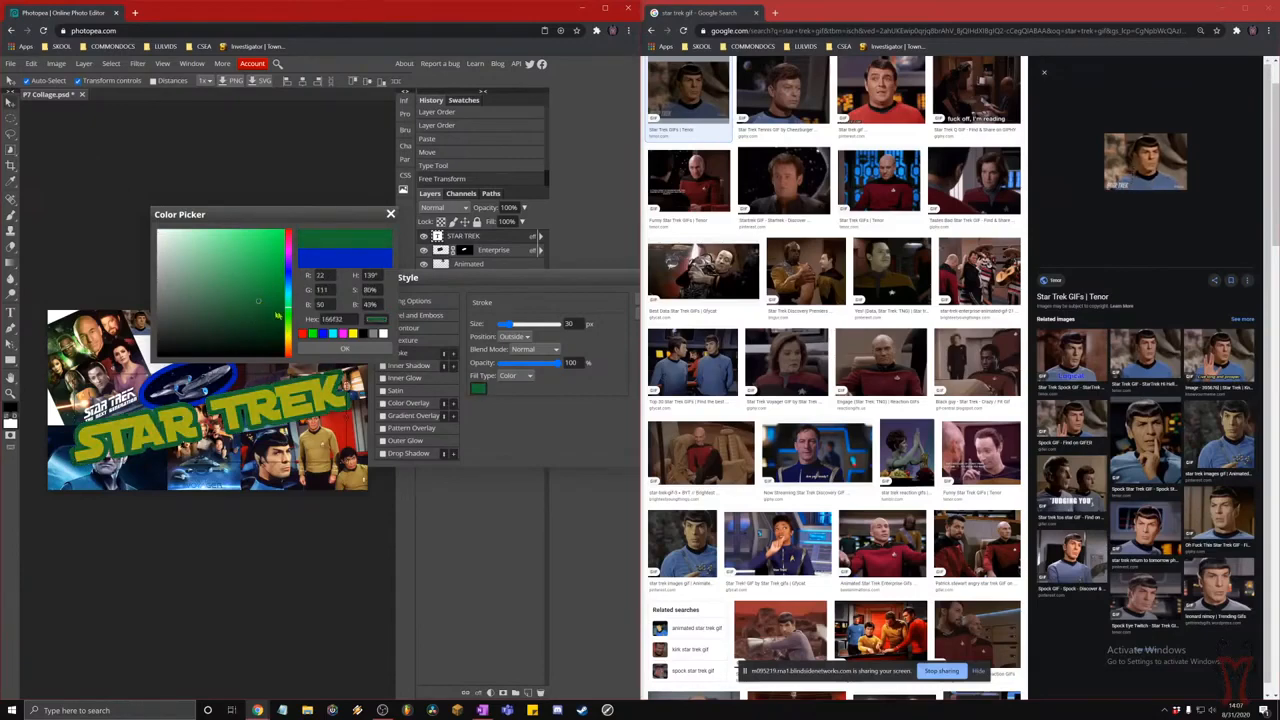
left_click(373, 348)
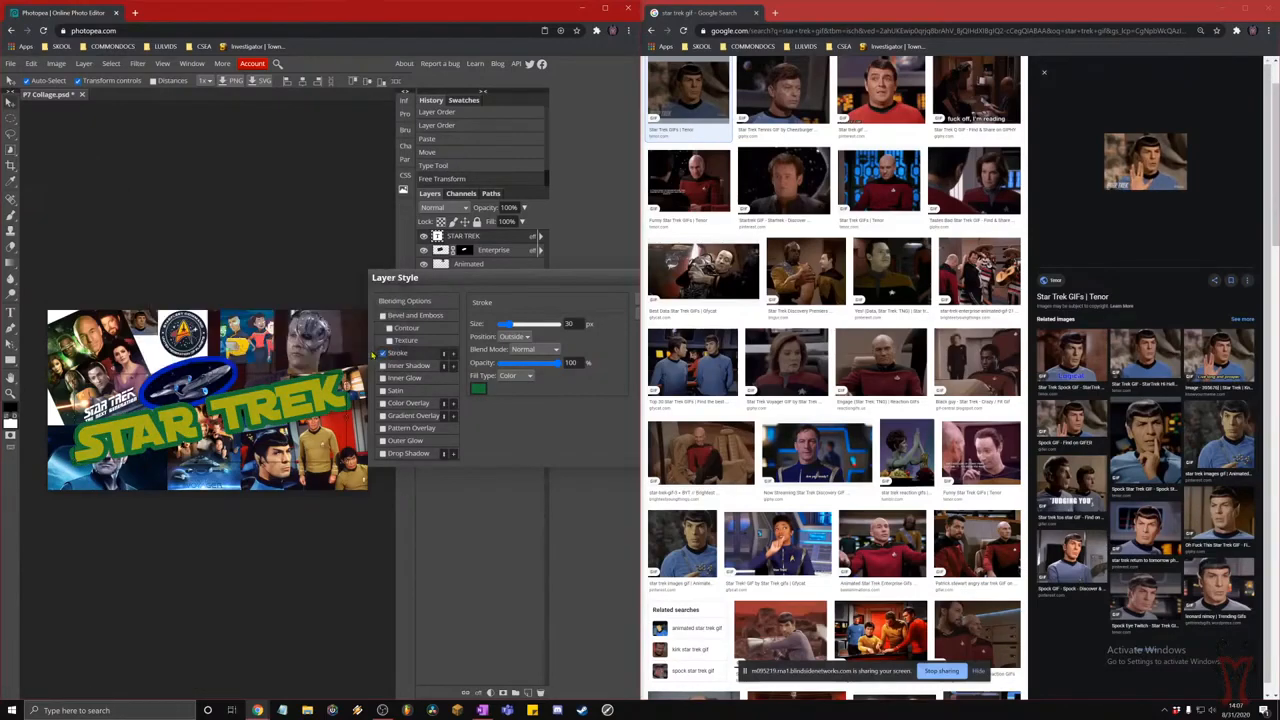
- Set the STAR TREK stroke color to blue with hex 0120b8 and apply the layer style
left_click(478, 390)
left_click(288, 263)
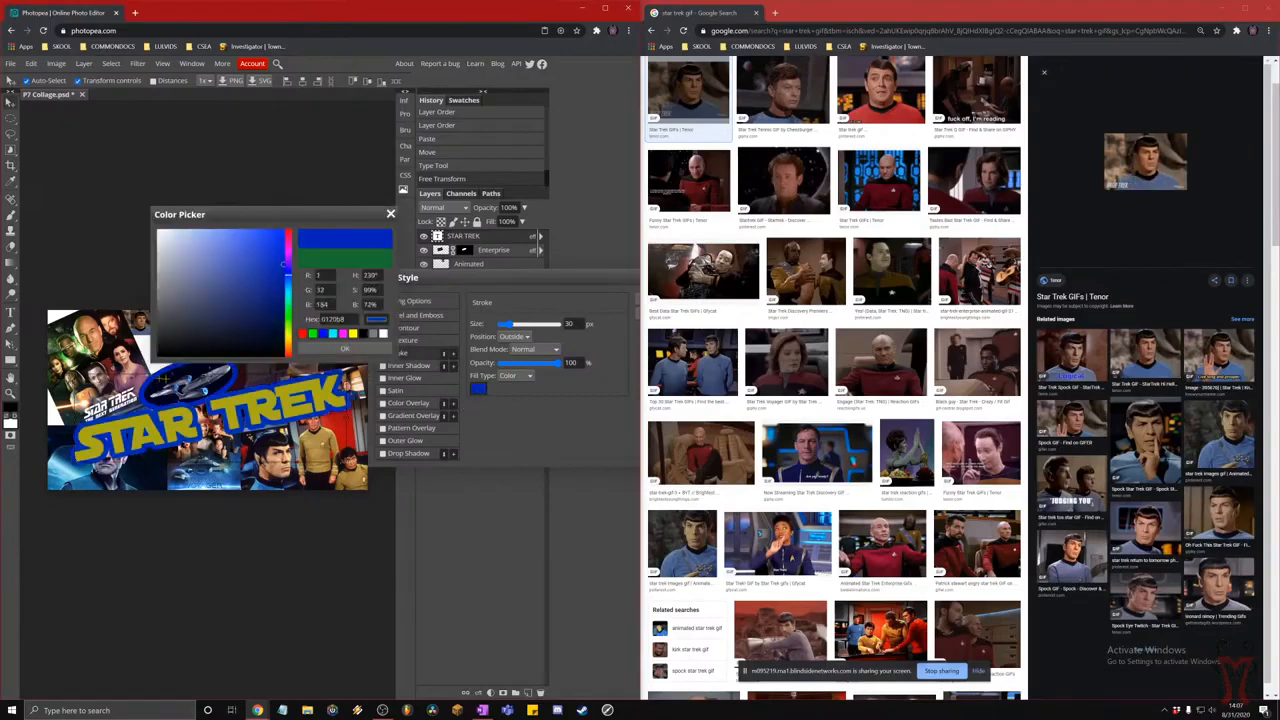
left_click(345, 348)
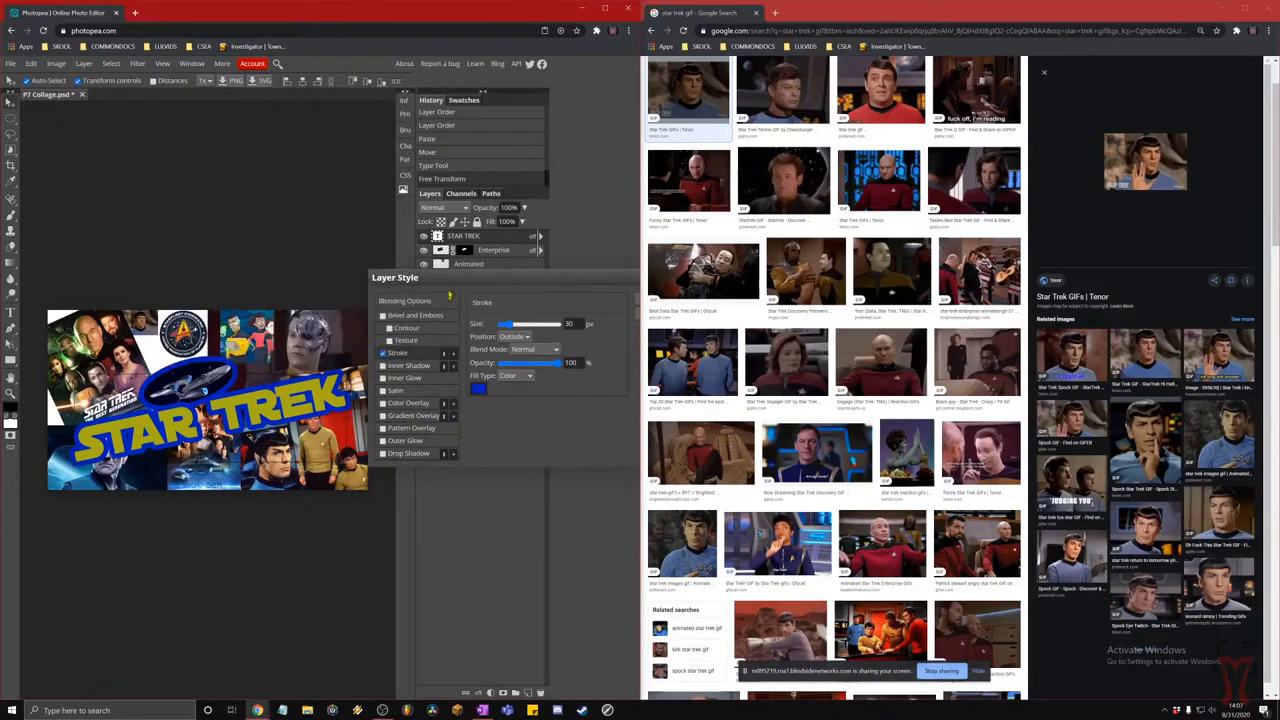
left_click_drag(553, 280, 429, 260)
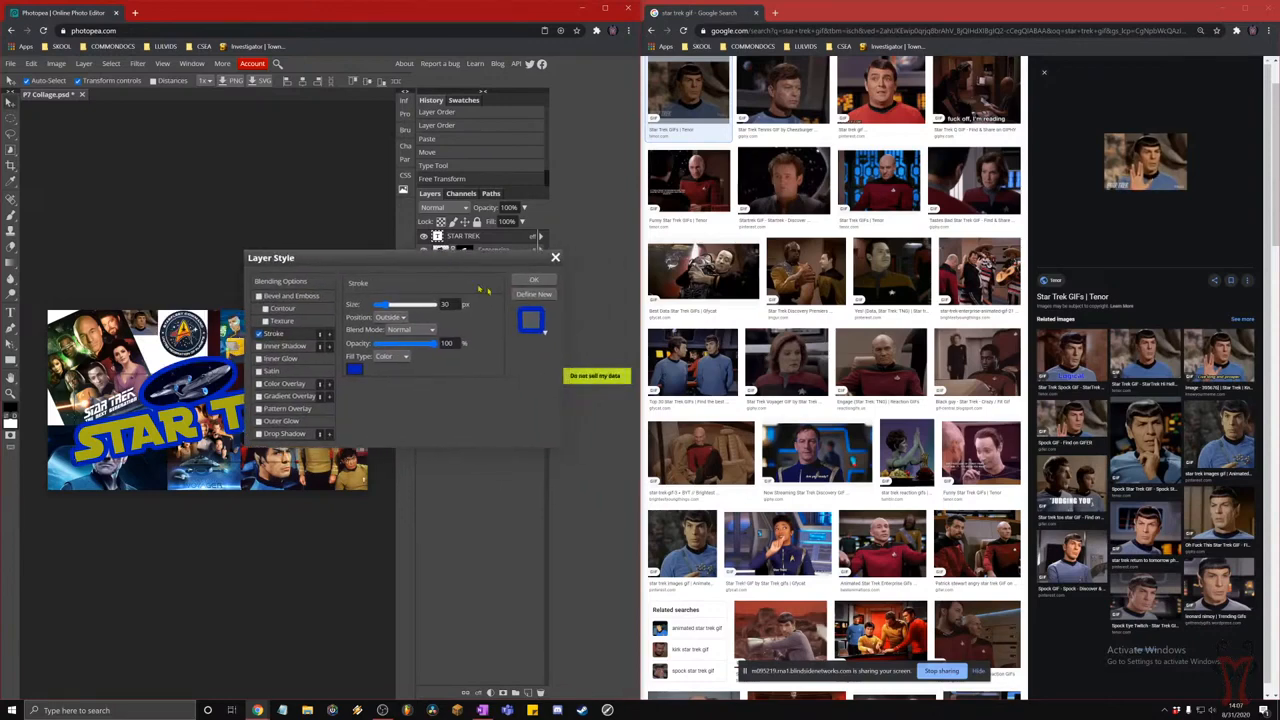
left_click(531, 283)
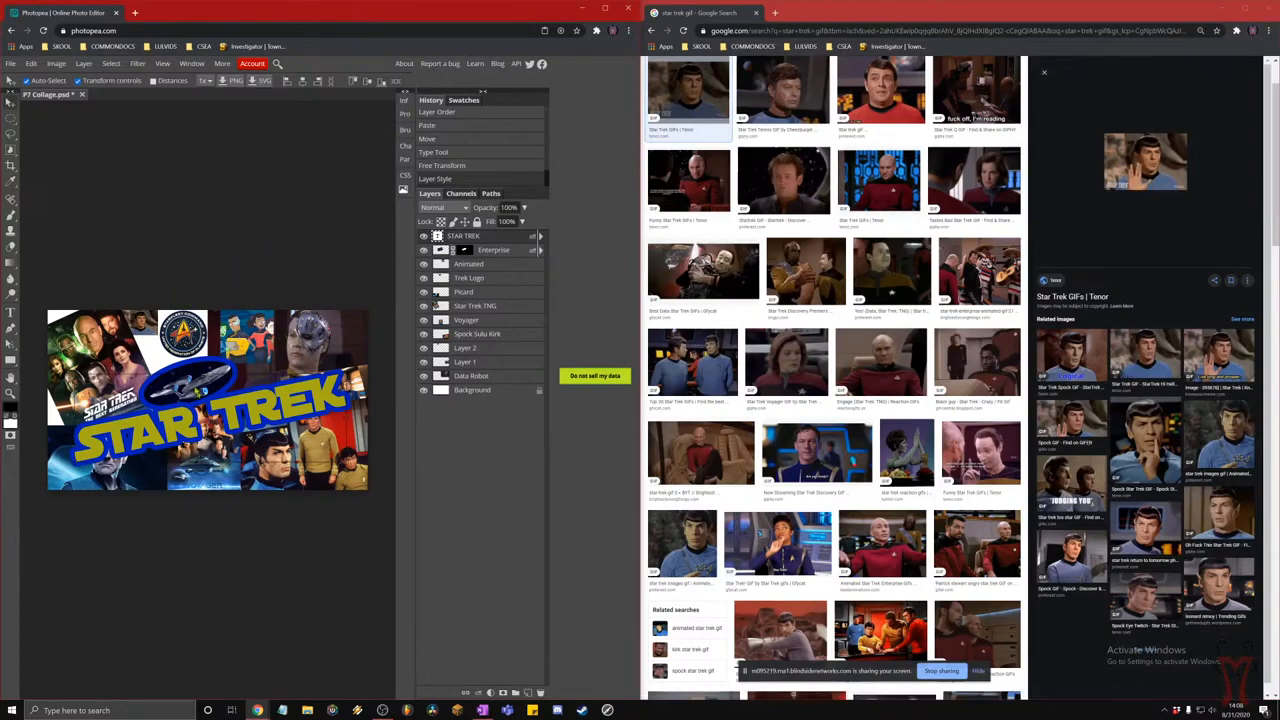
- Rename Layer 2 as Spock
left_click(480, 266)
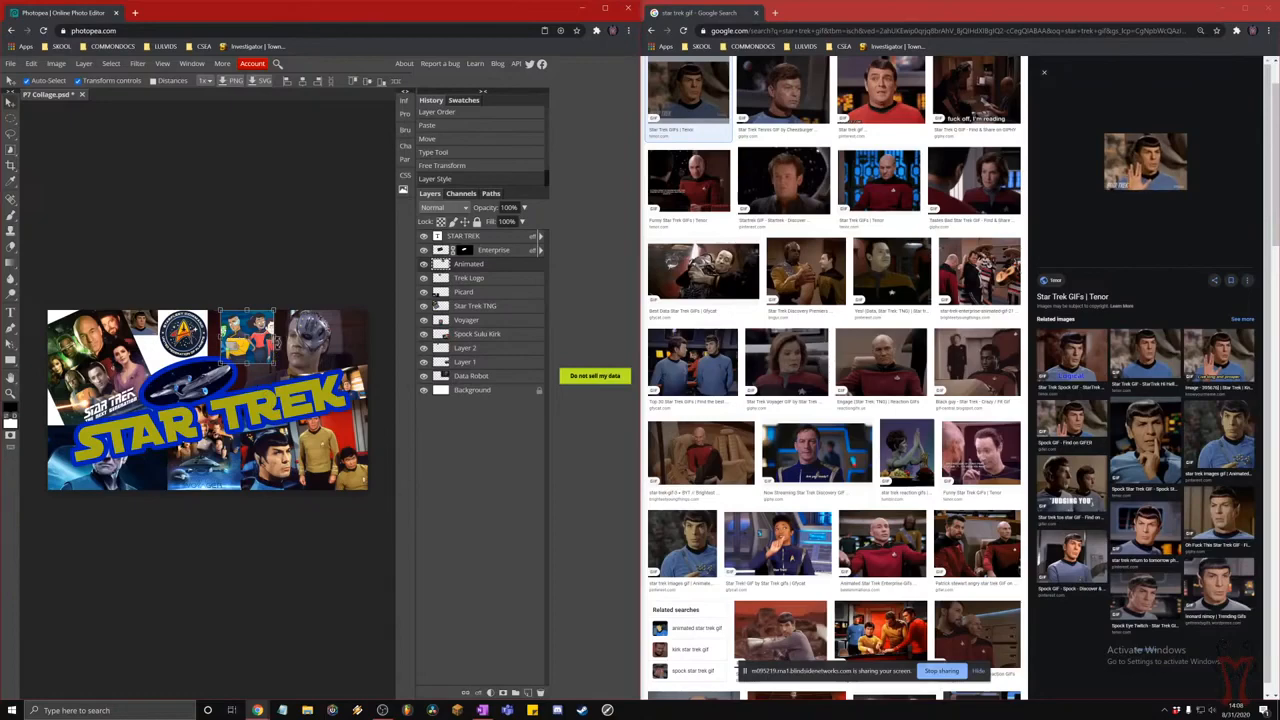
left_click(467, 349)
double_click(470, 348)
type("Spock")
key("Return")
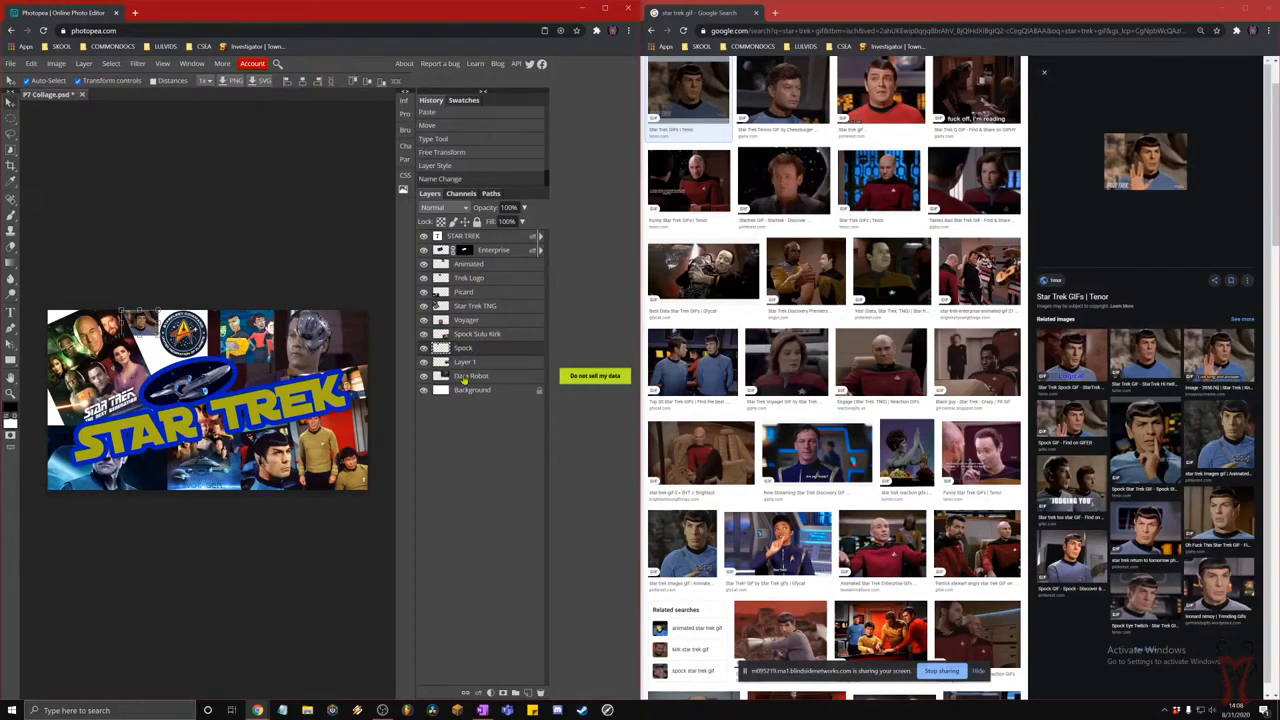
- Rename Layer 1 as Elevator
left_click(465, 362)
double_click(466, 362)
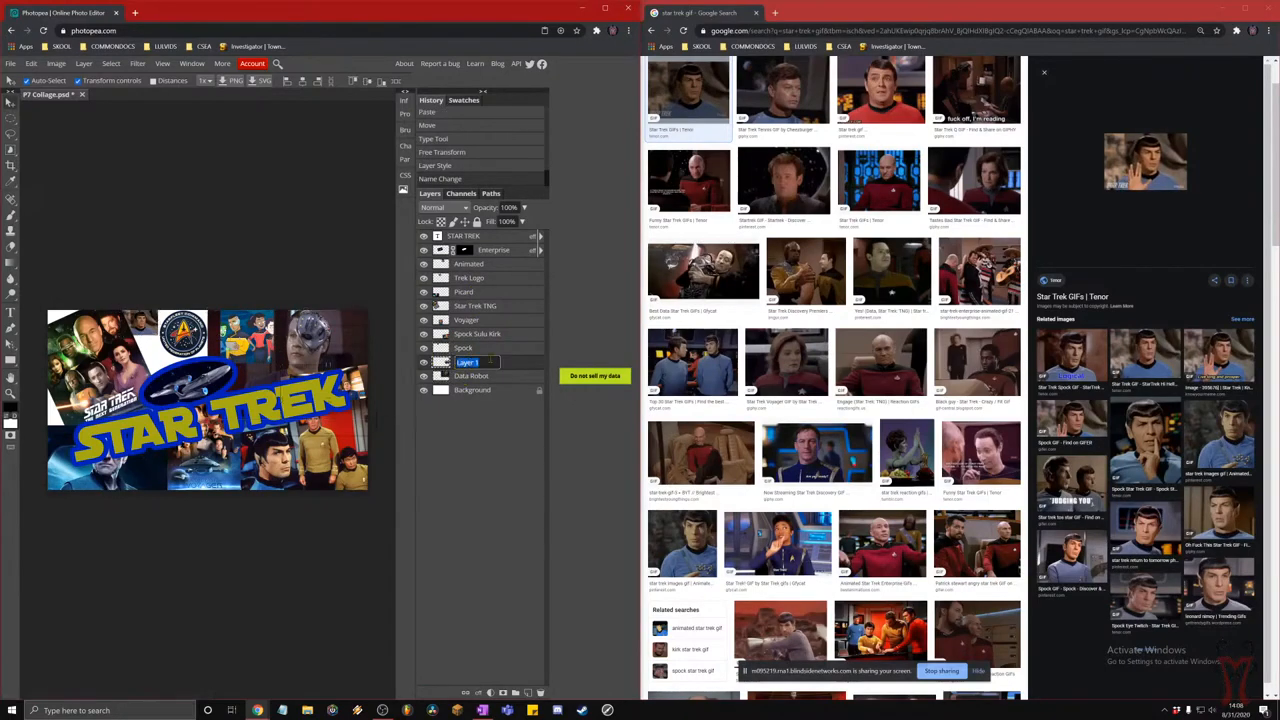
type("Da")
type("evator")
key("Return")
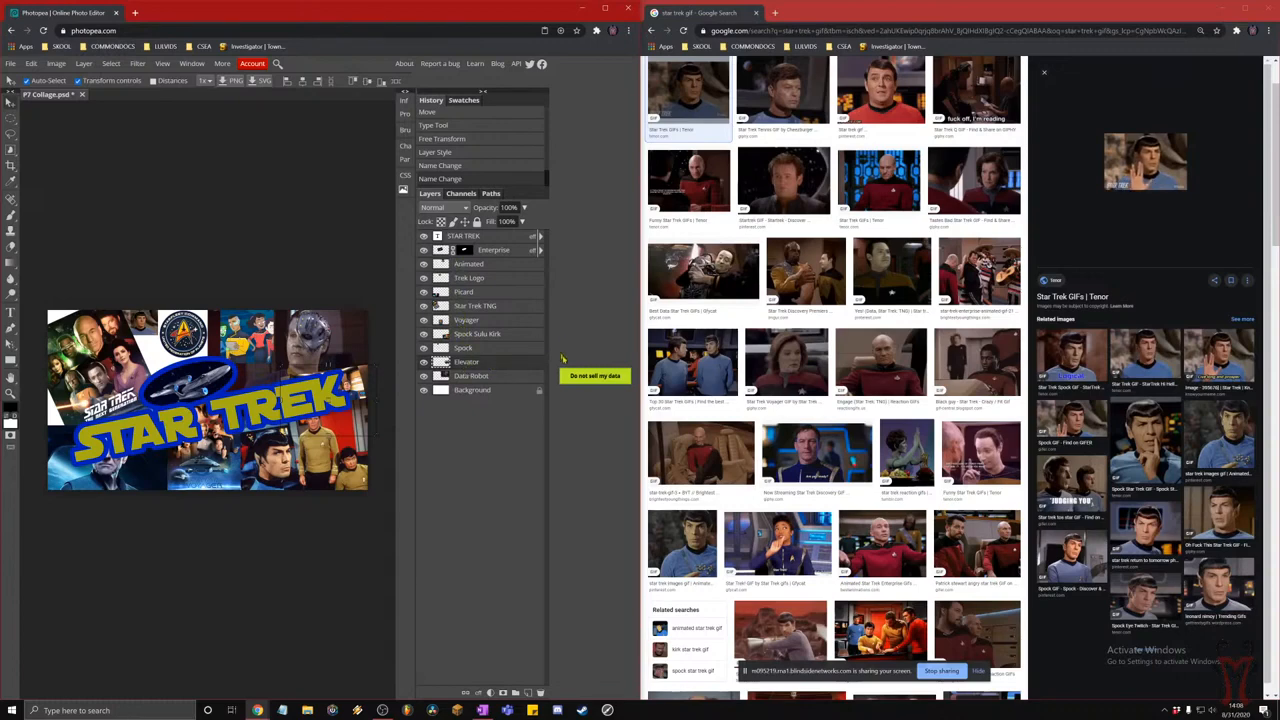
- Toggle the visibility of individual collage layers off and on to check that each name matches its image
left_click(422, 320)
left_click(422, 320)
left_click(423, 306)
left_click(423, 306)
left_click(423, 292)
left_click(423, 292)
left_click(423, 278)
left_click(423, 278)
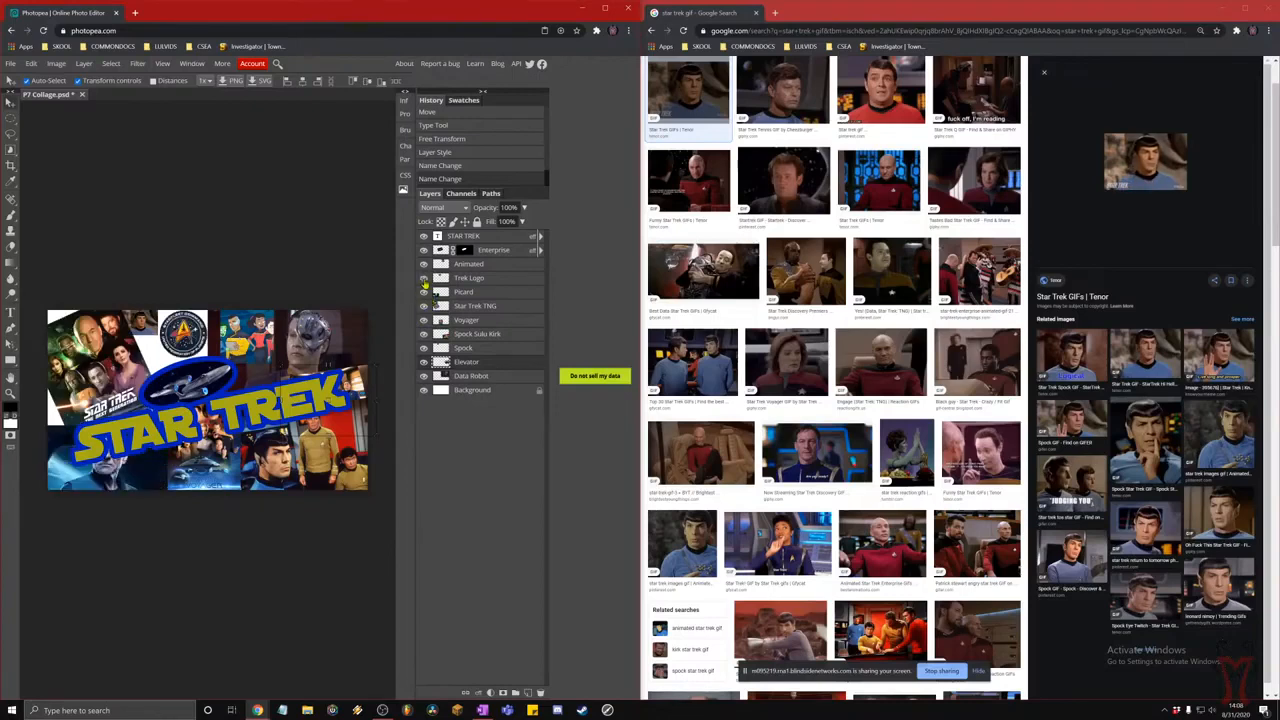
left_click(423, 264)
left_click(423, 264)
left_click(423, 264)
left_click(423, 264)
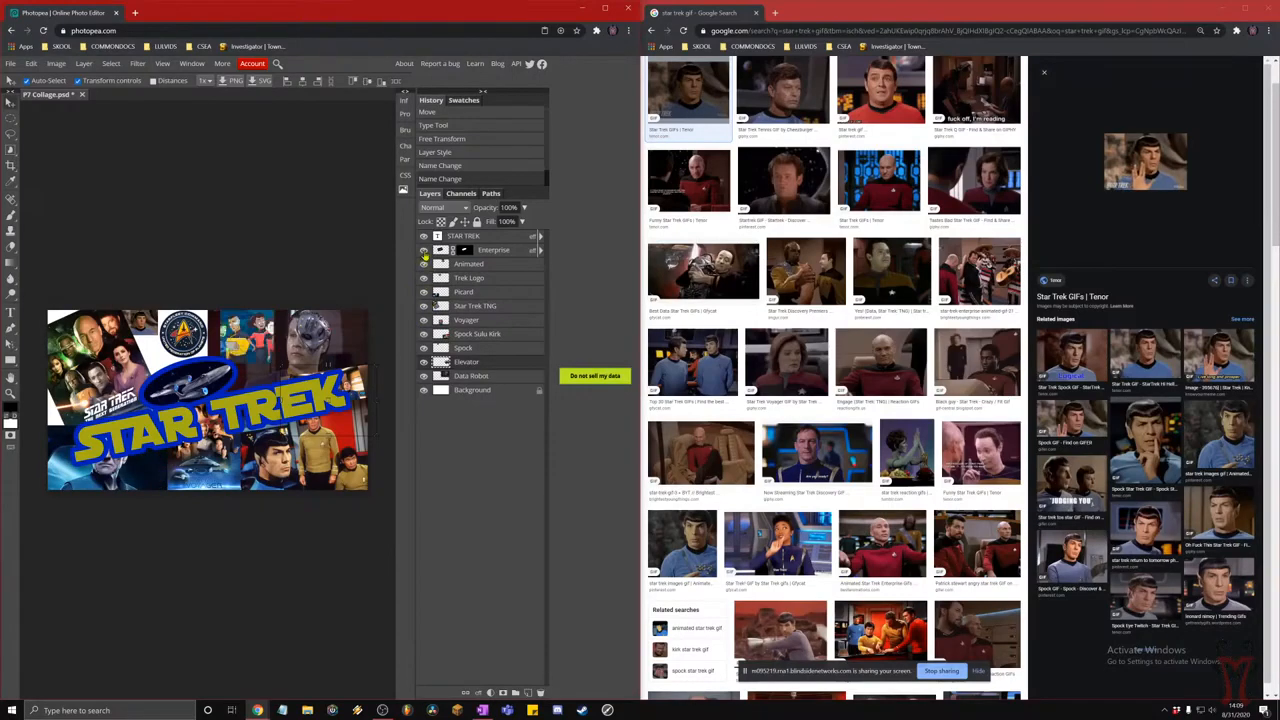
left_click(423, 250)
left_click(423, 250)
left_click(423, 250)
left_click(423, 250)
left_click(423, 390)
left_click(423, 390)
left_click(423, 362)
left_click(423, 362)
left_click(423, 362)
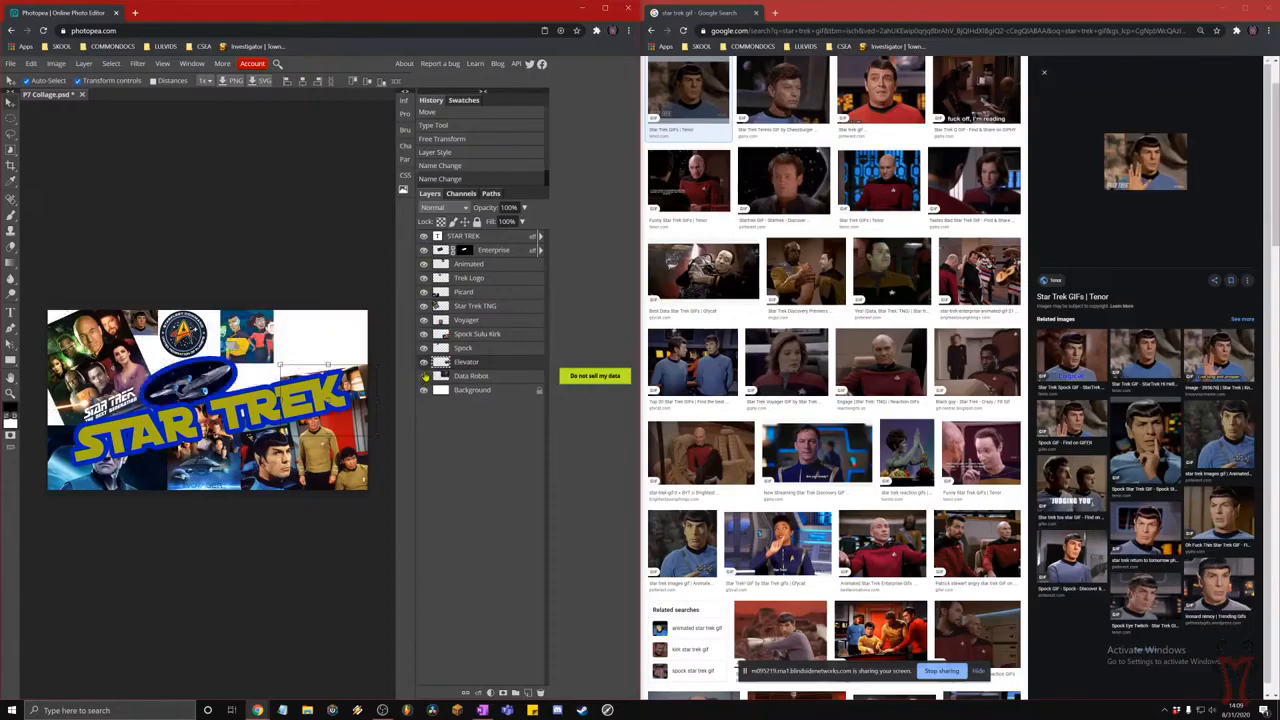
left_click(423, 362)
left_click(423, 362)
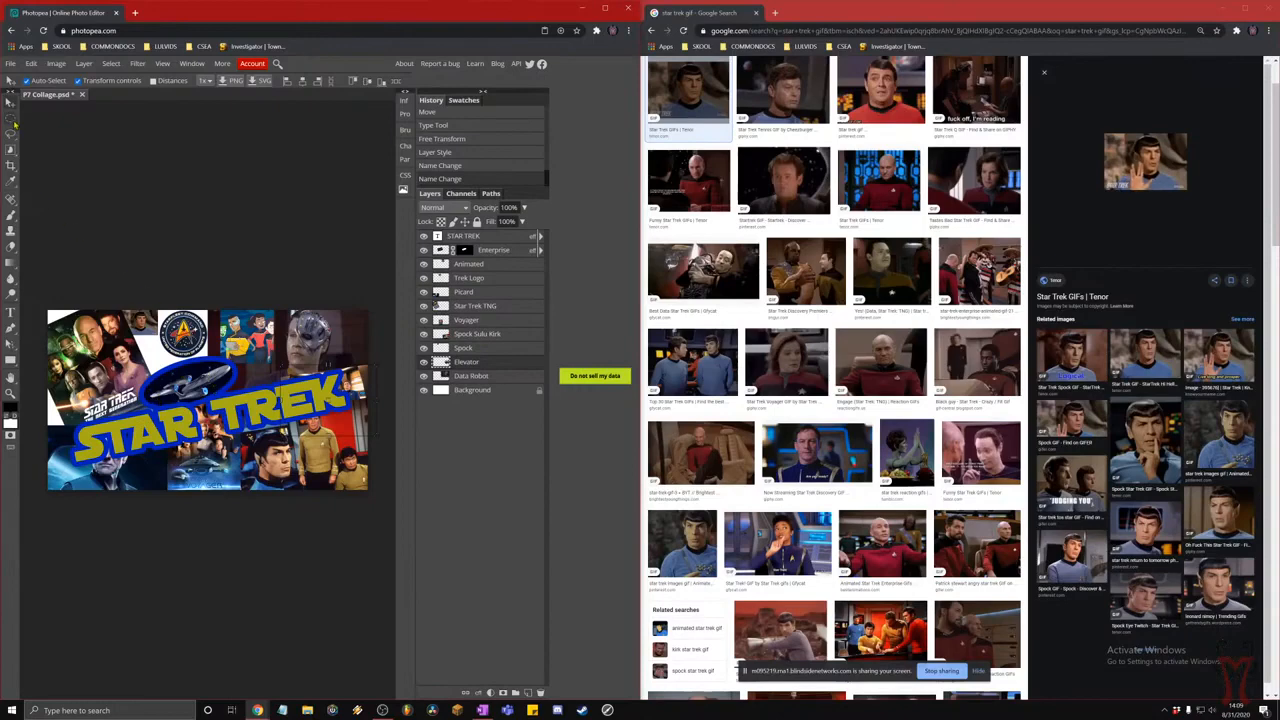
- Activate the Ellipse Select tool and examine the layer mask control up close
left_click(10, 118)
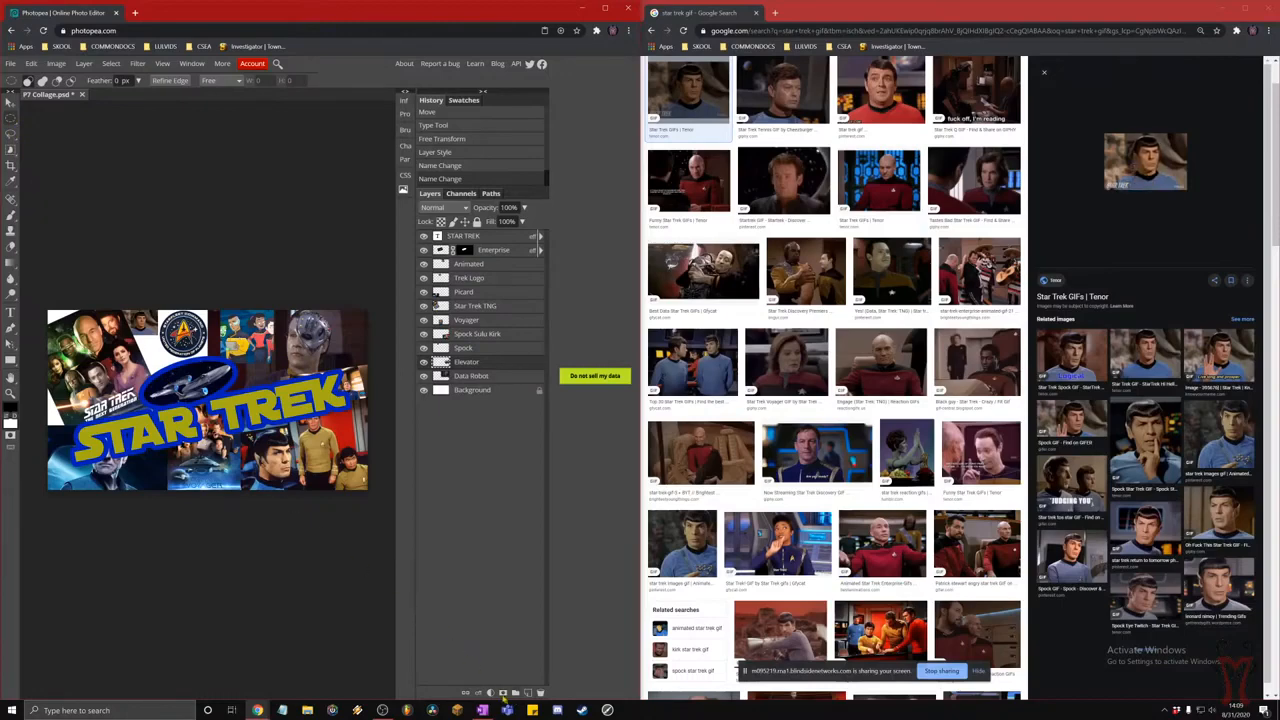
key("super+plus")
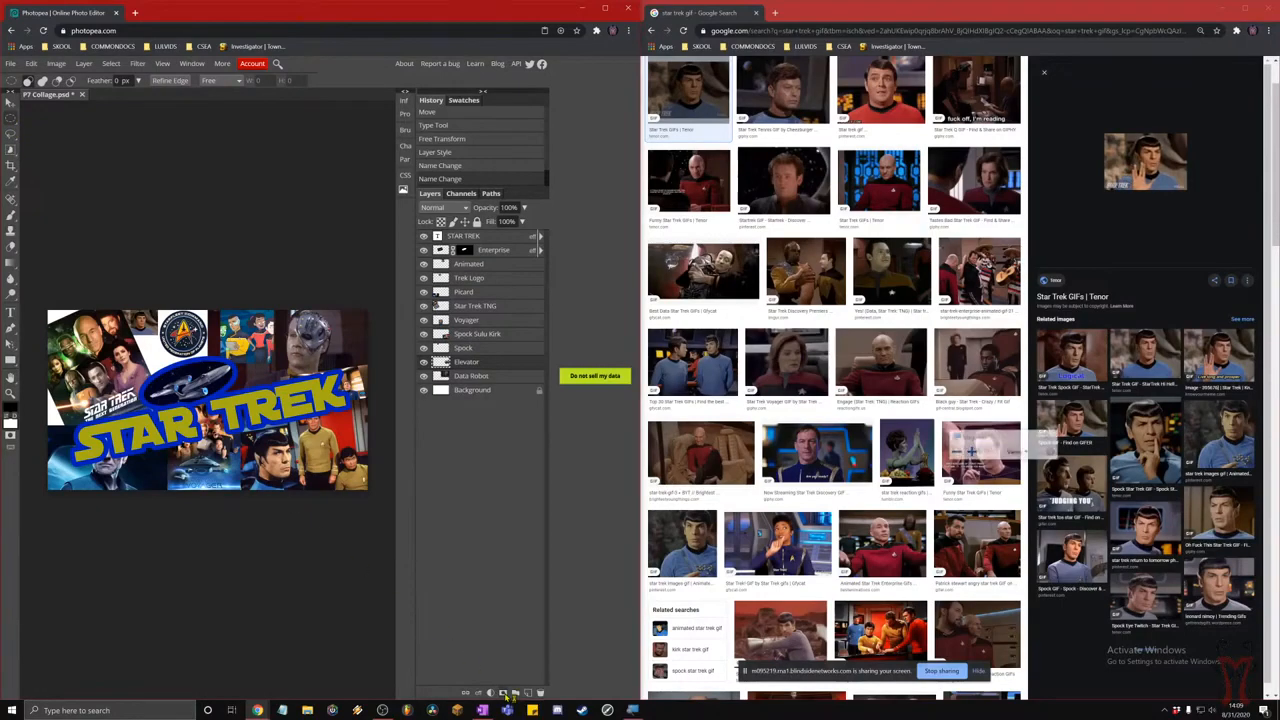
key("super+plus")
key("super+plus")
key("super+plus")
key("super+plus")
key("super+plus")
key("super+plus")
key("super+plus")
key("super+plus")
key("super+plus")
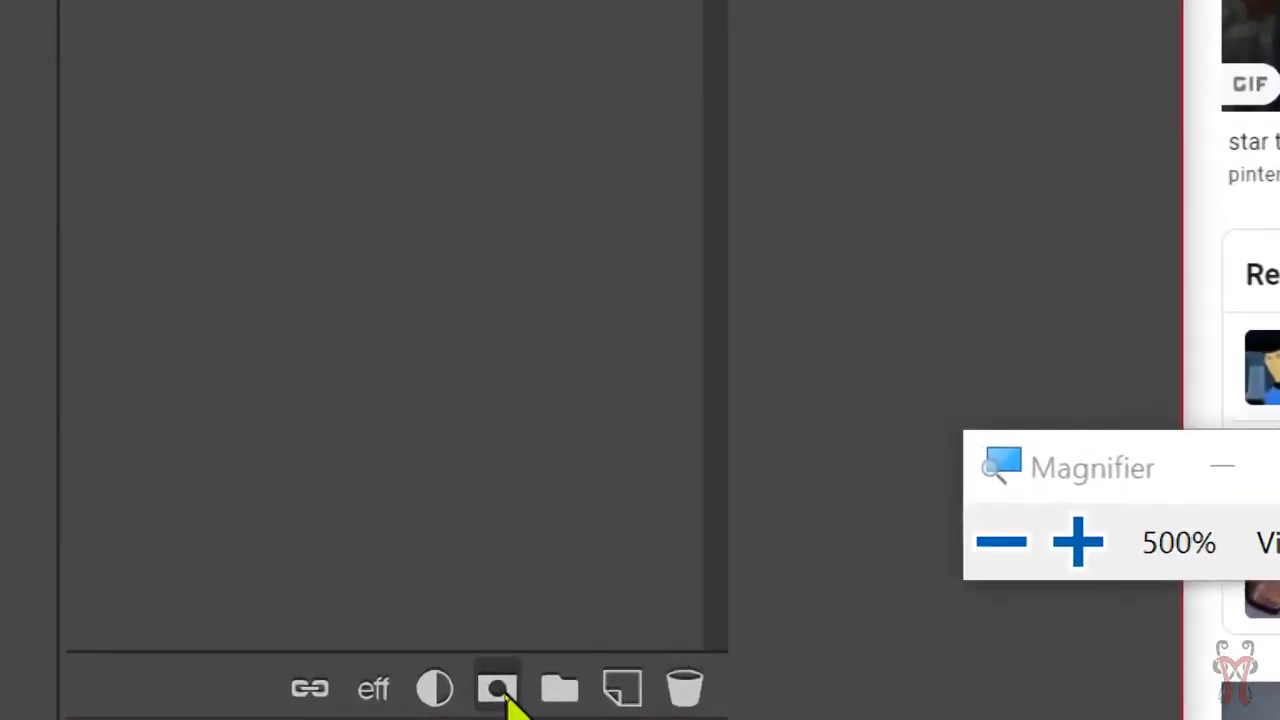
key("super+Escape")
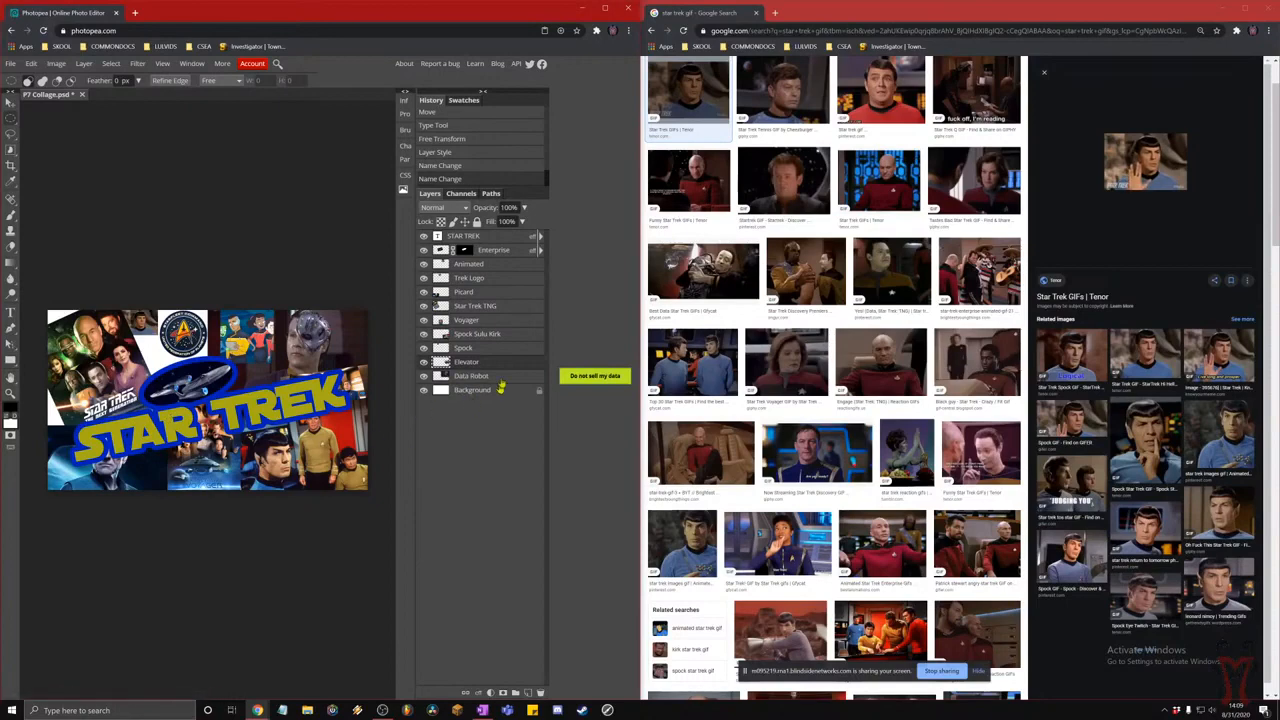
- Add a new text layer reading "Society" in Distant Galaxy at 299 px over the lower part of the collage
left_click(487, 241)
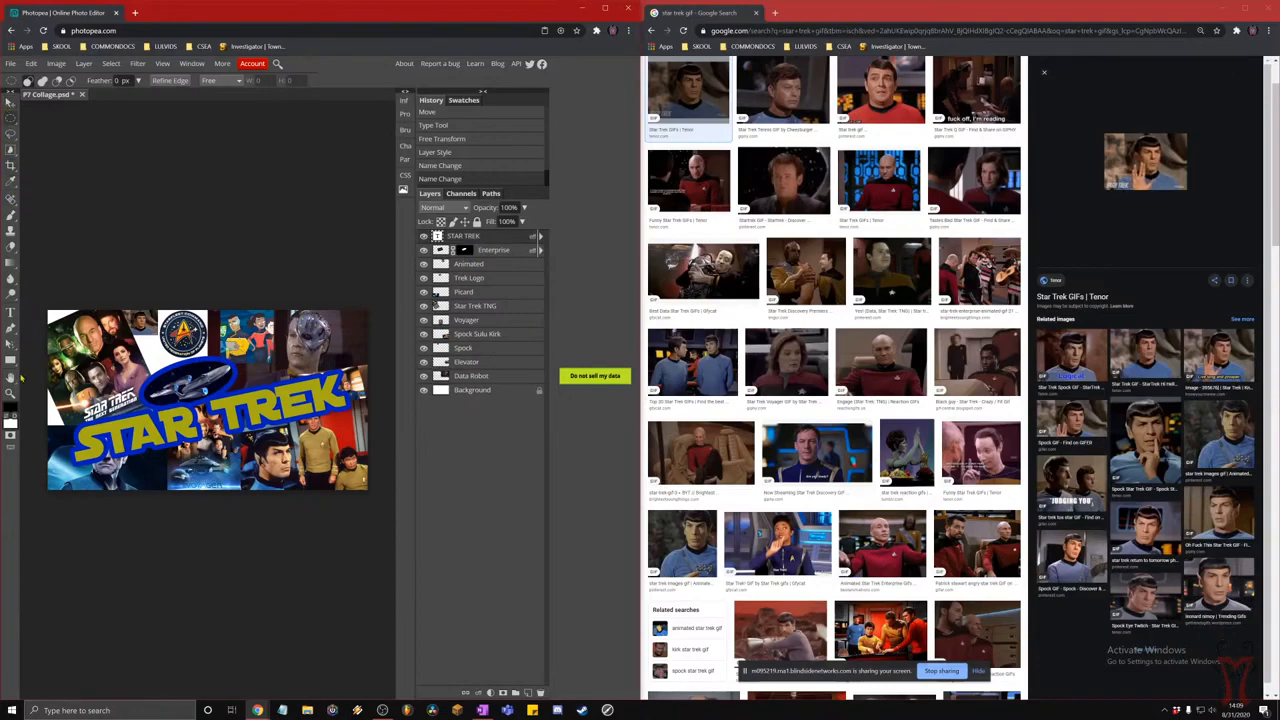
left_click(11, 312)
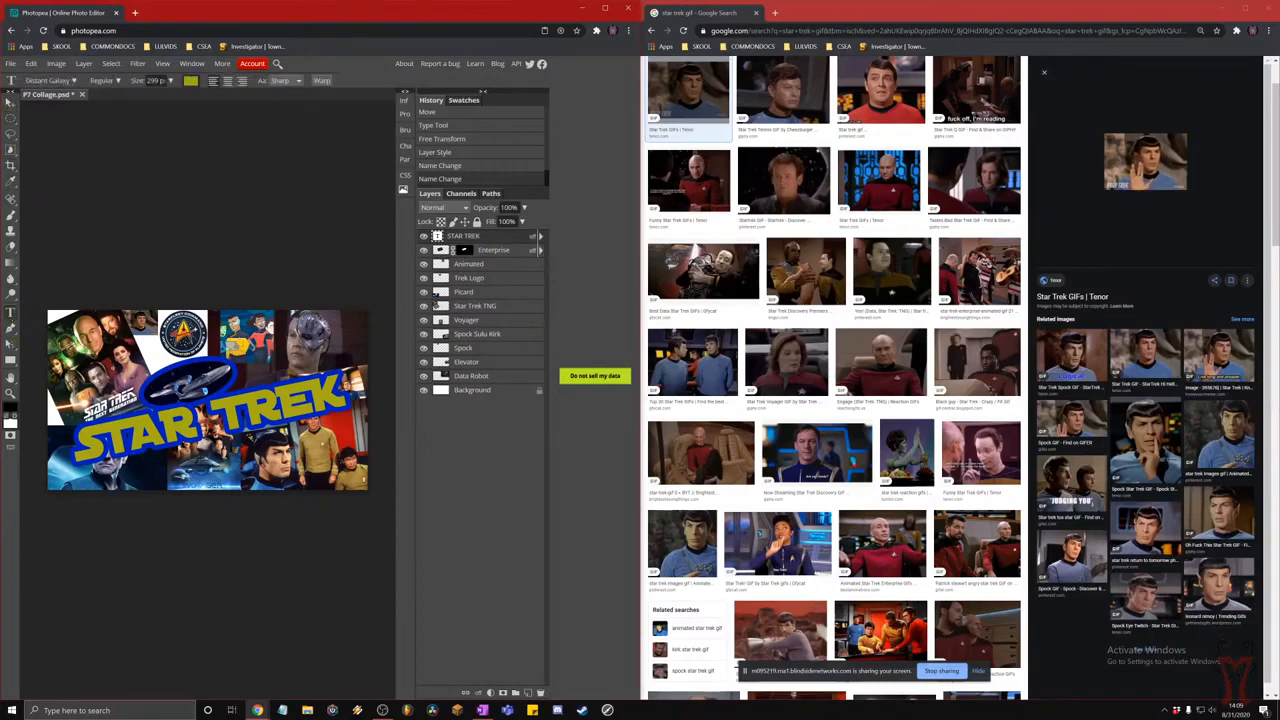
left_click(255, 416)
left_click(278, 470)
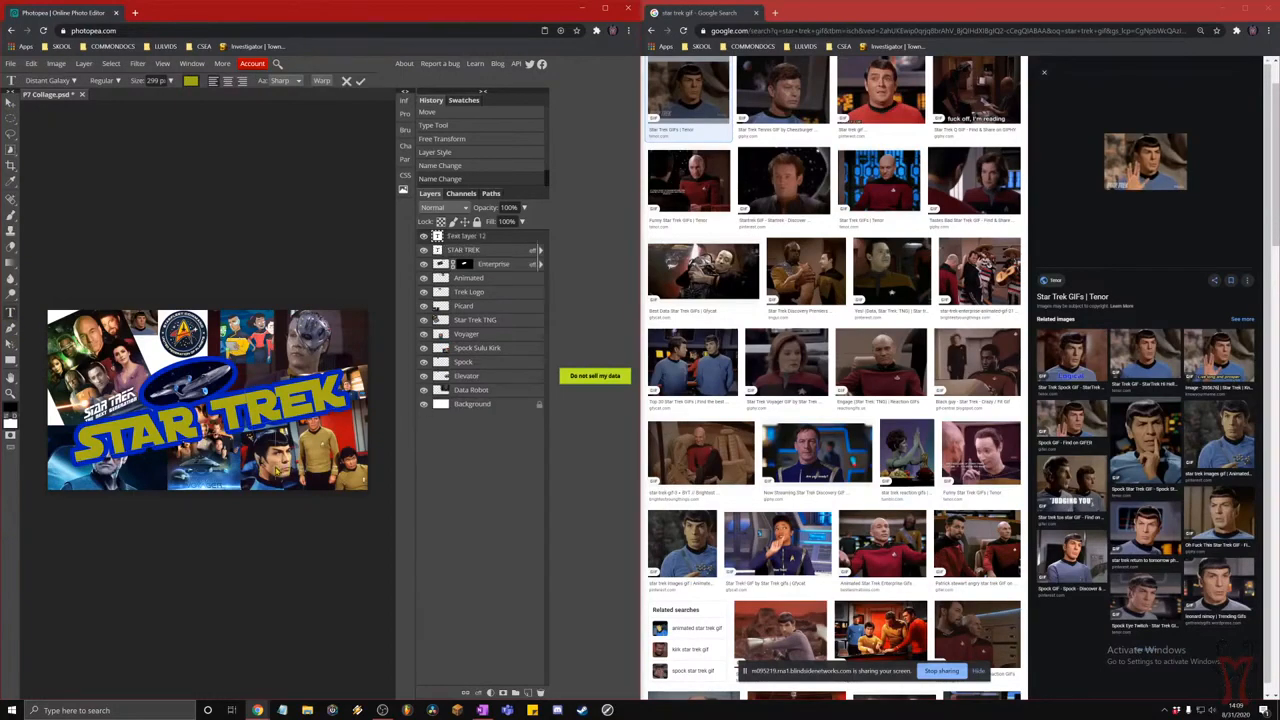
type("Spoc")
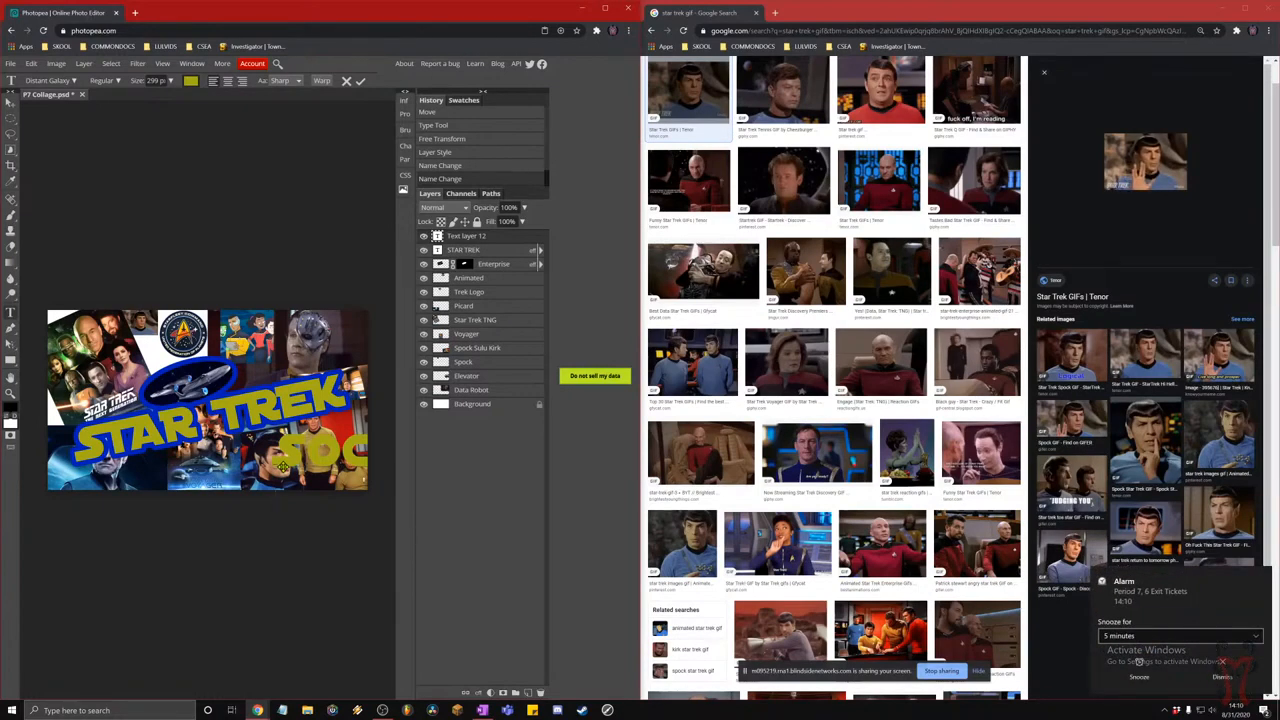
- Move the Society text beneath the STAR TREK title and rotate it to -10.6° to follow the title's slant
left_click(11, 103)
left_click_drag(354, 462, 226, 470)
left_click(1216, 678)
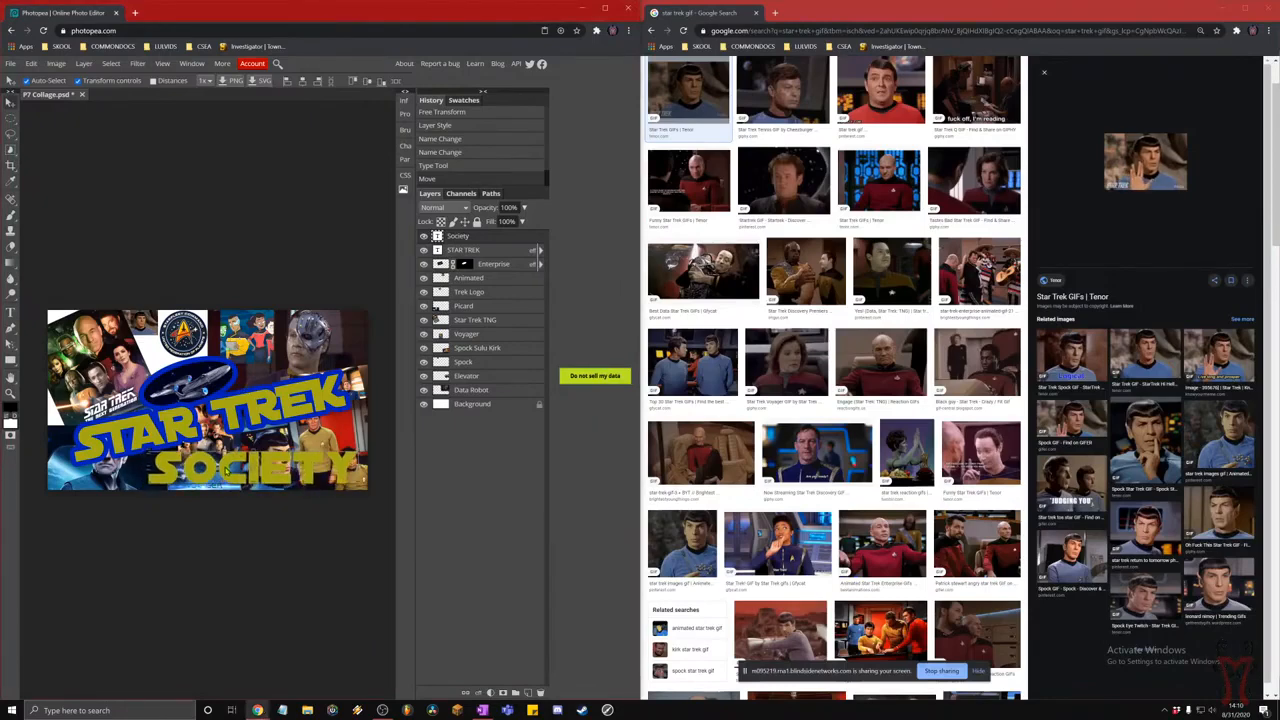
left_click_drag(358, 484, 356, 461)
left_click_drag(277, 464, 278, 447)
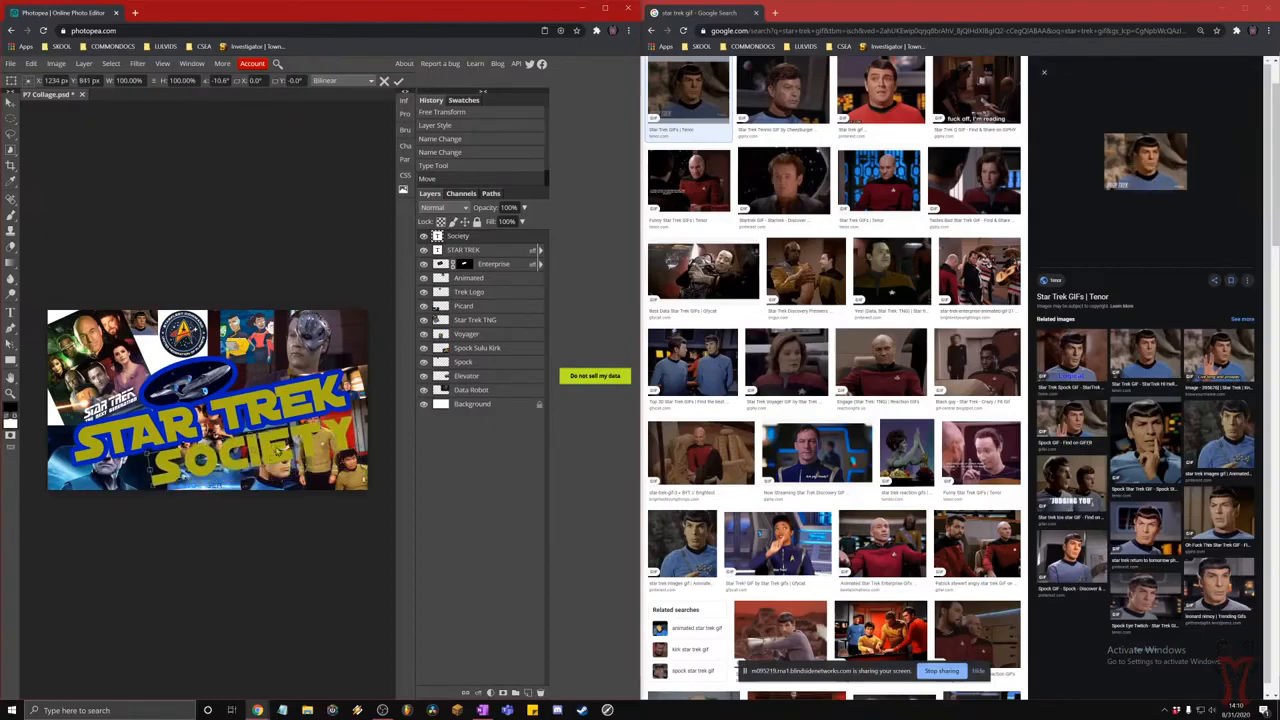
- Add an outside Stroke layer style to the Society text with a size of 28 px
left_click(84, 64)
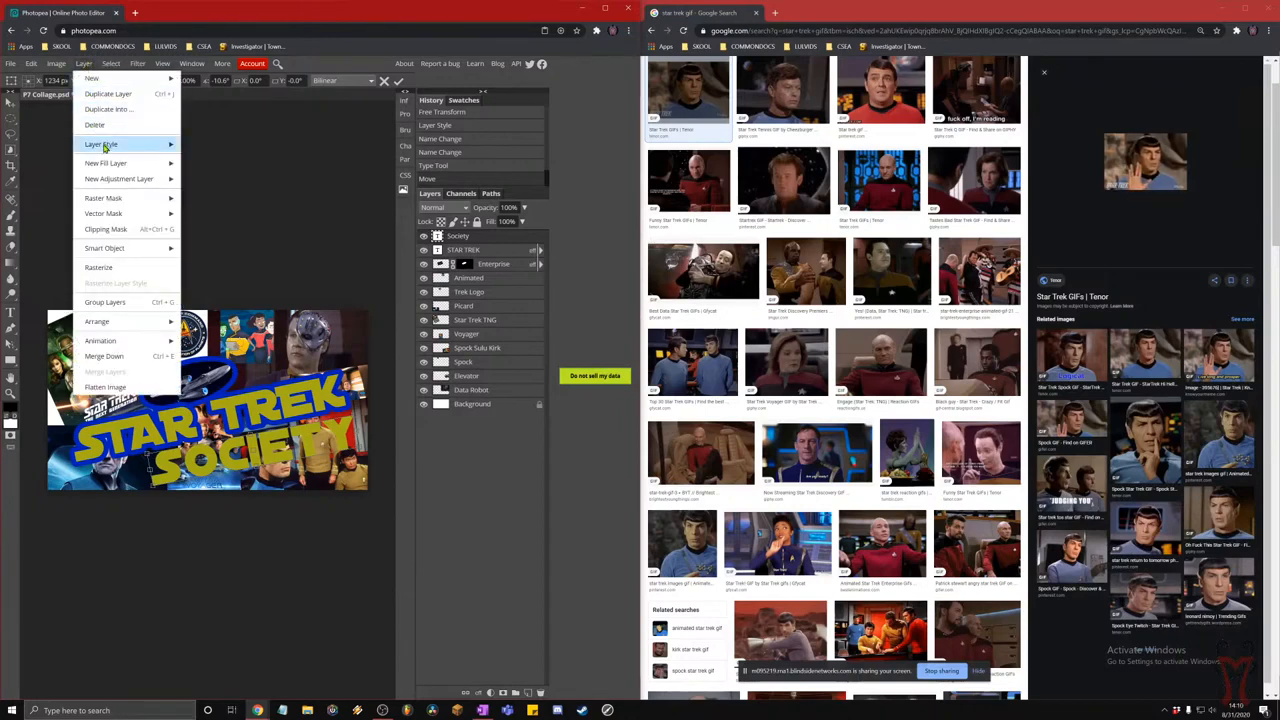
mouse_move(105, 150)
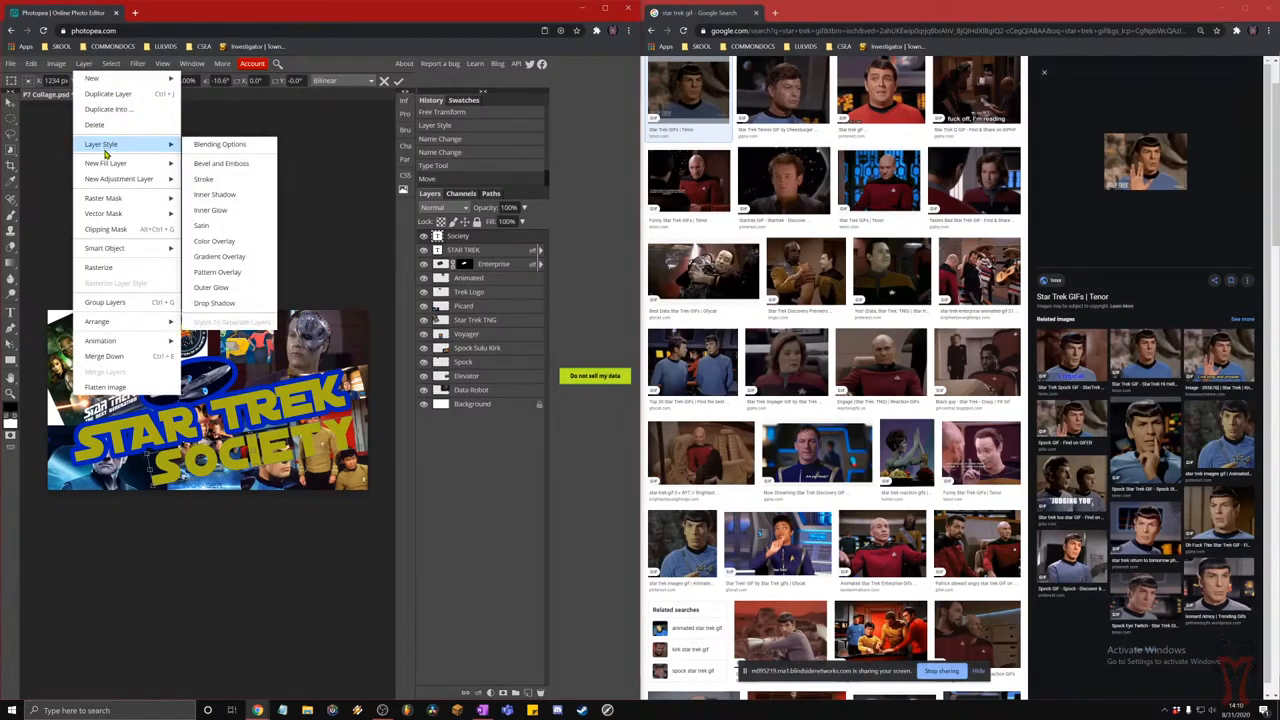
left_click(240, 195)
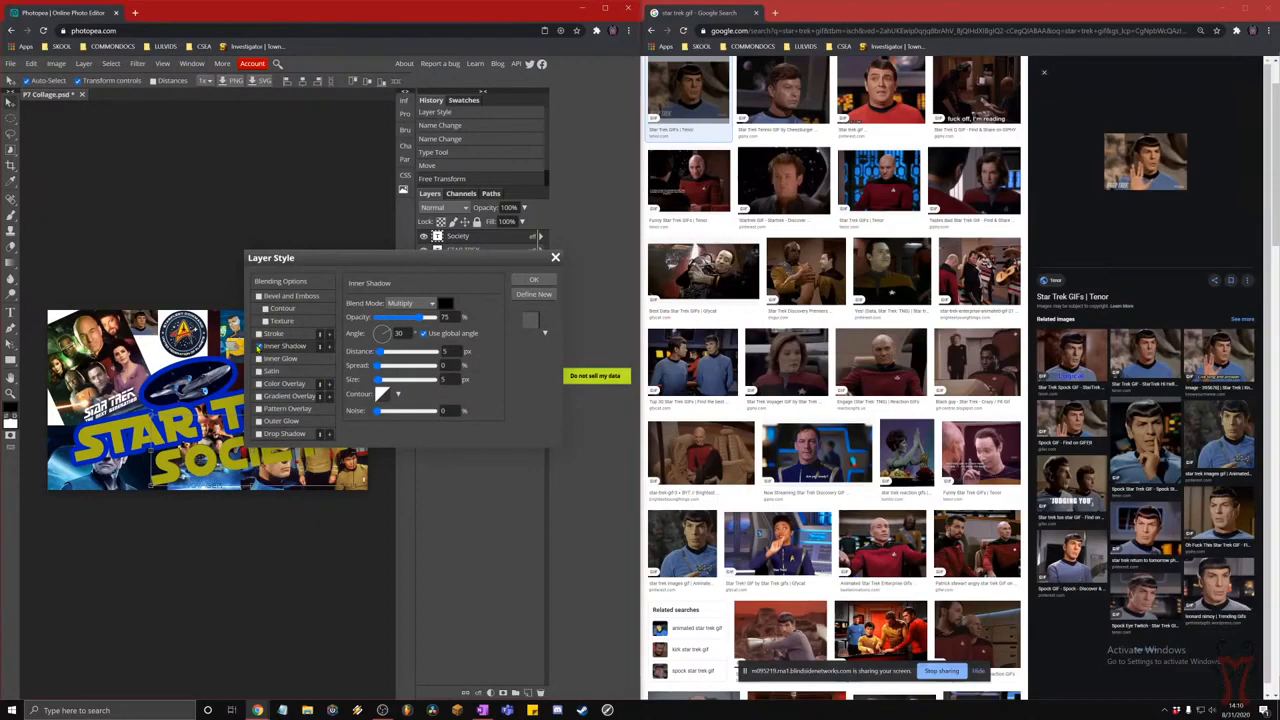
left_click(271, 334)
left_click_drag(375, 262, 364, 110)
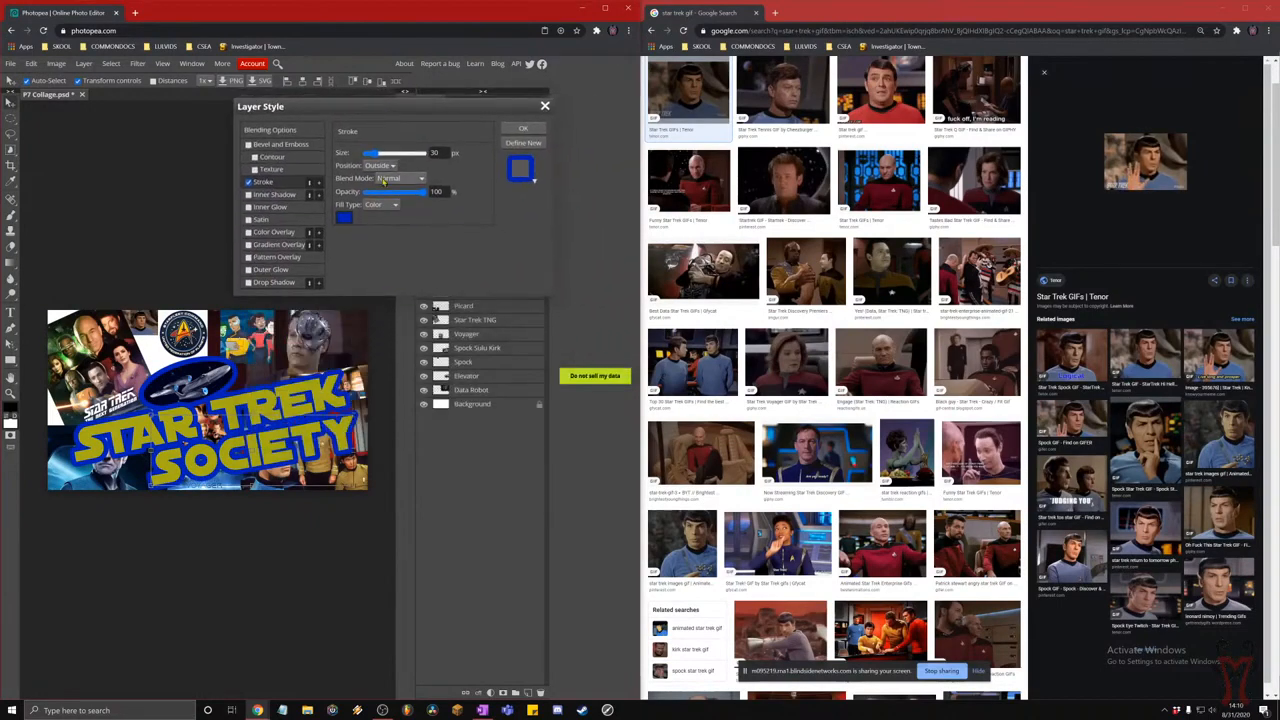
mouse_move(388, 153)
left_mouse_down()
mouse_move(370, 153)
mouse_move(476, 155)
mouse_move(376, 152)
left_mouse_up()
- Try several stroke colours for the Society text, settle on dark blue 0d2e51, and apply the layer style
left_click(343, 218)
mouse_move(265, 270)
left_mouse_down()
mouse_move(234, 256)
mouse_move(214, 292)
mouse_move(200, 265)
mouse_move(218, 241)
left_mouse_up()
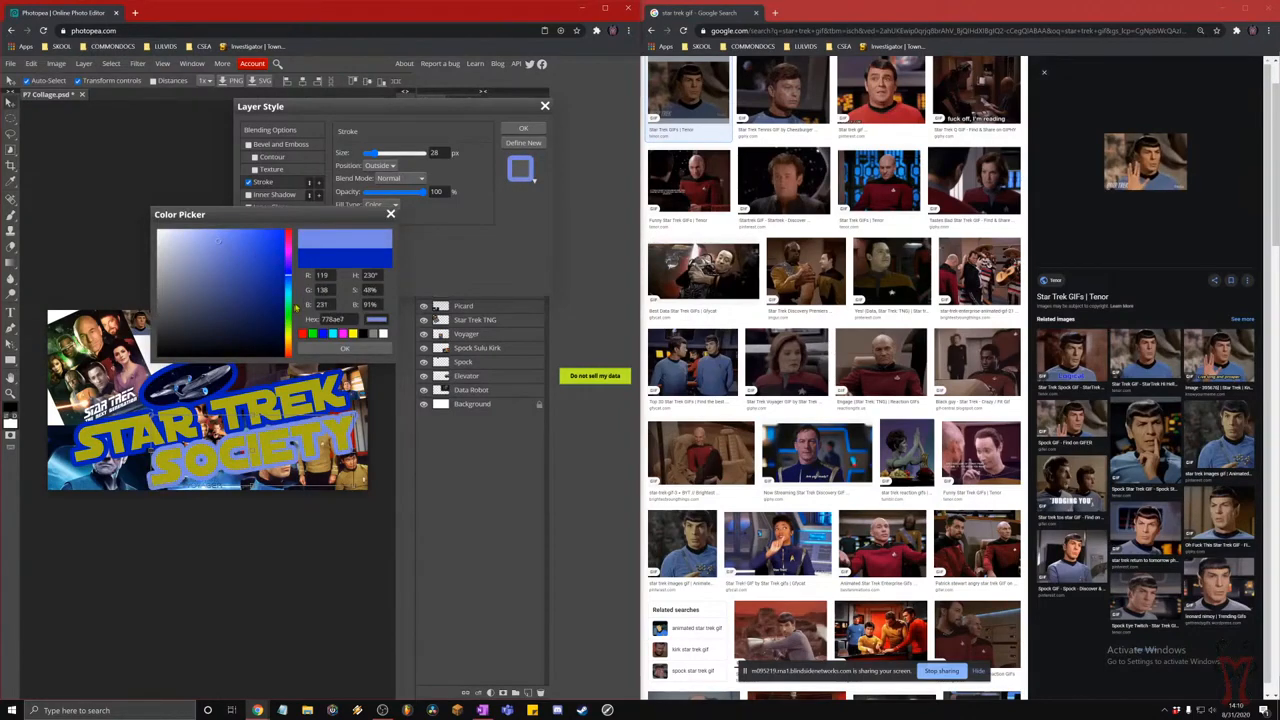
left_click_drag(289, 278, 289, 254)
left_click(256, 273)
left_click(267, 283)
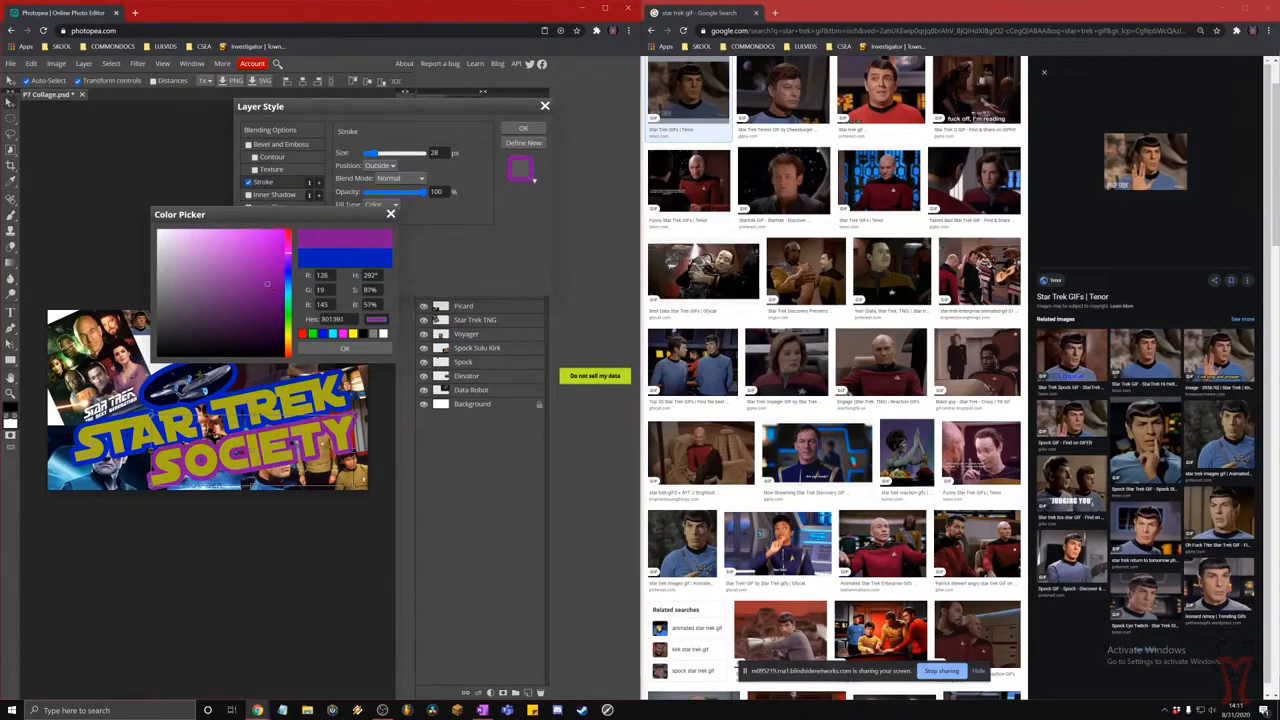
left_click(191, 296)
left_click(114, 352)
left_click(91, 340)
left_click(94, 411)
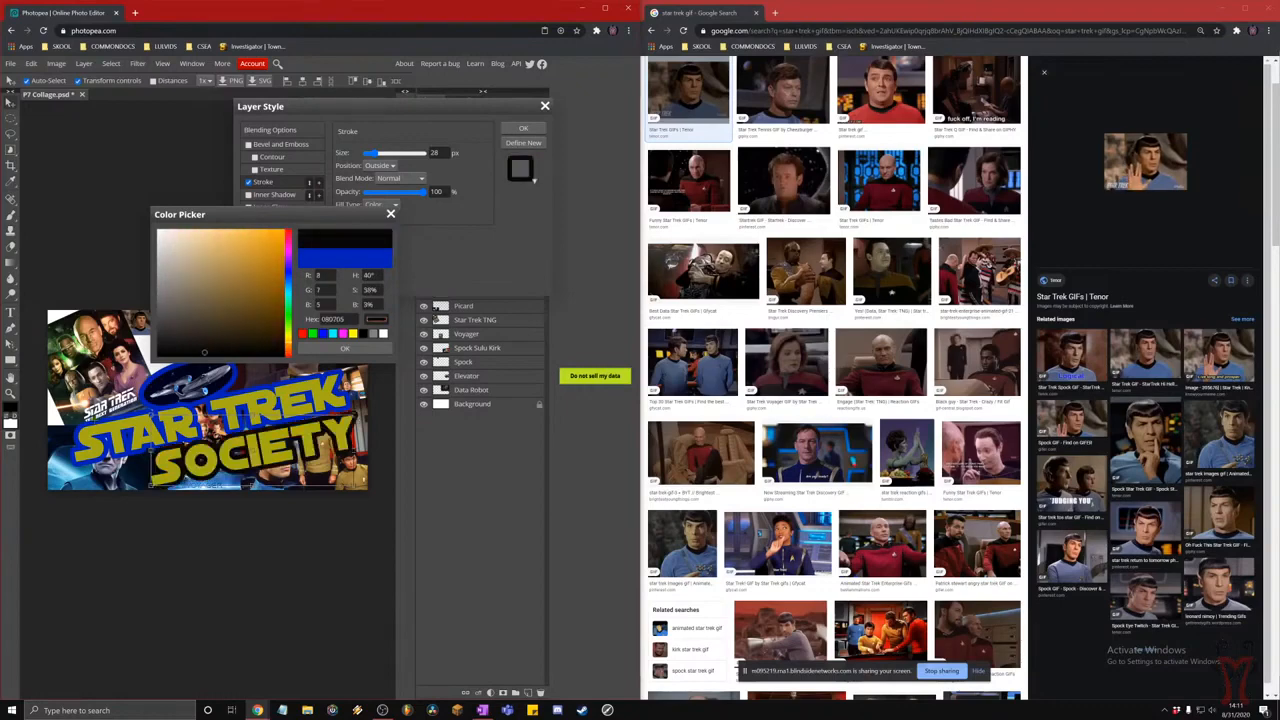
left_click(78, 475)
left_click(70, 470)
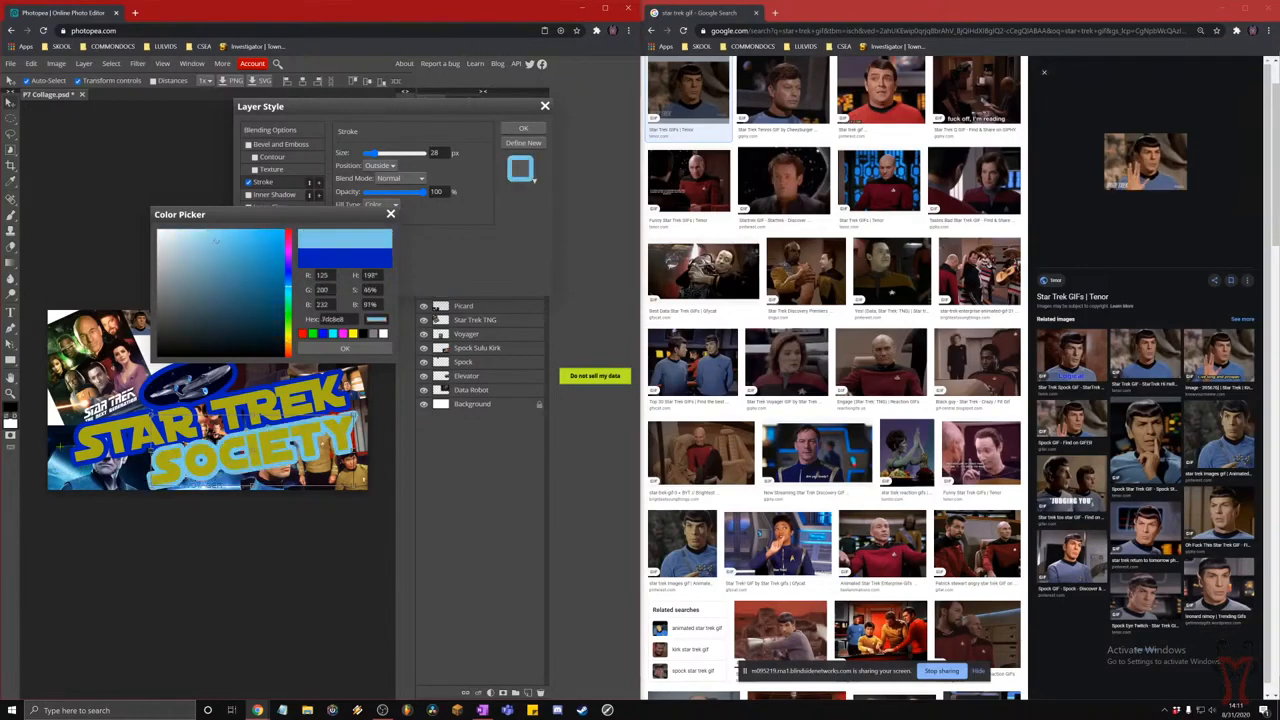
left_click(59, 456)
left_click(60, 455)
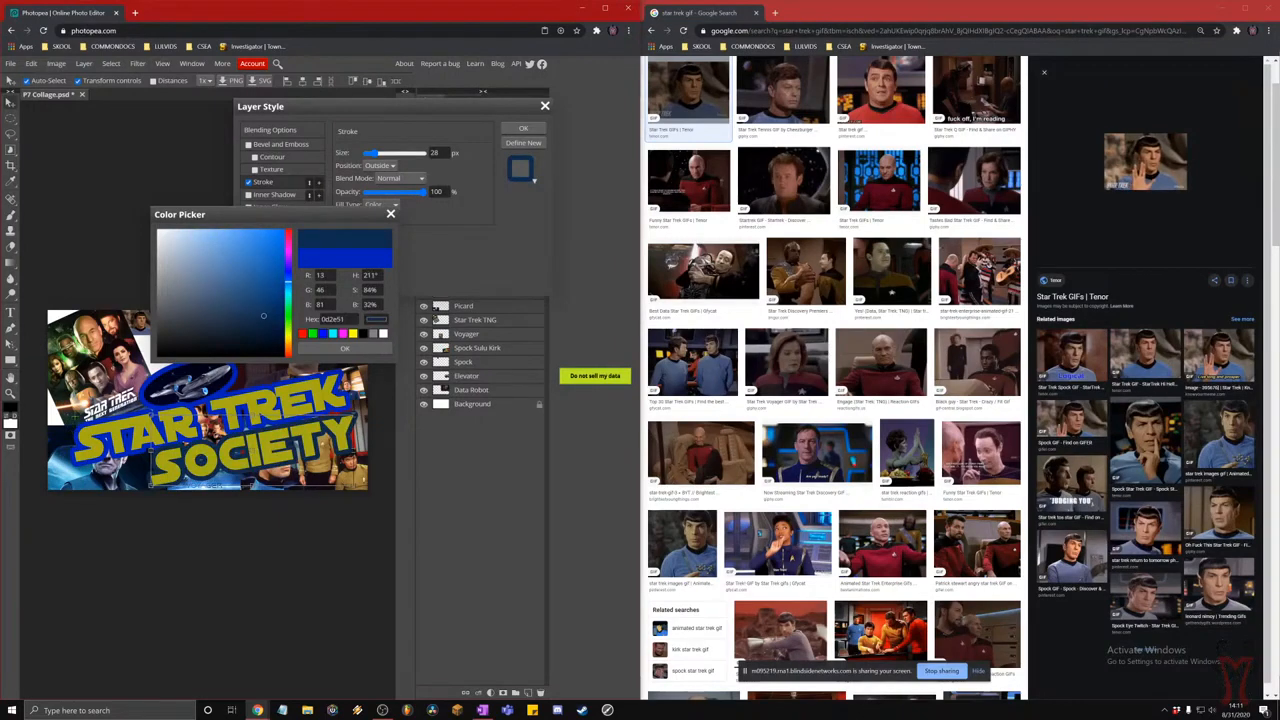
left_click(350, 348)
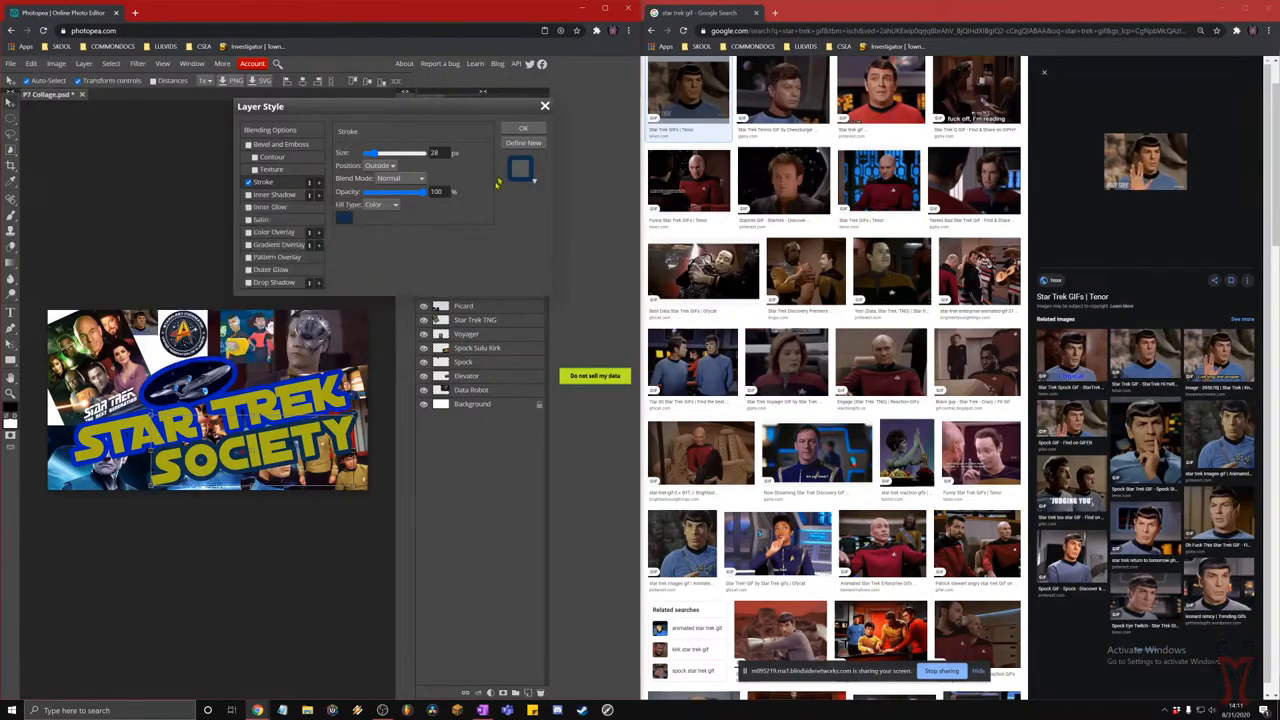
left_click(518, 131)
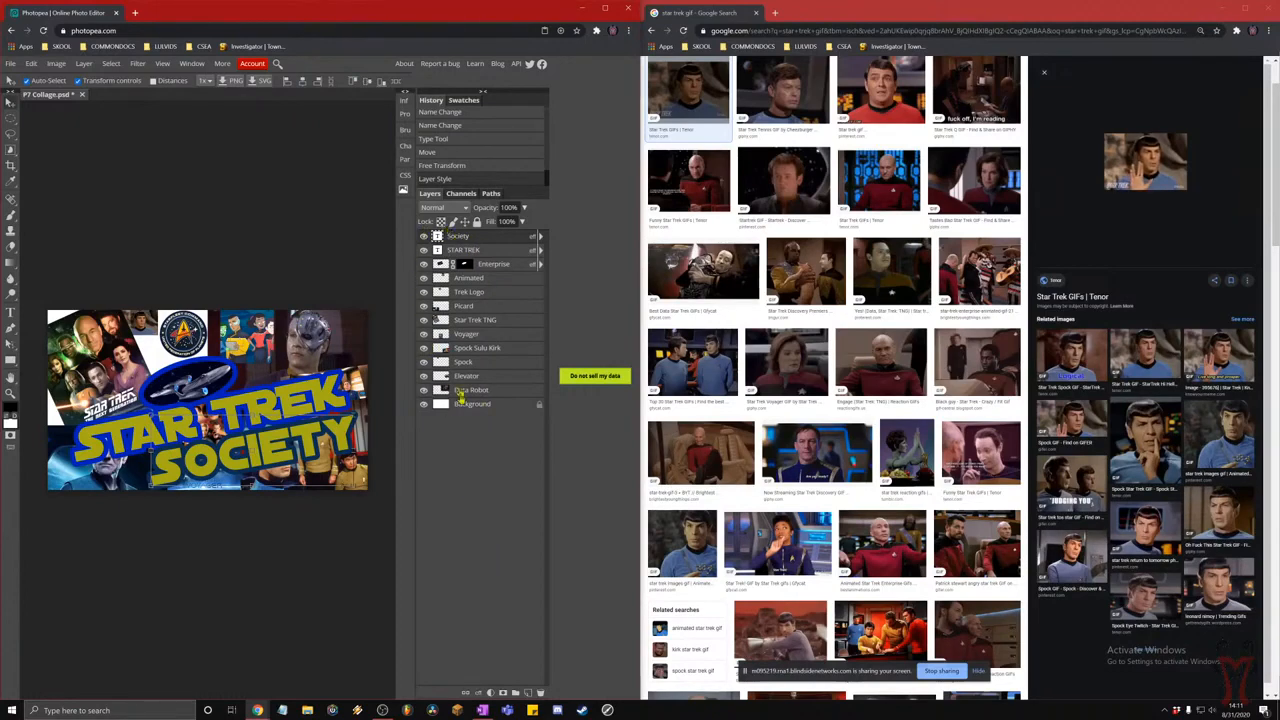
- Delete the Society text layer from the collage
left_click(540, 692)
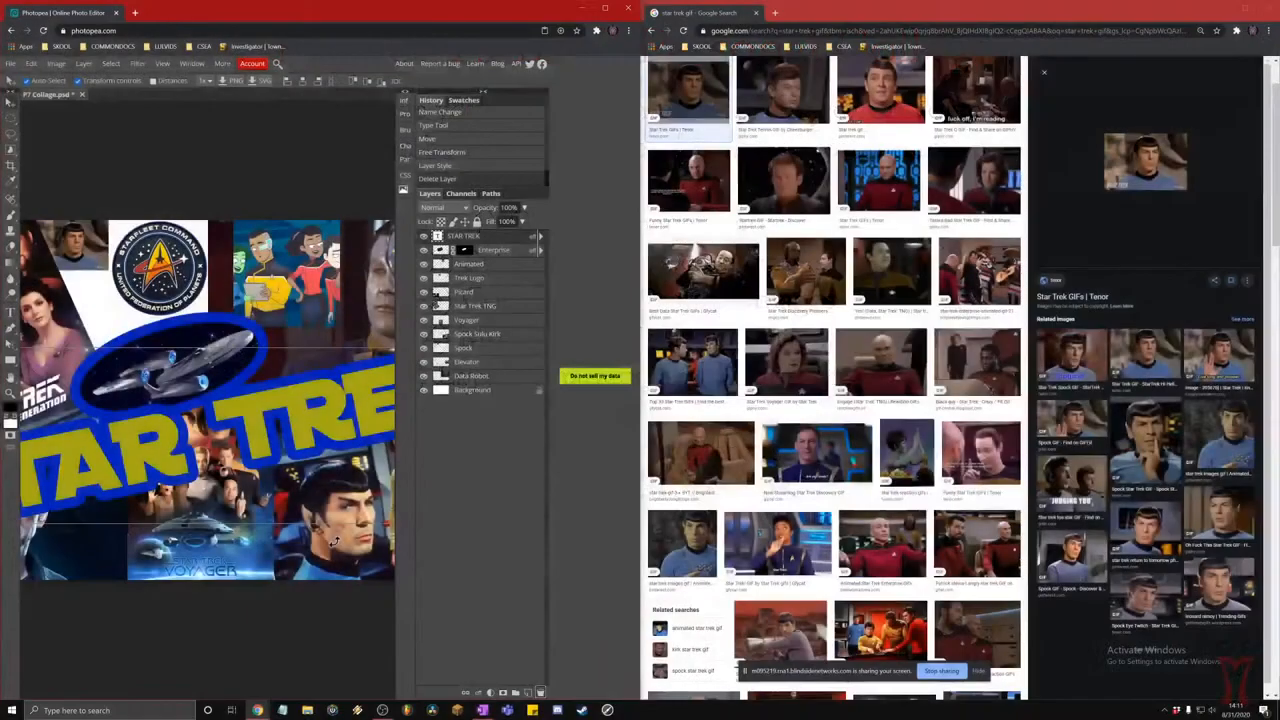
scroll(252, 407, "down", 3)
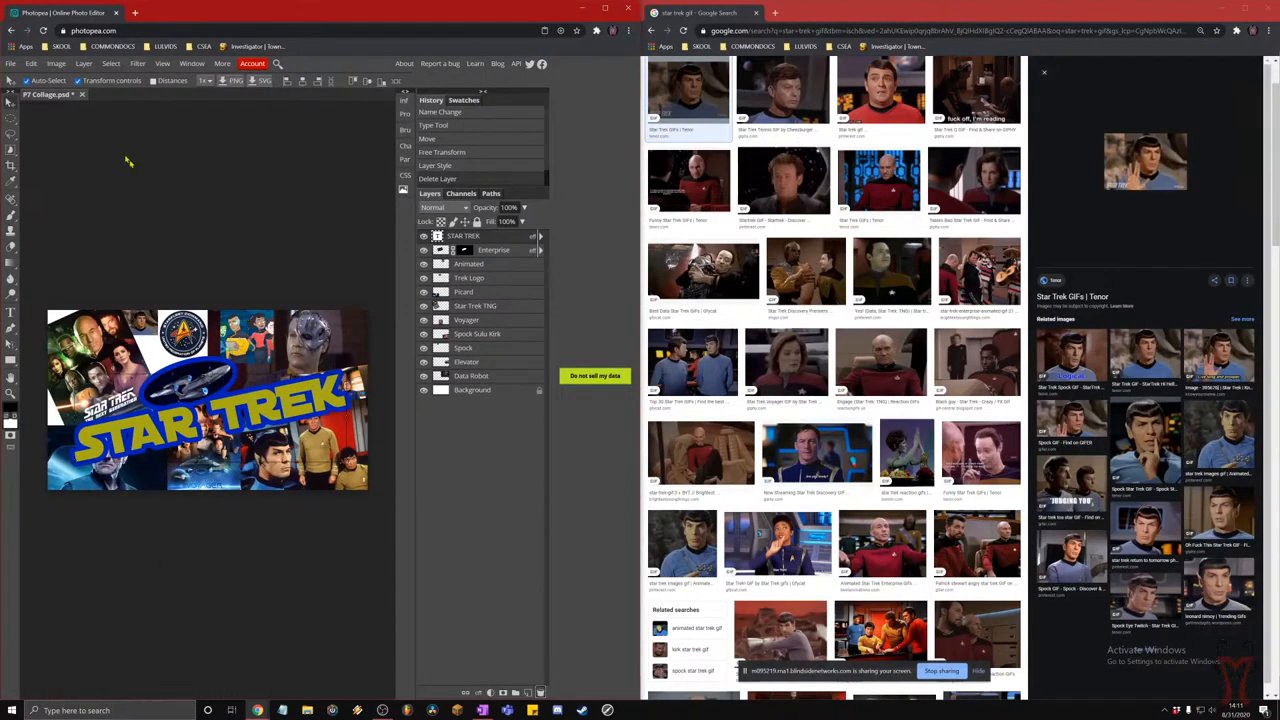
- Save the collage as the PSD file P7 Collage.psd
left_click(16, 66)
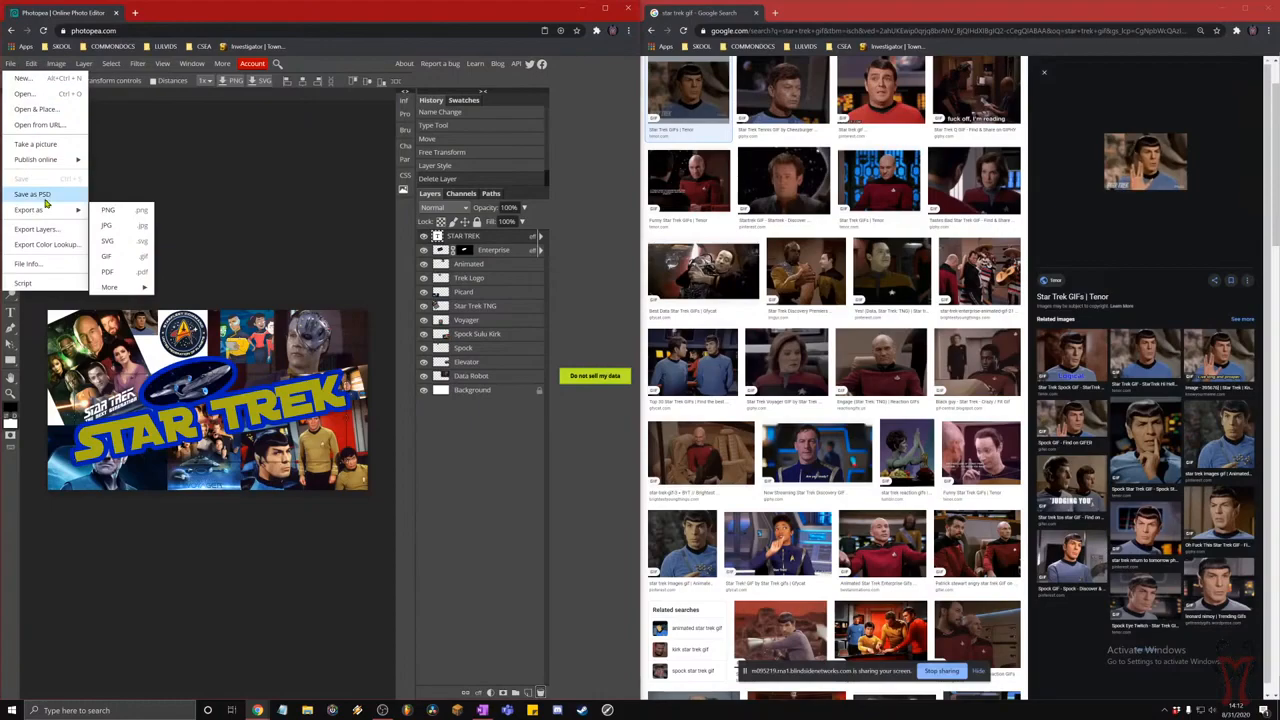
key("super+plus")
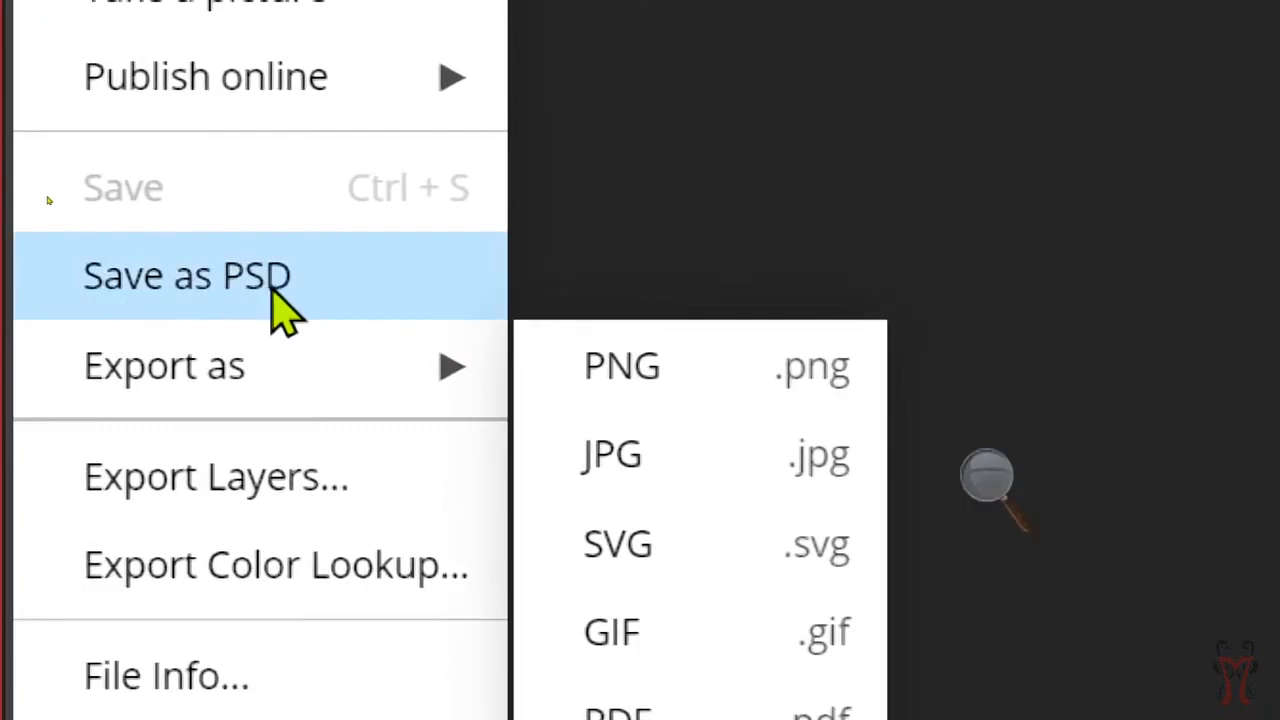
key("super+Escape")
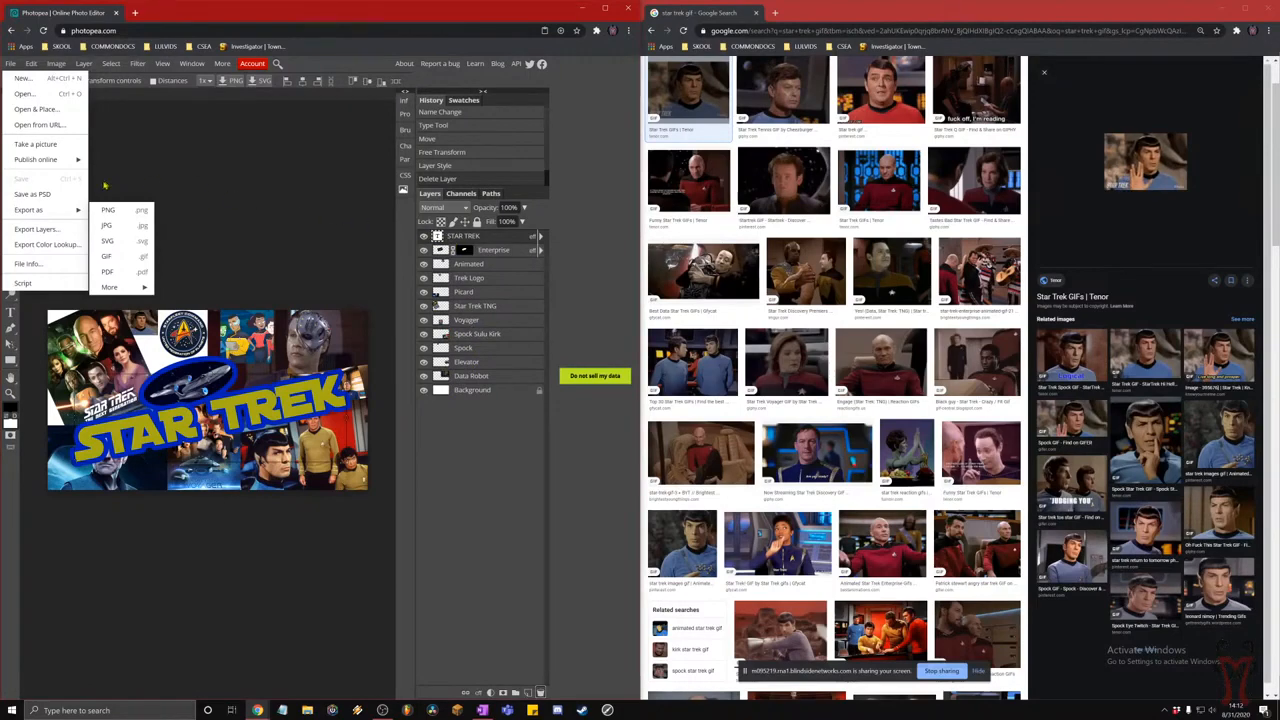
left_click(31, 195)
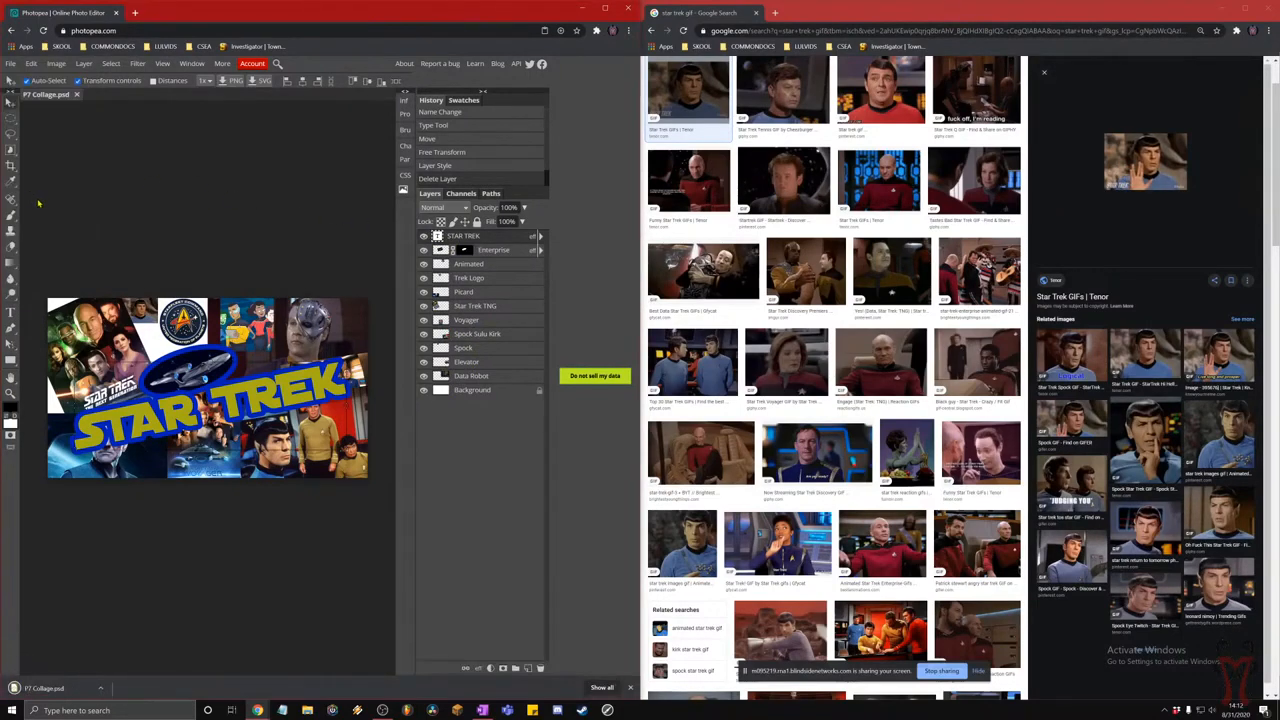
- Export the collage as a 1920 × 1080 px JPG at 100% quality
left_click(9, 64)
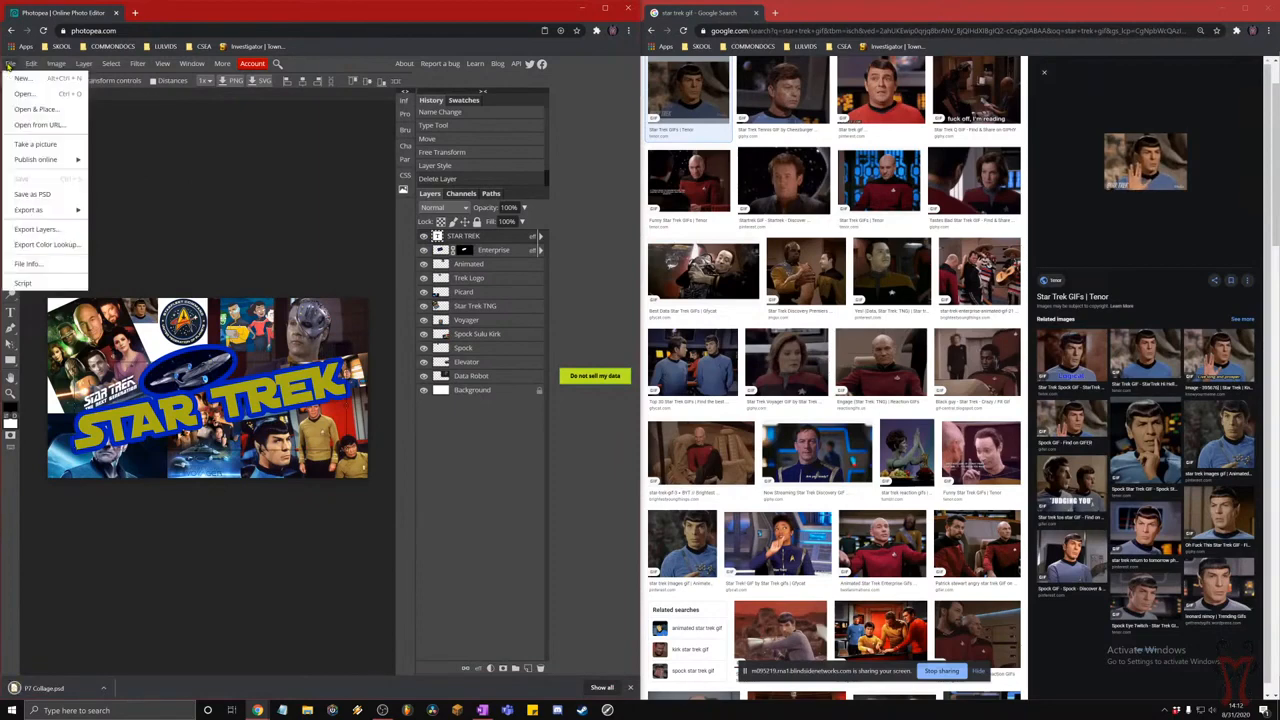
mouse_move(36, 210)
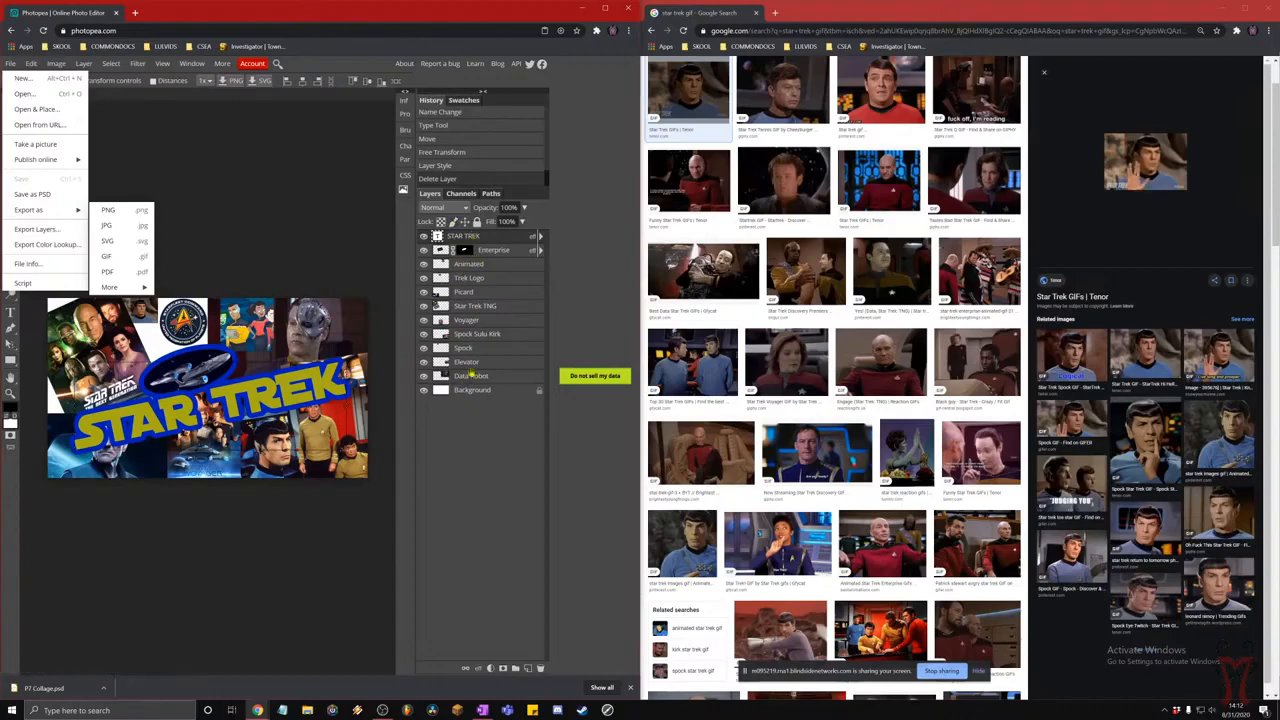
left_click(119, 228)
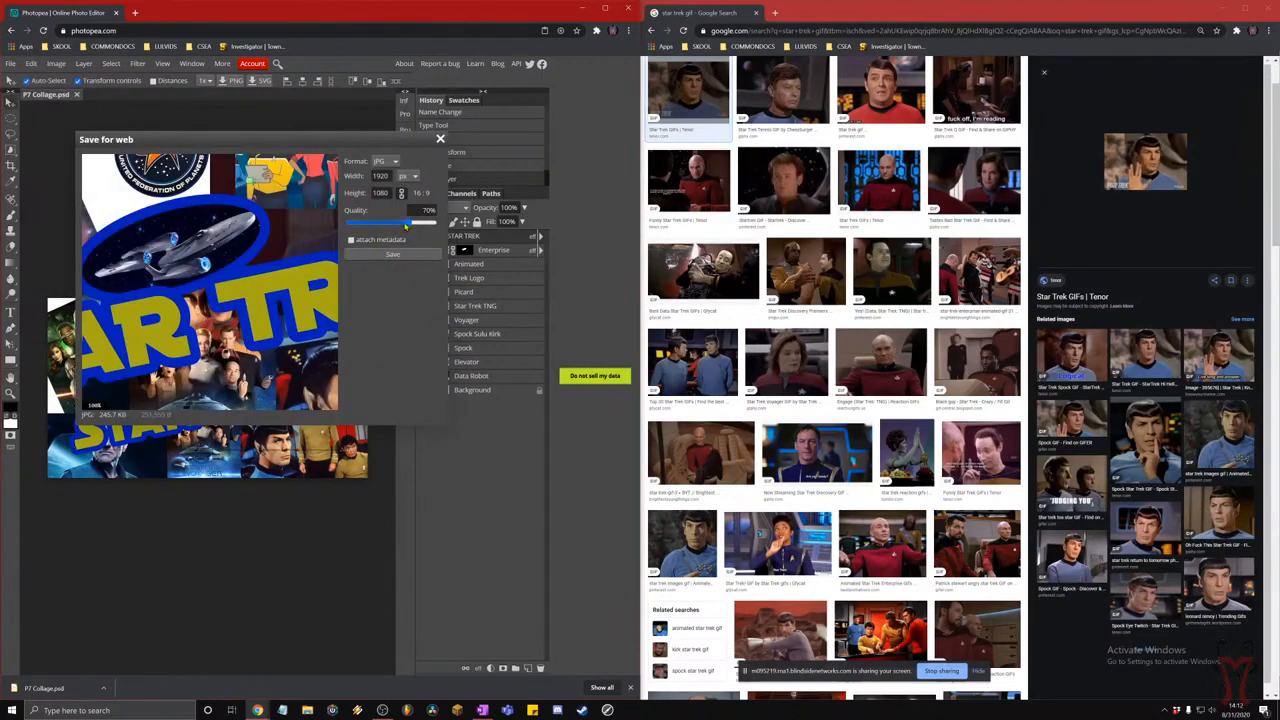
left_click_drag(409, 223, 452, 214)
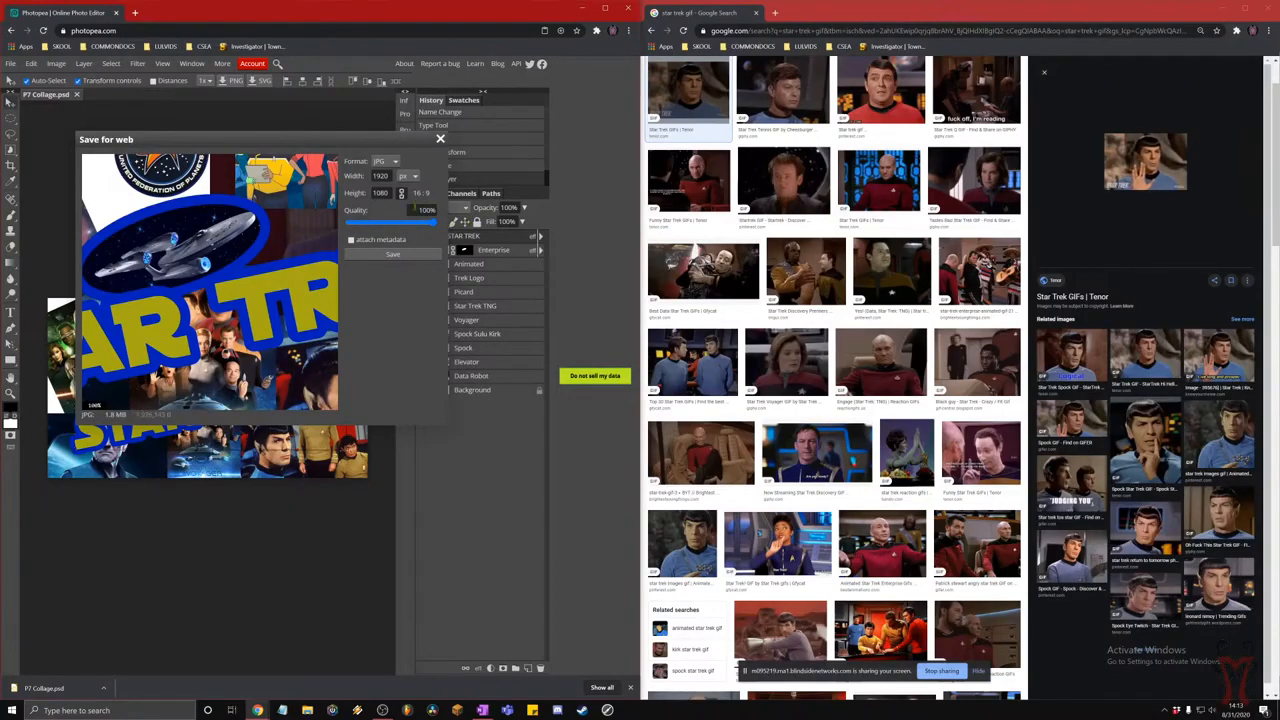
left_click(385, 256)
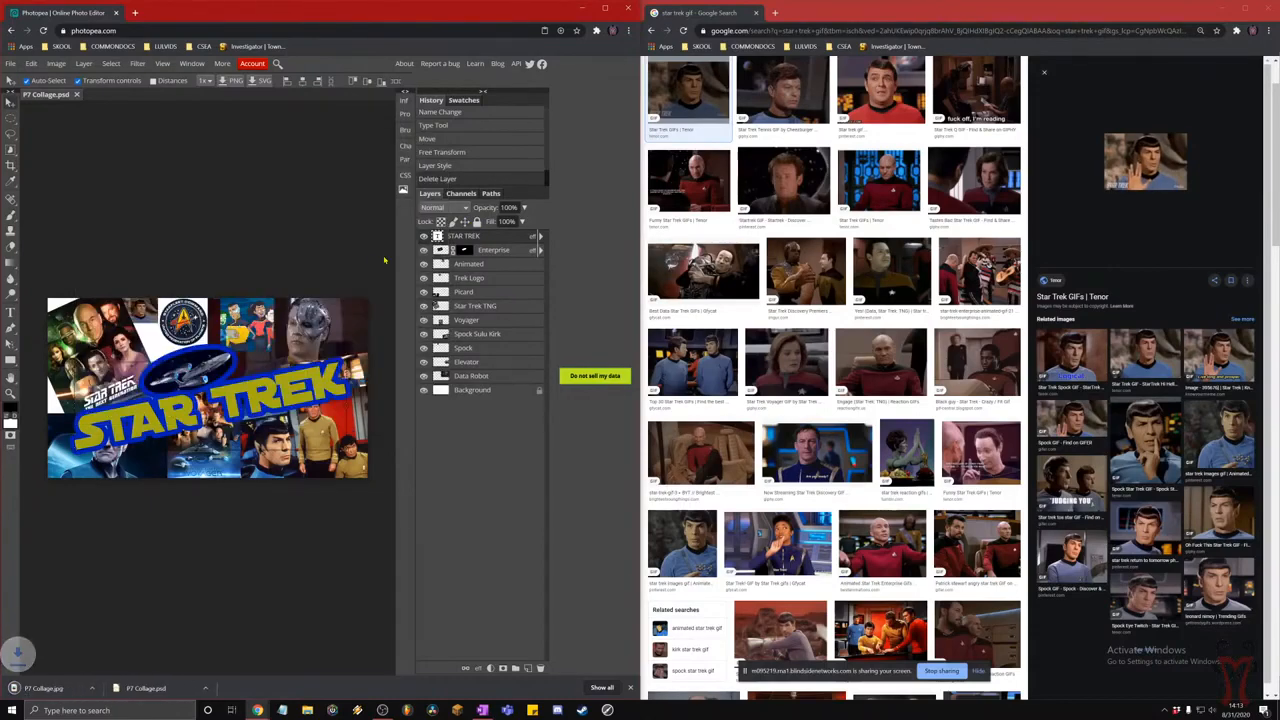